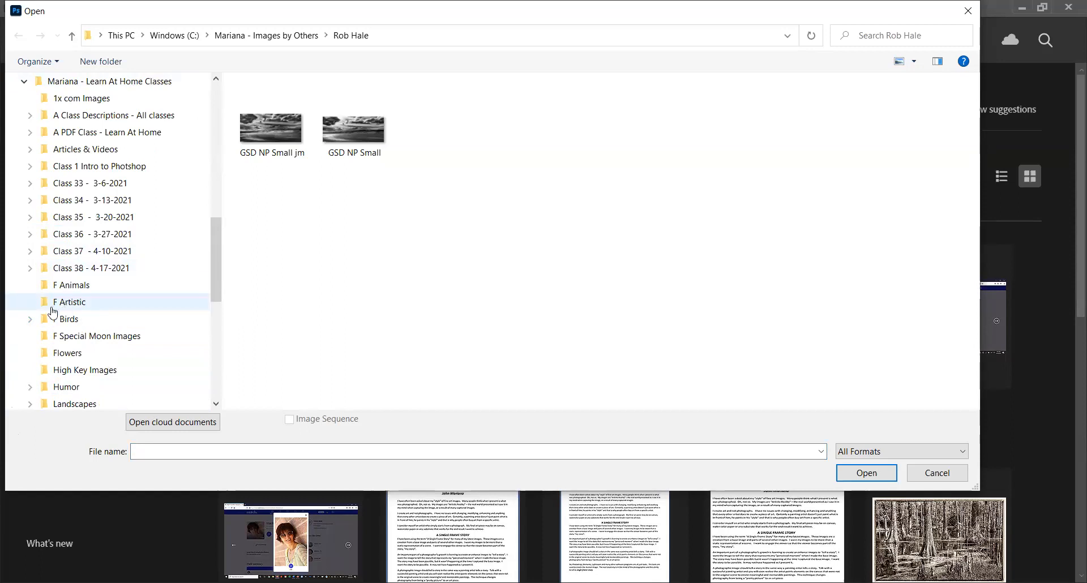
Open the Screenshot (996) image from the Class 38 Images folder under Class 38 - 4-17-2021.
left_click(30, 269)
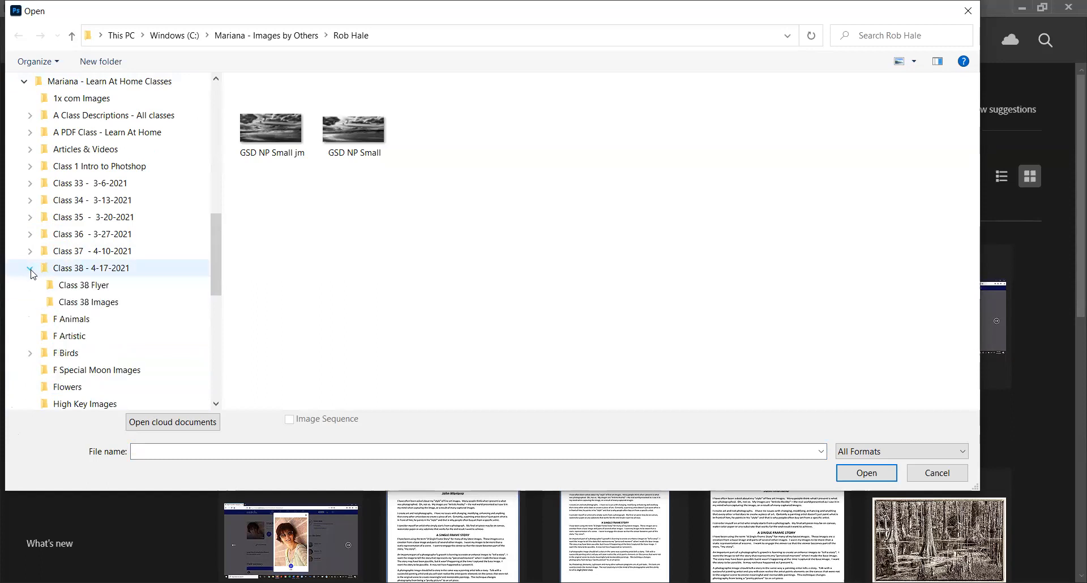
left_click(99, 307)
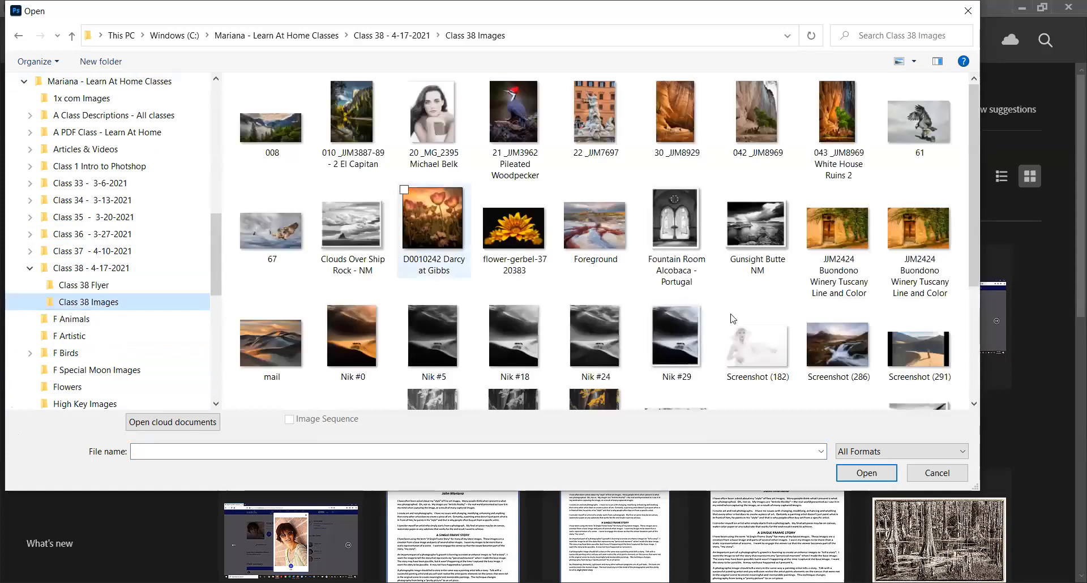
scroll(614, 318, "down", 3)
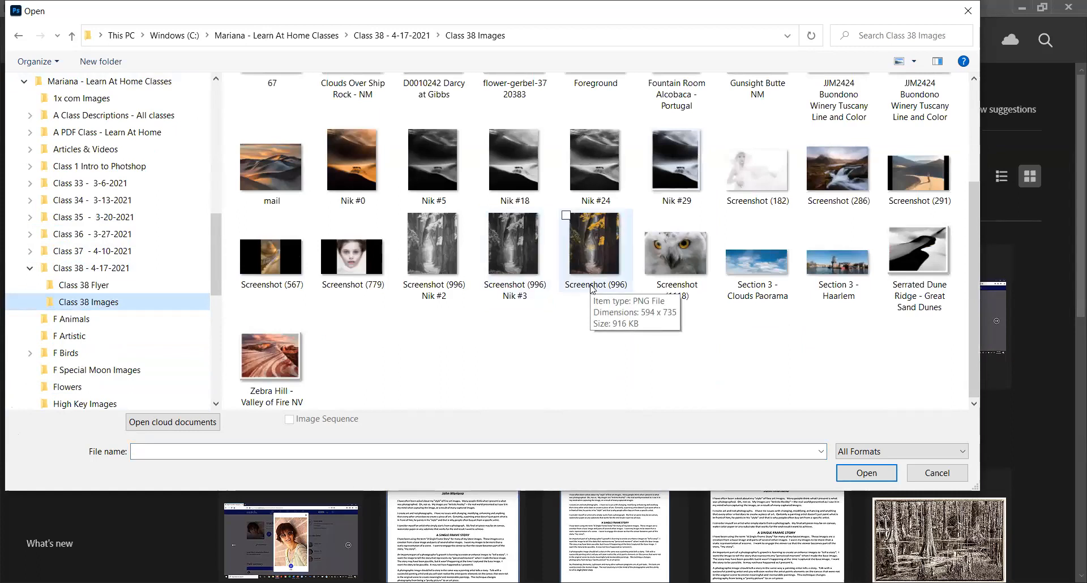
left_click(600, 259)
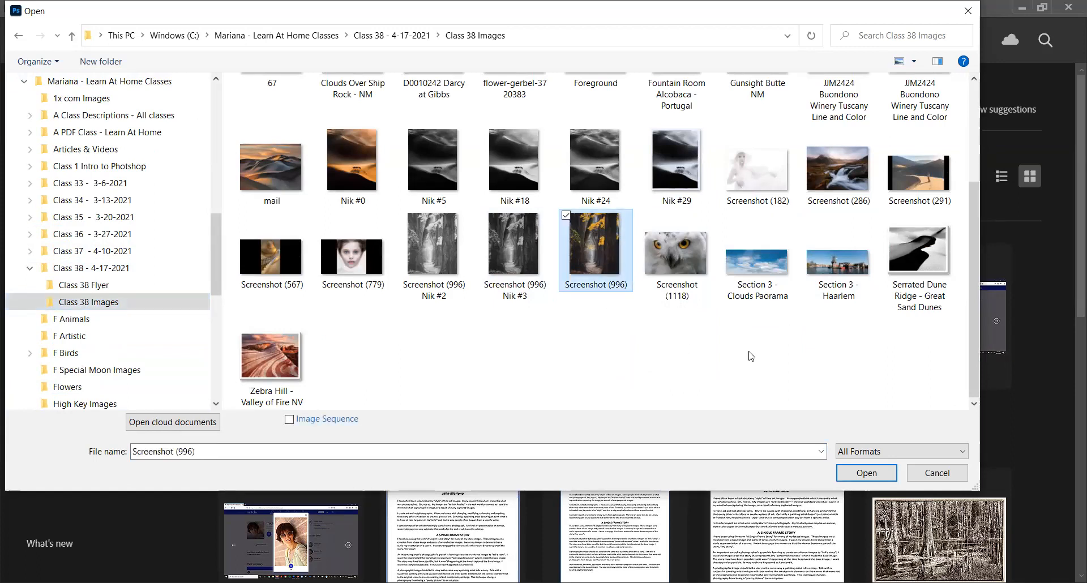
left_click(854, 477)
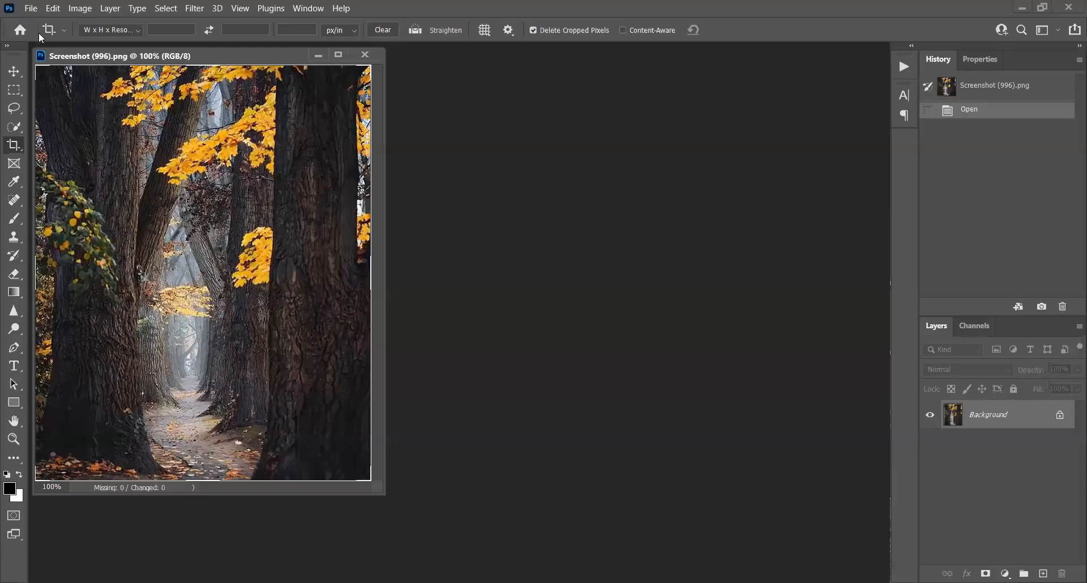
Move the forest image's window to the middle of the workspace and display the picture at 100% without crop handles.
left_click_drag(63, 57, 364, 83)
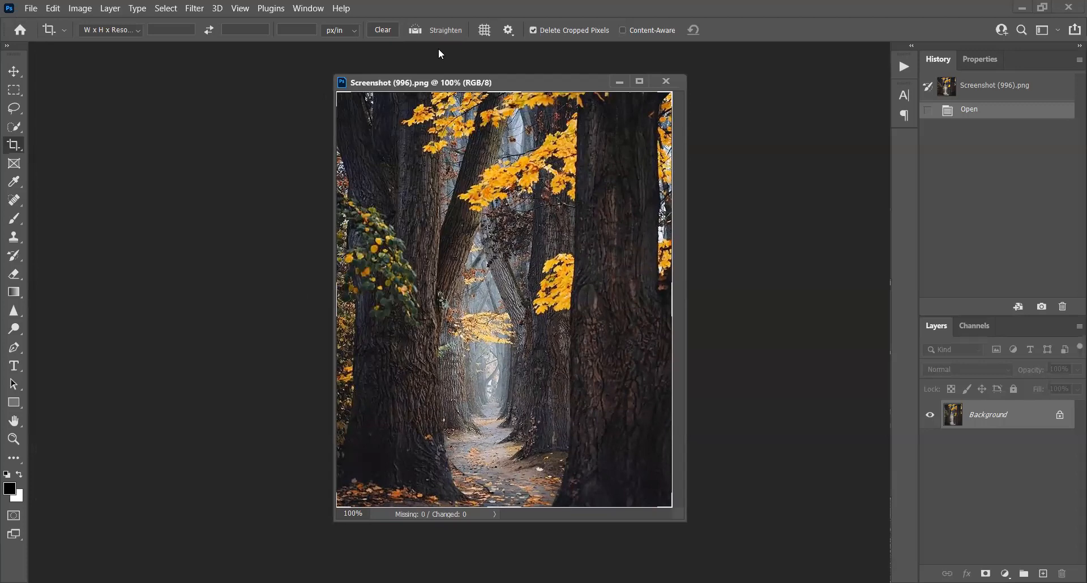
key("ctrl+0")
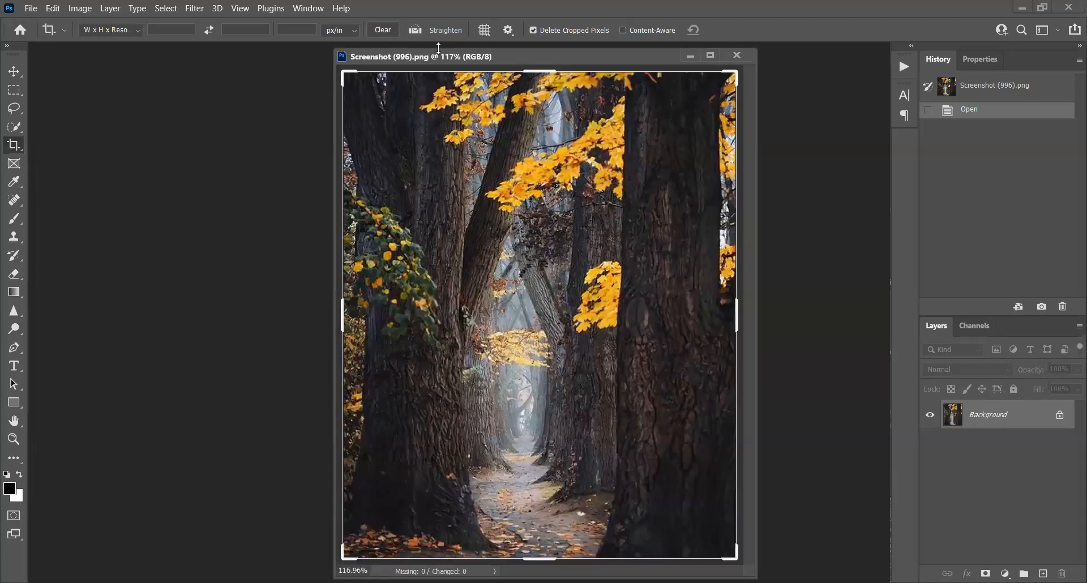
key("ctrl+1")
key("Escape")
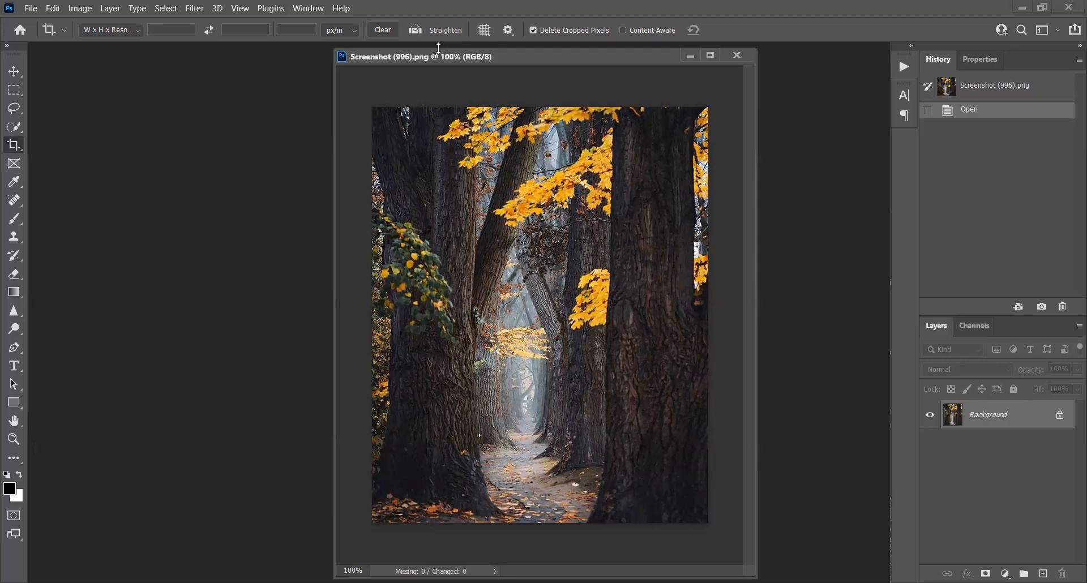
Open the two black-and-white versions, Screenshot (996) Nik #2 and Screenshot (996) Nik #3, together from Class 38 Images.
left_click(32, 10)
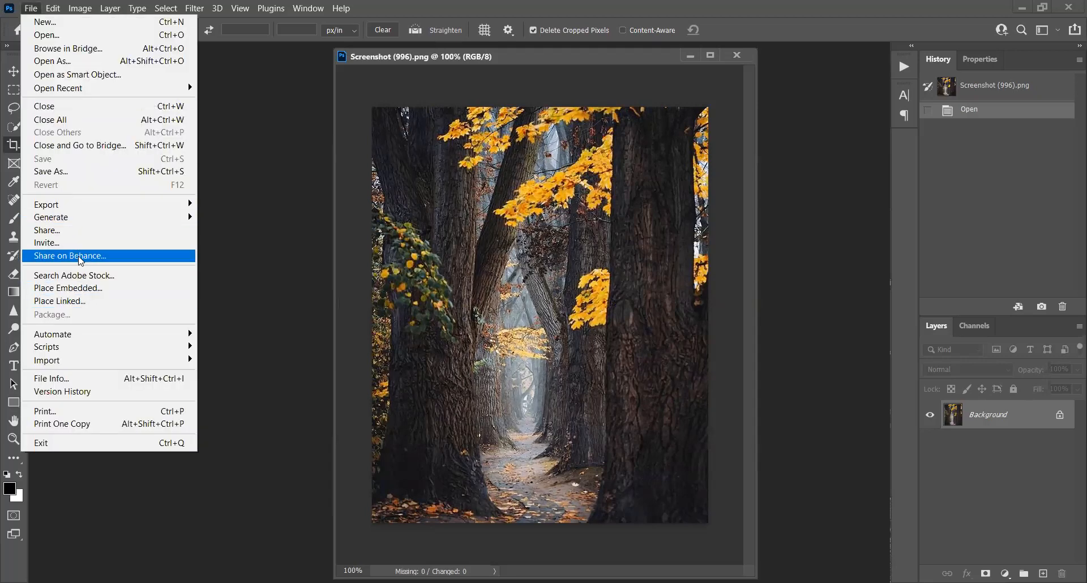
left_click(54, 38)
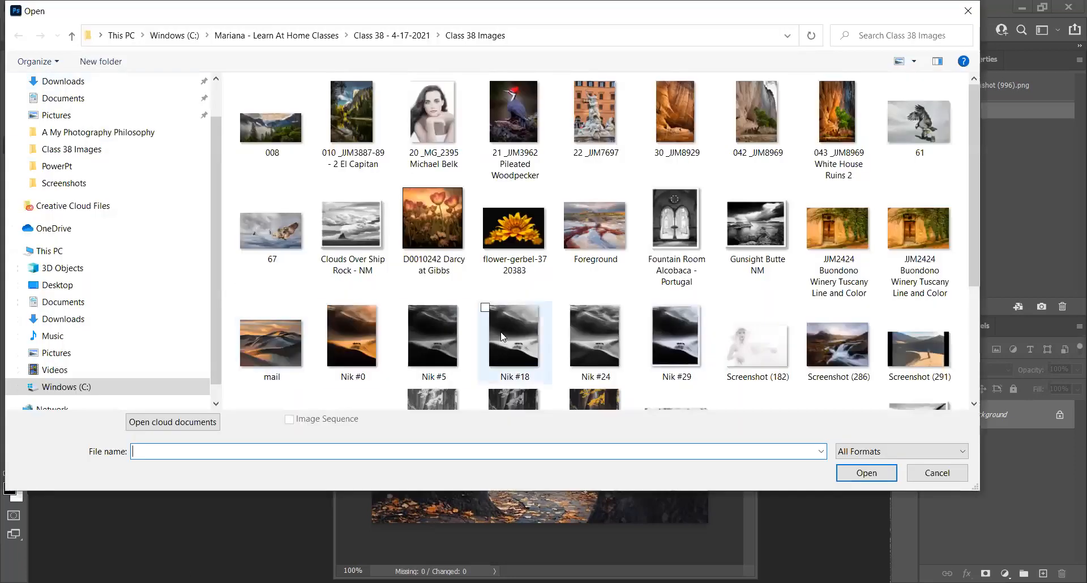
scroll(467, 349, "down", 3)
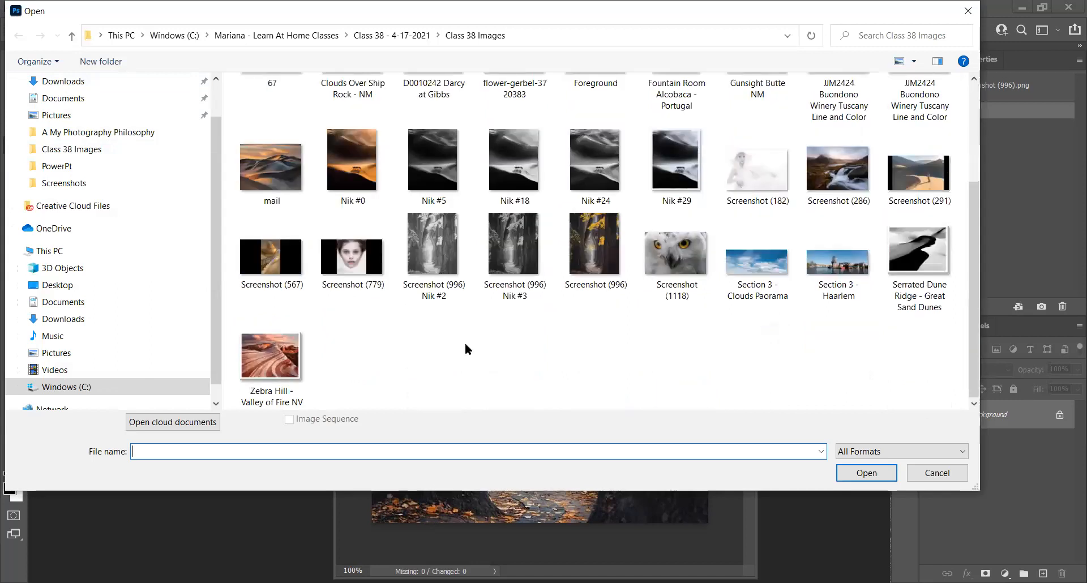
left_click(460, 266)
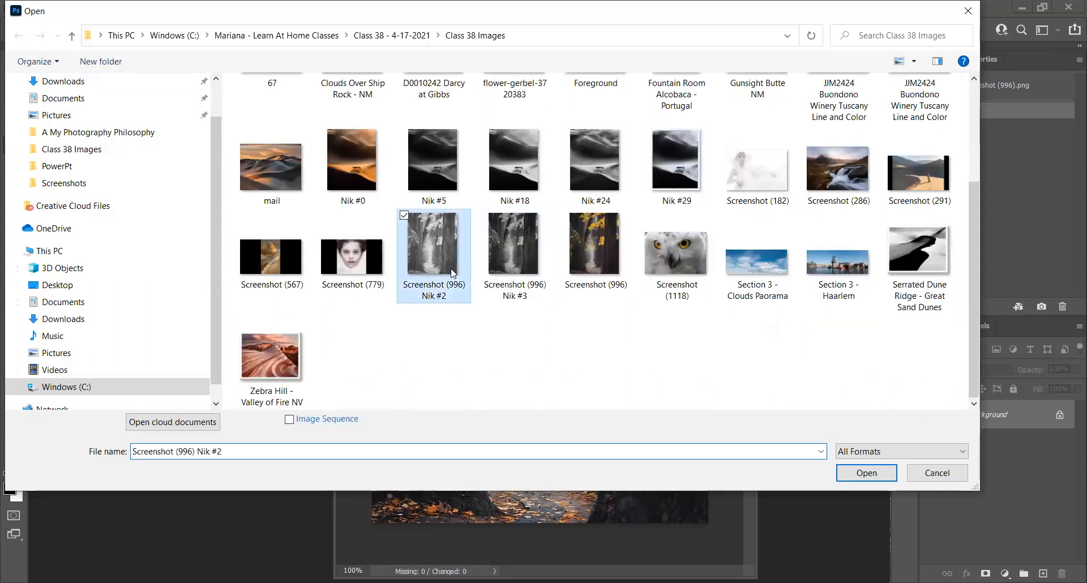
left_click(511, 250, "ctrl")
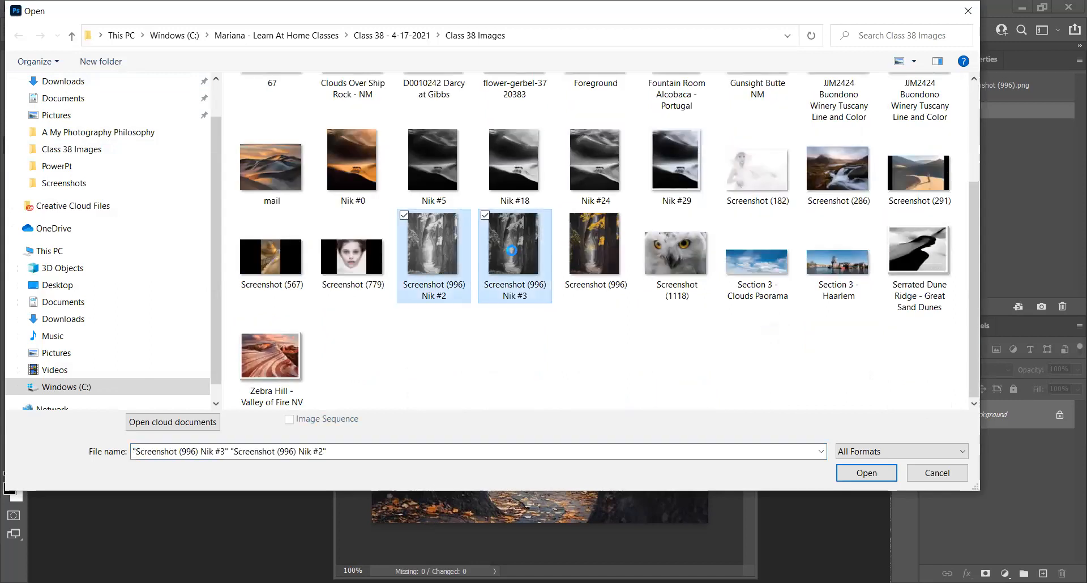
right_click(512, 250)
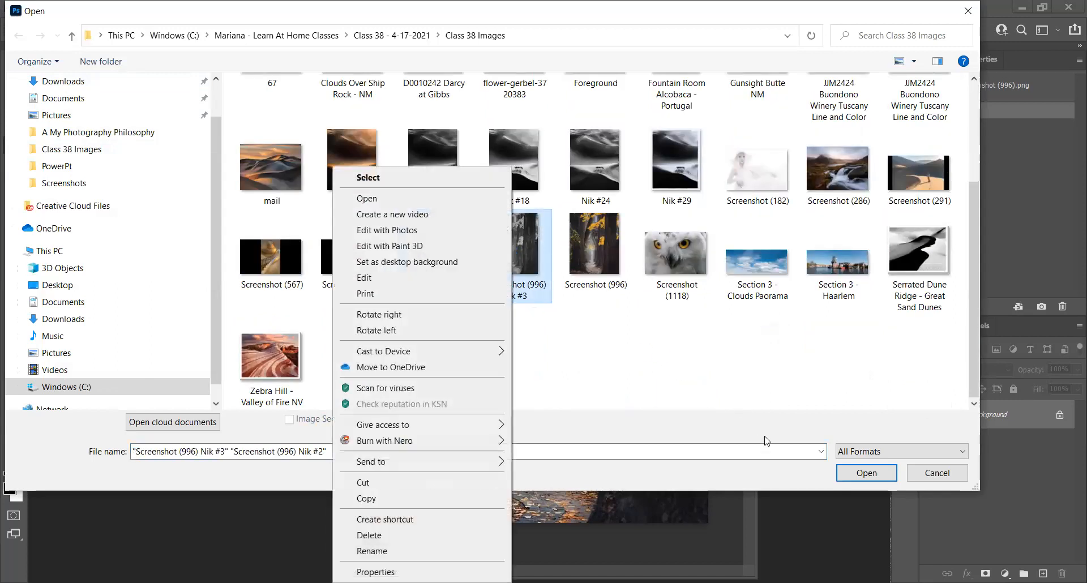
left_click(843, 481)
left_click(837, 473)
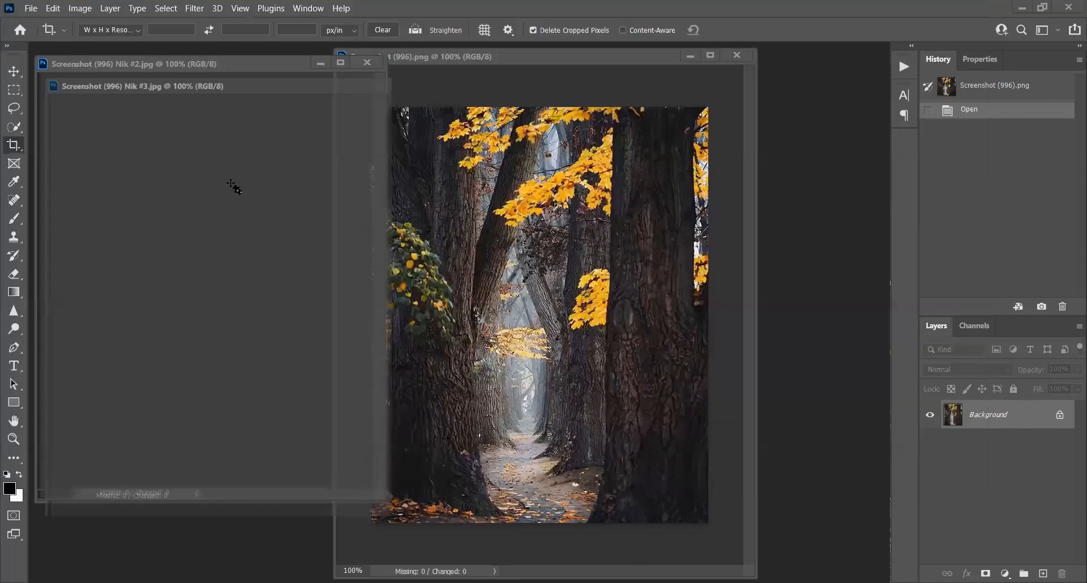
Arrange the three floating image windows so the colour original can be compared beside the Nik #2 and Nik #3 versions.
left_click_drag(225, 83, 811, 129)
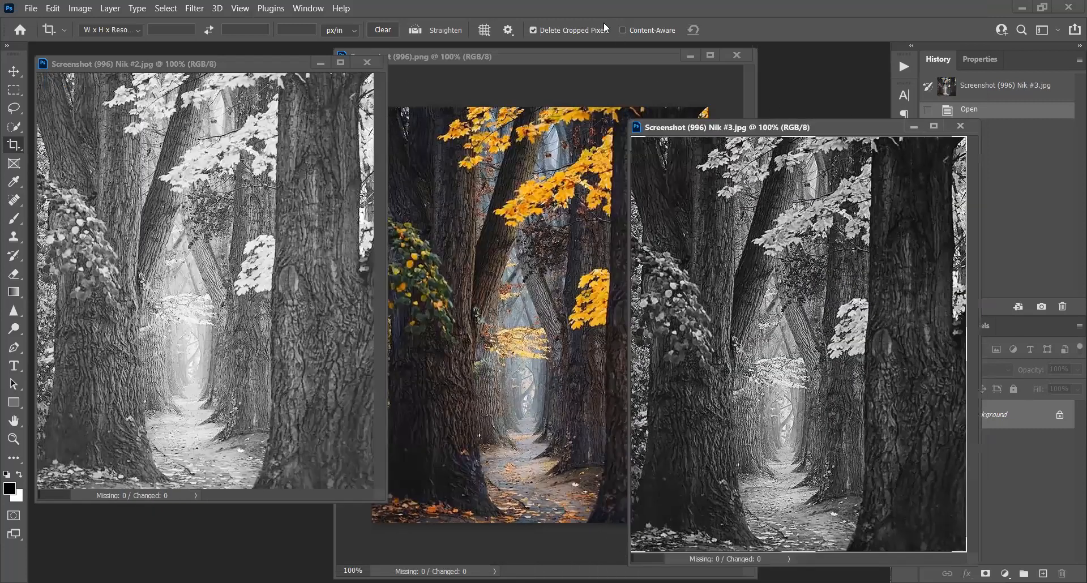
left_click_drag(555, 56, 630, 69)
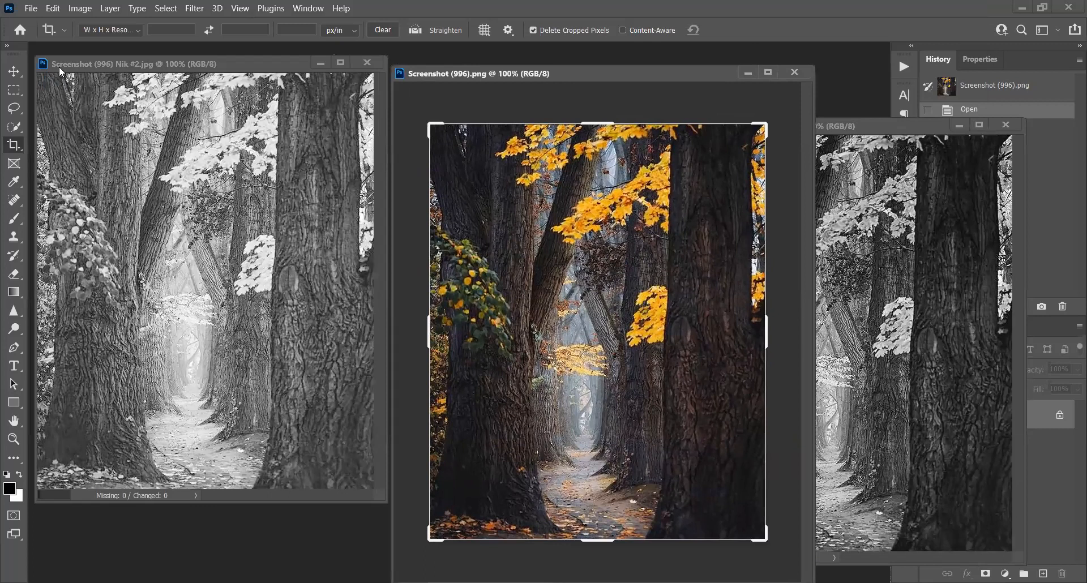
left_click_drag(59, 66, 71, 111)
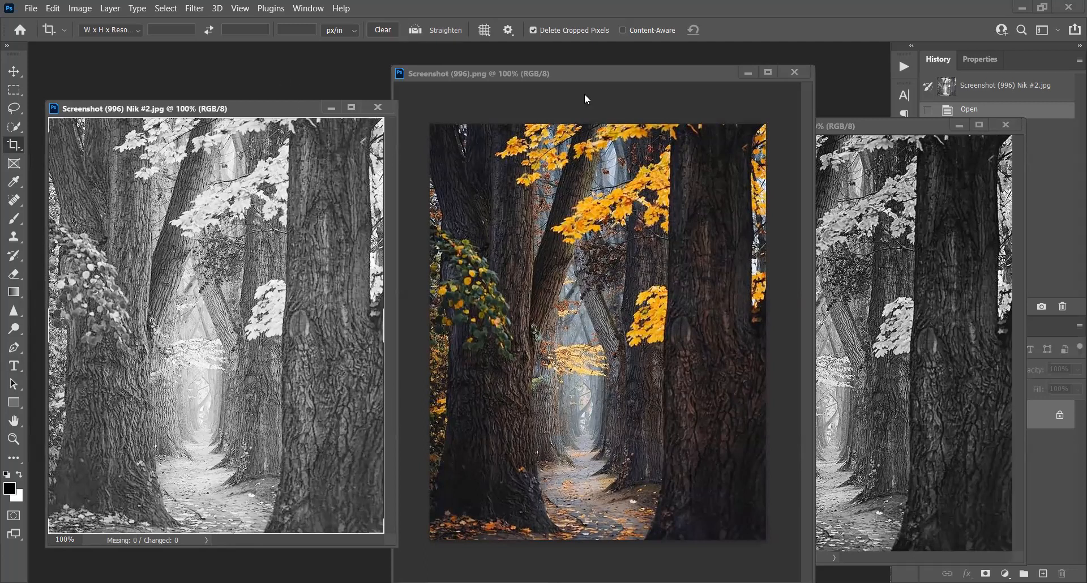
left_click_drag(567, 74, 354, 97)
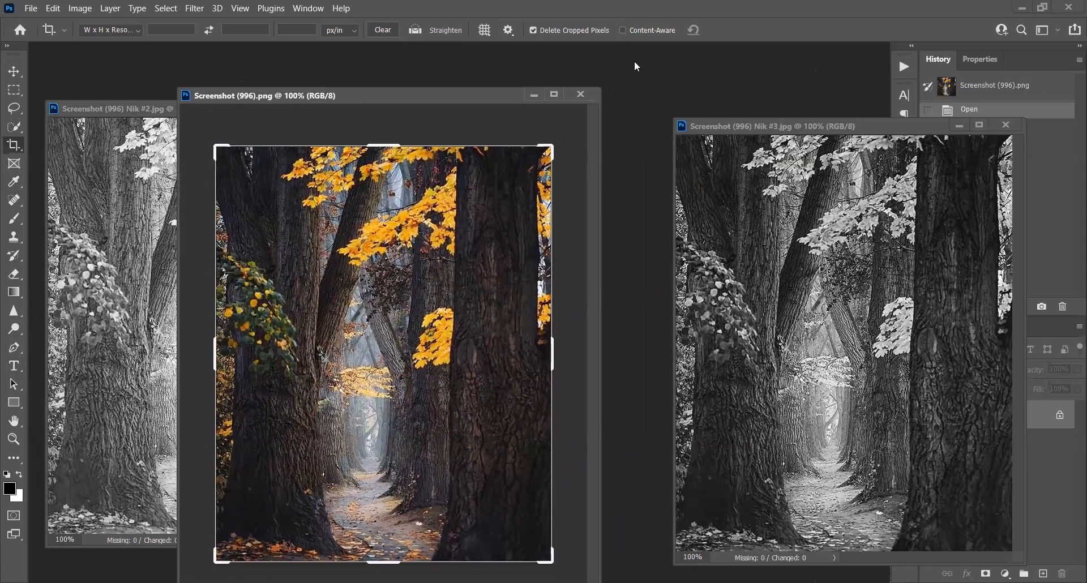
left_click_drag(792, 126, 714, 105)
left_click_drag(365, 98, 335, 103)
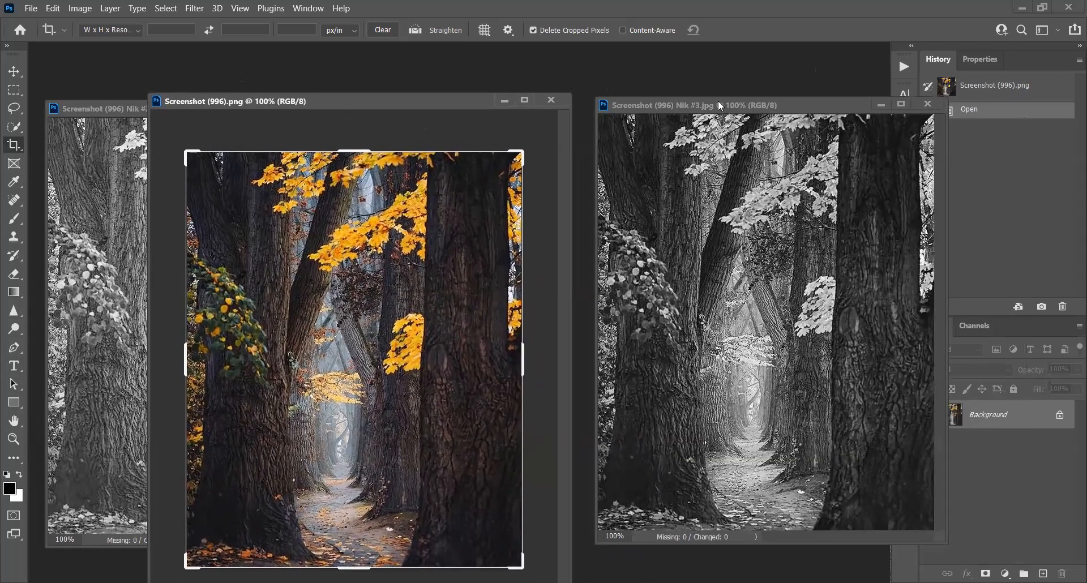
left_click_drag(718, 109, 704, 132)
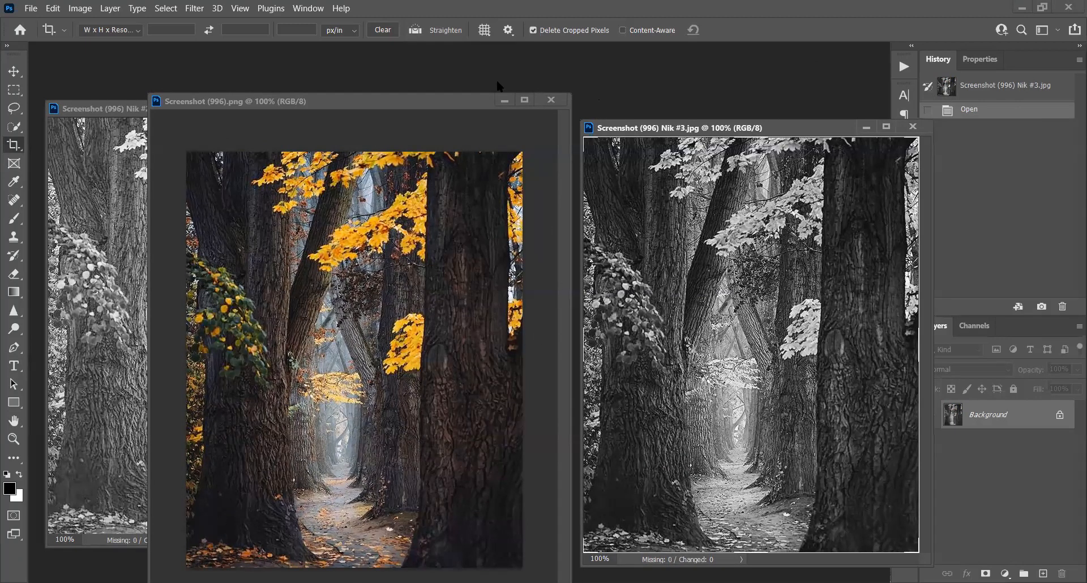
left_click_drag(368, 100, 344, 87)
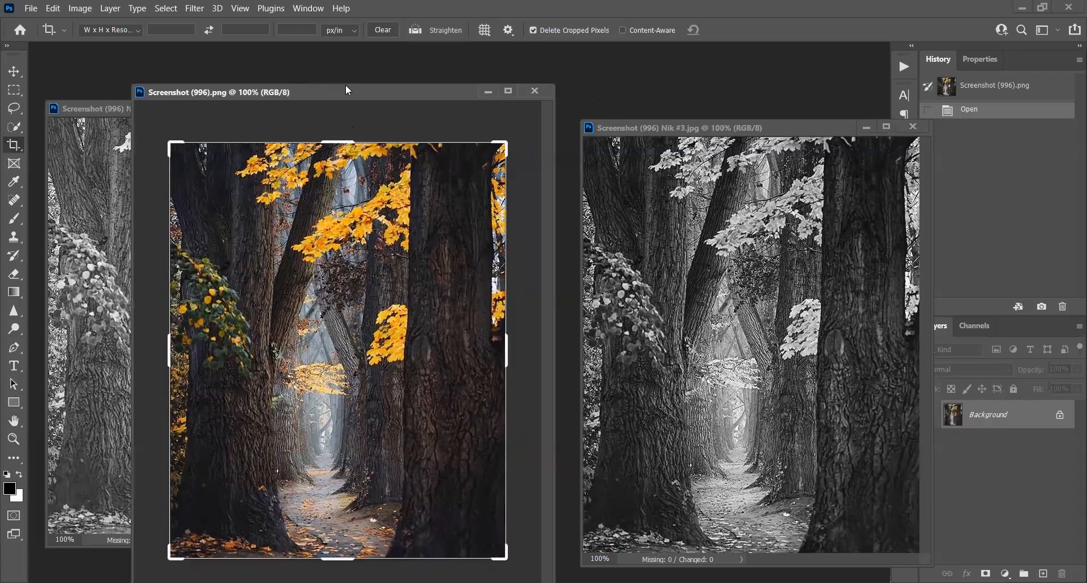
left_click_drag(783, 128, 717, 73)
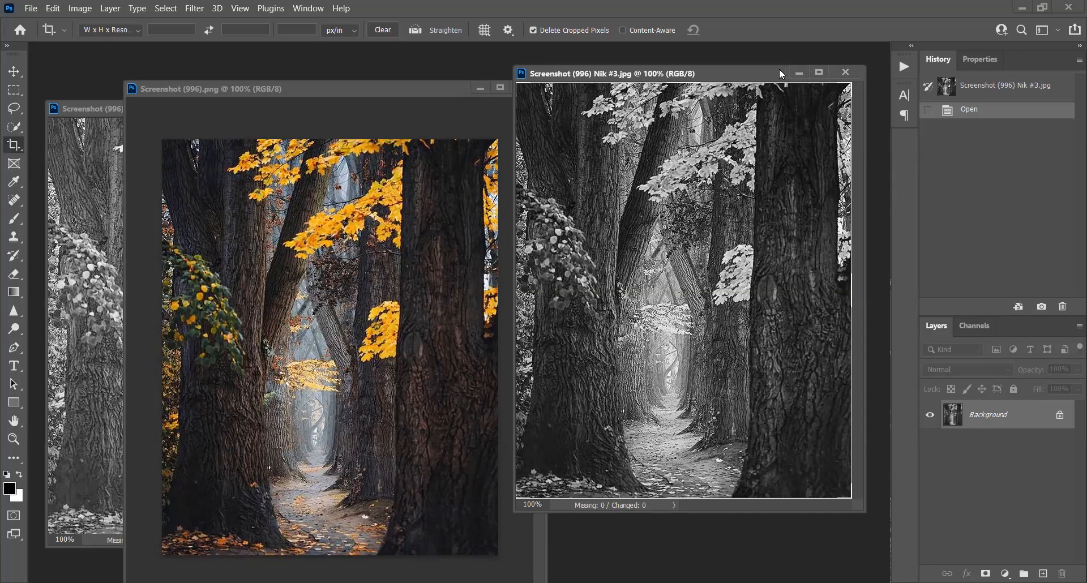
Minimize the Nik #3 window and close Nik #2, leaving the colour original in the middle of the workspace.
left_click(798, 73)
left_click_drag(303, 89, 552, 89)
left_click_drag(115, 108, 170, 107)
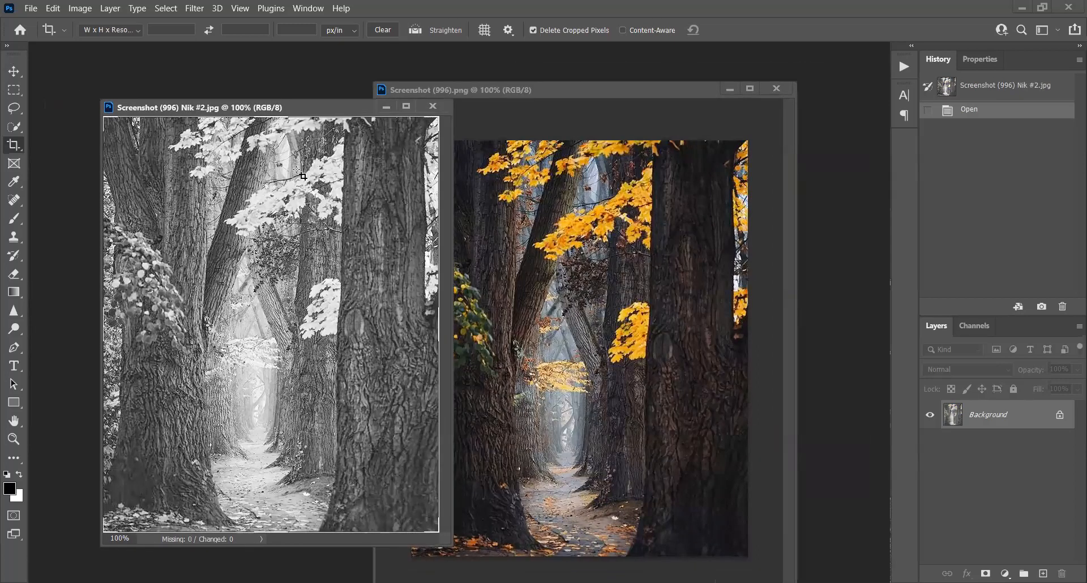
left_click(427, 108)
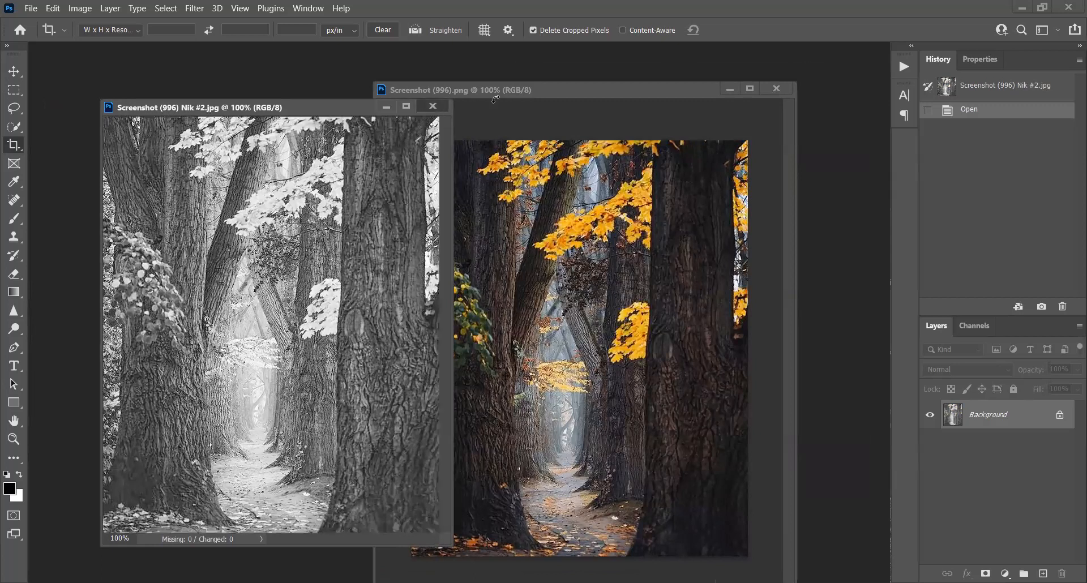
left_click_drag(564, 100, 494, 85)
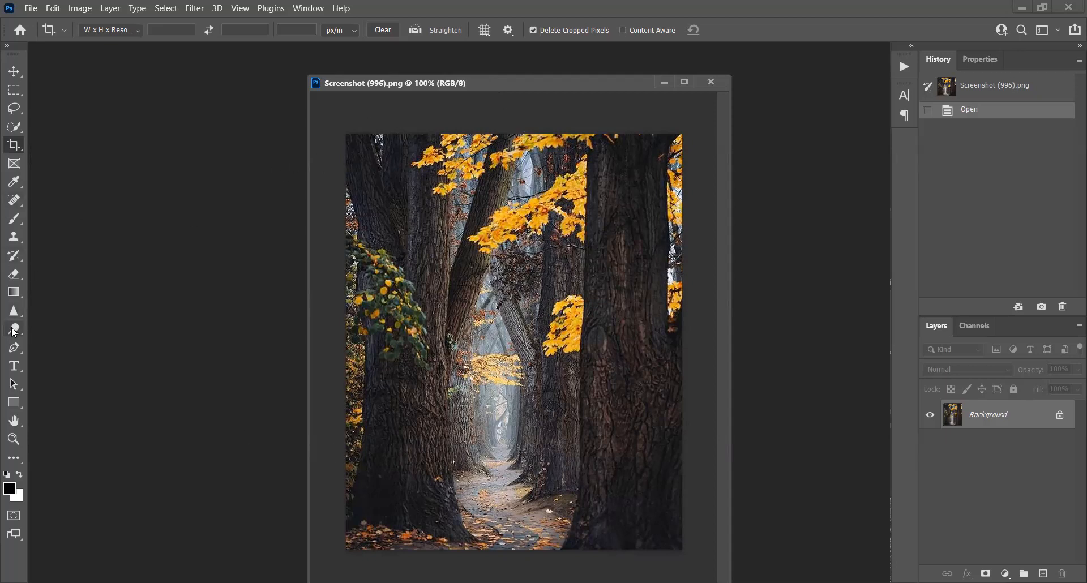
Lighten the dark tree trunks on both sides of the path with the Dodge Tool at brush size 200.
left_click_drag(14, 332, 70, 335)
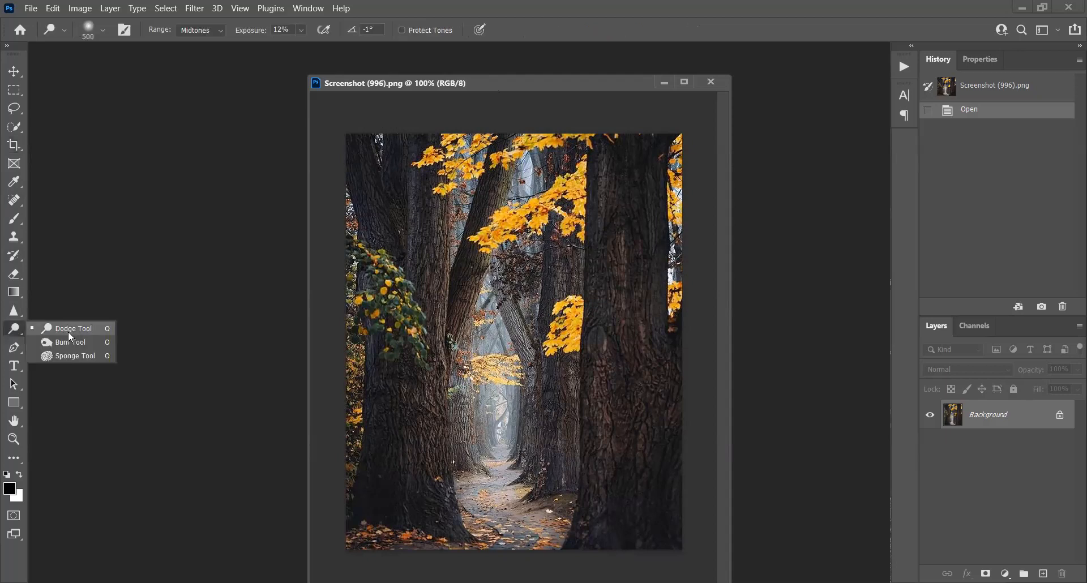
left_click(68, 334)
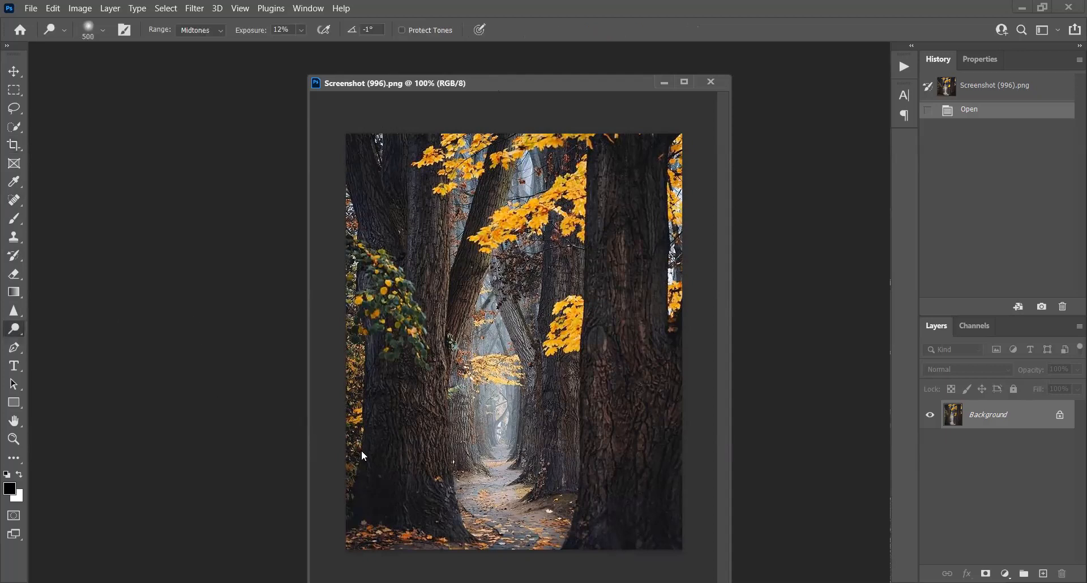
key("bracketleft")
key("bracketleft")
key("bracketleft")
key("bracketleft")
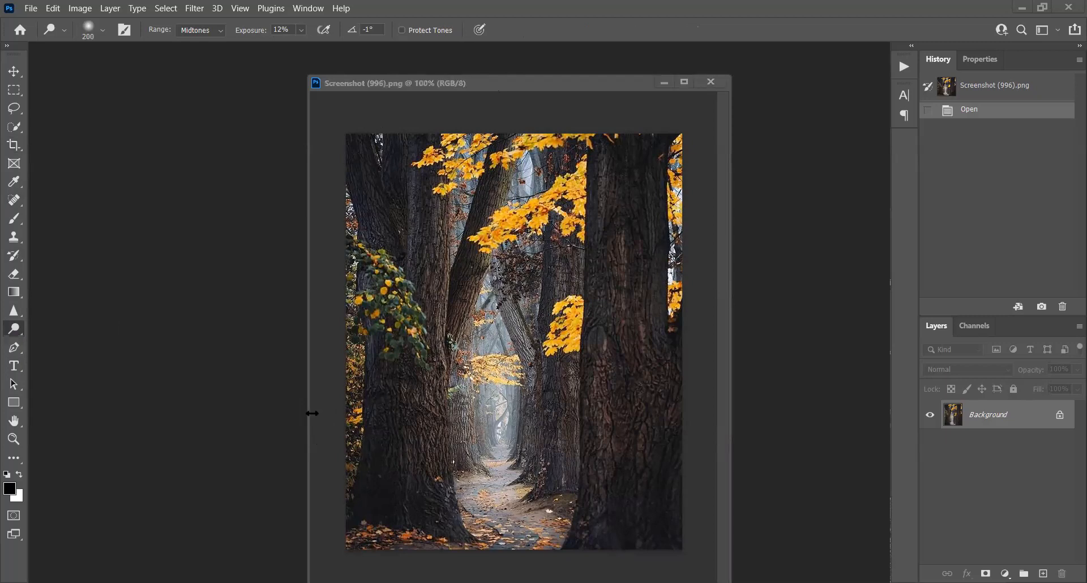
mouse_move(339, 400)
left_mouse_down()
mouse_move(389, 538)
mouse_move(386, 413)
left_mouse_up()
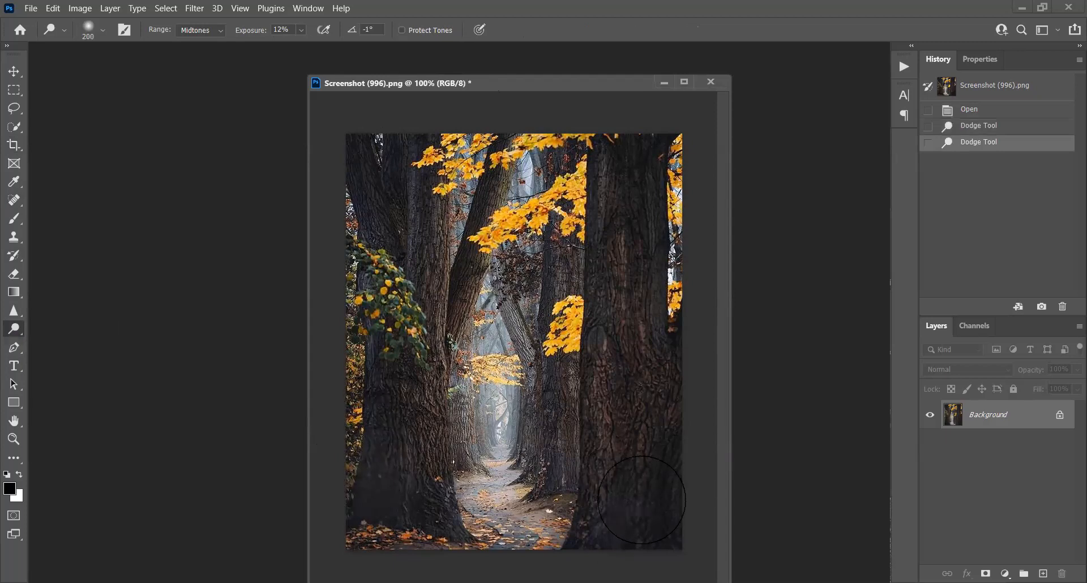
left_click_drag(641, 500, 654, 453)
mouse_move(662, 374)
left_mouse_down()
mouse_move(627, 356)
mouse_move(642, 271)
left_mouse_up()
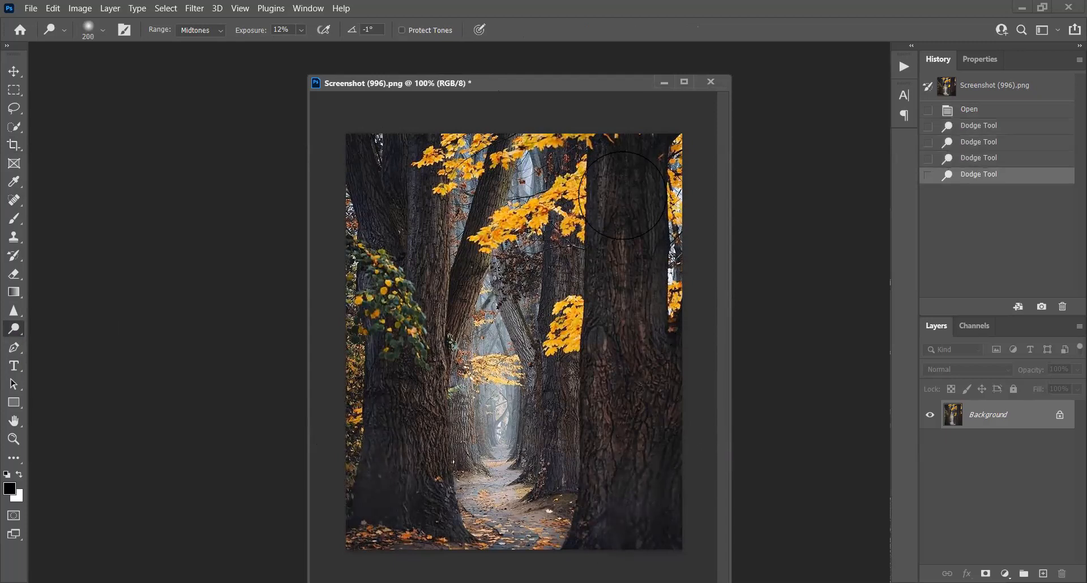
left_click_drag(623, 195, 621, 199)
left_click_drag(340, 230, 323, 170)
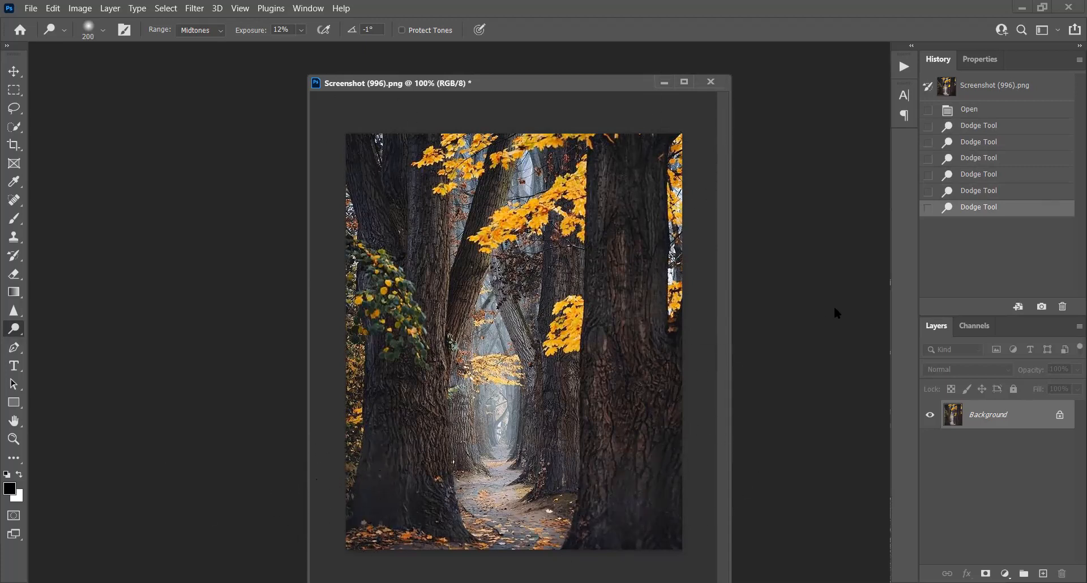
Close the colour Screenshot (996) image.
left_click(711, 82)
left_click(553, 240)
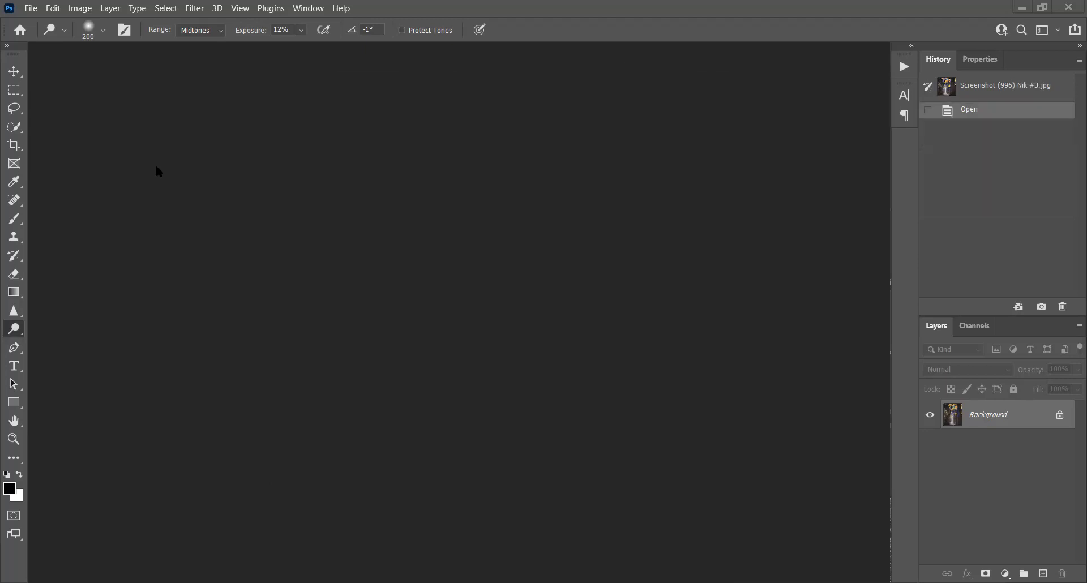
Open the Nik #0 image from the Class 38 Images folder and move its window to the middle of the workspace.
left_click(31, 9)
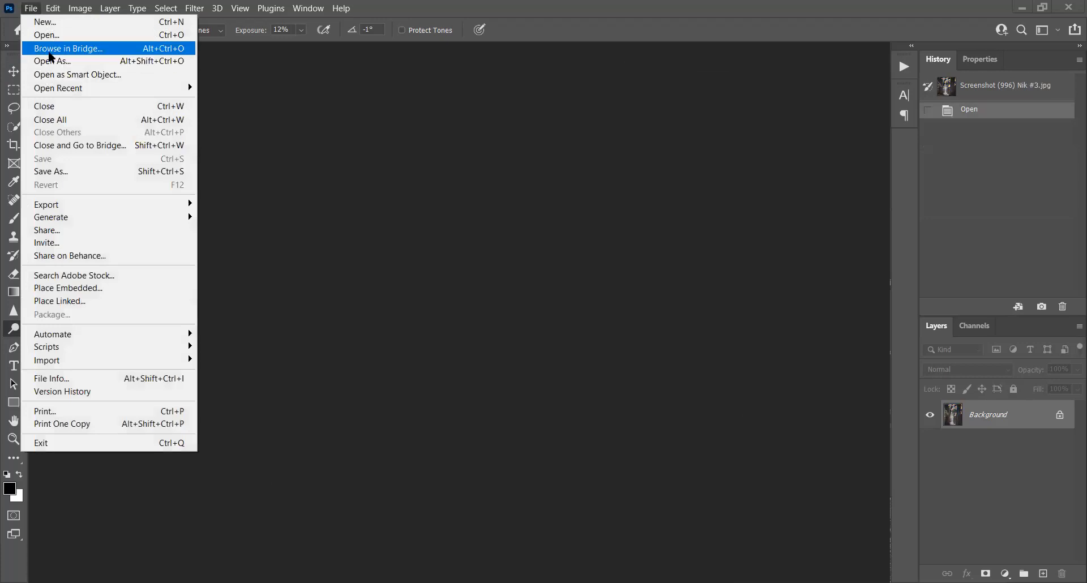
left_click(47, 36)
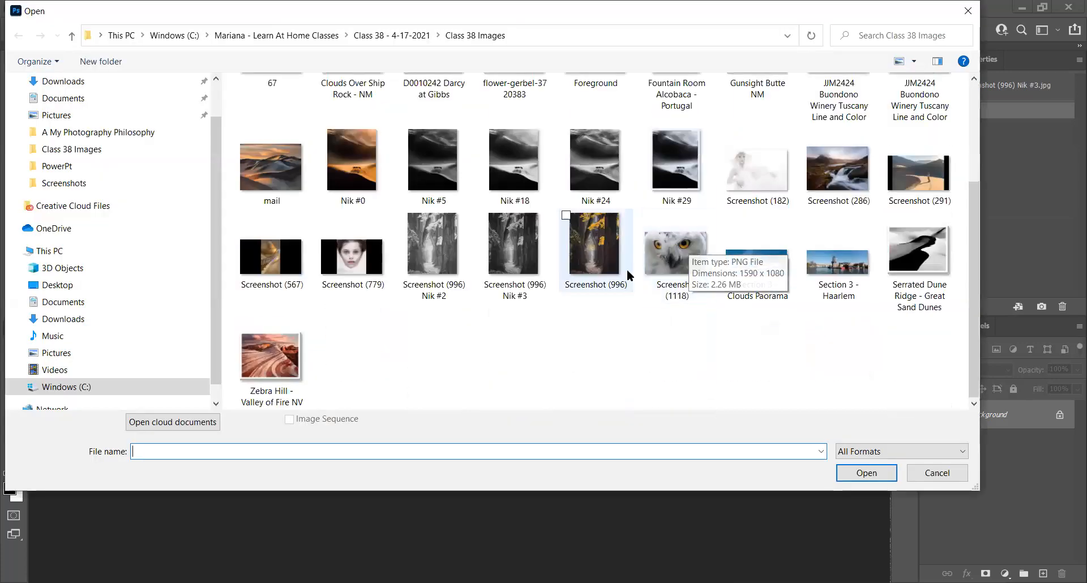
scroll(327, 373, "up", 3)
scroll(328, 374, "down", 3)
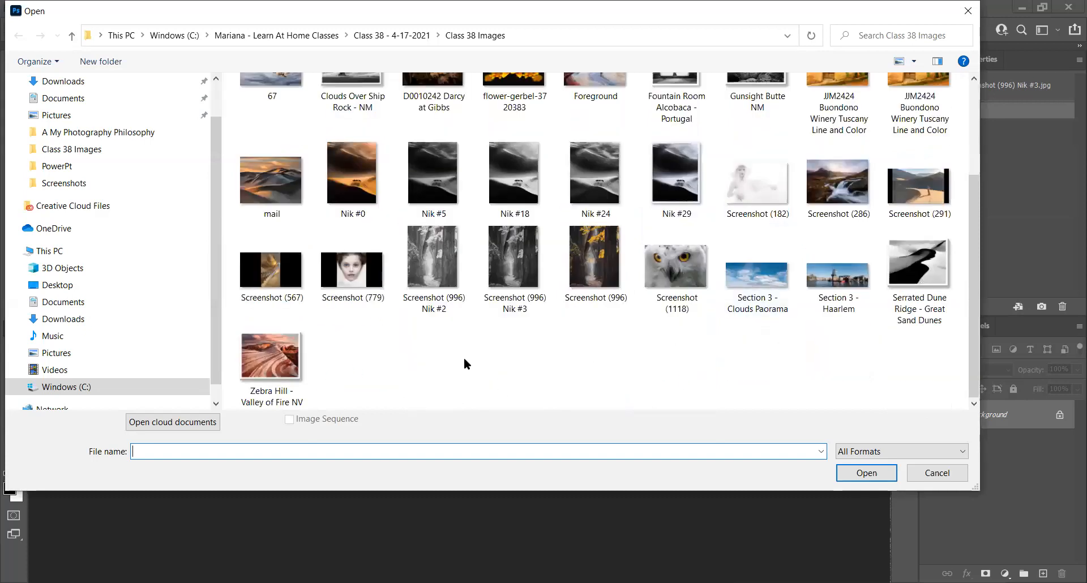
scroll(627, 354, "up", 3)
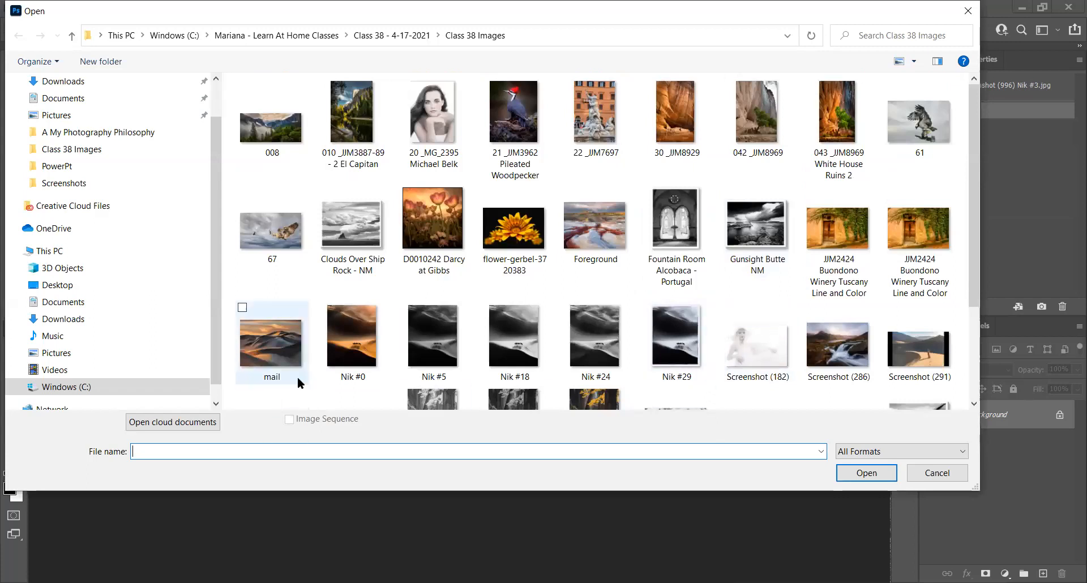
left_click(371, 345)
left_click(867, 474)
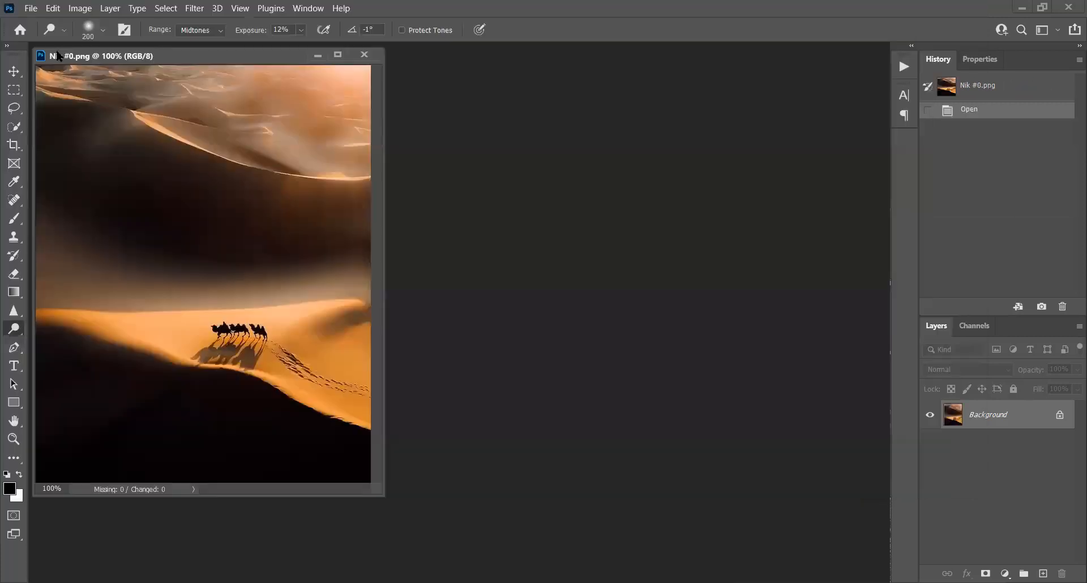
left_click_drag(63, 56, 384, 93)
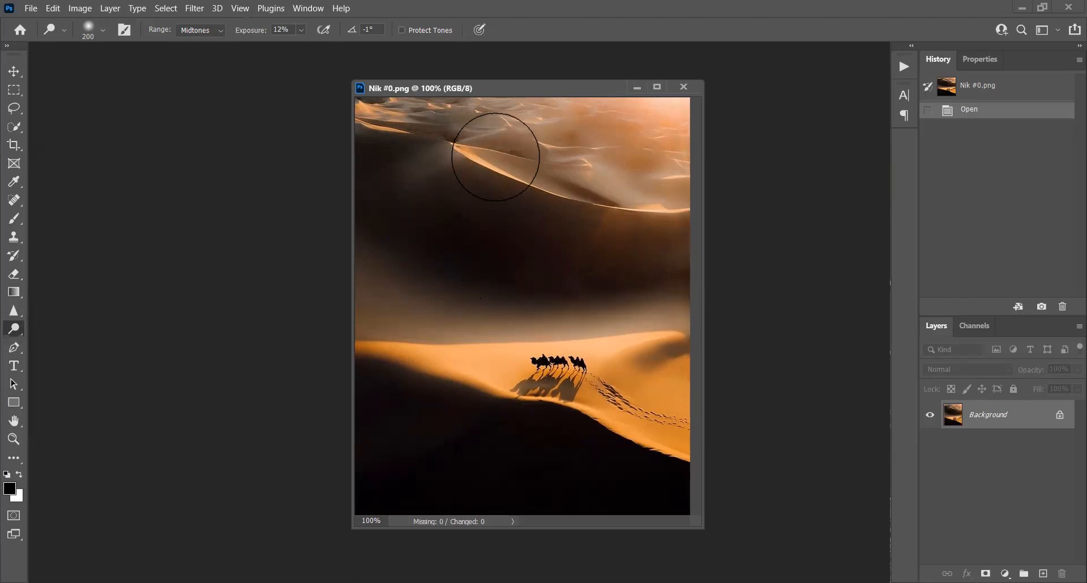
left_click_drag(528, 93, 529, 114)
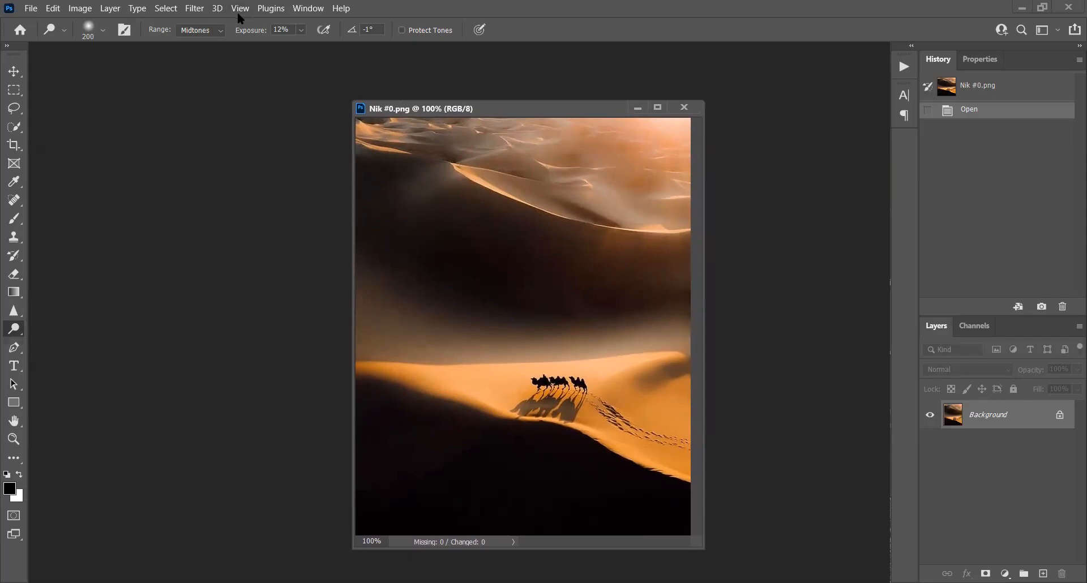
Open the desert dune image in the Nik Collection filter Silver Efex Pro 2 and look through its preset library.
left_click(192, 9)
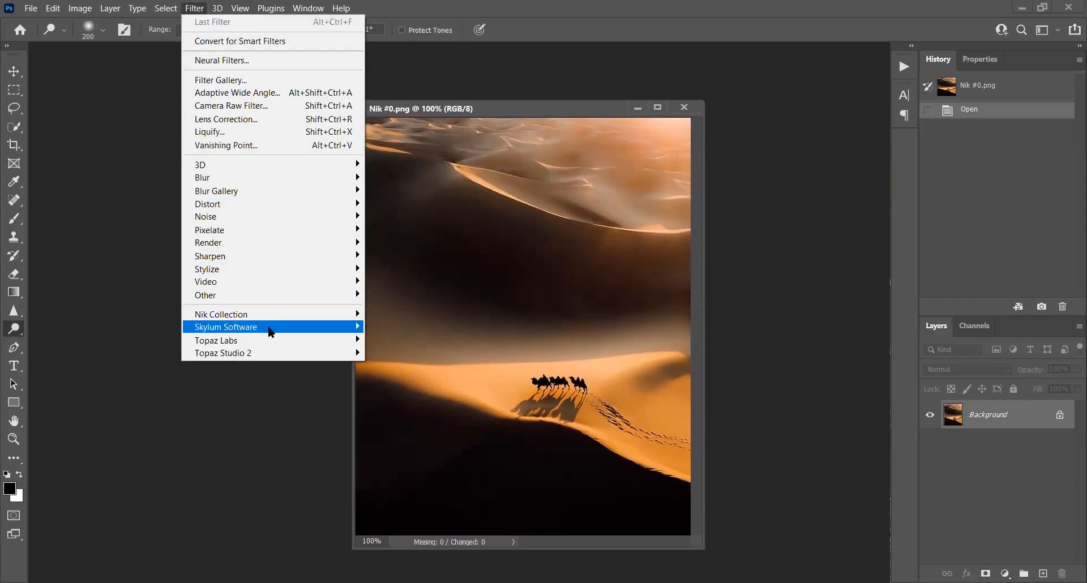
mouse_move(256, 314)
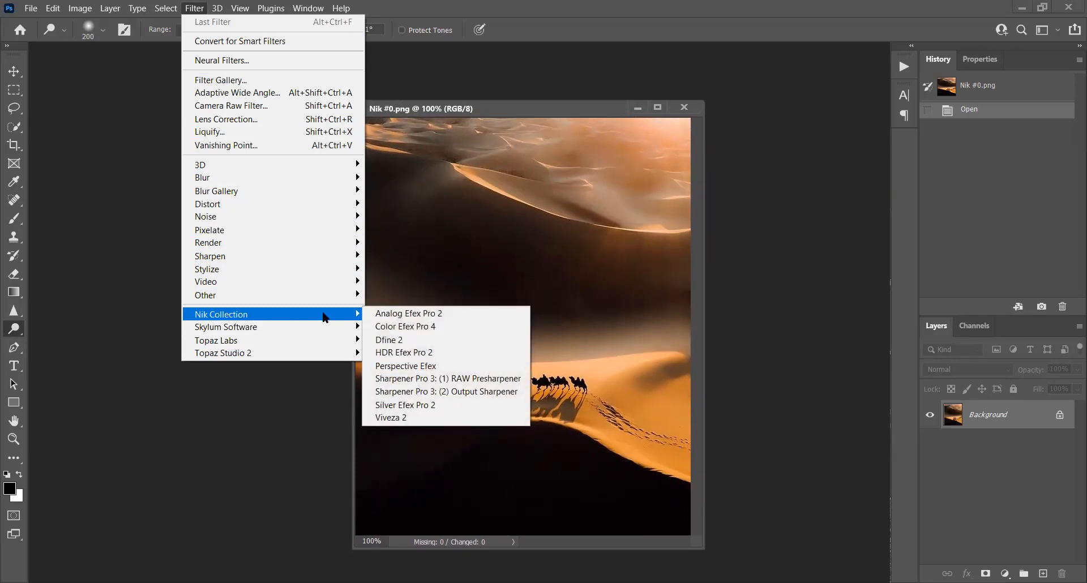
left_click(435, 405)
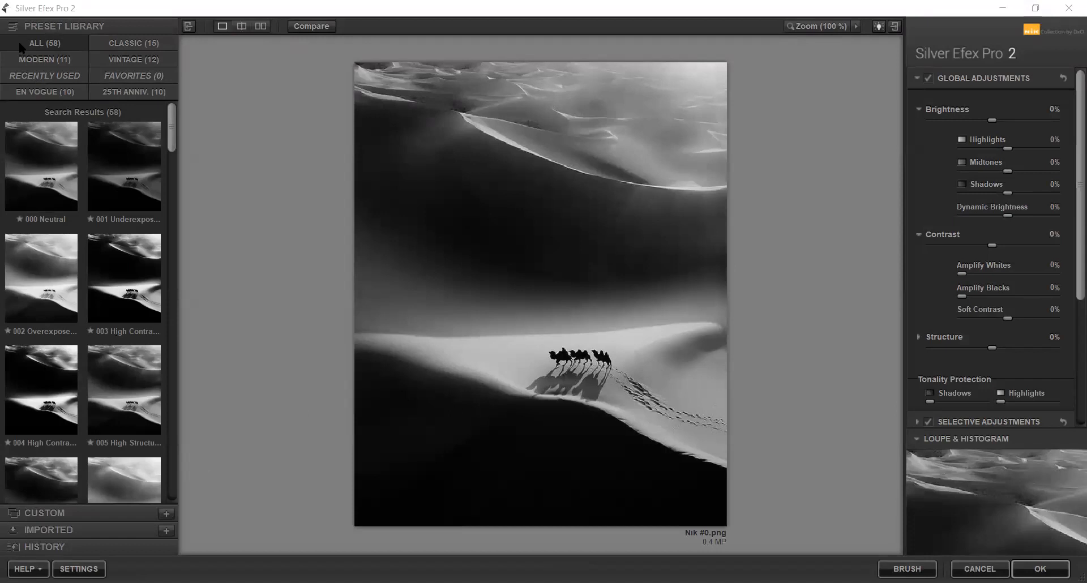
scroll(169, 150, "down", 10)
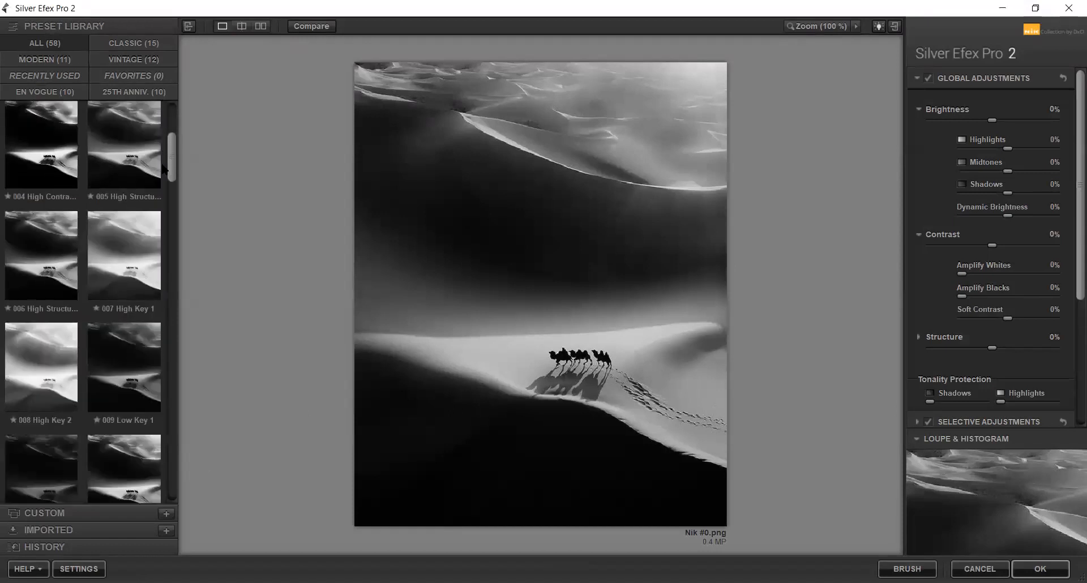
scroll(158, 216, "up", 10)
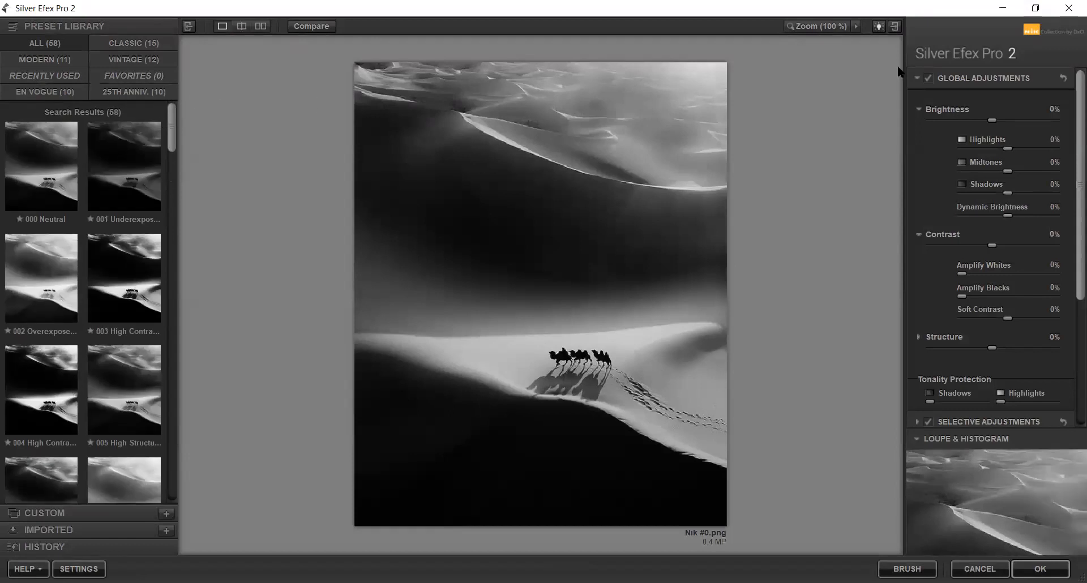
Collapse the Finishing Adjustments, try a global Structure of 26%, and reset the look with the 000 Neutral preset.
left_click(917, 78)
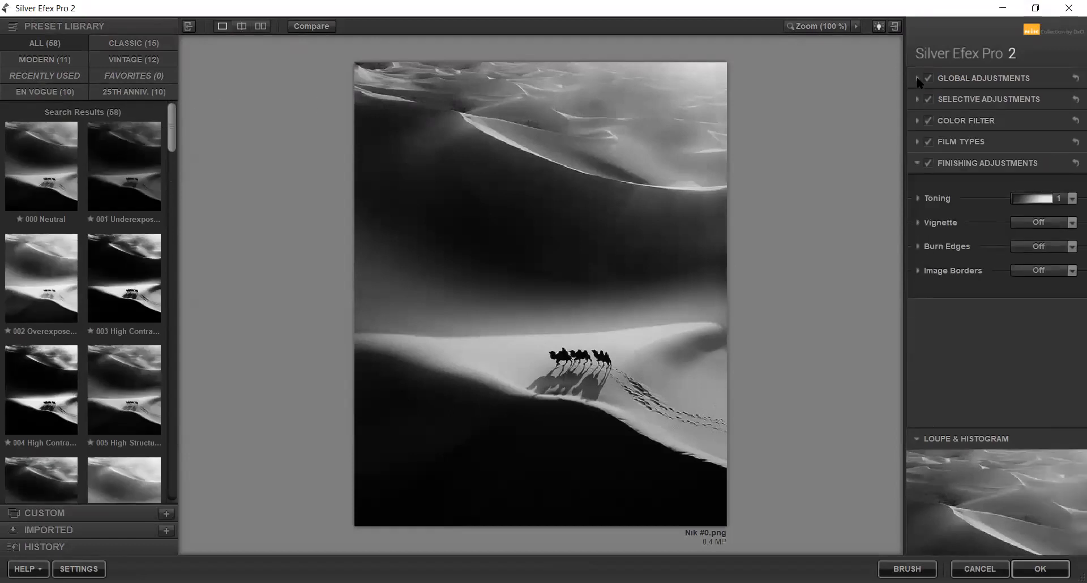
left_click(917, 163)
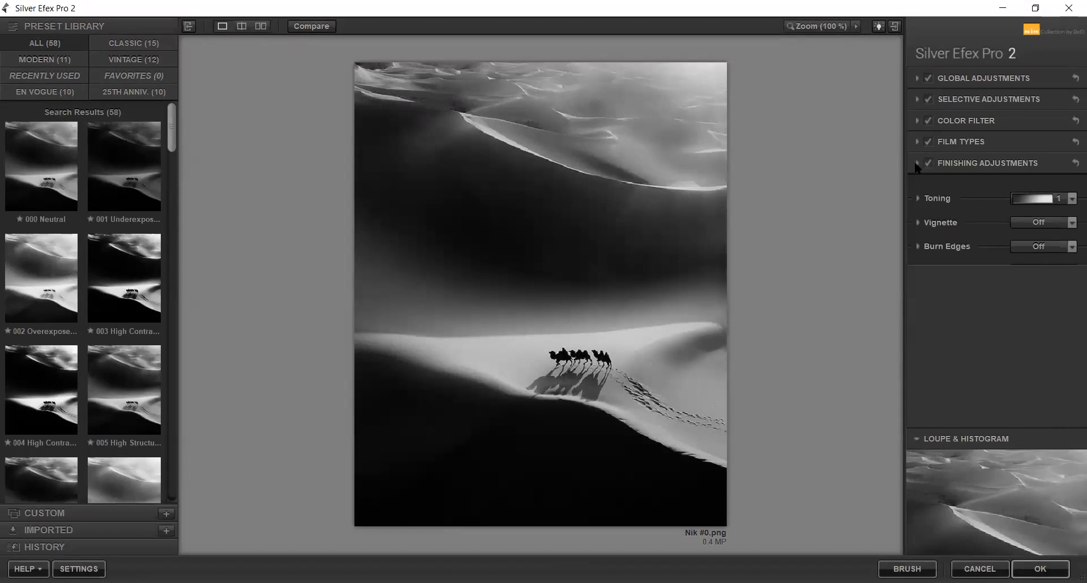
left_click(915, 78)
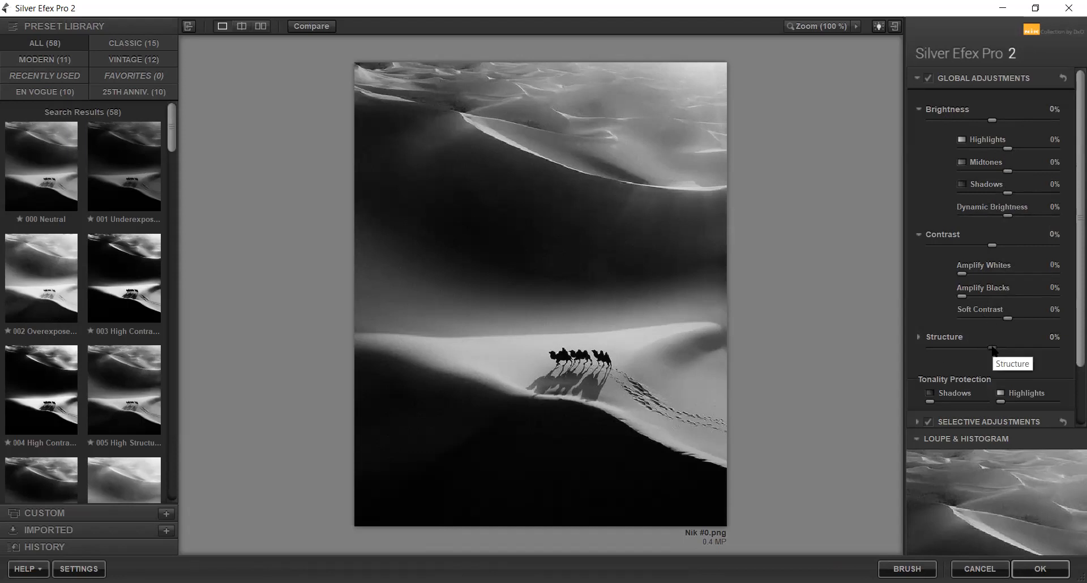
left_click_drag(995, 345, 1007, 339)
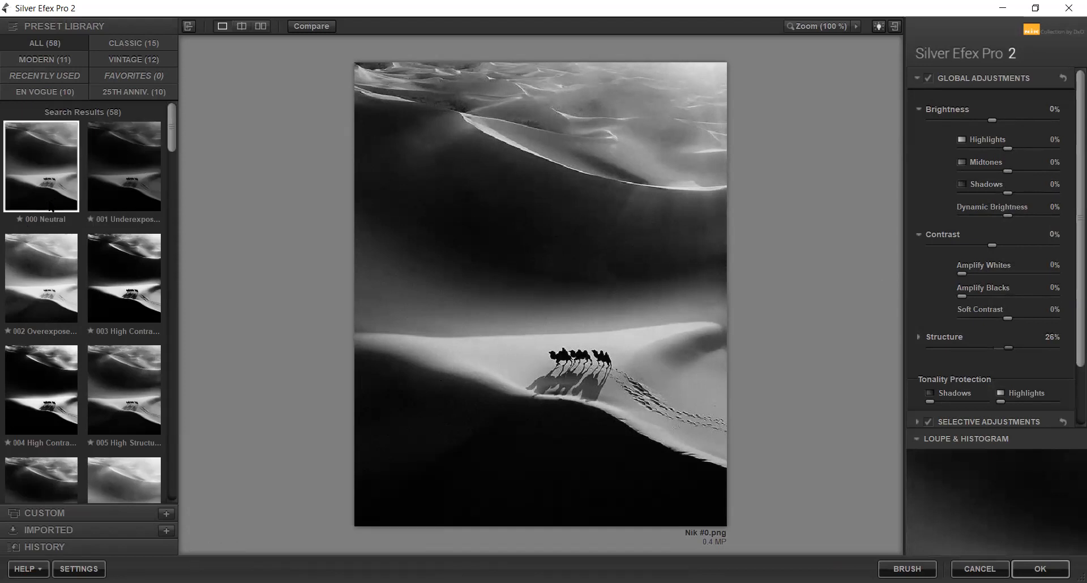
left_click(51, 184)
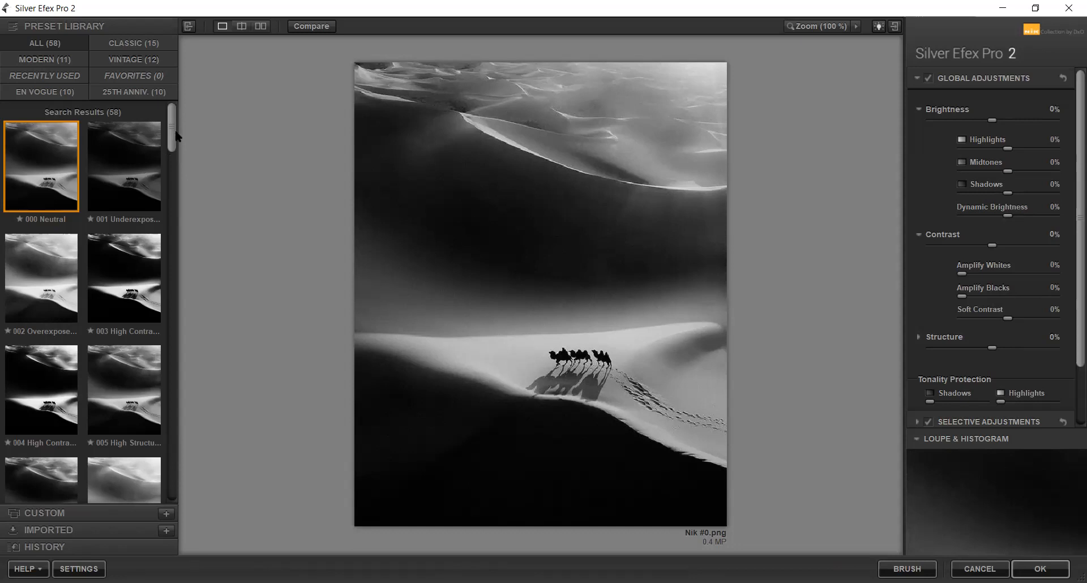
Apply the 005 High Structure preset and try lifting the Shadows brightness, settling on 18%.
left_click_drag(172, 139, 170, 154)
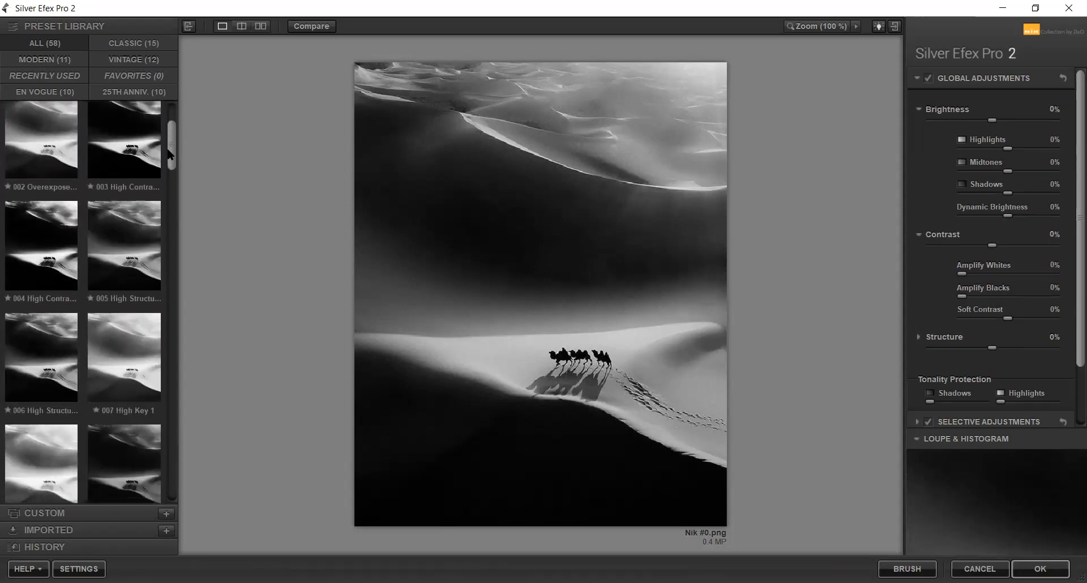
left_click(118, 245)
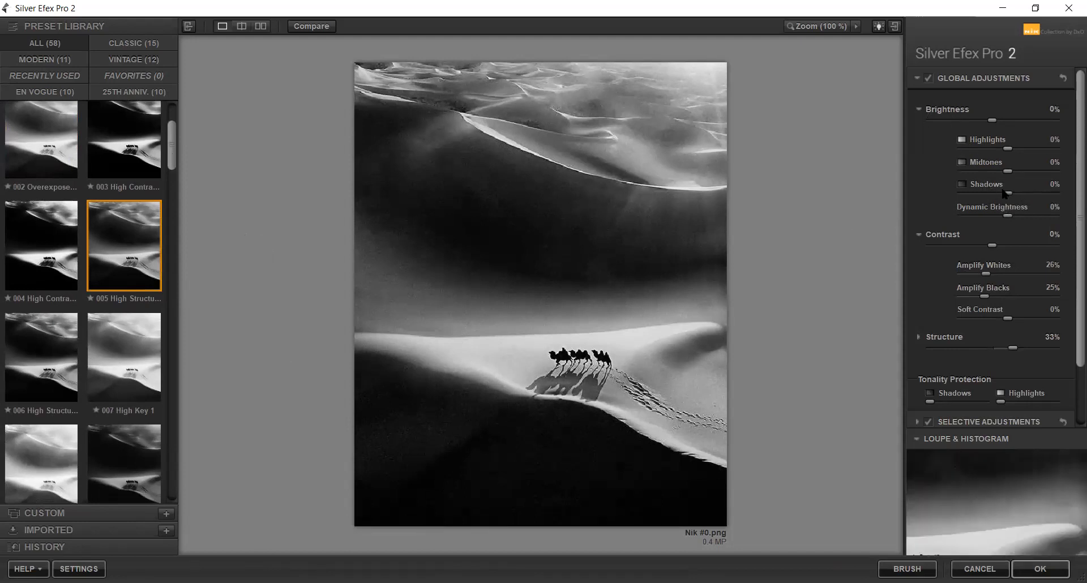
left_click_drag(1005, 190, 1029, 189)
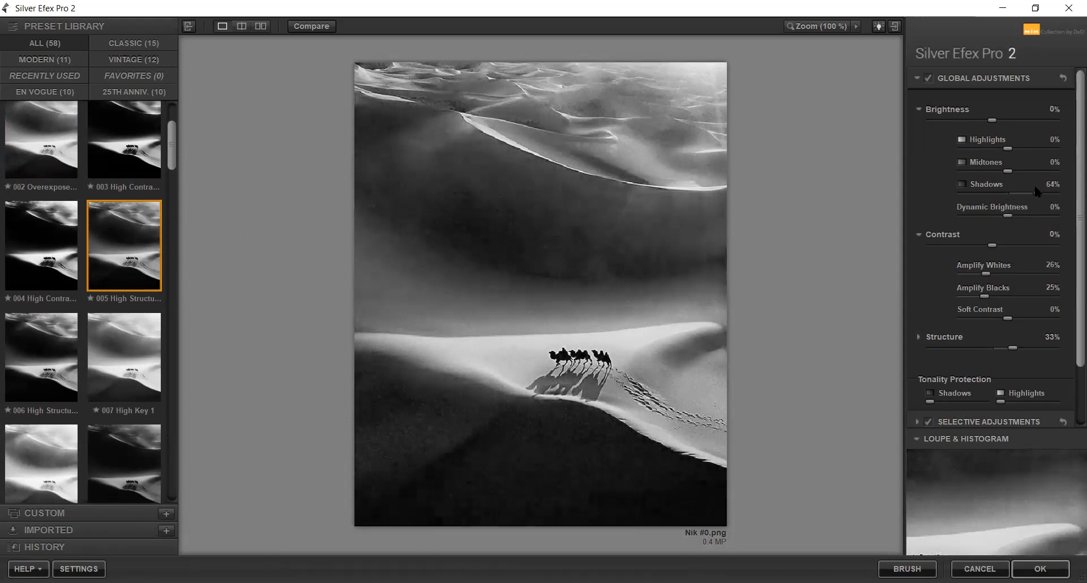
left_click_drag(1038, 191, 1037, 191)
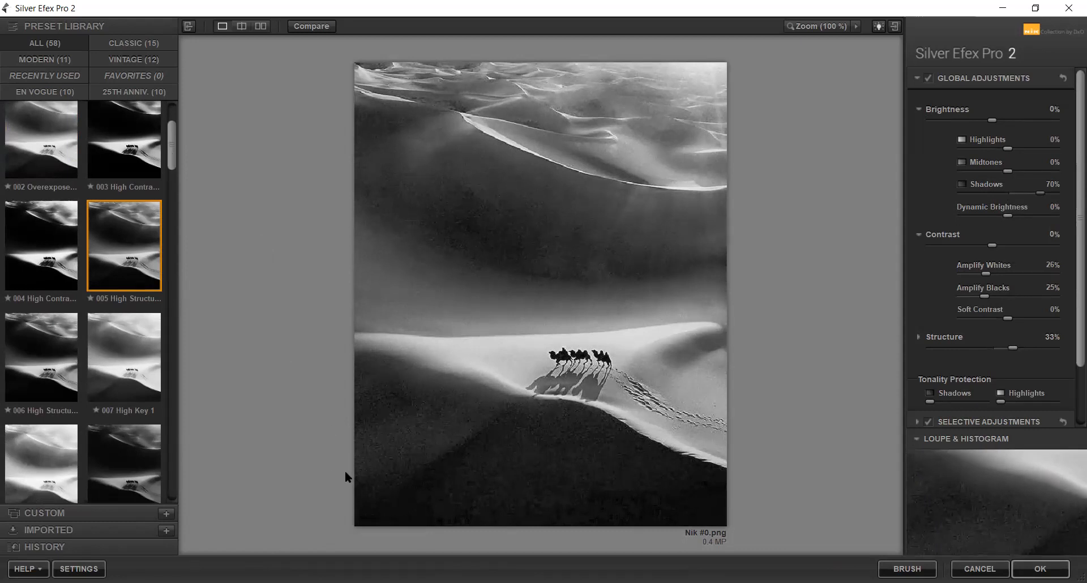
left_click(1047, 185)
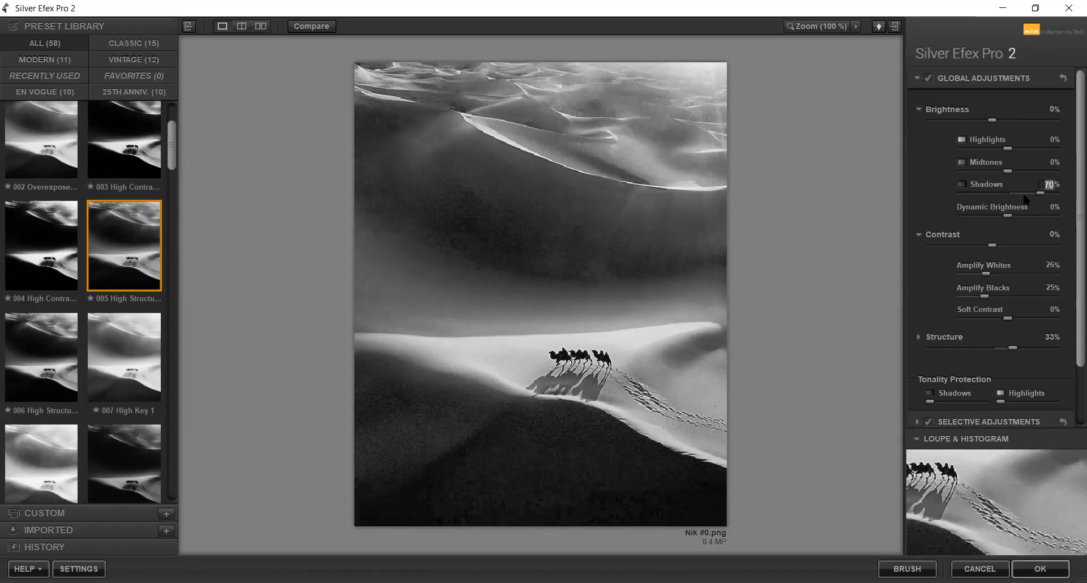
left_click_drag(1038, 195, 1026, 196)
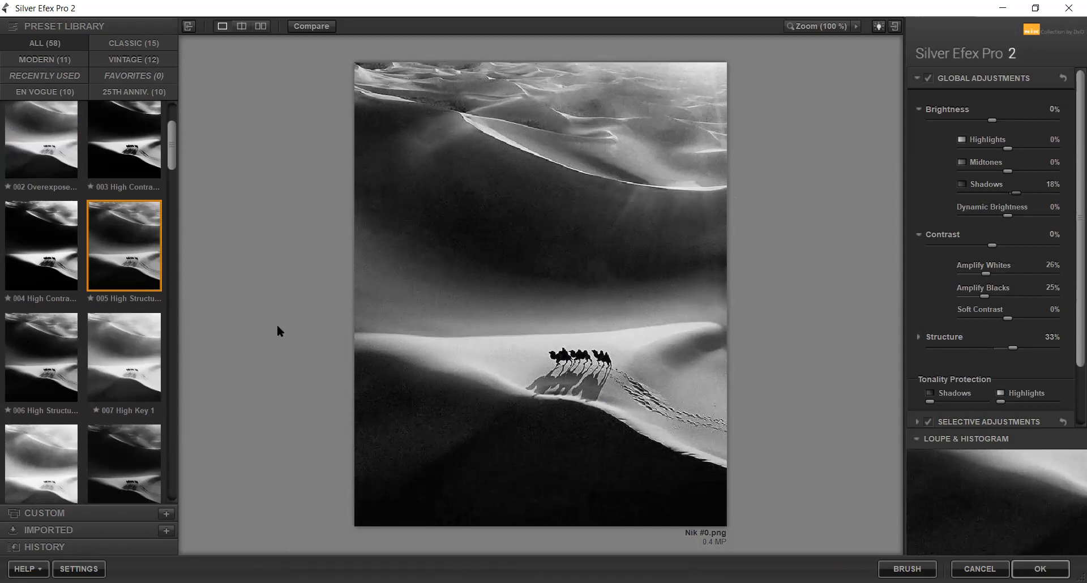
Compare the 007 High Key 1 preset with 005 High Structure and try the 008 High Key 2 preset.
scroll(172, 164, "down", 2)
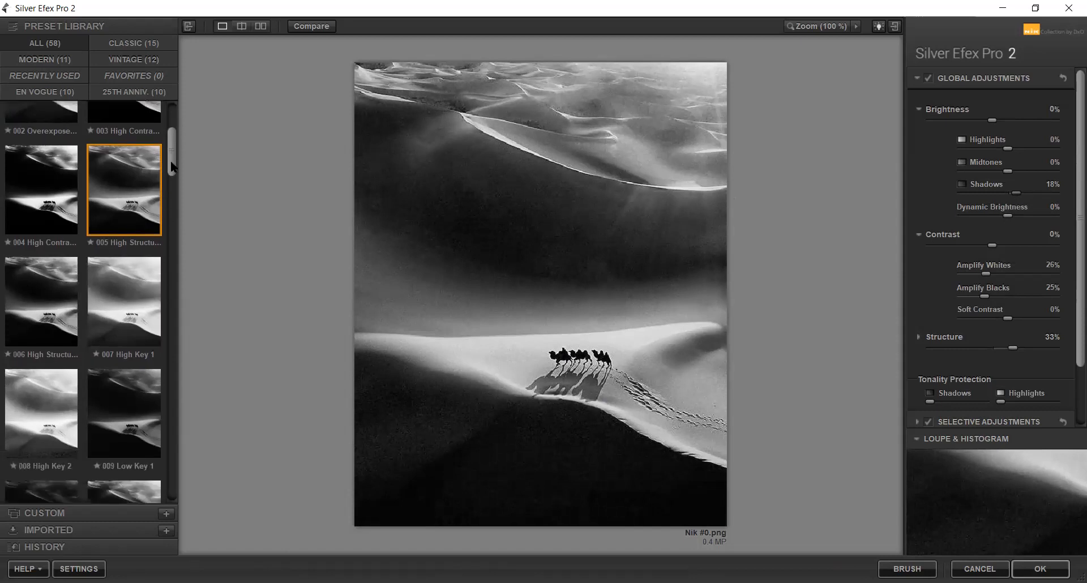
scroll(171, 161, "down", 2)
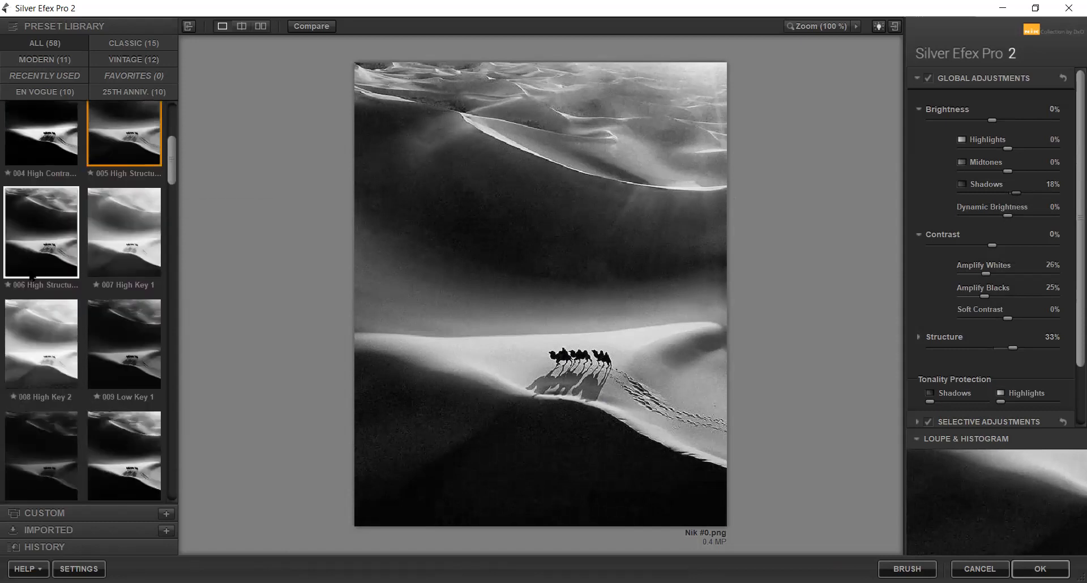
left_click(135, 230)
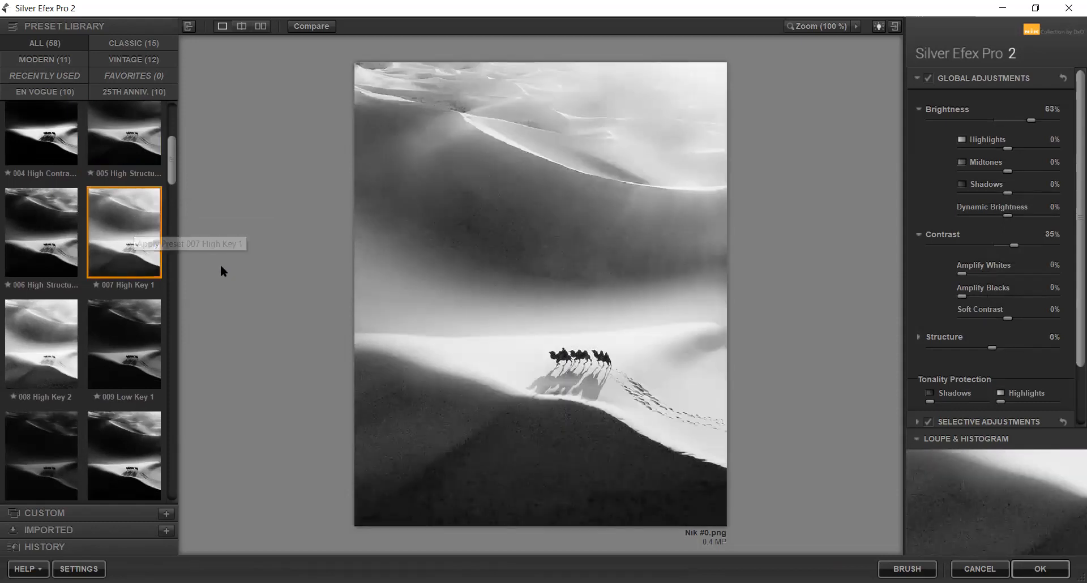
scroll(127, 189, "up", 1)
left_click(120, 175)
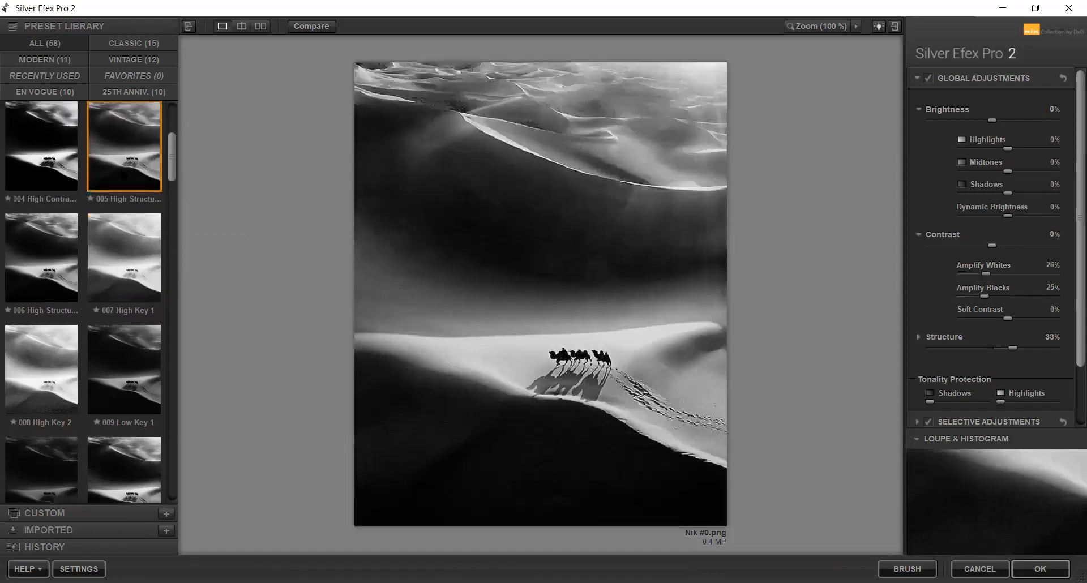
left_click(139, 272)
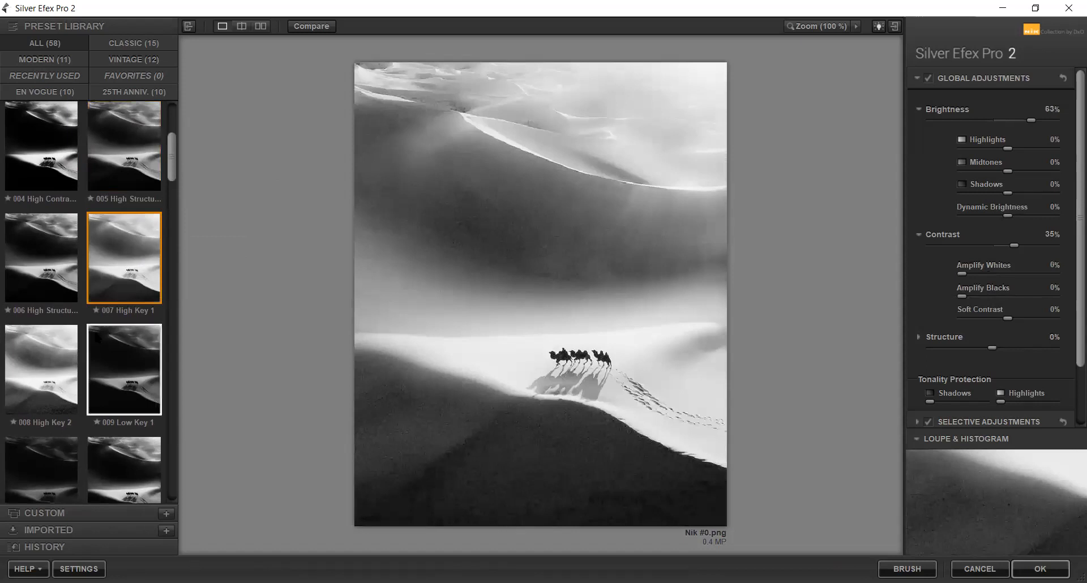
left_click(24, 371)
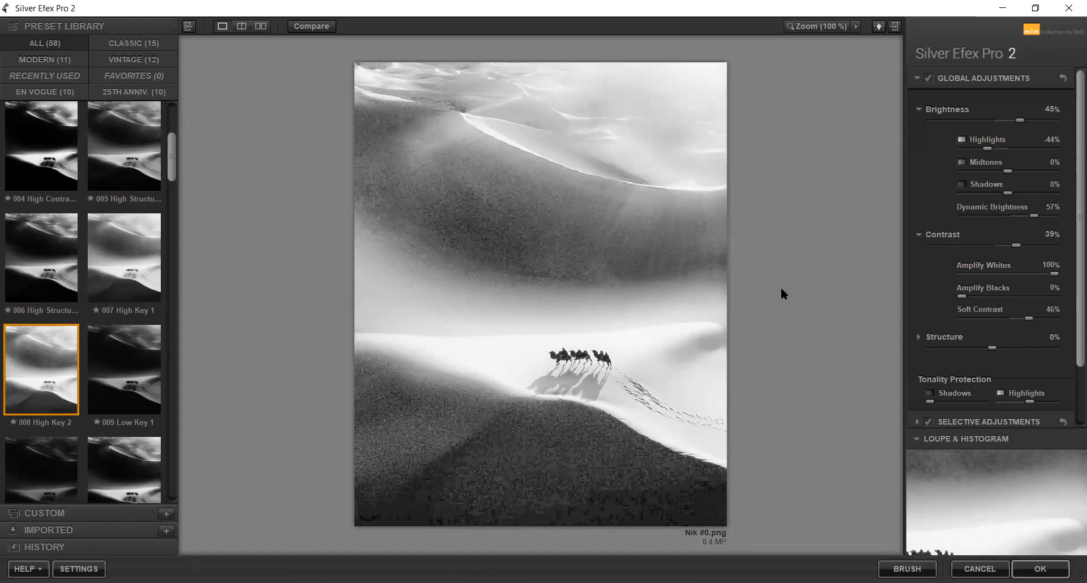
Apply the 011 Push Process (N +1.5) preset and set Shadows to 31%, Midtones to 18% and Highlights to 42%.
scroll(52, 404, "down", 2)
scroll(53, 405, "down", 2)
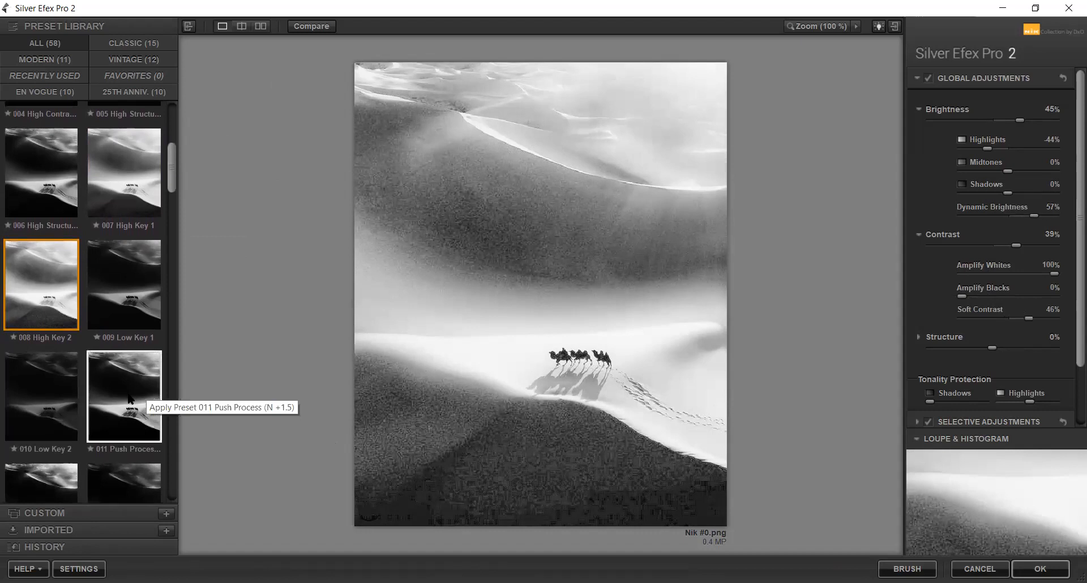
left_click(129, 399)
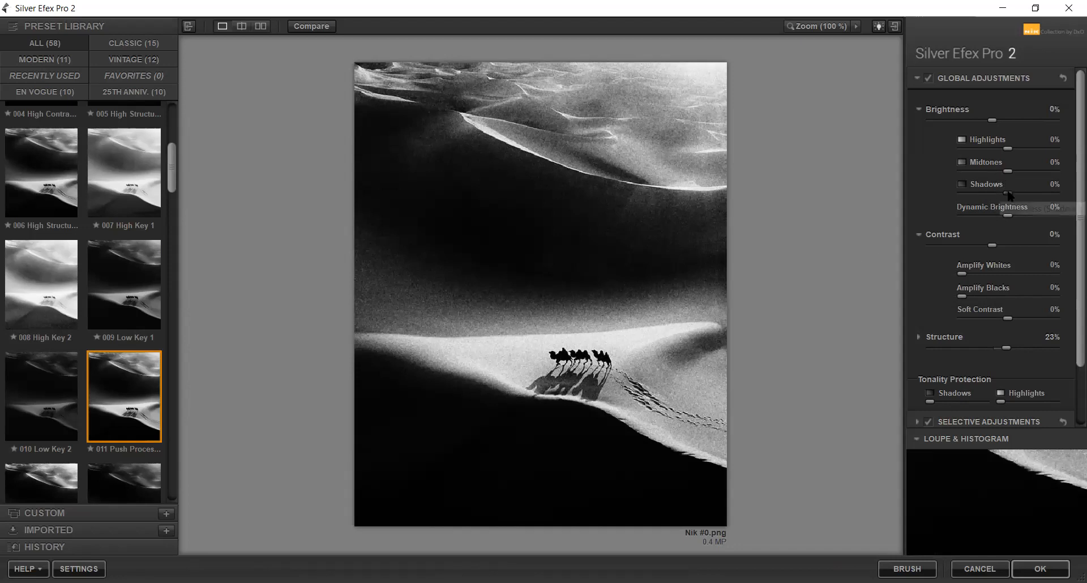
left_click_drag(1007, 193, 1017, 166)
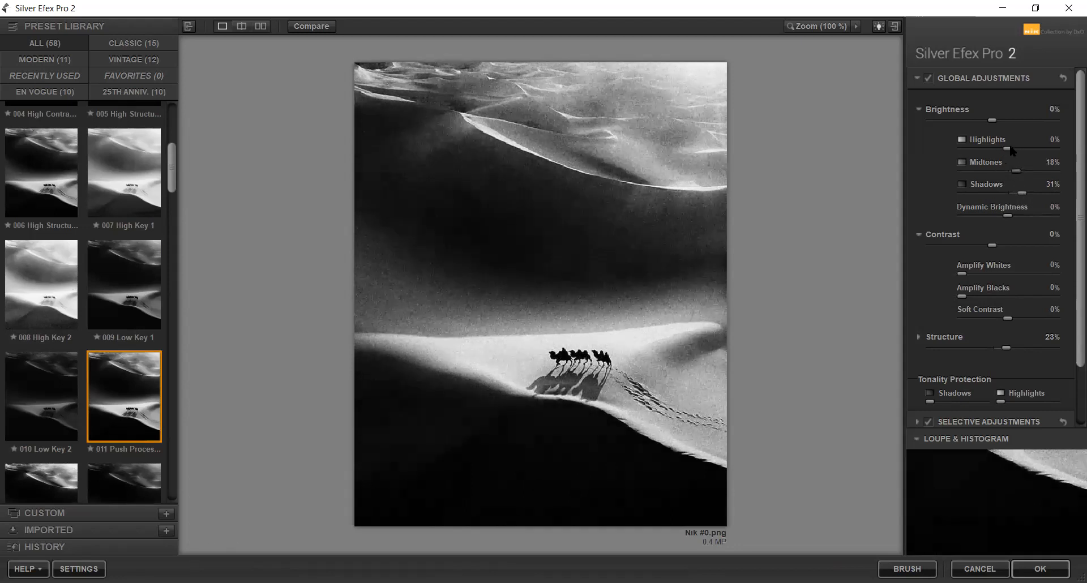
left_click_drag(1009, 146, 1017, 144)
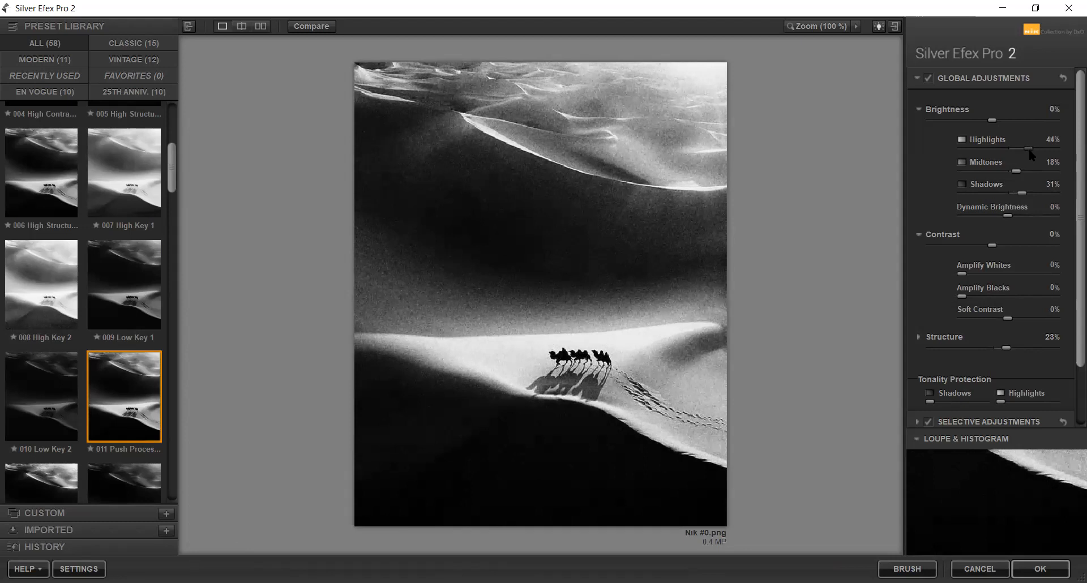
left_click_drag(1028, 148, 1026, 149)
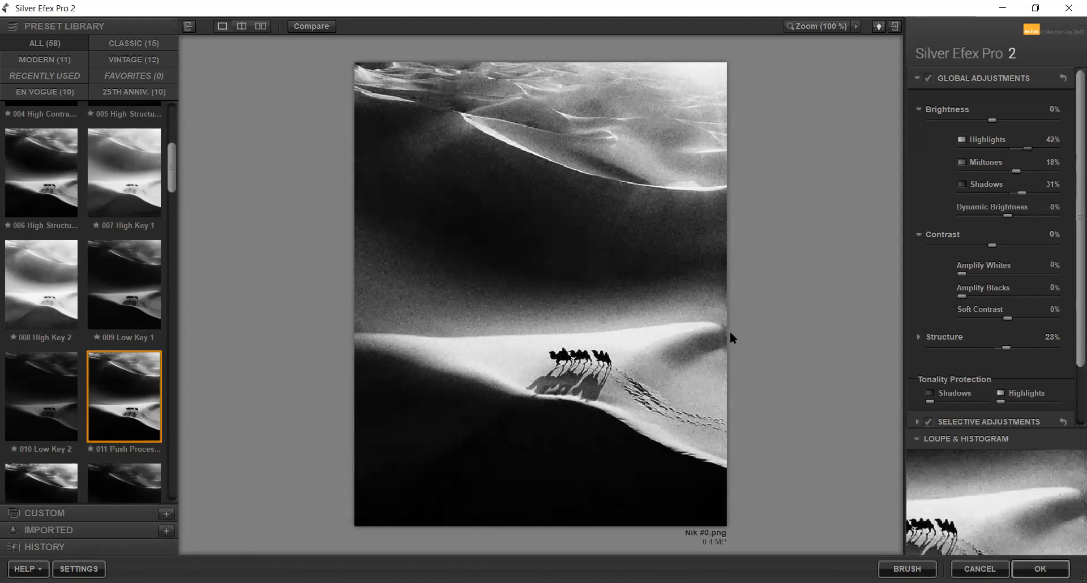
Apply the 015 Full Dynamic preset to the dune image.
scroll(138, 349, "down", 2)
scroll(138, 350, "down", 2)
left_click(121, 386)
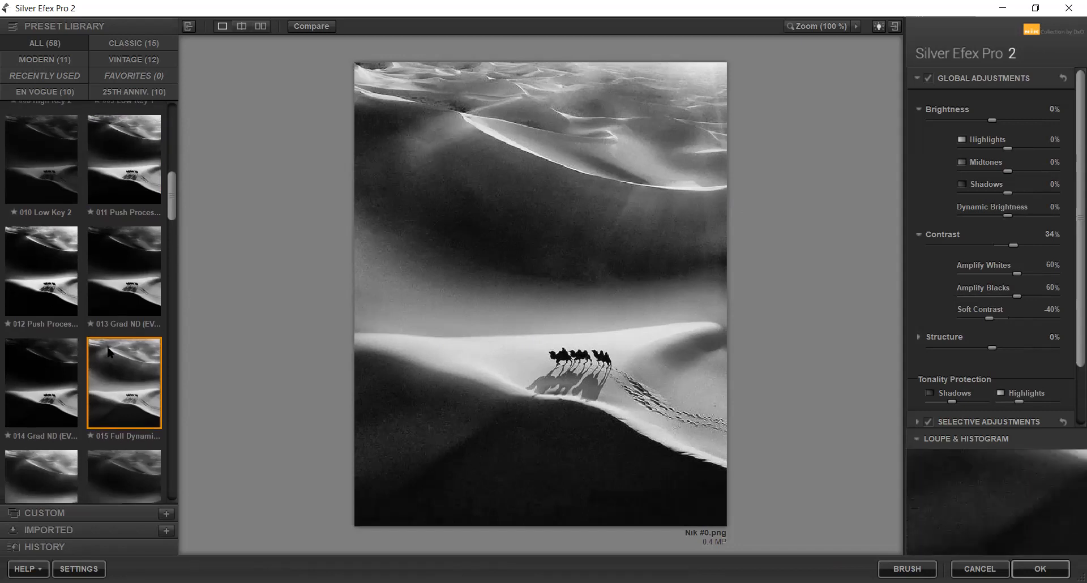
Try the 016 Full Dynamic and 020 Fine Art presets on the dune image.
scroll(85, 396, "down", 3)
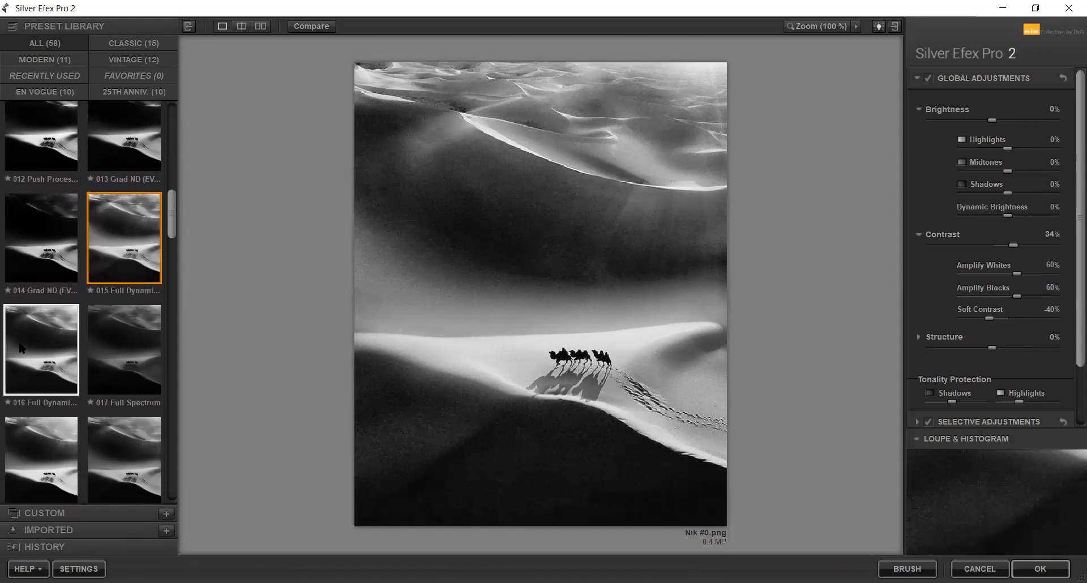
left_click(21, 347)
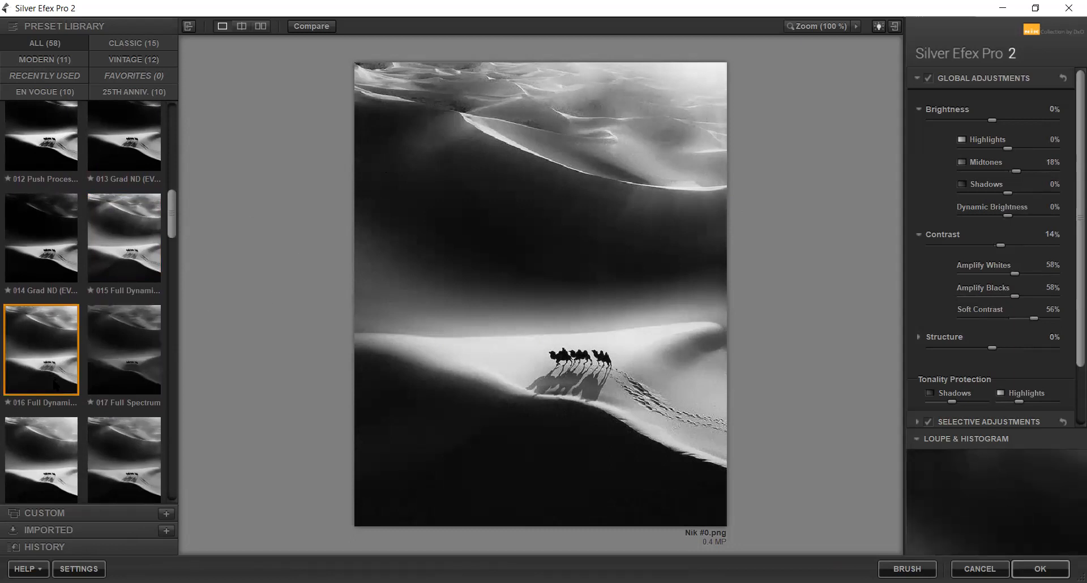
scroll(55, 383, "down", 3)
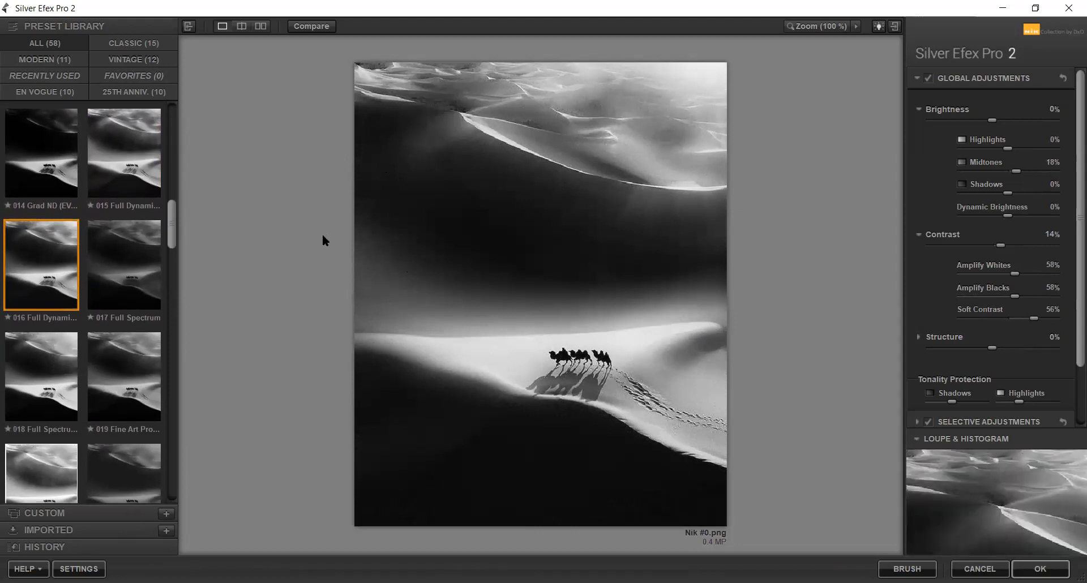
scroll(79, 344, "down", 3)
left_click(24, 382)
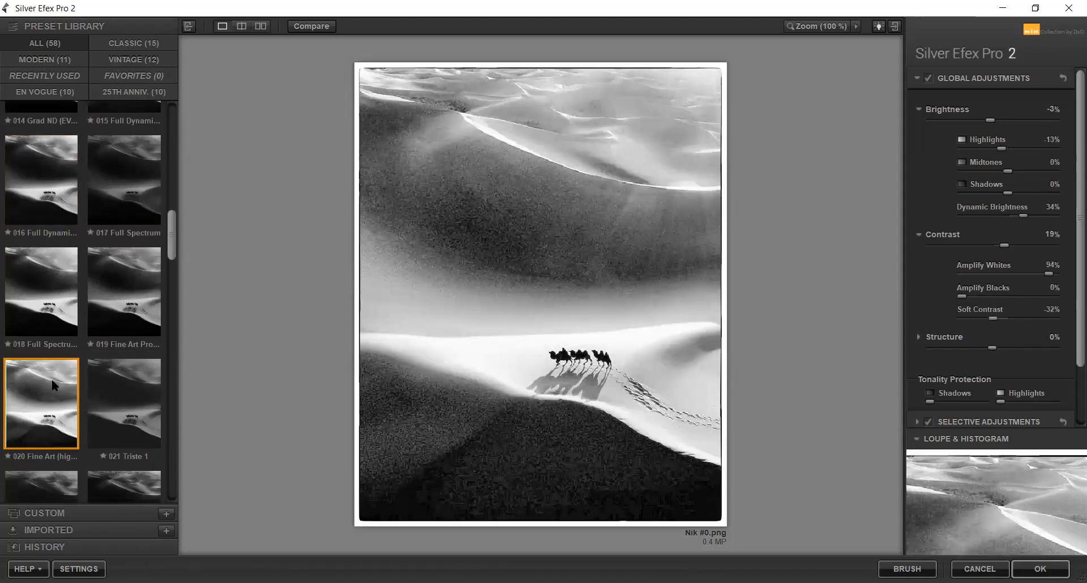
Try the toned and noir looks with the 029 Cool Tones 2, 030 Film Noir 1 and 031 Film Noir 2 presets.
scroll(49, 385, "down", 5)
scroll(52, 381, "down", 4)
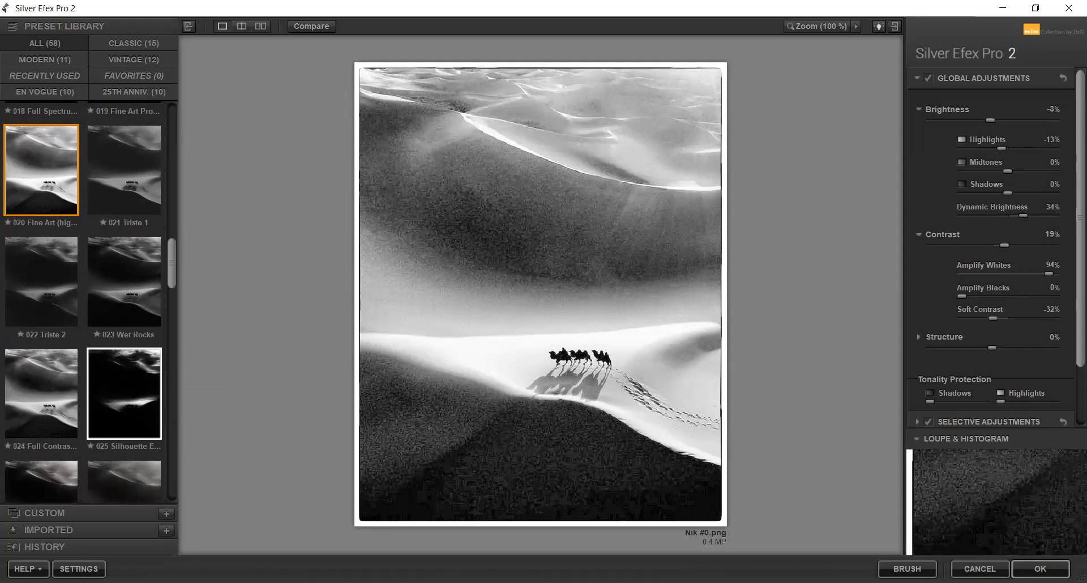
scroll(120, 385, "down", 5)
scroll(119, 374, "down", 3)
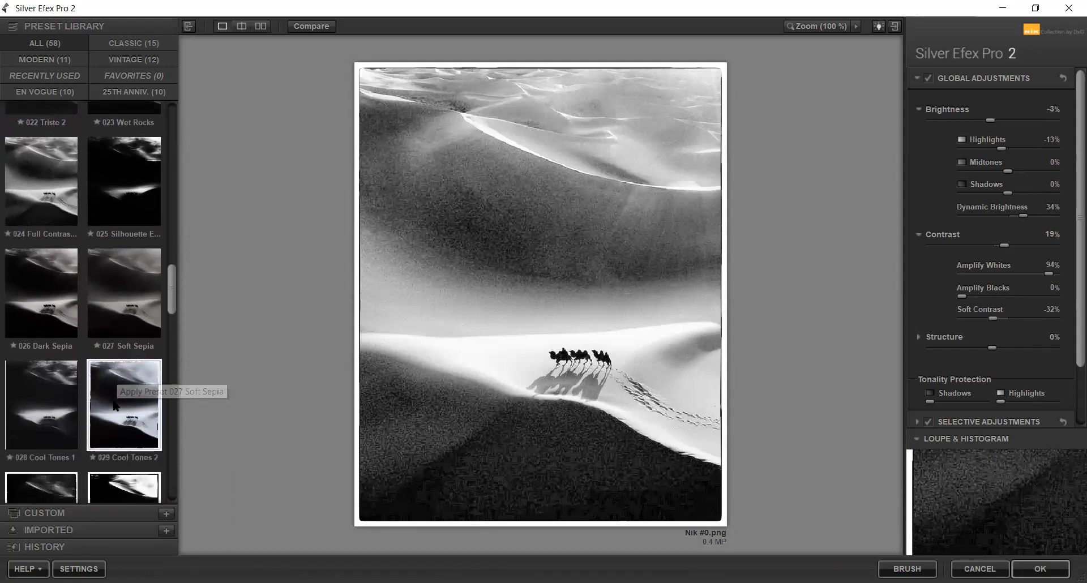
left_click(130, 342)
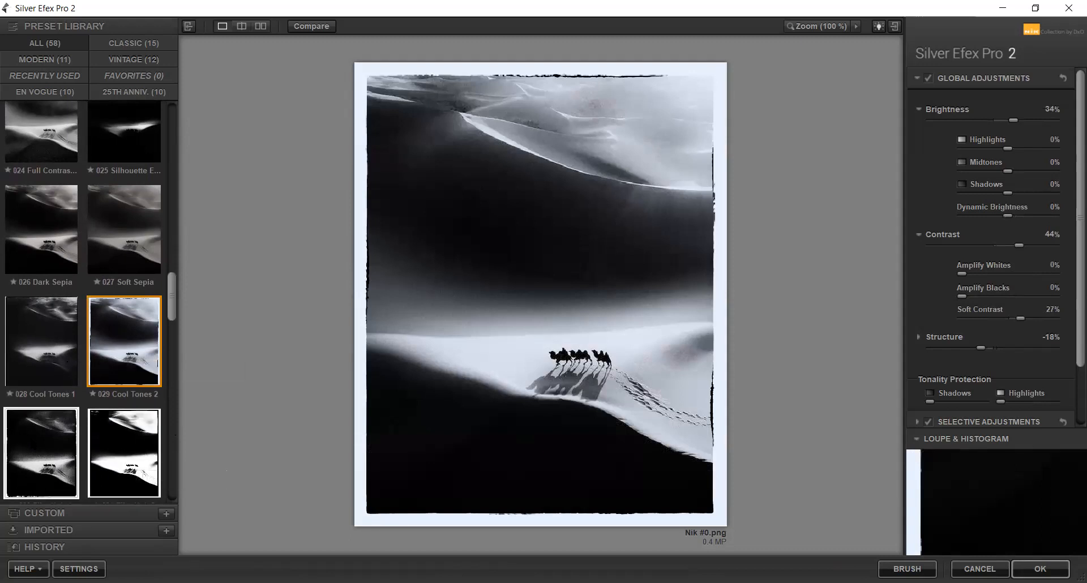
left_click(28, 451)
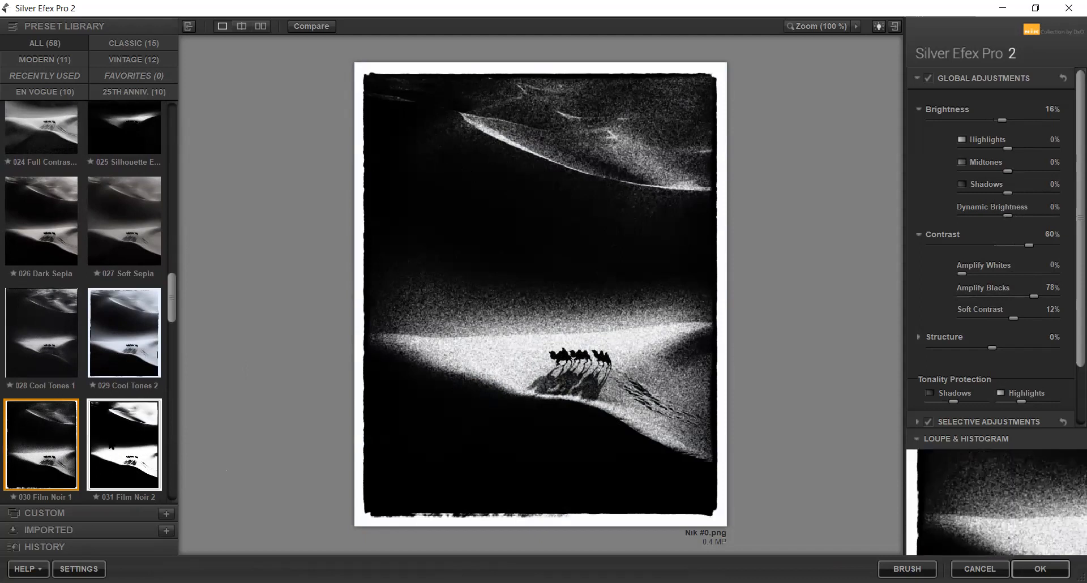
left_click(109, 449)
Try the 033 Yellowed 1 and 037 Pinhole presets on the dune image.
scroll(108, 448, "down", 3)
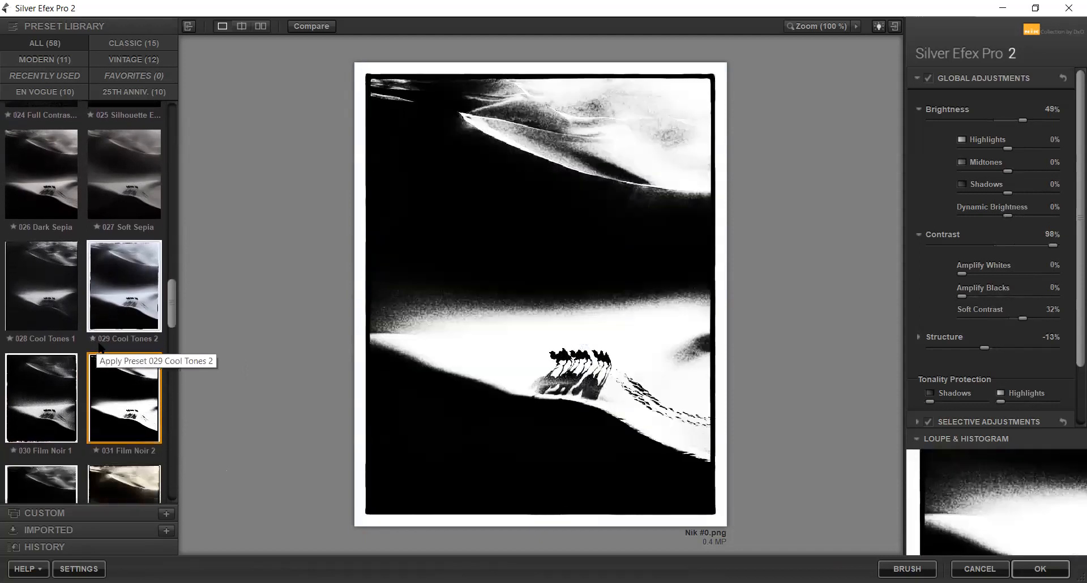
scroll(124, 319, "down", 2)
left_click(124, 318)
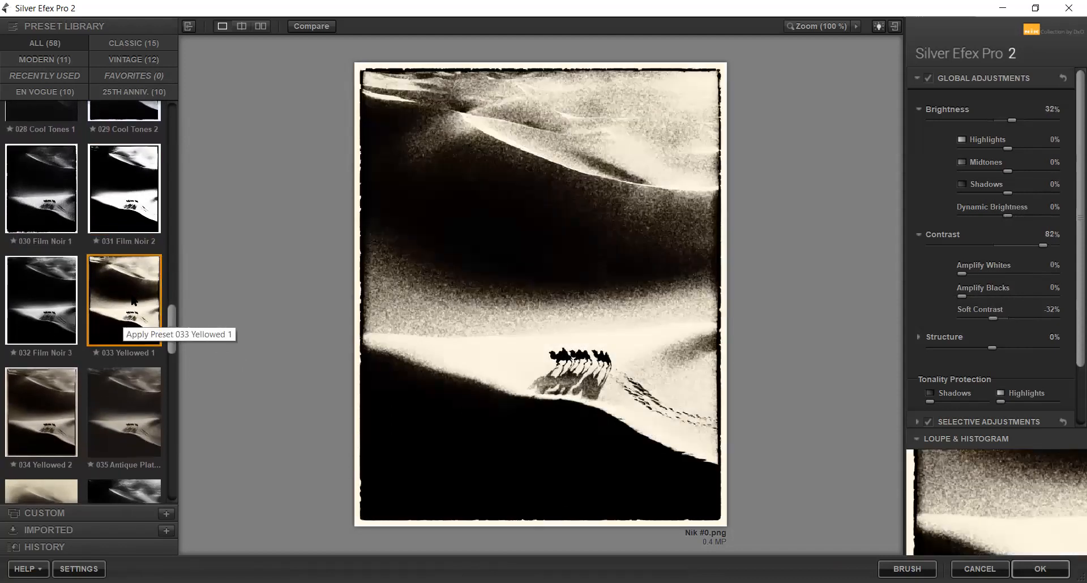
scroll(124, 319, "down", 3)
scroll(110, 379, "down", 2)
left_click(111, 365)
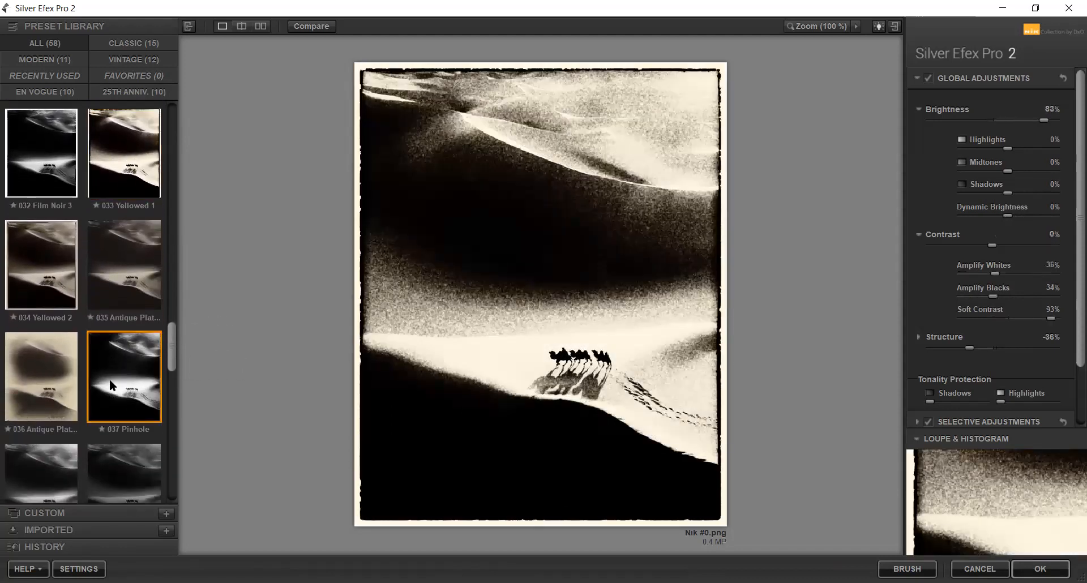
Try the 038 Dark Glow and 042 Intensifier presets, and apply another preset that follows them in the library.
scroll(113, 371, "down", 2)
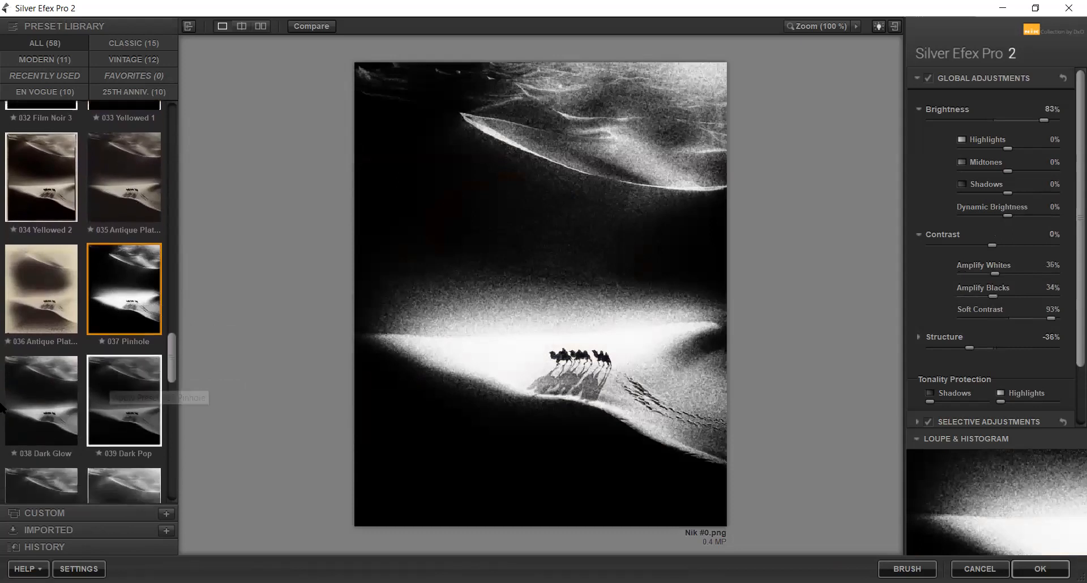
left_click(51, 370)
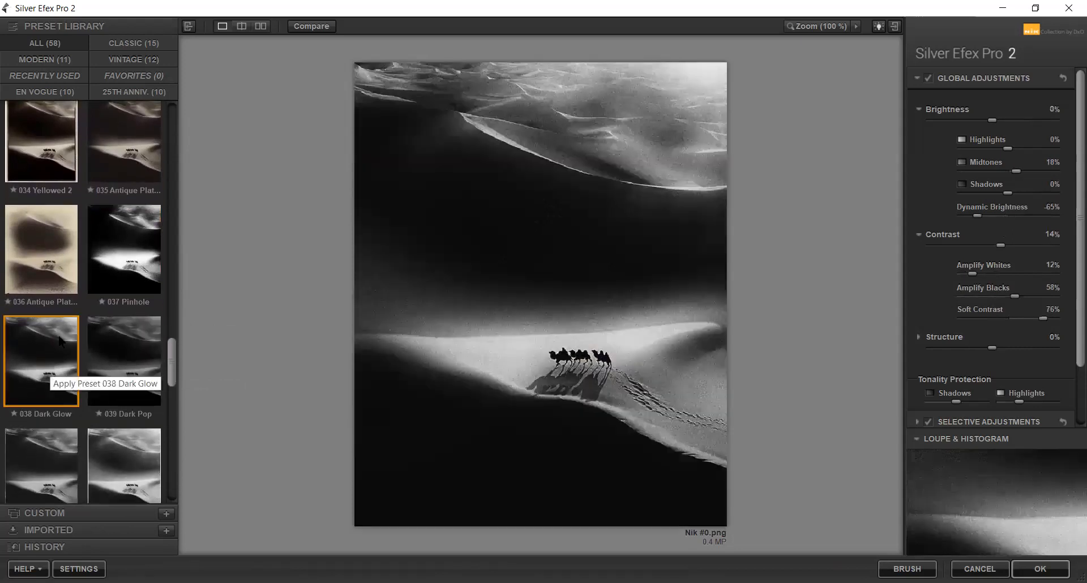
scroll(125, 374, "down", 2)
scroll(125, 374, "down", 1)
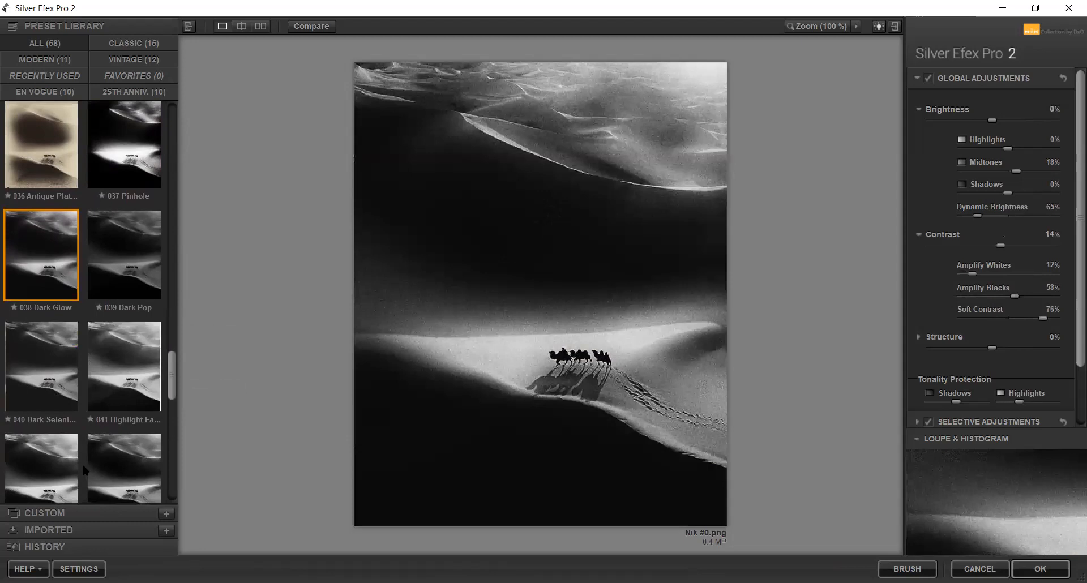
left_click(34, 484)
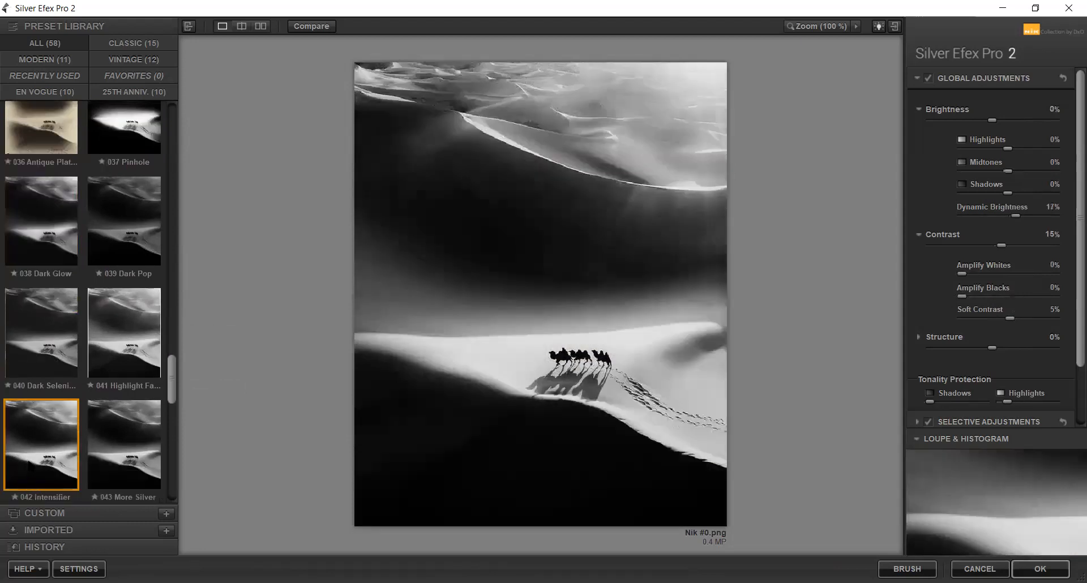
scroll(123, 414, "down", 2)
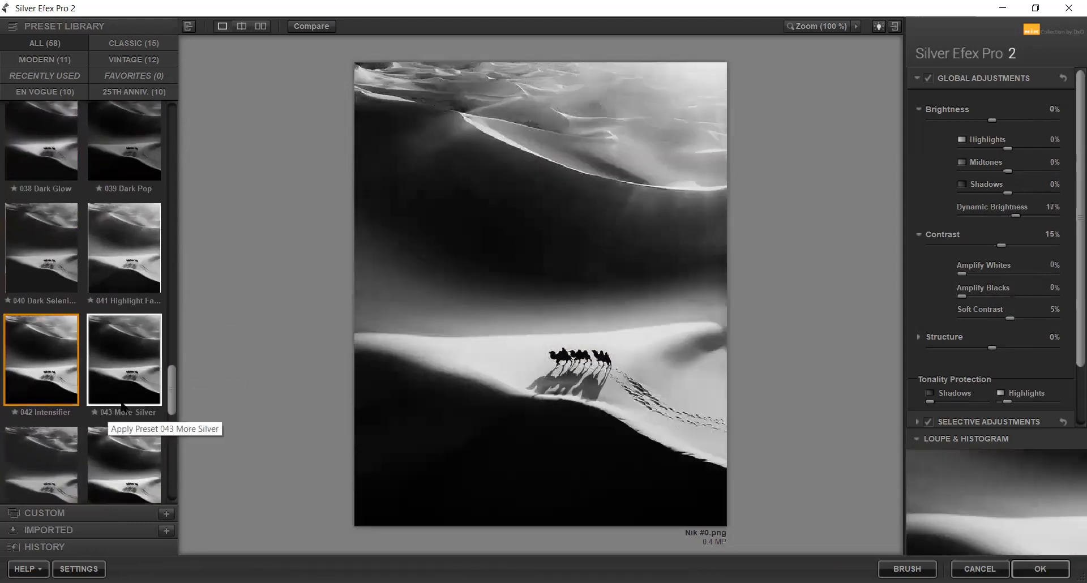
scroll(123, 405, "down", 1)
left_click(121, 396)
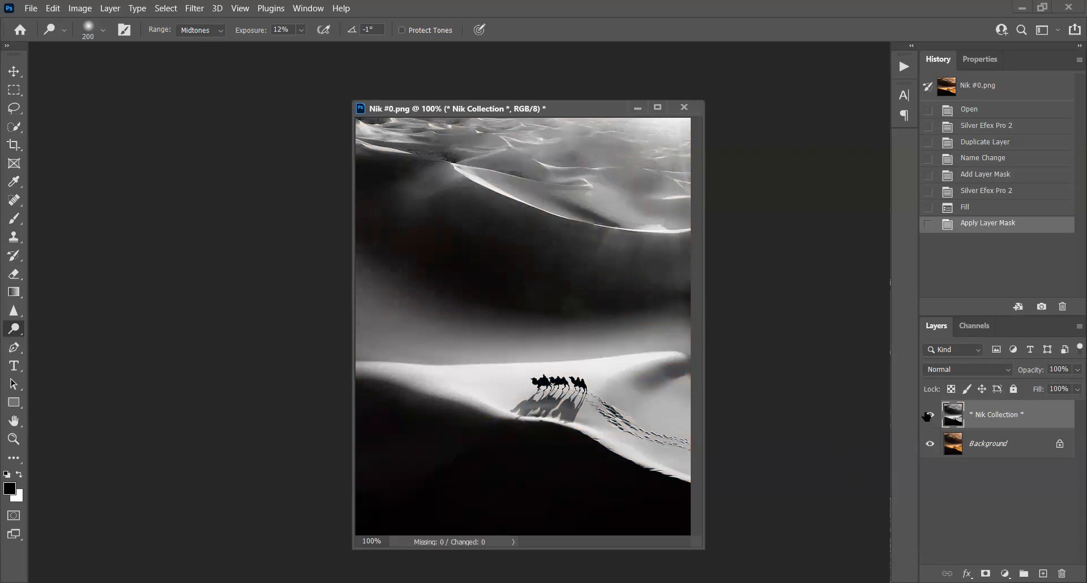
Hide and show the Nik Collection layer in Photoshop to compare the black-and-white conversion with the colour original.
left_click(928, 415)
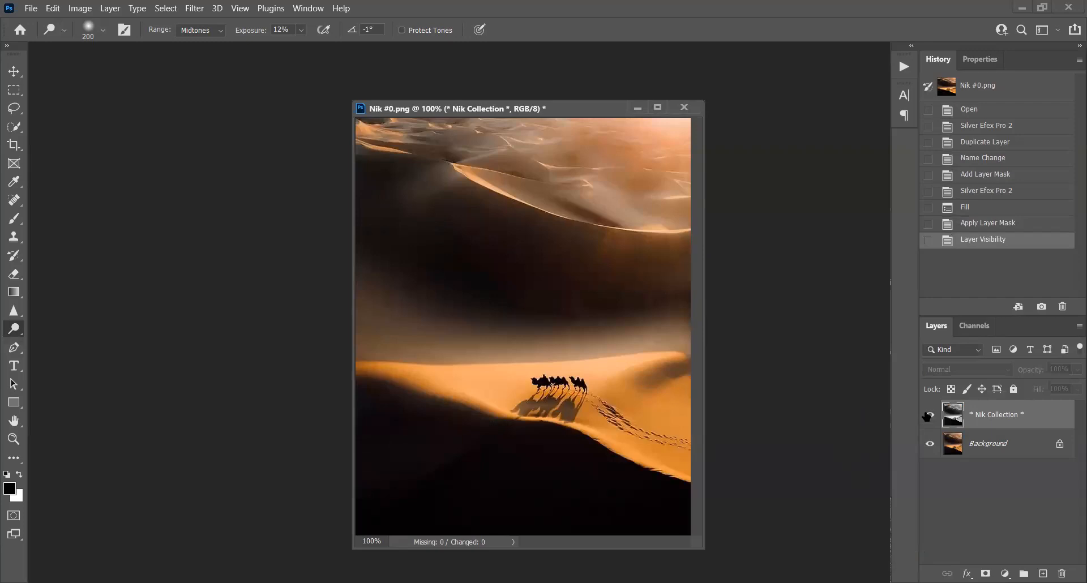
left_click(928, 415)
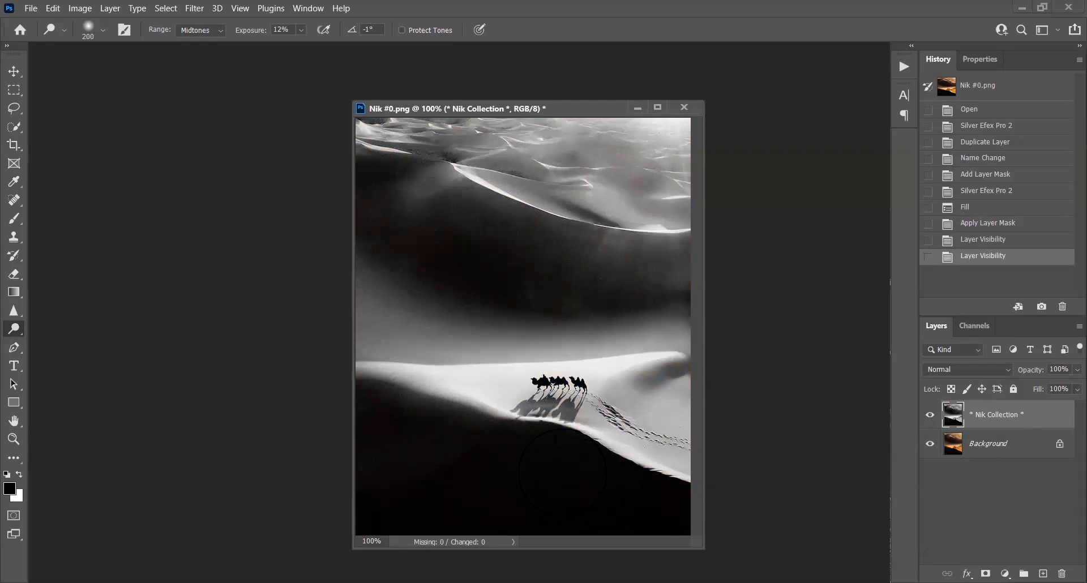
left_click(27, 10)
left_click(46, 173)
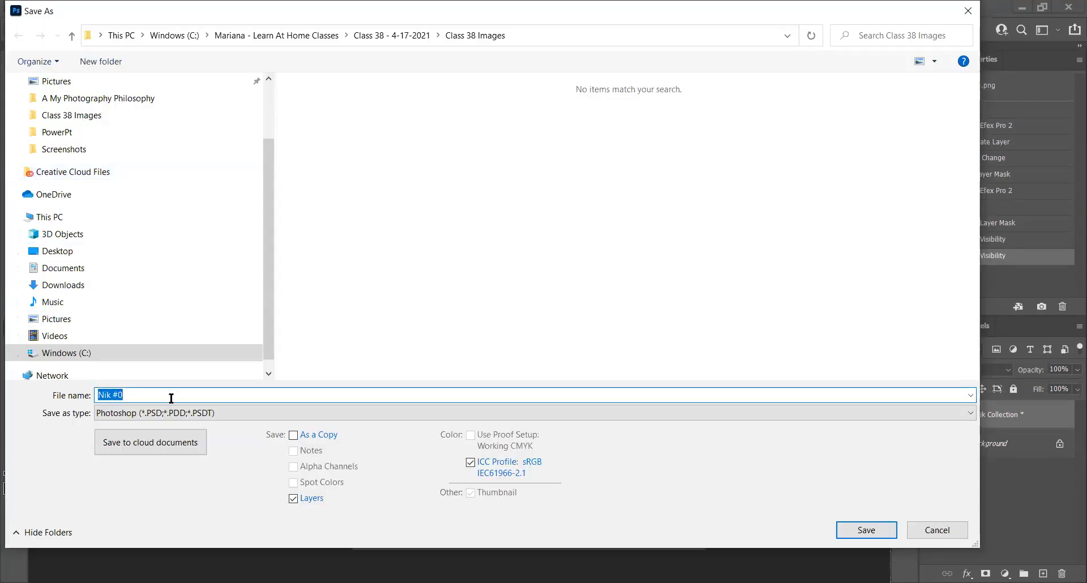
left_click(166, 399)
type("b&W")
left_click(937, 531)
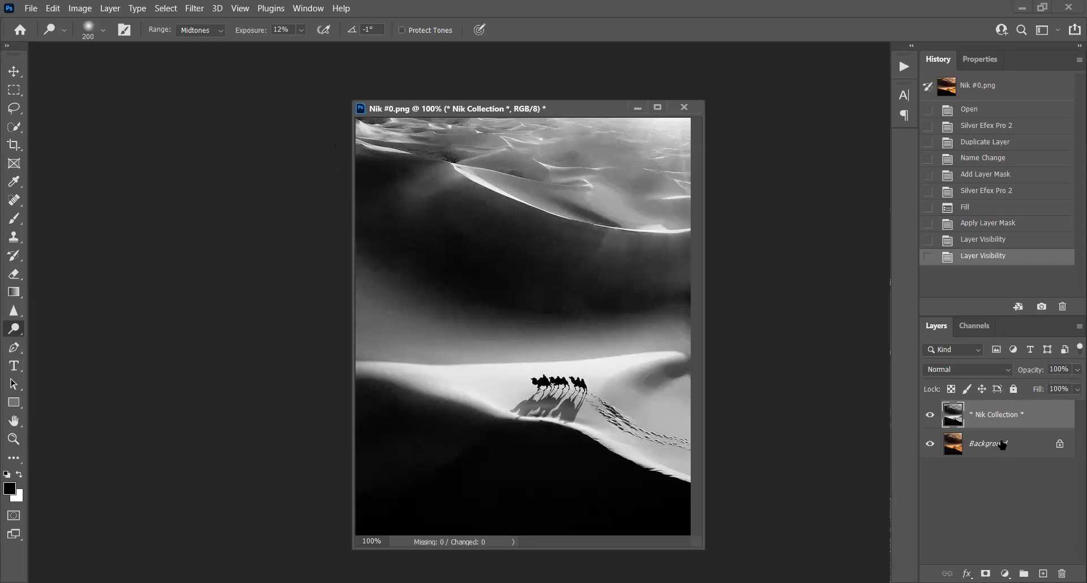
Delete the colour Background layer together with its accidental duplicate, keeping the Nik Collection layer.
left_click_drag(1000, 447, 1042, 573)
left_click_drag(1034, 442, 1061, 573)
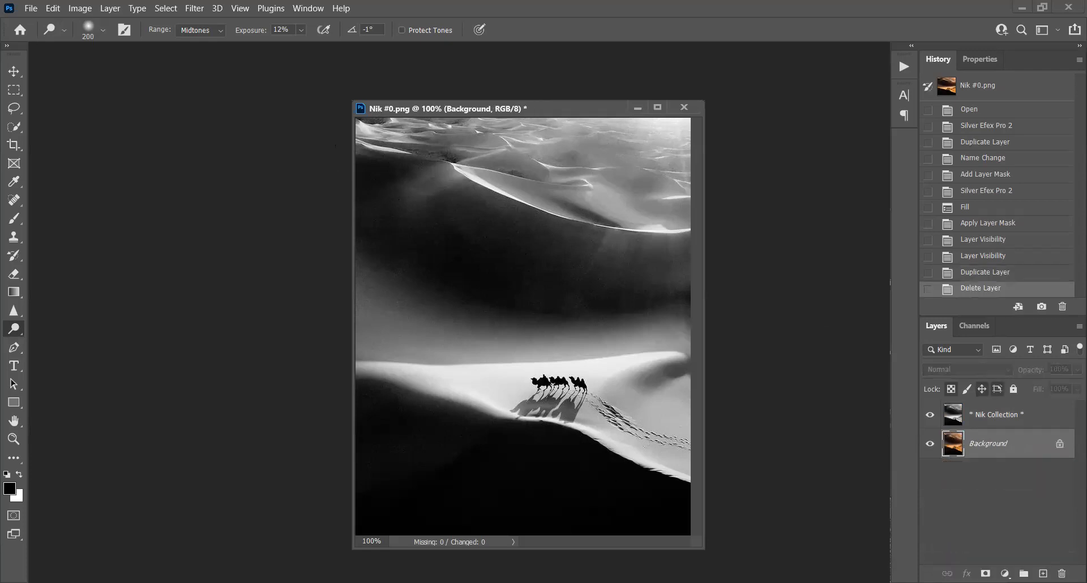
left_click_drag(1044, 460, 1062, 574)
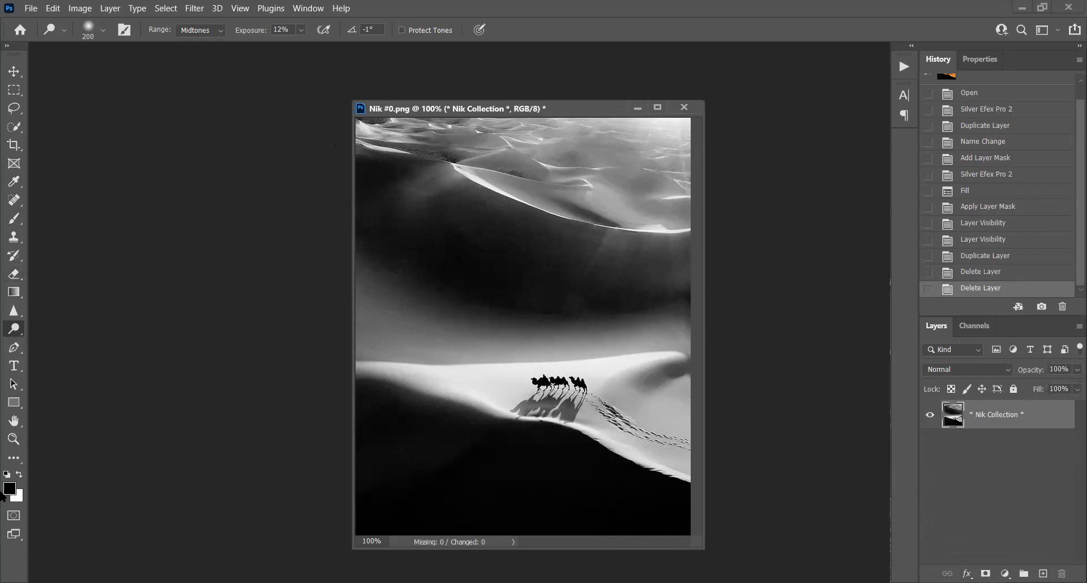
Switch from the Dodge tool to the Burn tool and set its brush size to 175.
right_click(15, 329)
left_click(62, 341)
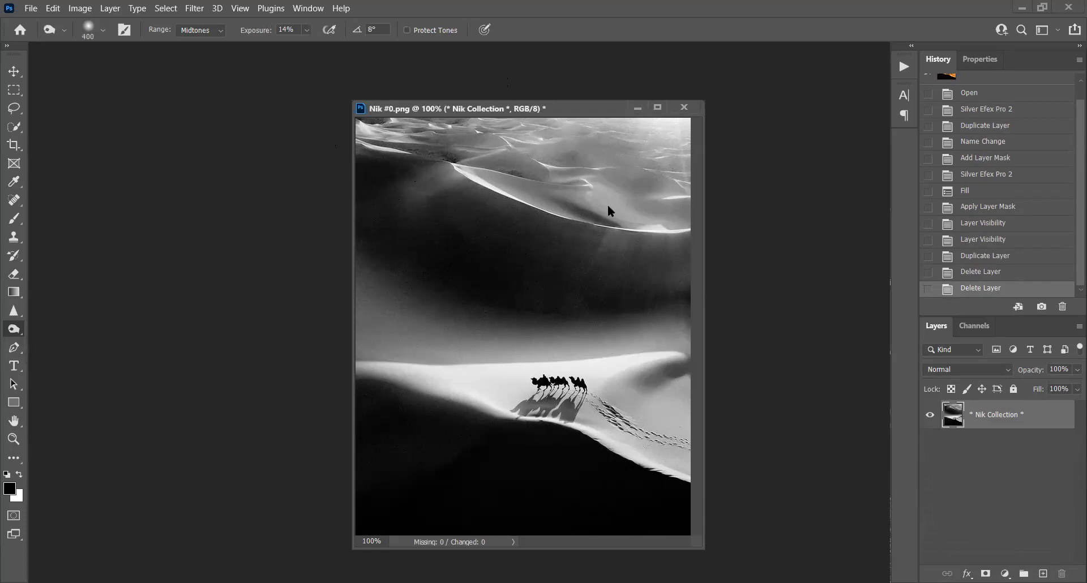
key("bracketleft")
key("bracketleft")
key("bracketleft")
key("bracketleft")
key("bracketleft")
key("bracketleft")
key("bracketleft")
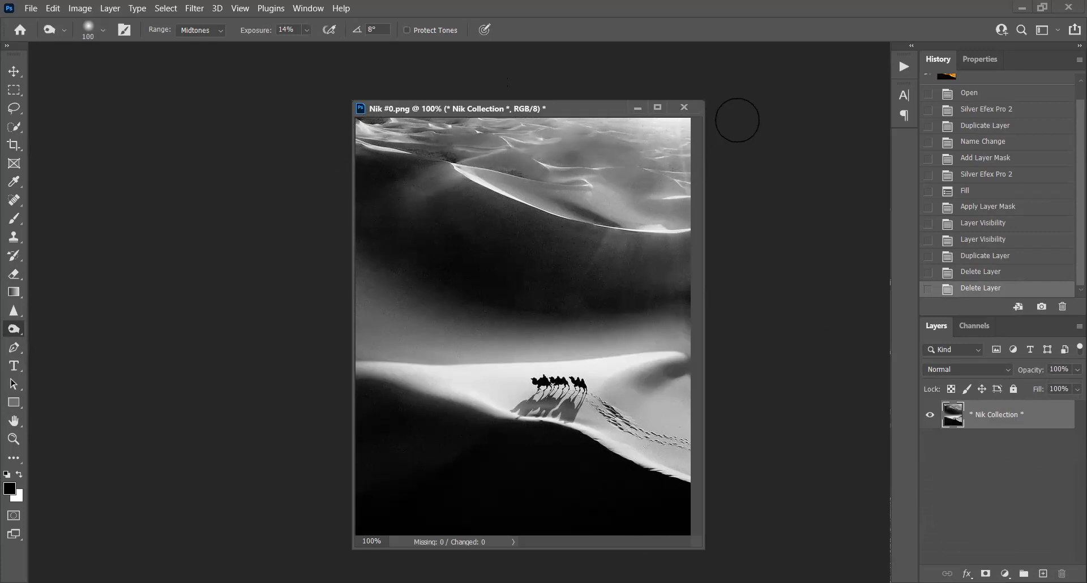
key("bracketright")
key("bracketright")
key("bracketright")
Burn the bright dunes across the upper part of the image with repeated strokes at Midtones range and 14% exposure.
mouse_move(499, 174)
left_mouse_down()
mouse_move(546, 193)
mouse_move(693, 195)
left_mouse_up()
mouse_move(377, 137)
left_mouse_down()
mouse_move(589, 182)
mouse_move(682, 165)
left_mouse_up()
mouse_move(447, 140)
left_mouse_down()
mouse_move(653, 130)
mouse_move(606, 175)
left_mouse_up()
left_click_drag(713, 198, 718, 196)
mouse_move(469, 162)
left_mouse_down()
mouse_move(636, 203)
mouse_move(706, 198)
left_mouse_up()
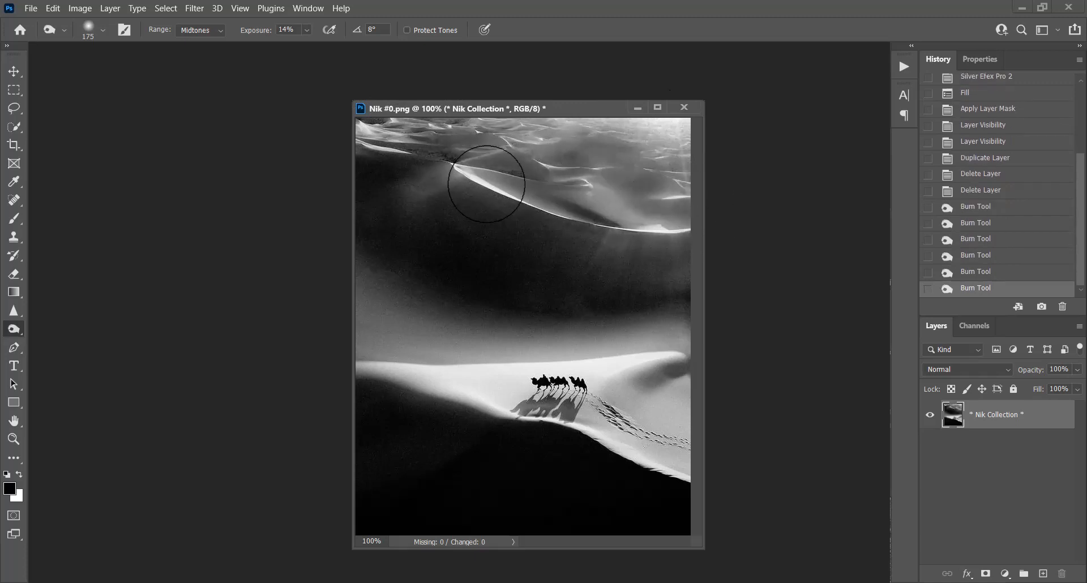
left_click_drag(396, 140, 707, 199)
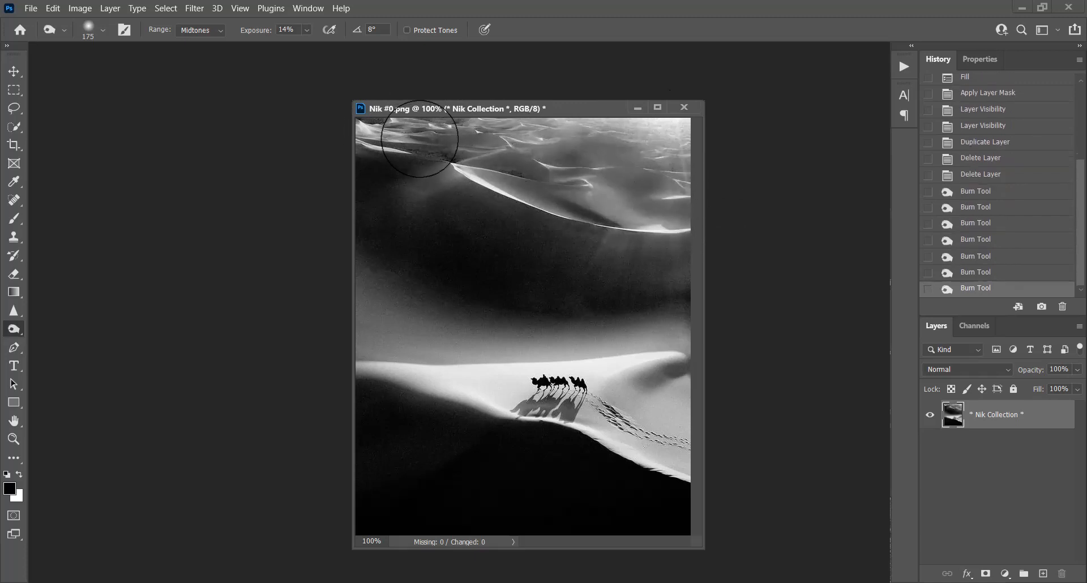
mouse_move(648, 194)
left_mouse_down()
mouse_move(512, 147)
mouse_move(705, 108)
mouse_move(569, 146)
mouse_move(697, 125)
mouse_move(544, 130)
mouse_move(480, 149)
mouse_move(618, 198)
mouse_move(732, 207)
mouse_move(537, 192)
mouse_move(523, 176)
mouse_move(589, 197)
mouse_move(692, 193)
mouse_move(579, 156)
mouse_move(703, 113)
mouse_move(725, 125)
mouse_move(682, 176)
mouse_move(683, 200)
mouse_move(500, 138)
mouse_move(362, 116)
left_mouse_up()
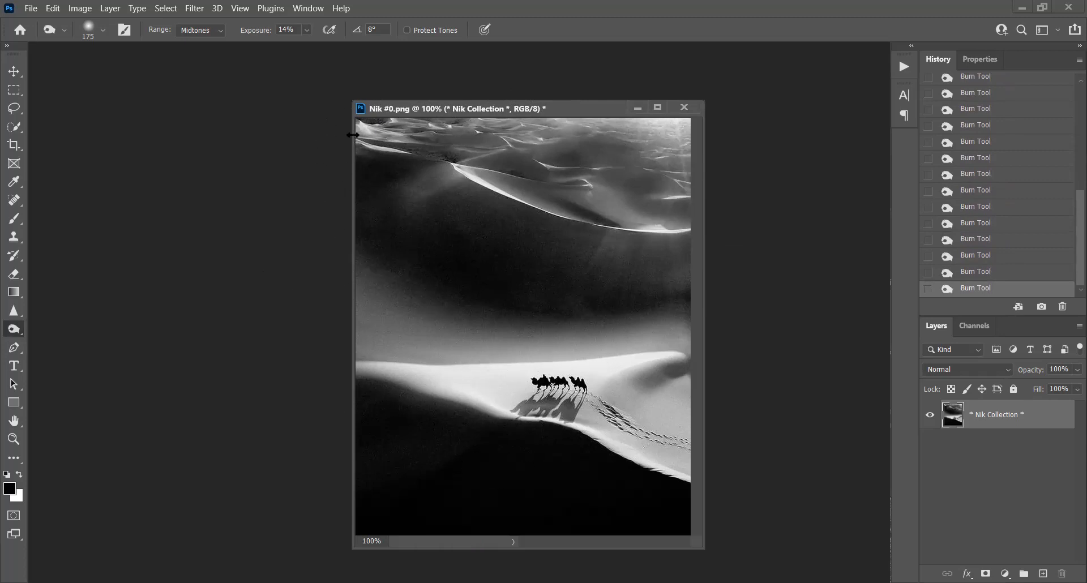
Reduce the Burn brush size to 80 and darken the bright spot at the image's upper-left edge.
key("bracketleft")
key("bracketleft")
key("bracketleft")
key("bracketleft")
key("bracketleft")
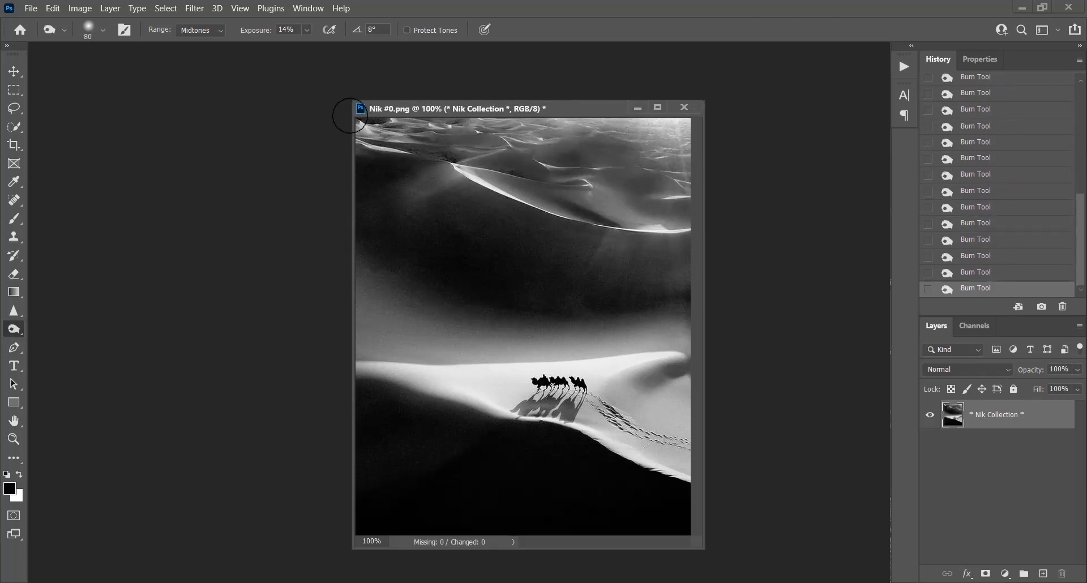
mouse_move(349, 128)
left_mouse_down()
mouse_move(312, 125)
mouse_move(344, 133)
left_mouse_up()
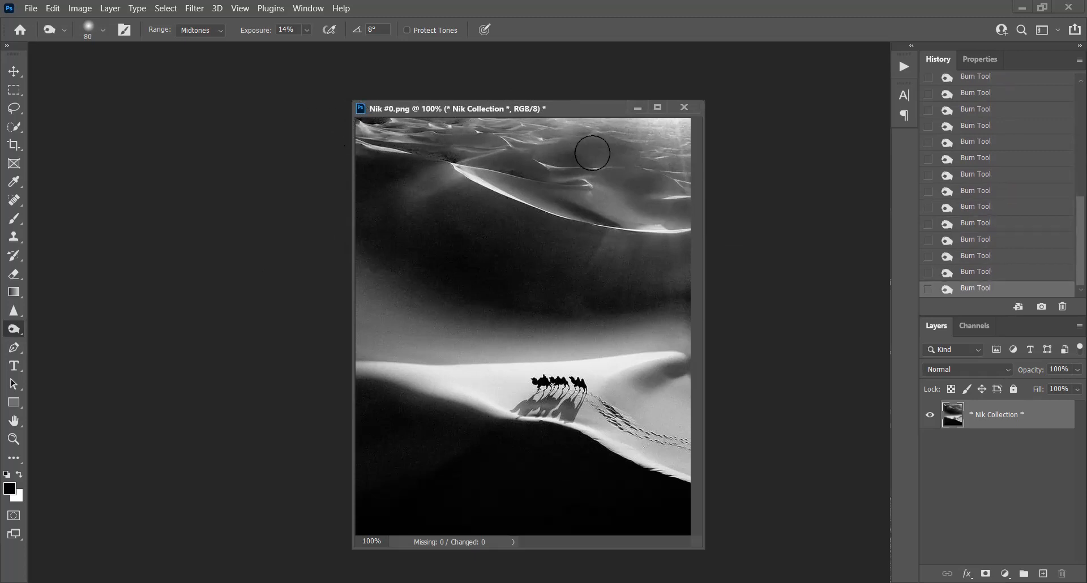
Enlarge the Burn brush to 150 and darken the bright dunes towards the image's upper-right corner.
key("bracketright")
key("bracketright")
key("bracketright")
key("bracketright")
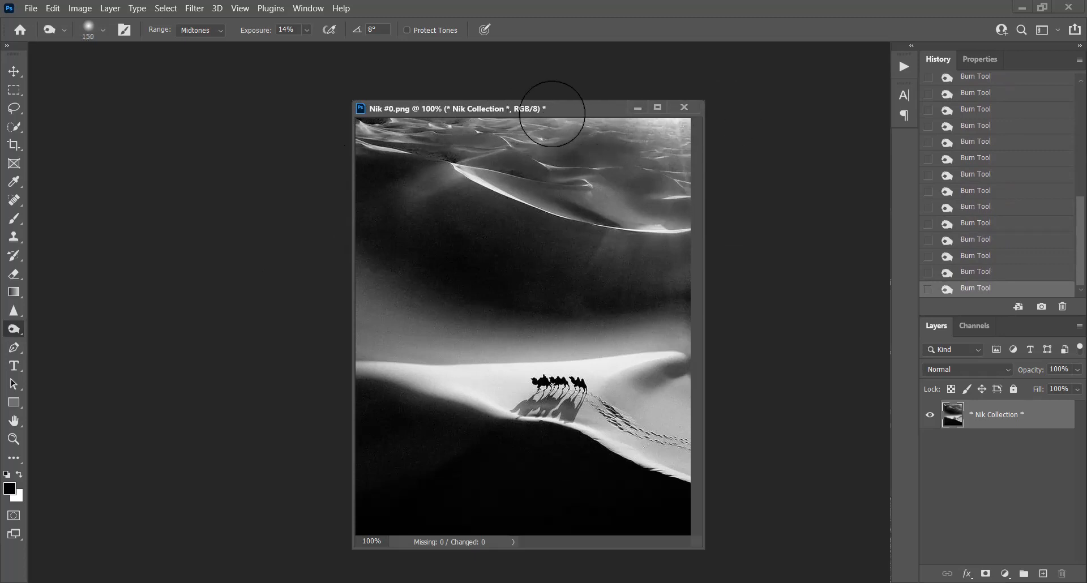
mouse_move(651, 129)
left_mouse_down()
mouse_move(703, 139)
mouse_move(690, 162)
mouse_move(678, 132)
mouse_move(662, 152)
left_mouse_up()
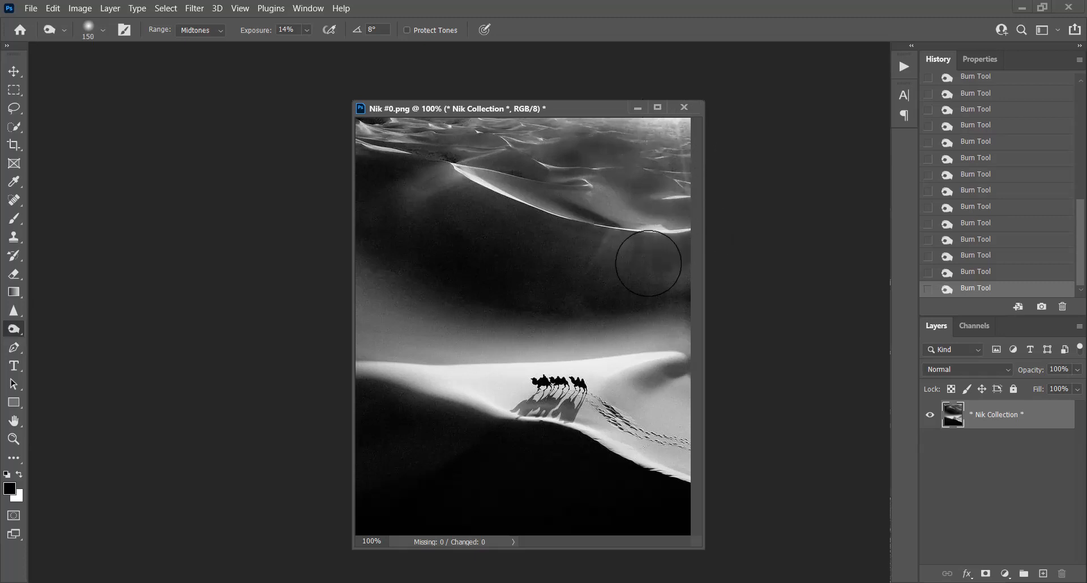
left_click(458, 165)
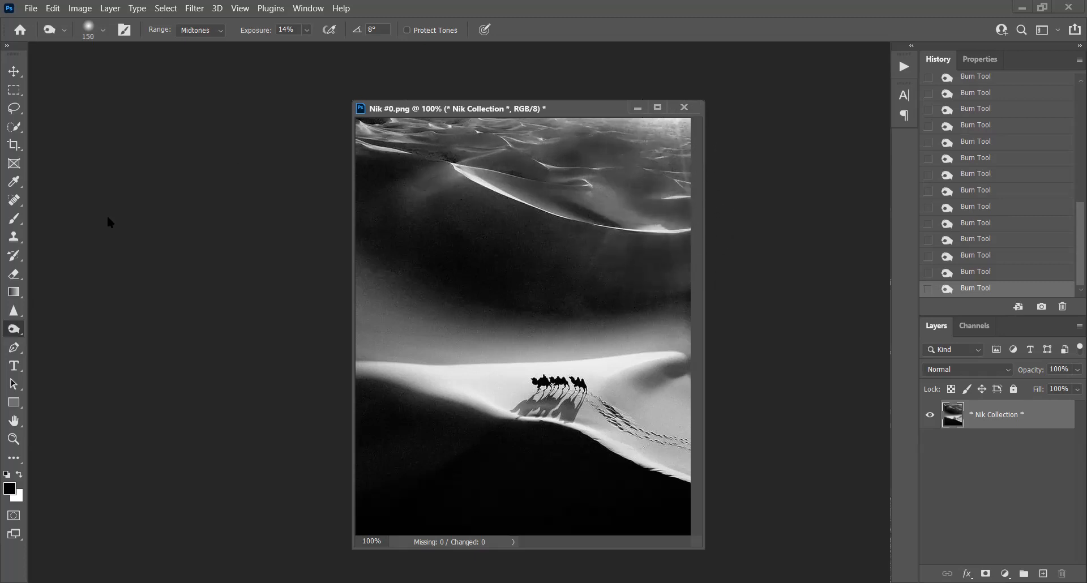
mouse_move(669, 134)
left_mouse_down()
mouse_move(680, 110)
mouse_move(653, 118)
mouse_move(696, 117)
left_mouse_up()
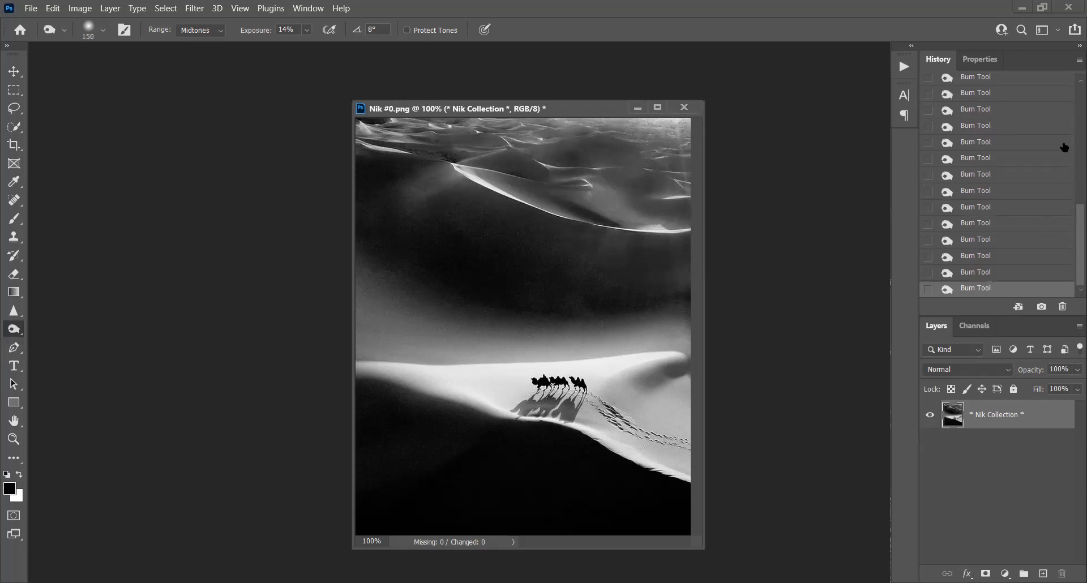
Compare the originally opened colour image and the Fill history state with the latest burned version of the dunes.
scroll(1068, 245, "up", 10)
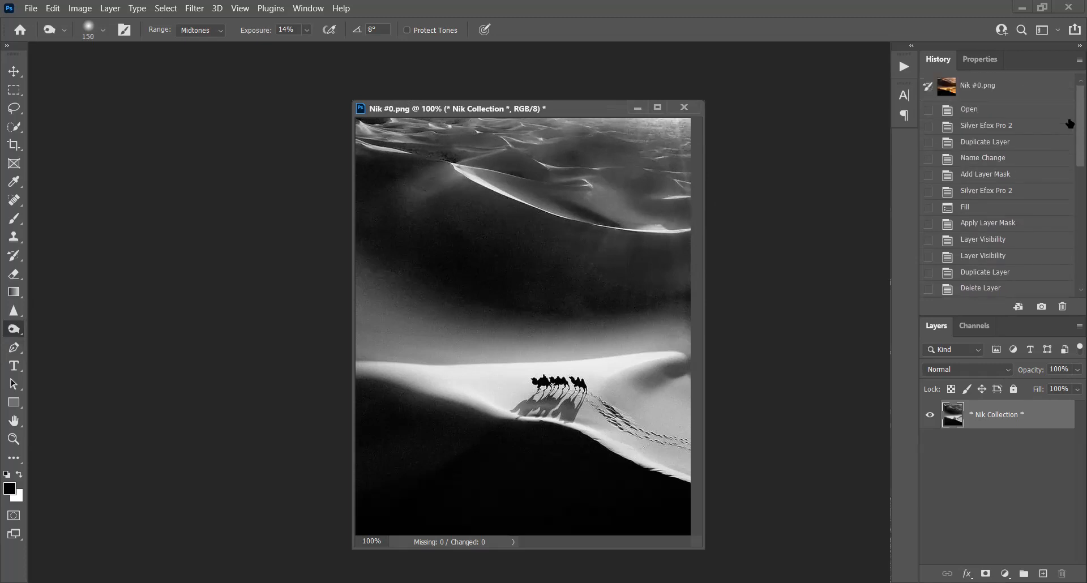
left_click(993, 114)
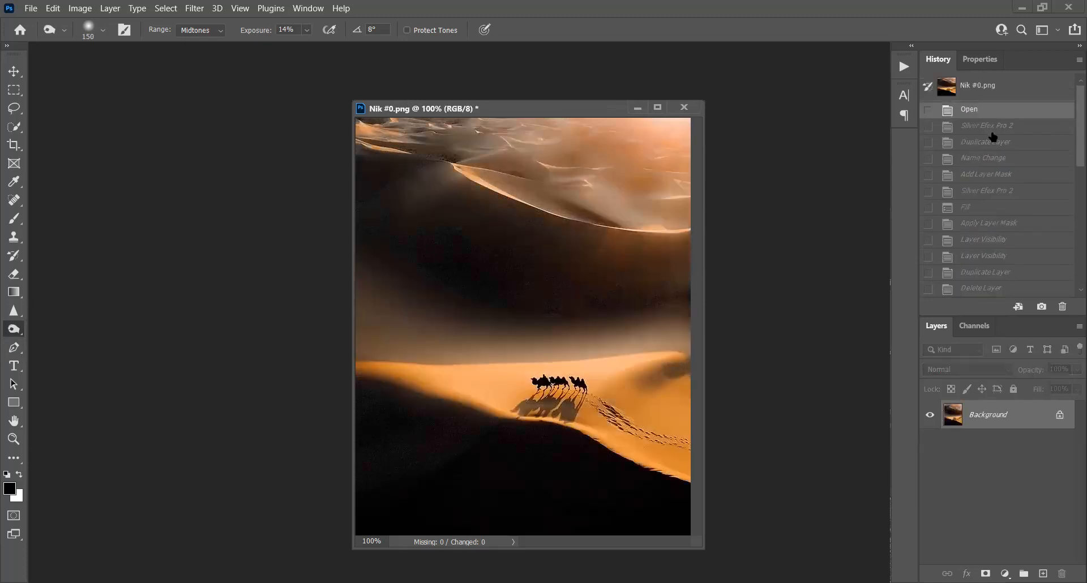
left_click(965, 211)
scroll(965, 224, "down", 10)
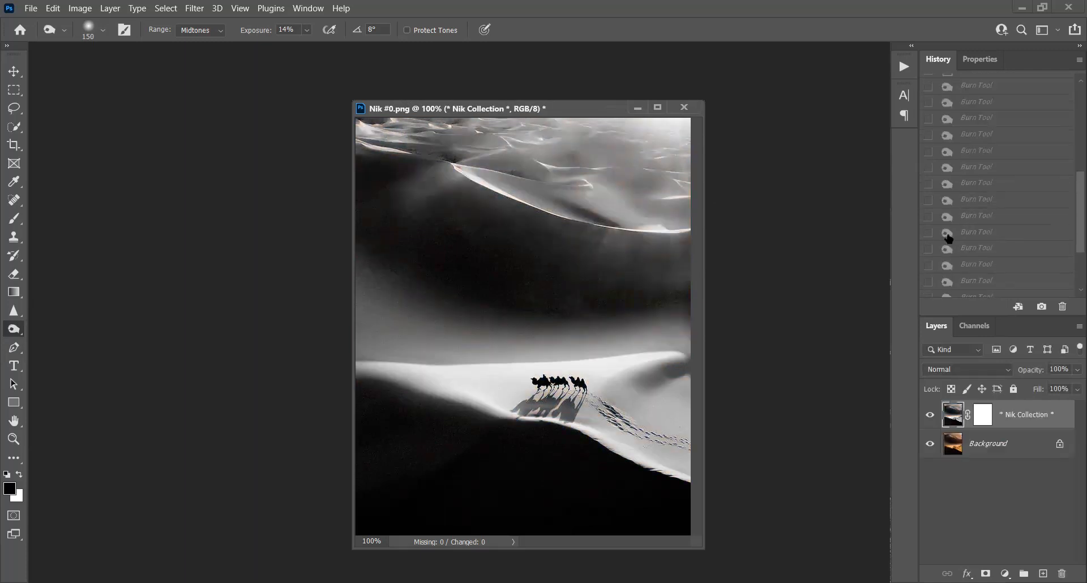
left_click(966, 290)
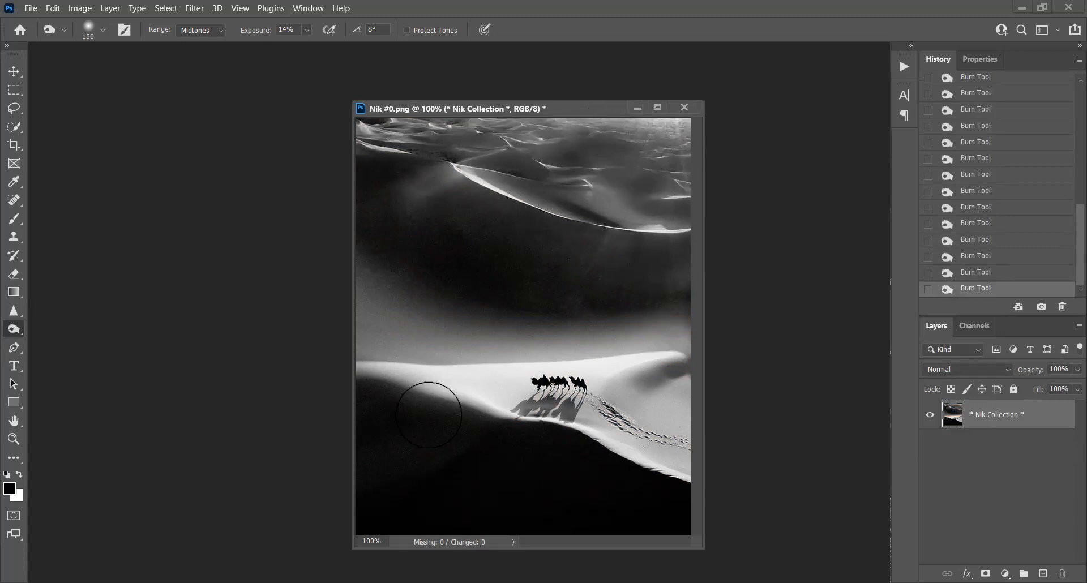
Crop a thin strip off the upper edge of the dune image.
left_click(14, 145)
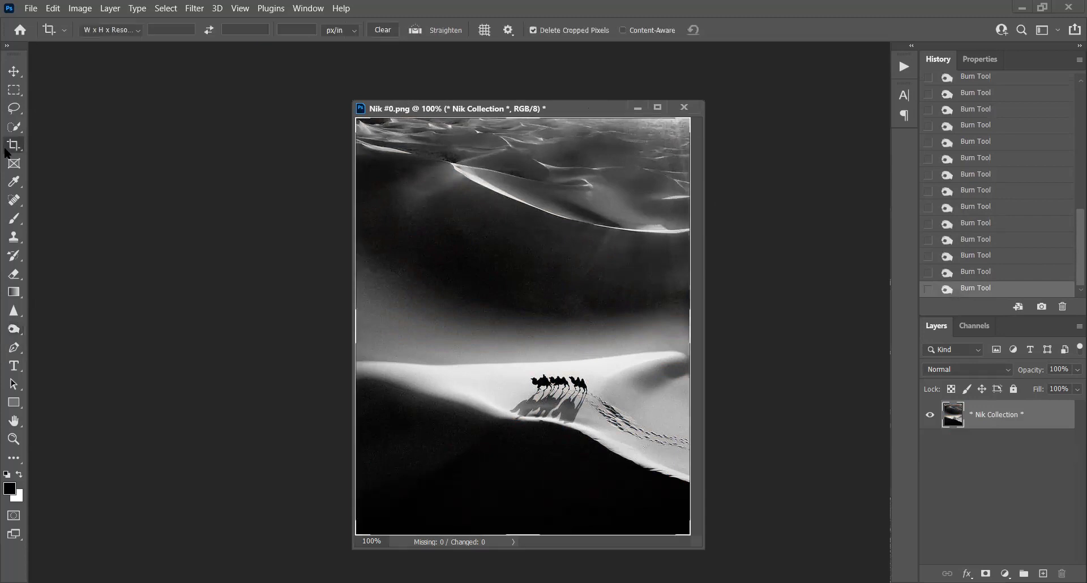
left_click(528, 123)
left_click_drag(527, 124, 526, 130)
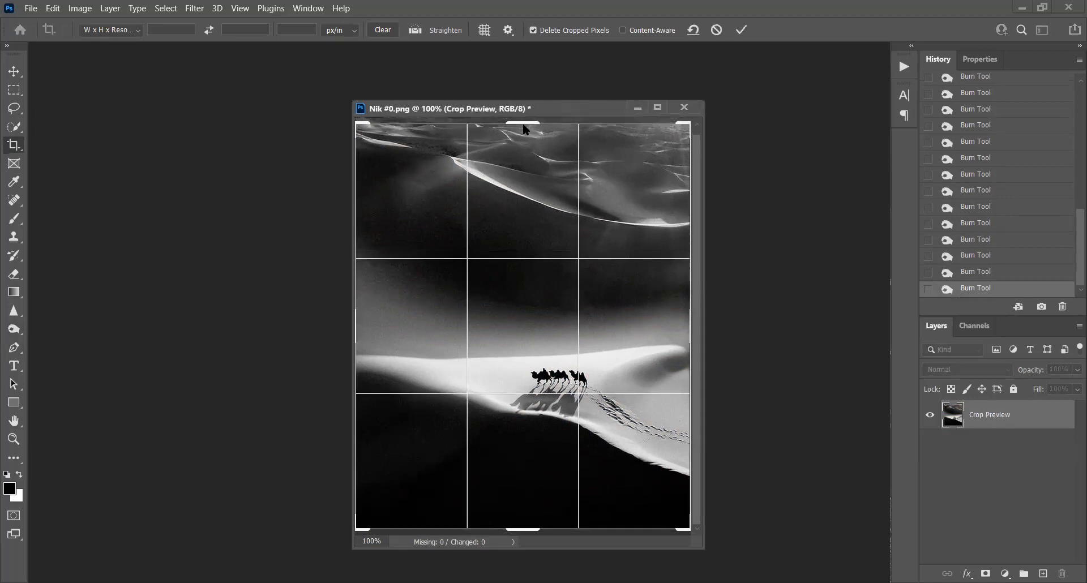
key("Return")
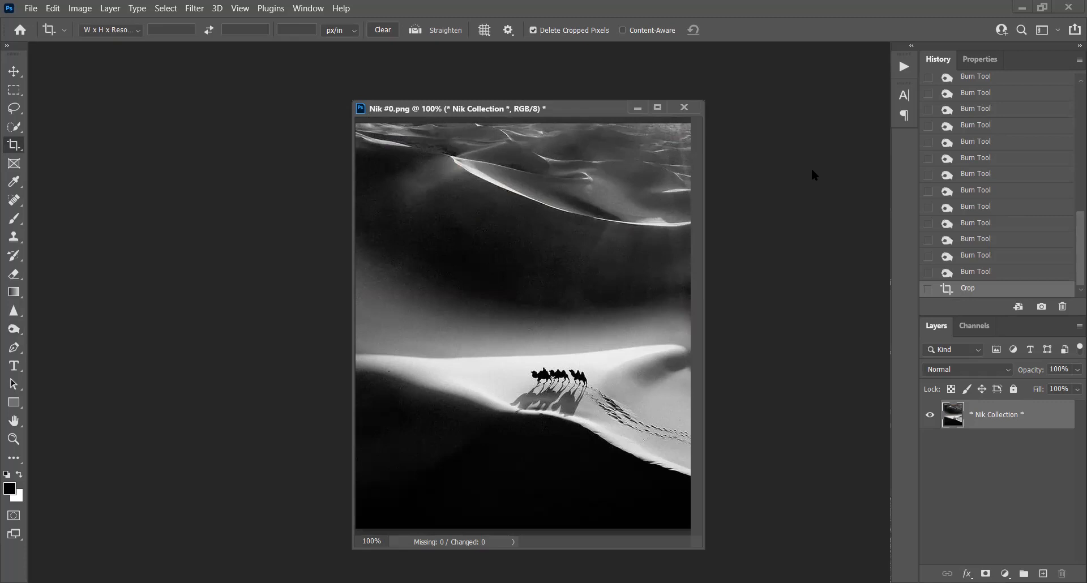
Crop the dune image to a horizontal format around the camels, cutting the far dunes above and part of the black foreground.
key("ctrl+0")
key("ctrl+minus")
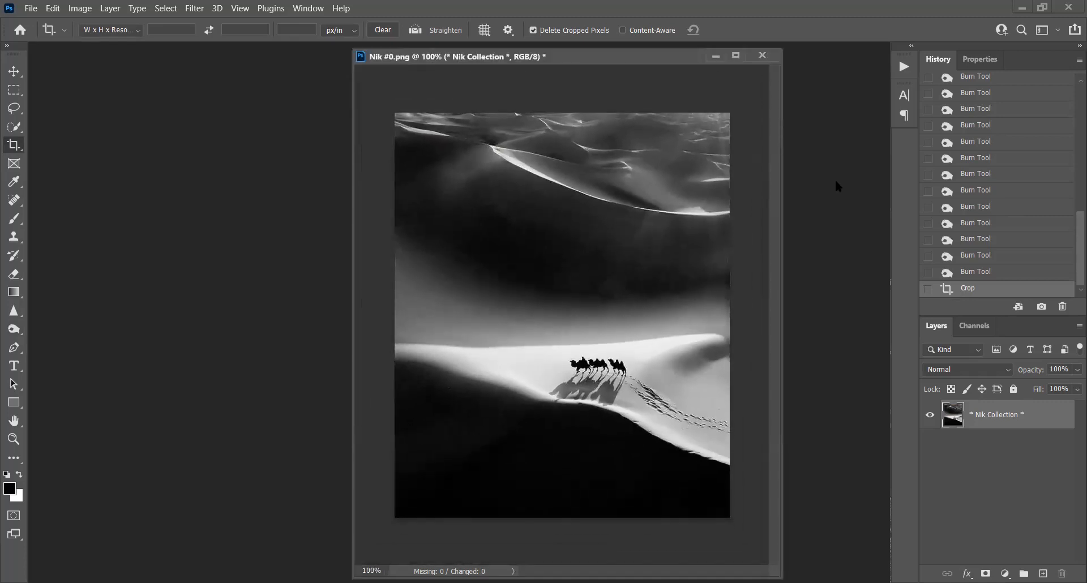
left_click(23, 148)
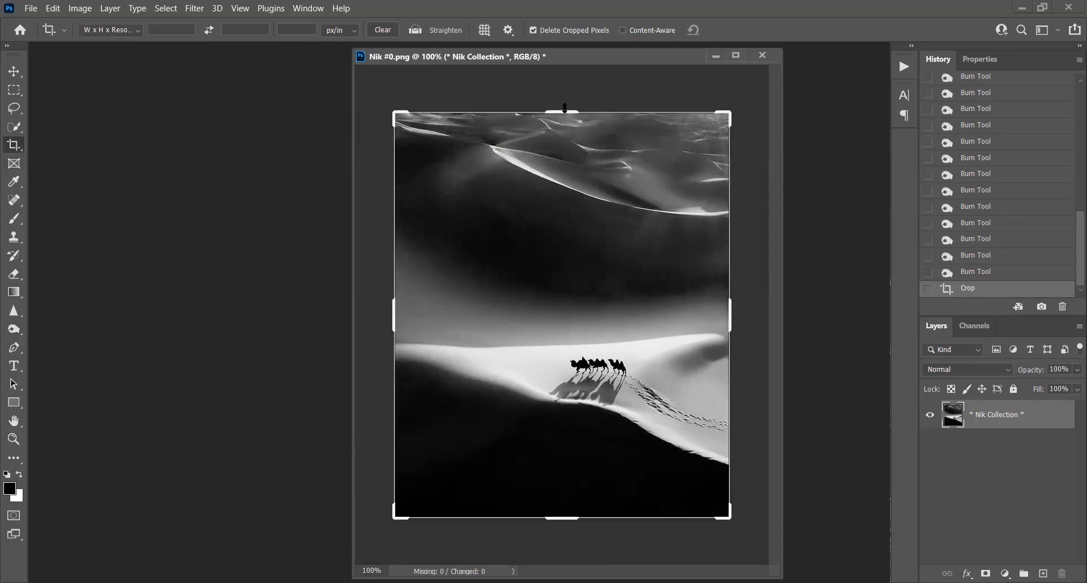
mouse_move(564, 109)
left_mouse_down()
mouse_move(557, 196)
mouse_move(559, 177)
left_mouse_up()
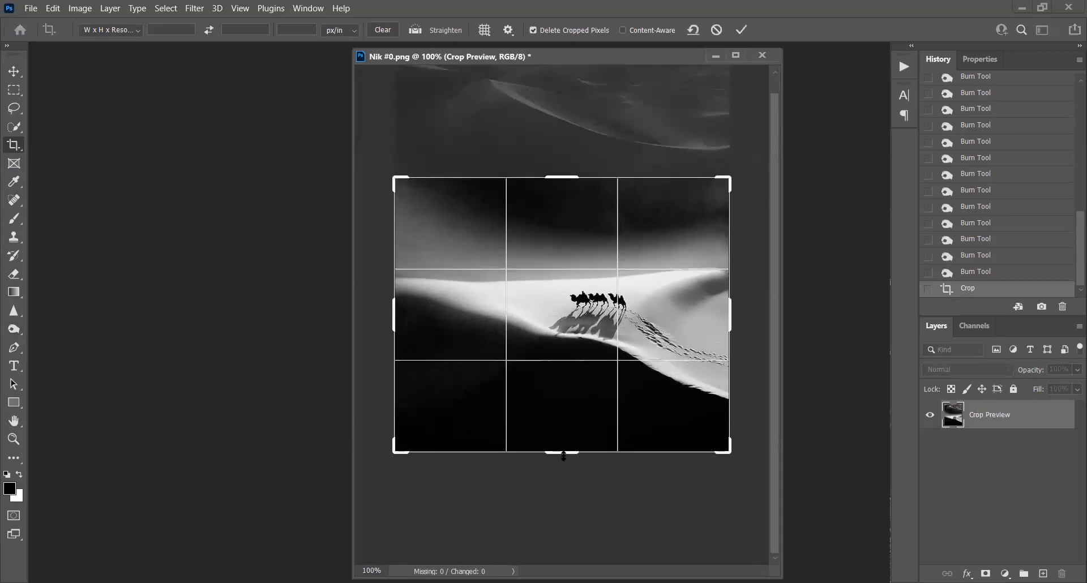
left_click_drag(563, 456, 563, 432)
left_click_drag(563, 202, 566, 215)
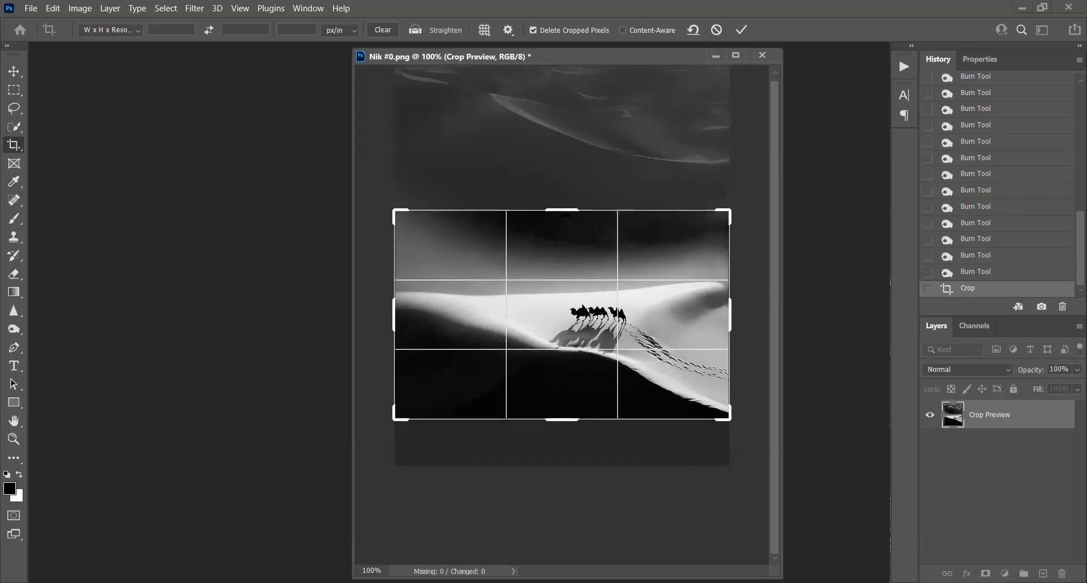
key("Return")
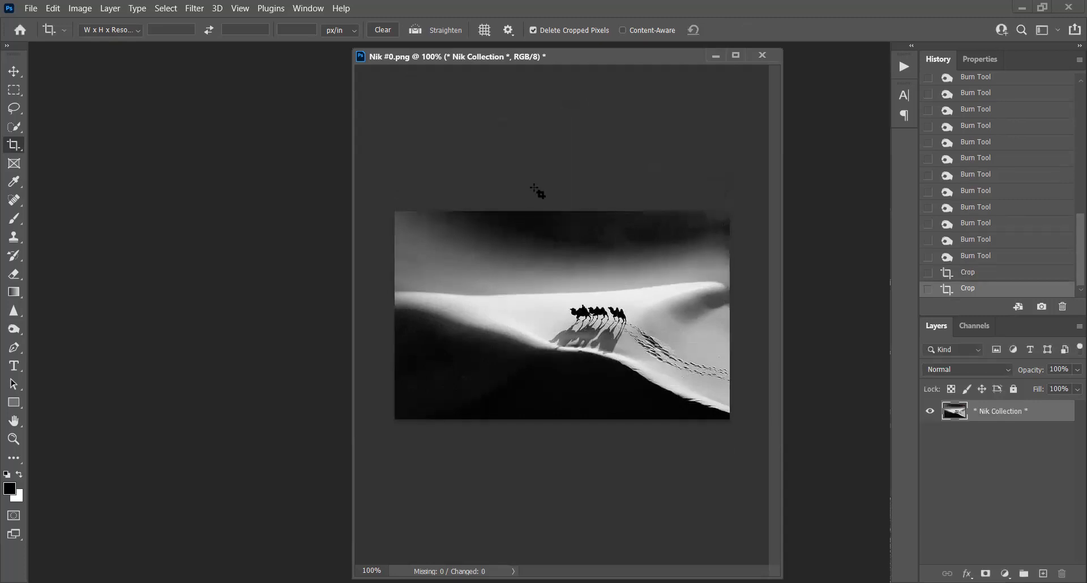
Undo the horizontal crop to compare it with the vertical version, and restore the crop.
key("ctrl")
key("ctrl+z")
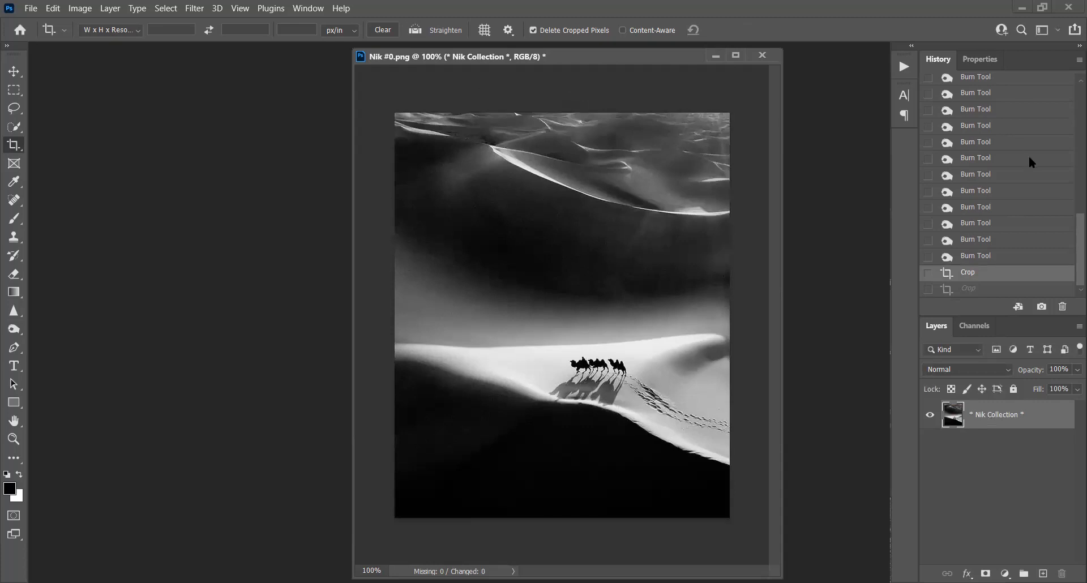
left_click(985, 290)
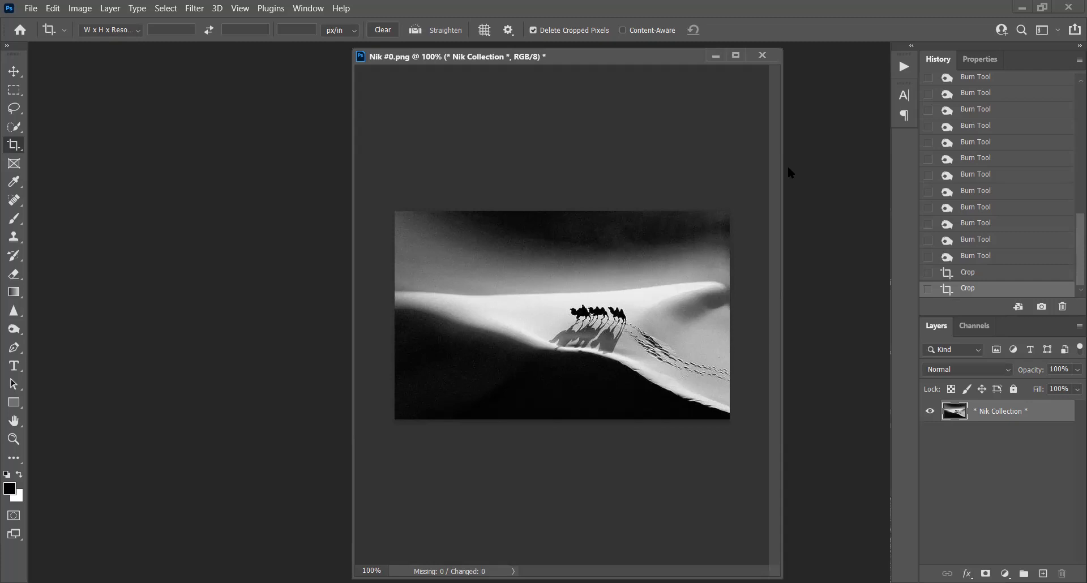
Close the Nik #0 image without saving, open 010 _JJM3887-89 - 2 El Capitan from Class 38 Images, and centre its window in the workspace.
left_click(762, 55)
left_click(578, 233)
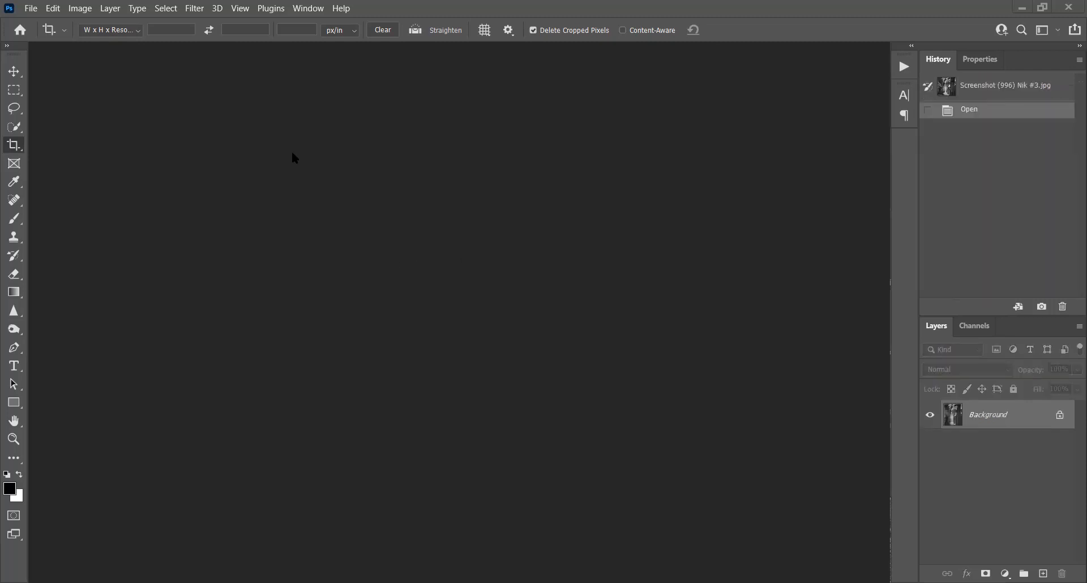
left_click(31, 9)
left_click(32, 36)
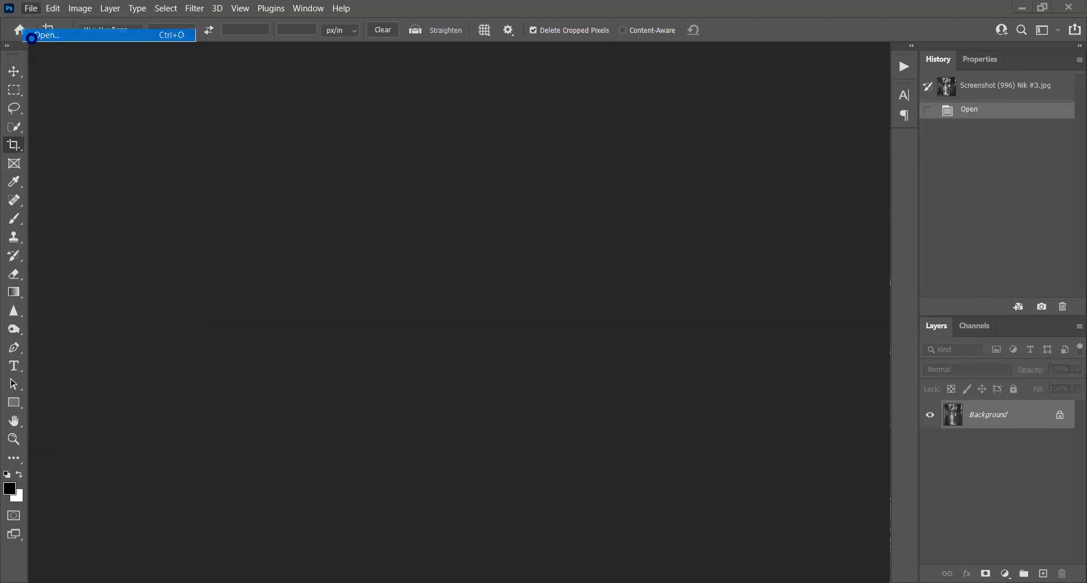
scroll(666, 222, "down", 2)
scroll(555, 278, "up", 2)
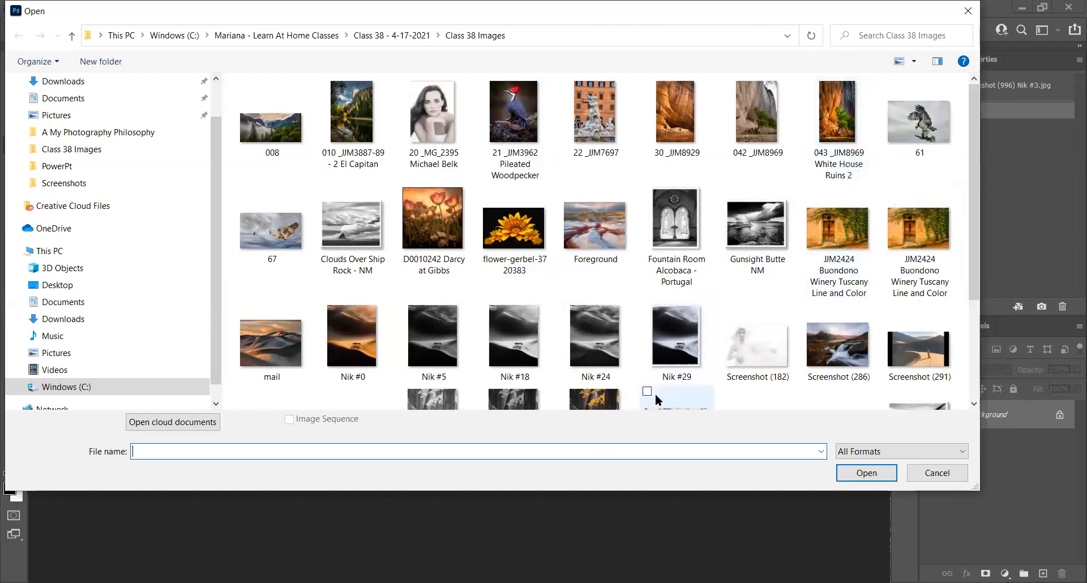
left_click(362, 120)
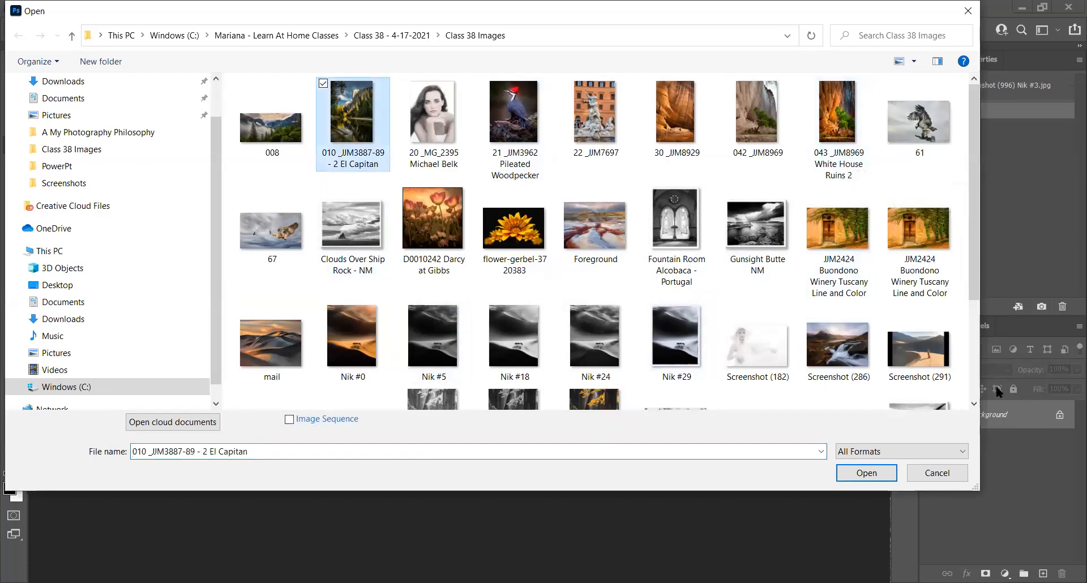
left_click(843, 472)
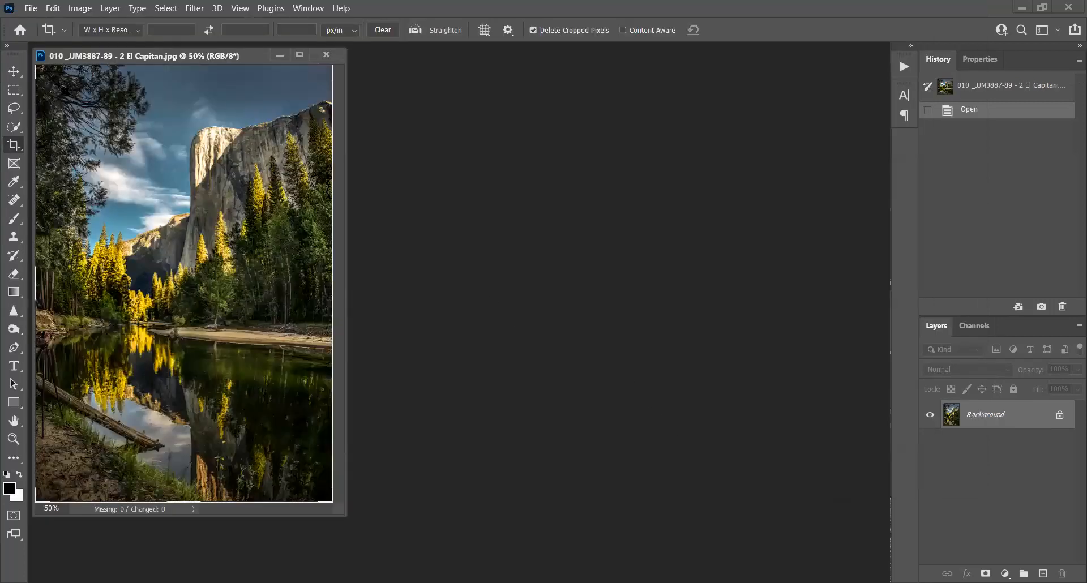
left_click_drag(63, 57, 412, 86)
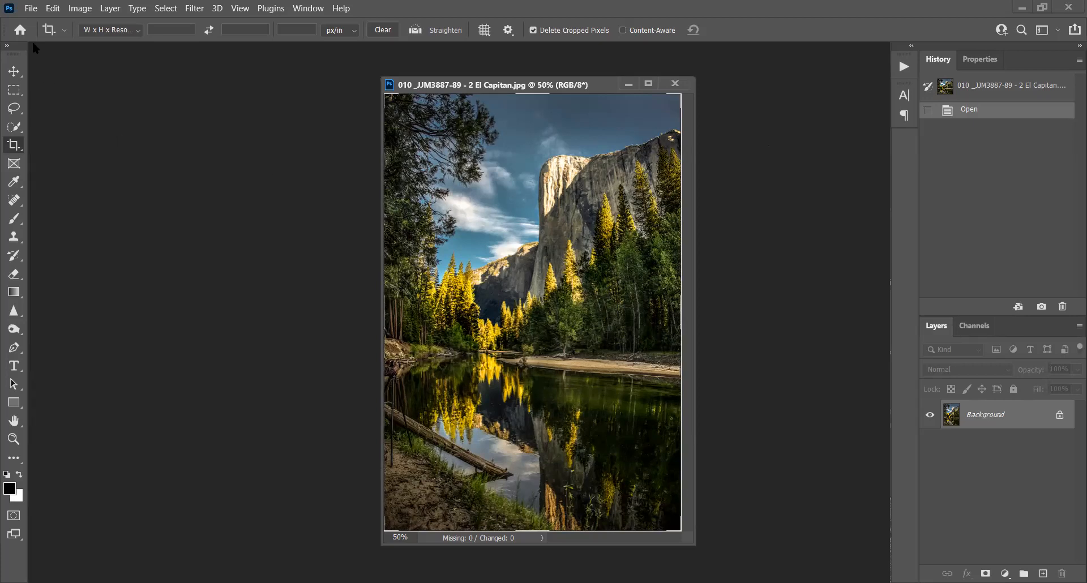
Review the file formats offered by Save As for the El Capitan image, and cancel without saving.
left_click(25, 9)
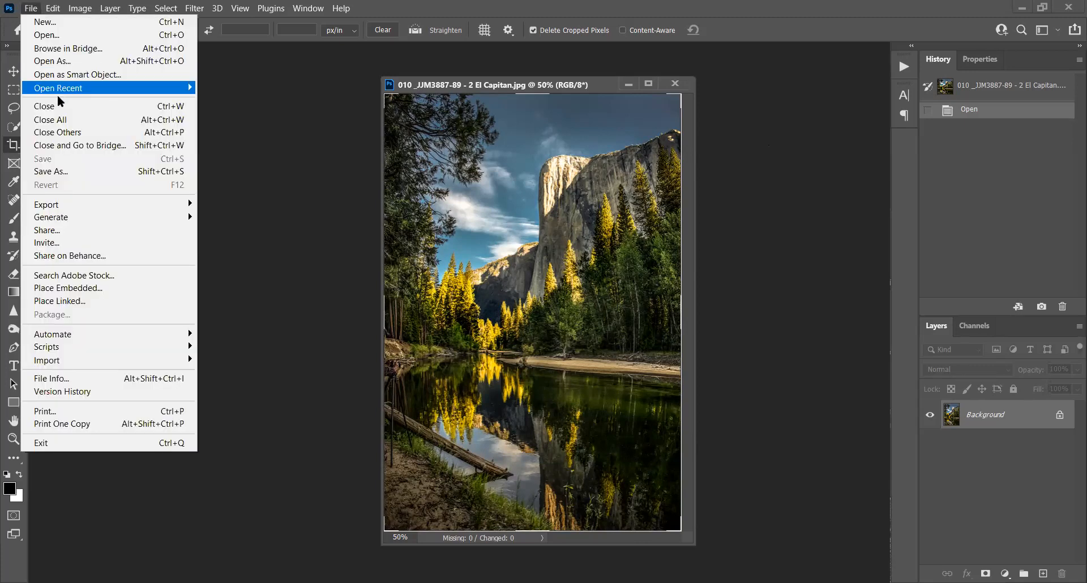
left_click(70, 174)
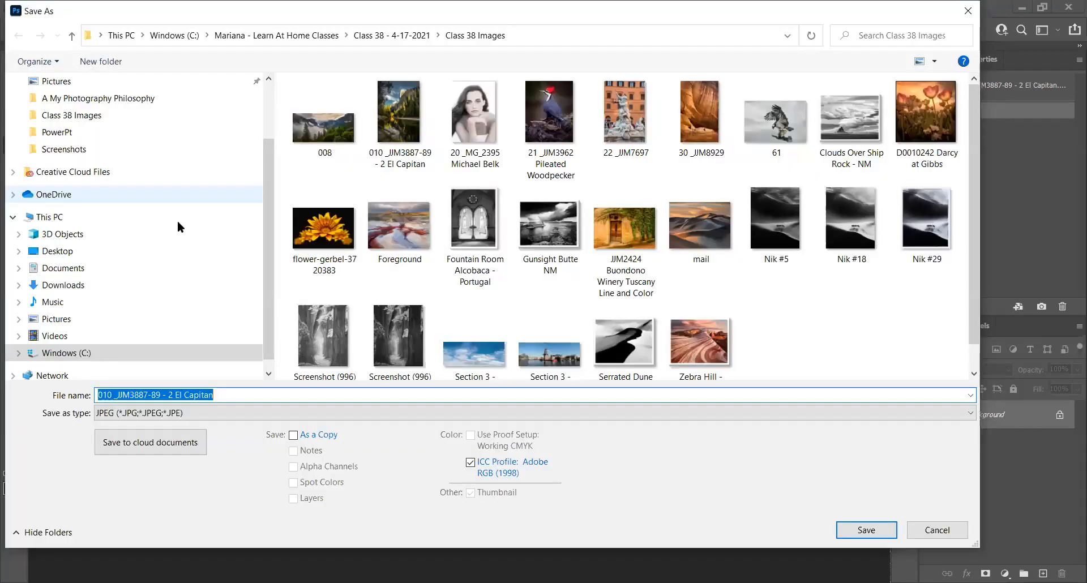
left_click(150, 413)
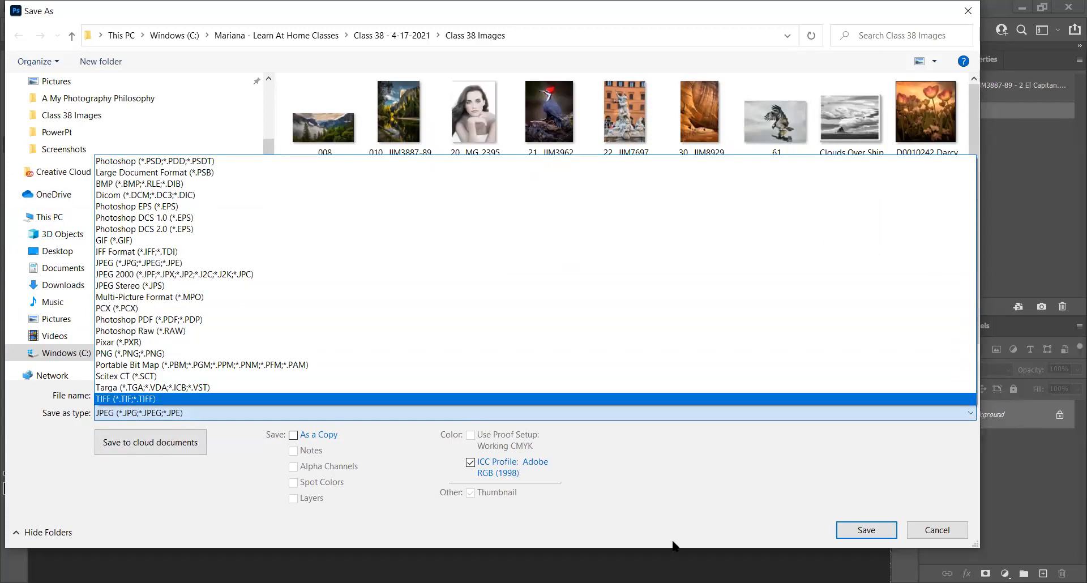
left_click(930, 535)
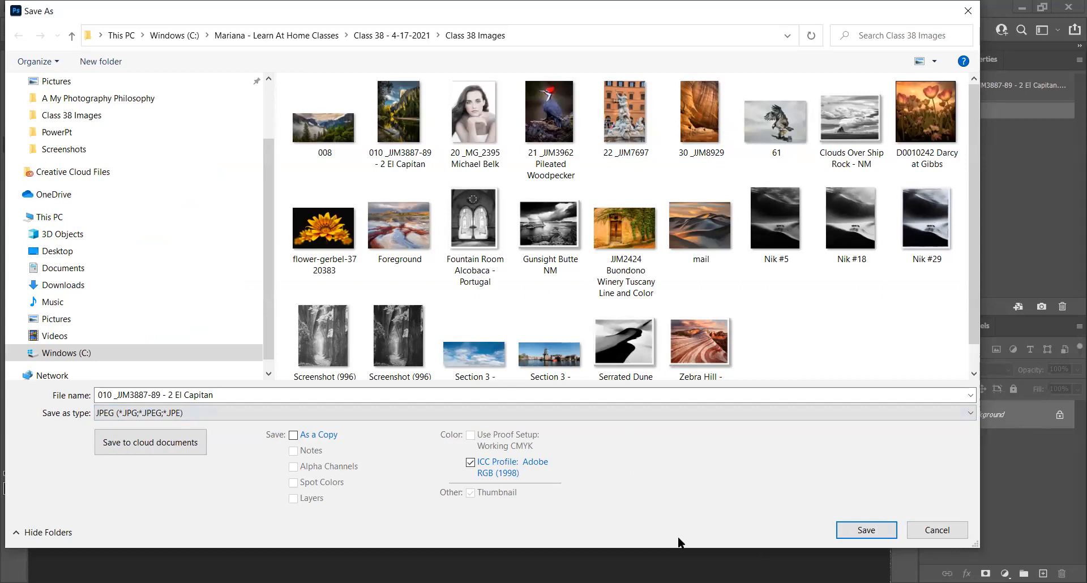
left_click(926, 528)
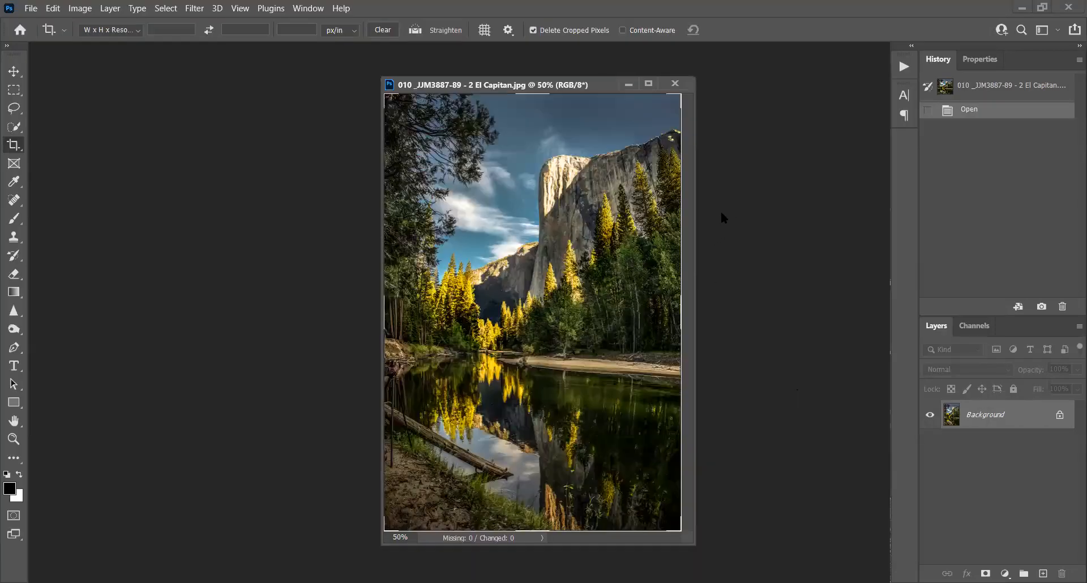
Enlarge the El Capitan image to fit the workspace and open it in the Nik Collection's Silver Efex Pro 2 filter.
key("ctrl+0")
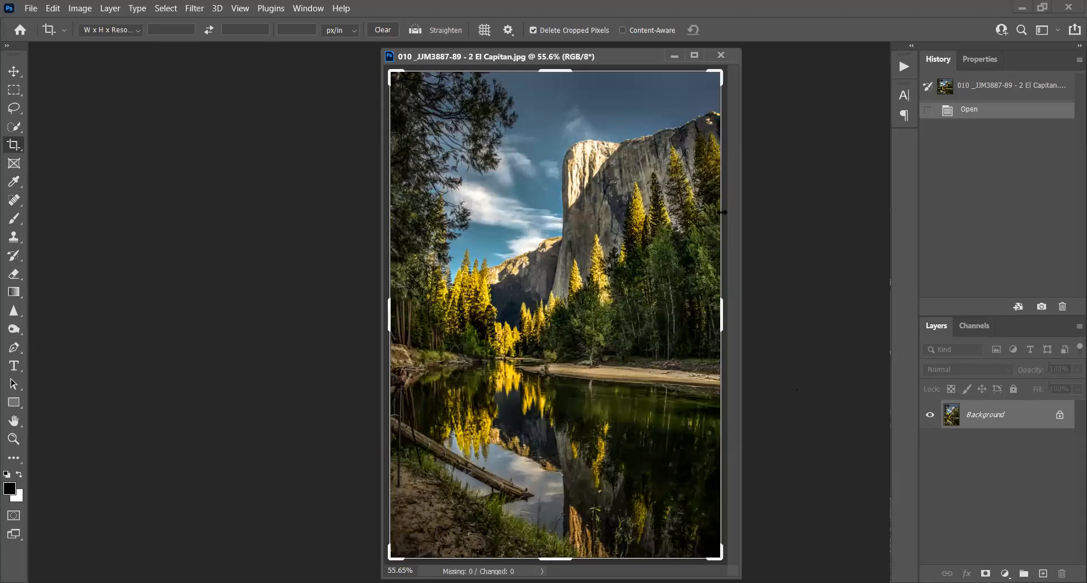
key("Escape")
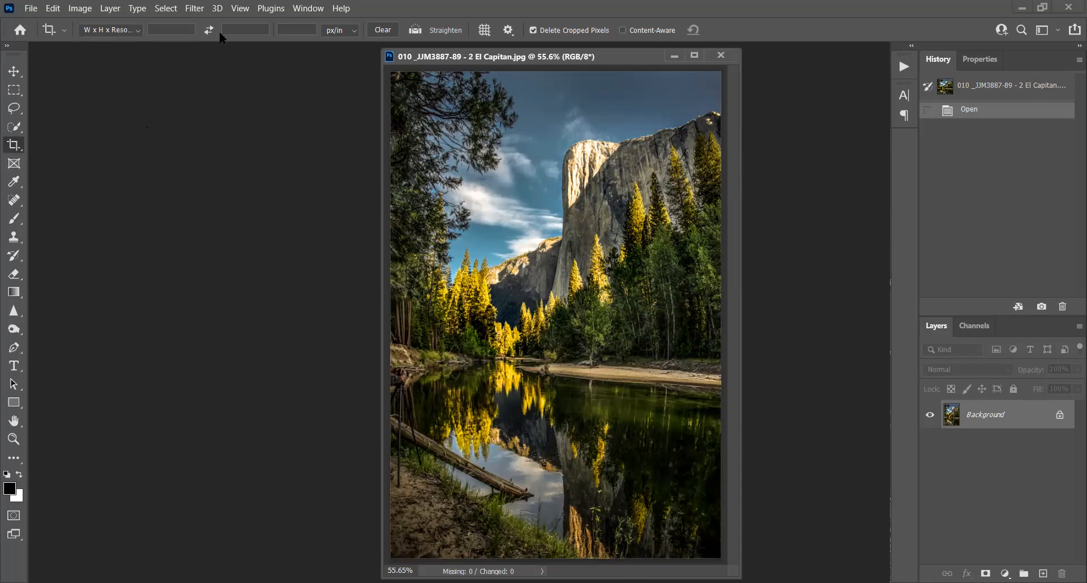
left_click(199, 8)
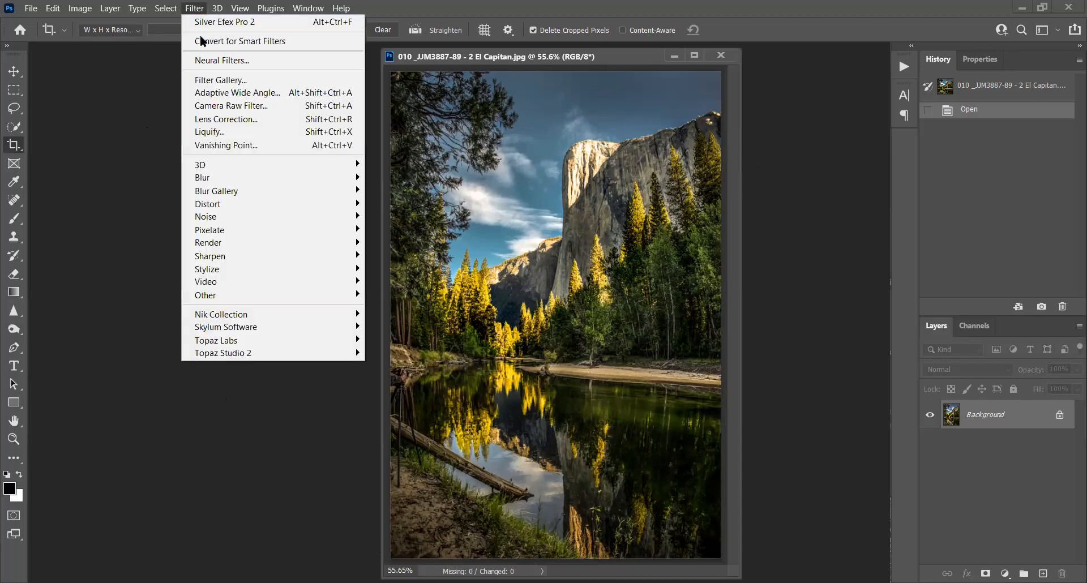
mouse_move(233, 318)
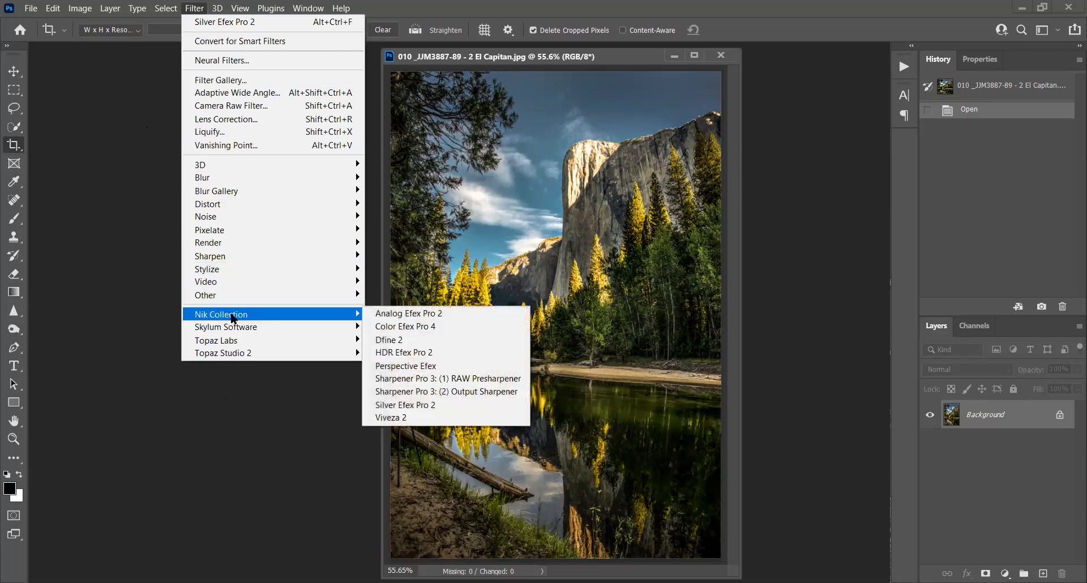
left_click(399, 405)
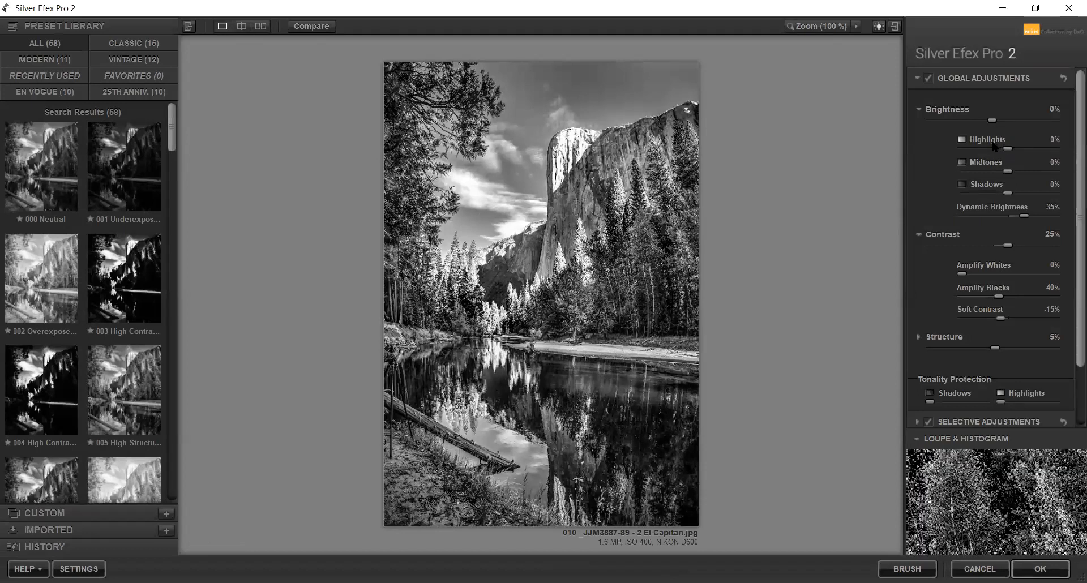
Lower the global brightness of the Highlights to -56% and the Midtones to -30%.
left_click_drag(995, 147, 980, 146)
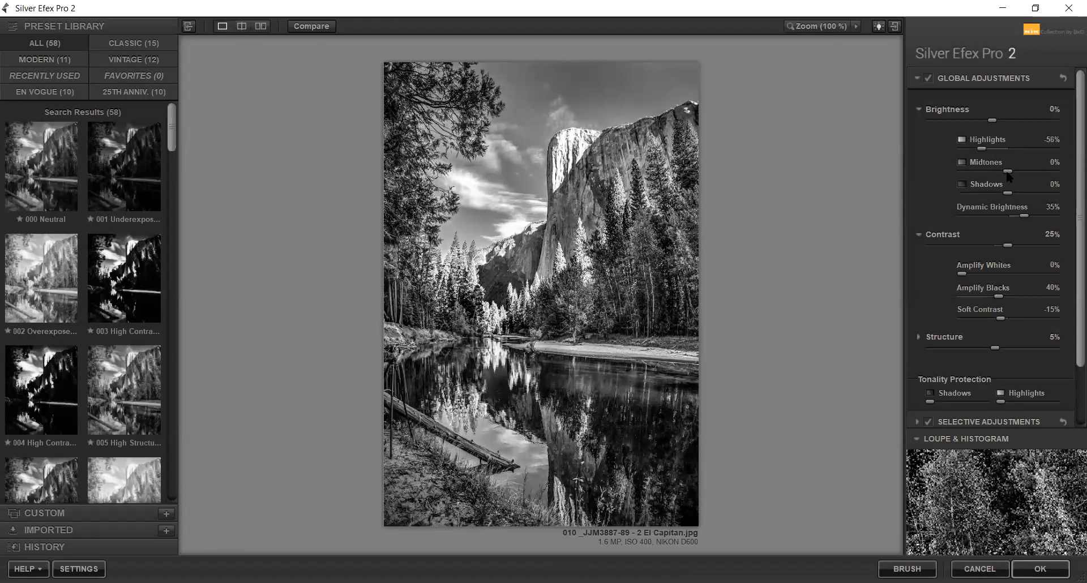
left_click_drag(1005, 169, 992, 165)
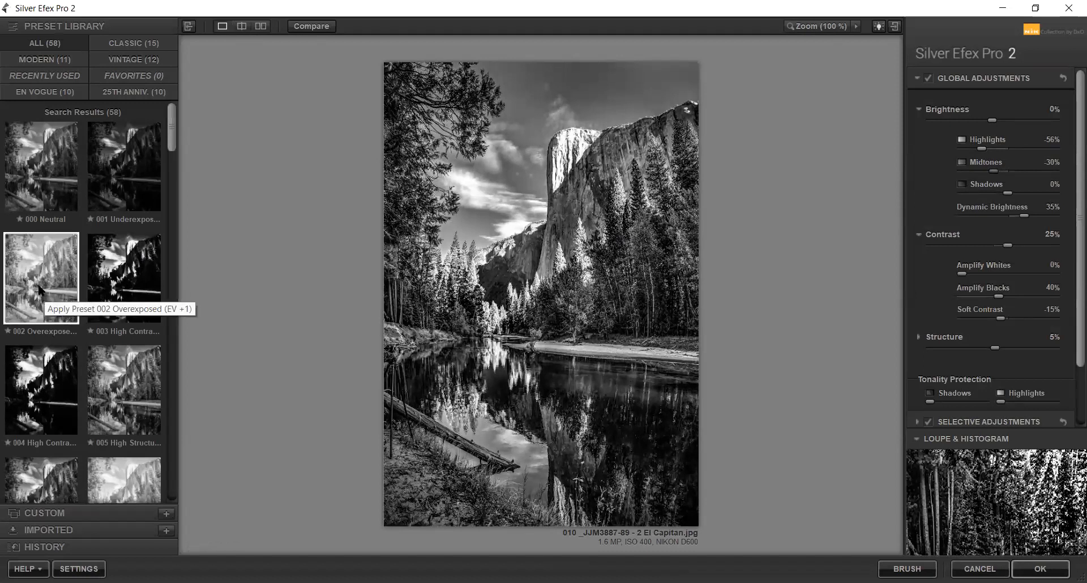
Apply the 002 Overexposed (EV +1) preset and raise the global Contrast to 47%.
scroll(37, 290, "down", 1)
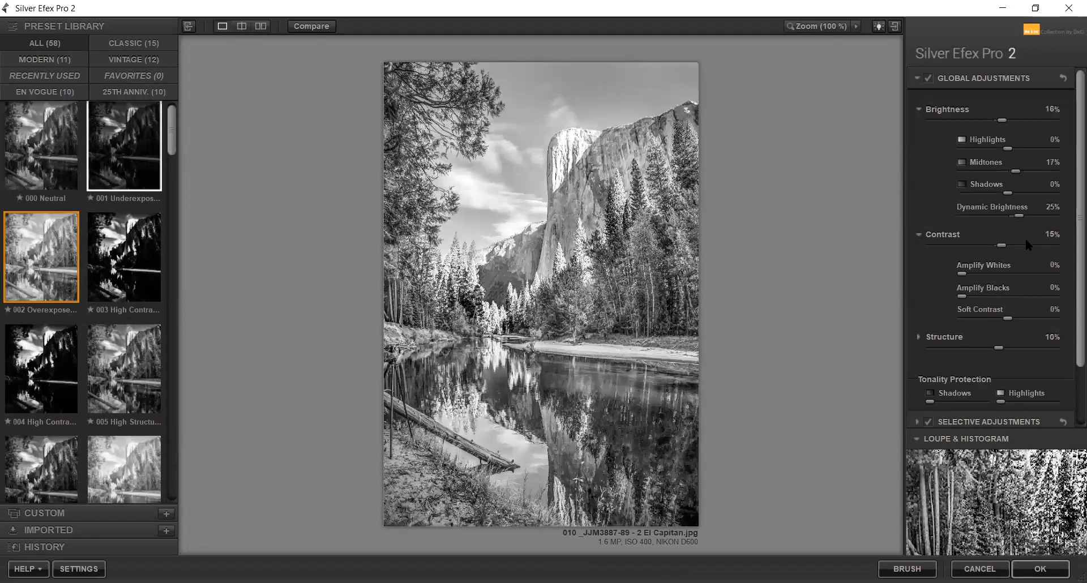
left_click(1025, 244)
mouse_move(1021, 242)
left_mouse_down()
mouse_move(1024, 229)
mouse_move(1014, 249)
left_mouse_up()
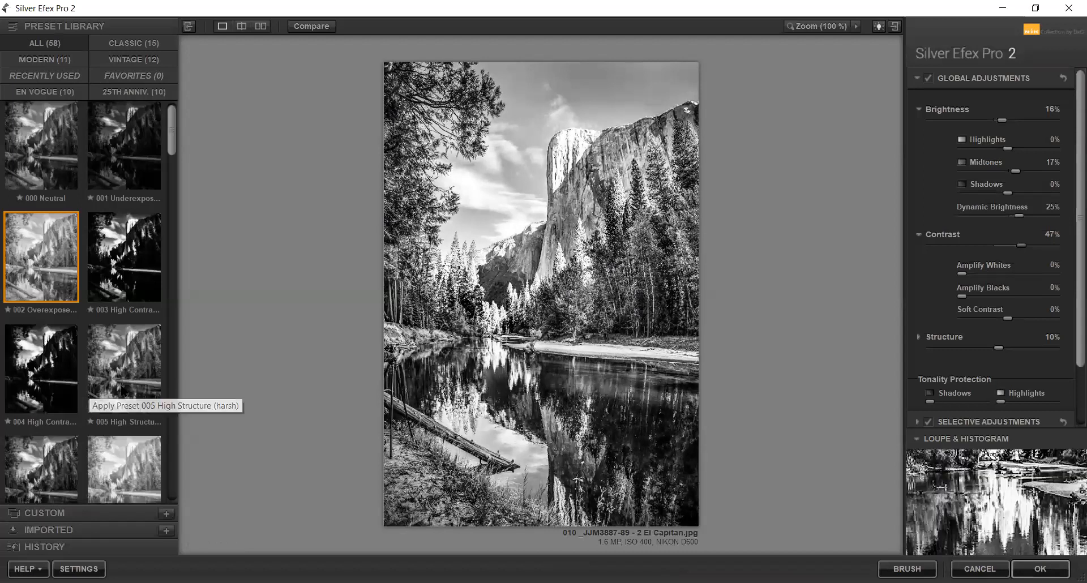
Apply the 005 High Structure (harsh) preset to the El Capitan image.
left_click(94, 392)
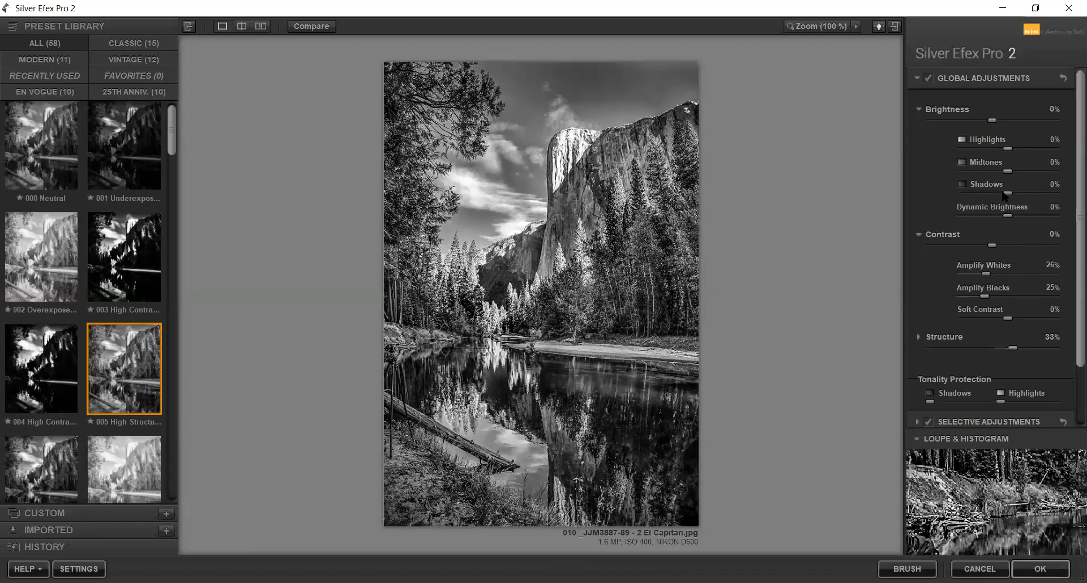
Raise the Shadows brightness of the 005 High Structure version to 13%.
left_click_drag(1007, 193, 1014, 194)
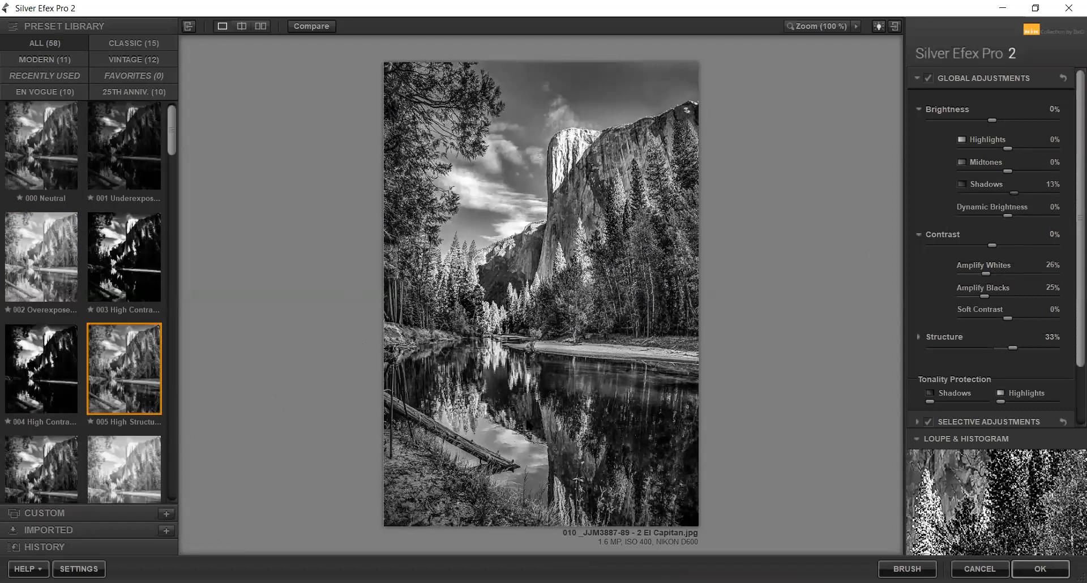
Apply the 007 High Key 1 preset and raise the global Structure to 51%.
scroll(127, 408, "down", 1)
left_click(124, 402)
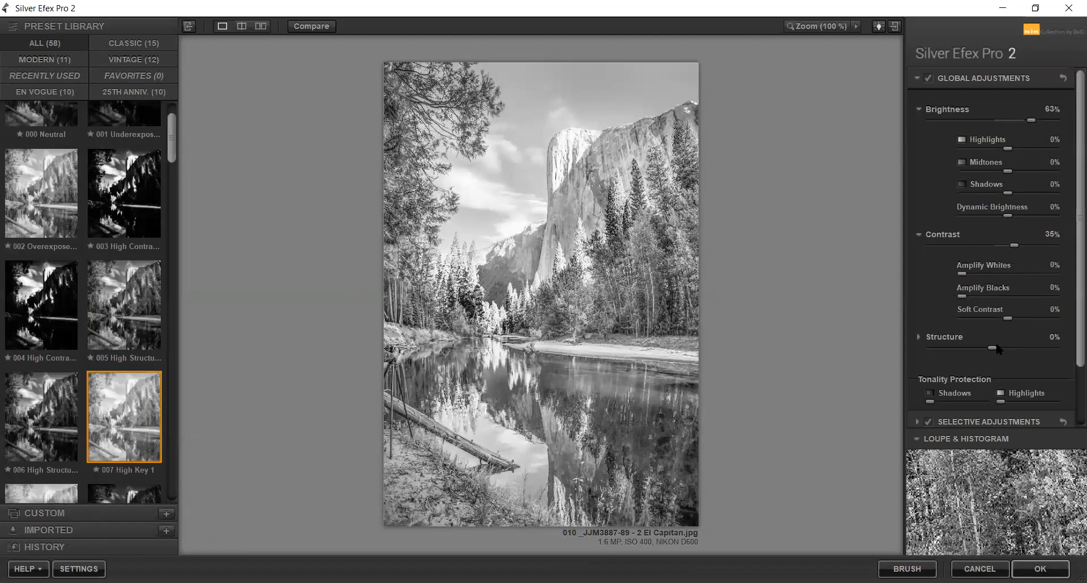
left_click_drag(992, 348, 1025, 348)
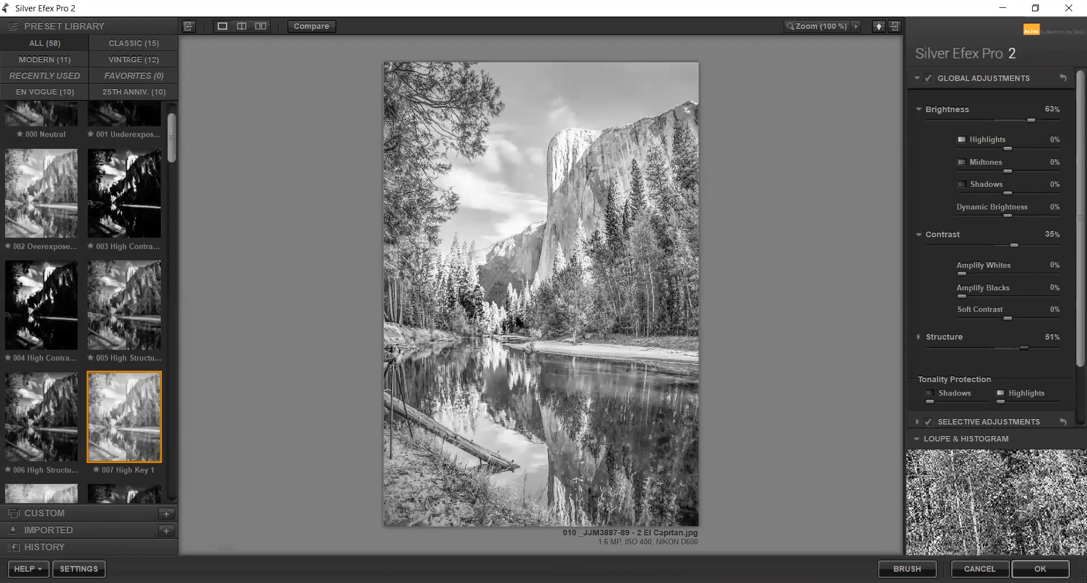
Apply the 015 Full Dynamic preset with increased Structure and render the filter result onto the El Capitan image.
left_click(40, 372)
scroll(38, 361, "down", 3)
scroll(38, 367, "down", 3)
scroll(82, 352, "down", 1)
left_click(159, 380)
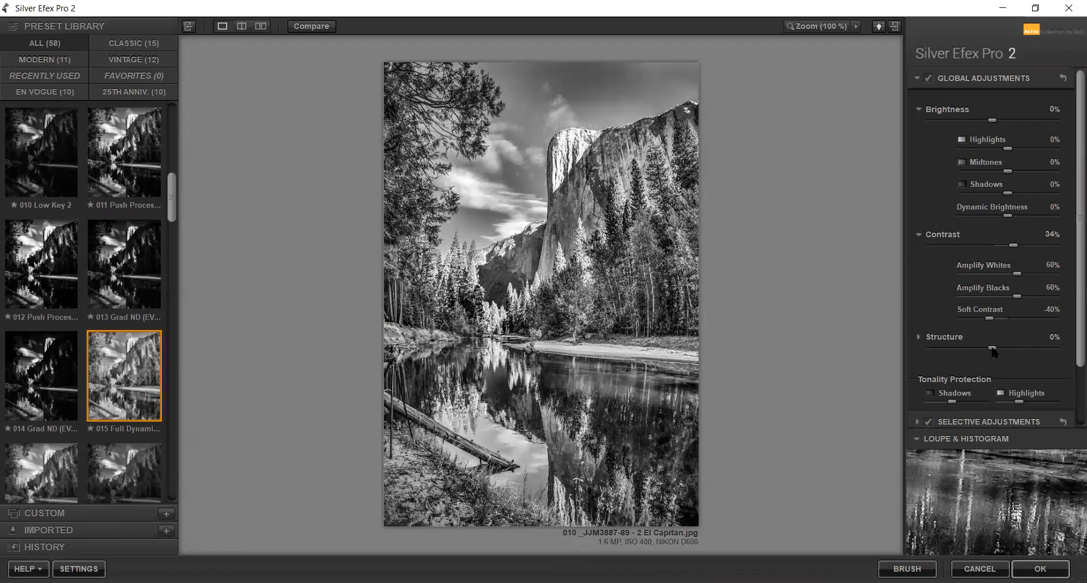
left_click(1010, 345)
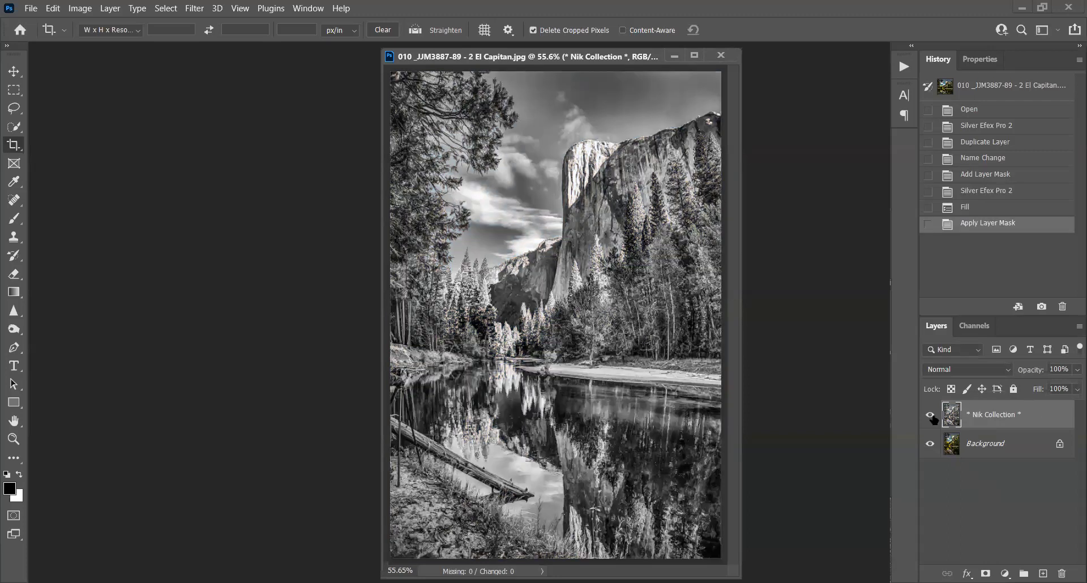
Hide and reshow the Nik Collection layer to compare the black-and-white conversion with the color original.
left_click(930, 417)
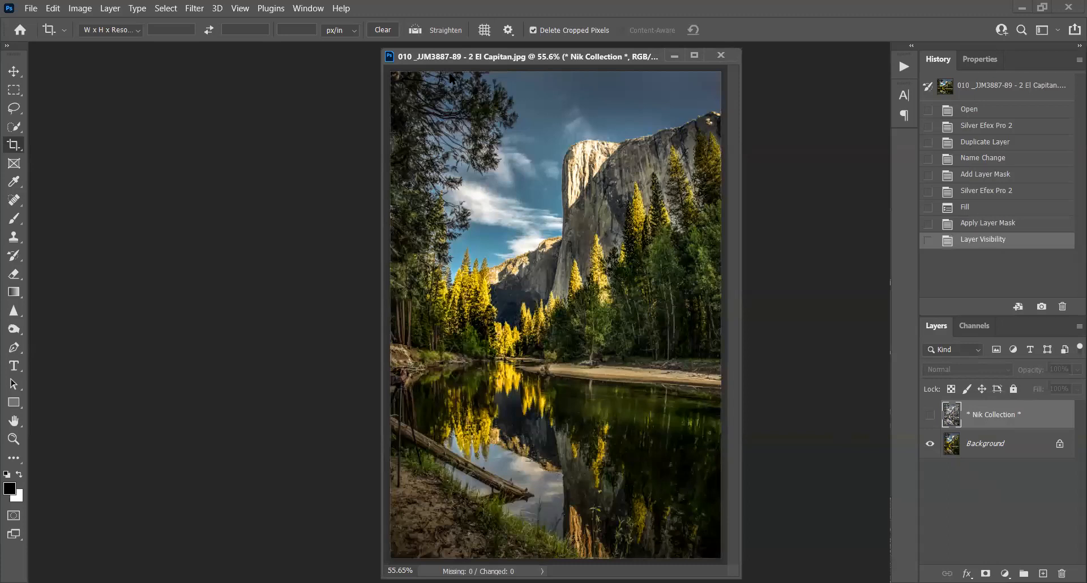
left_click_drag(468, 63, 449, 70)
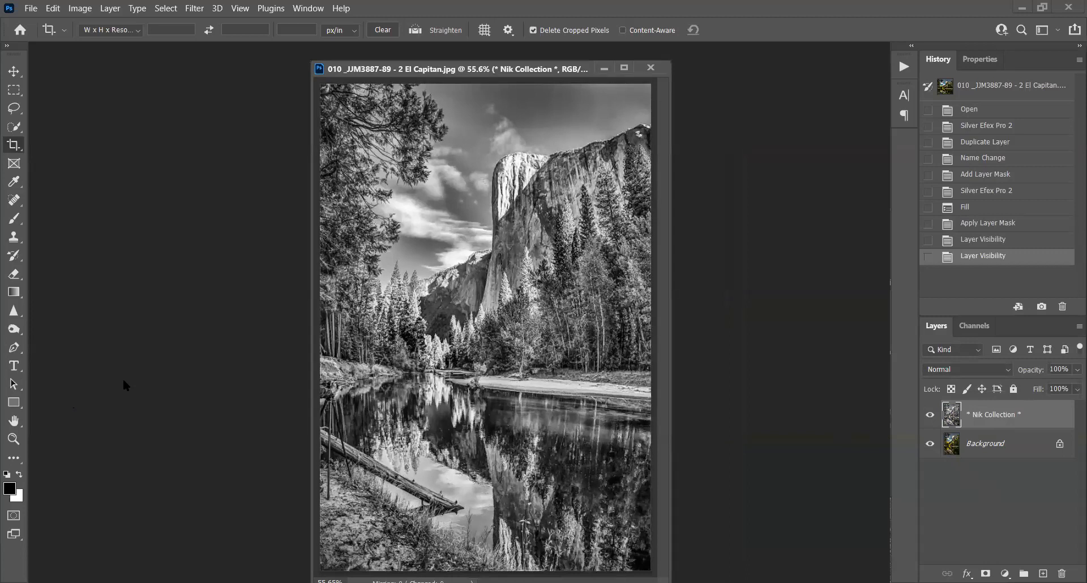
Darken the lower-left riverbank, the left shoreline and the upper-left tree with the Burn tool at brush size 300.
mouse_move(20, 331)
left_mouse_down()
mouse_move(35, 330)
mouse_move(49, 351)
left_mouse_up()
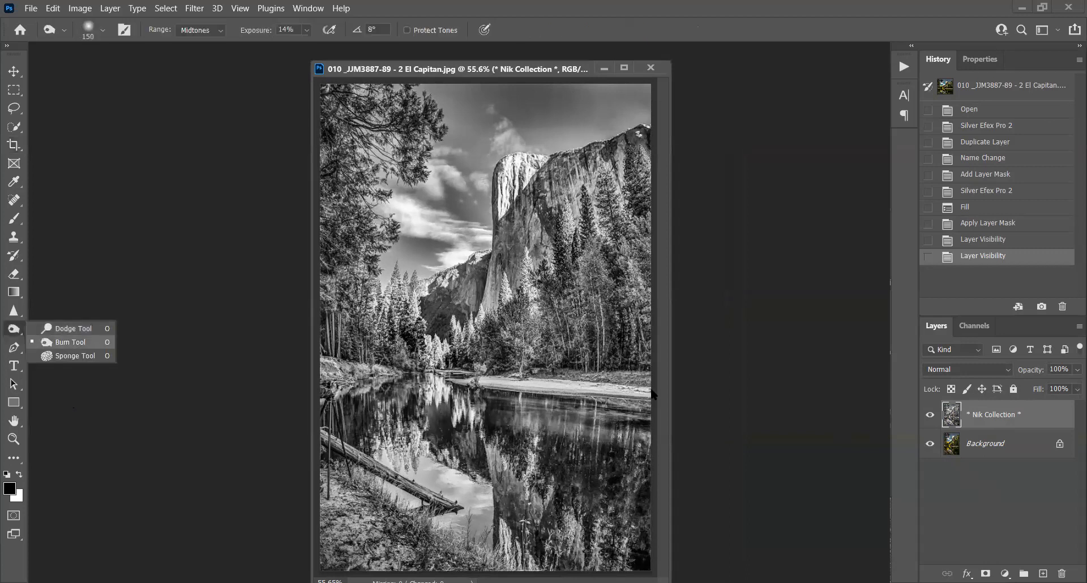
left_click(961, 436)
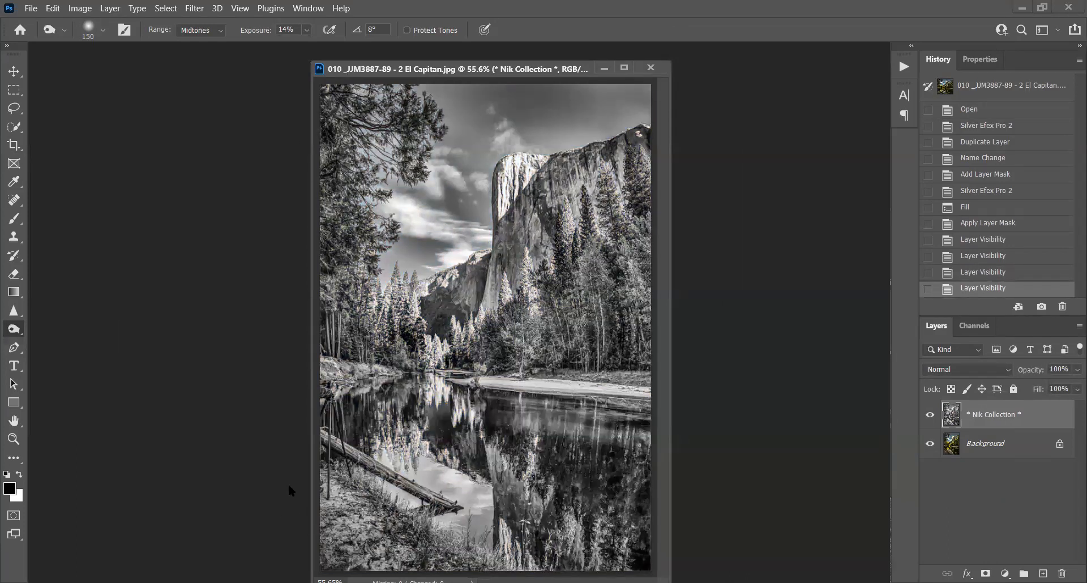
key("bracketright")
key("bracketright")
key("bracketright")
key("bracketright")
mouse_move(342, 472)
left_mouse_down()
mouse_move(334, 501)
mouse_move(344, 537)
mouse_move(286, 444)
mouse_move(328, 370)
left_mouse_up()
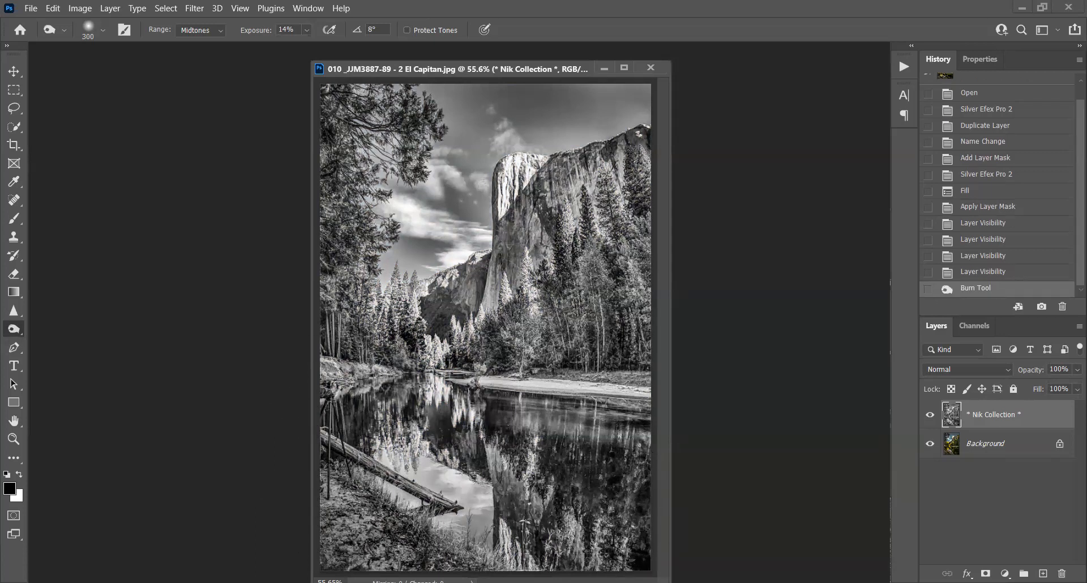
left_click(441, 137)
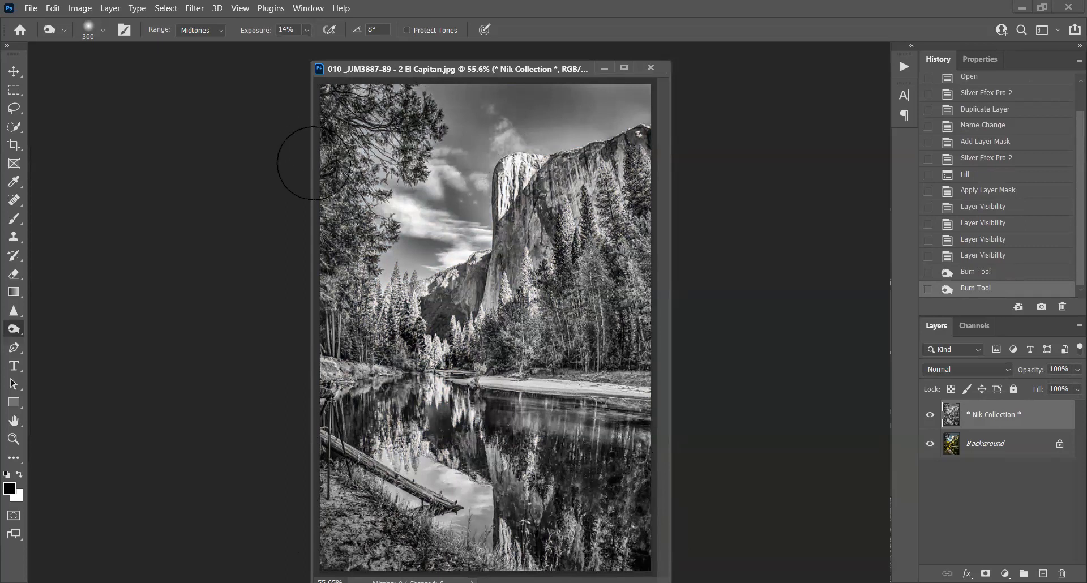
left_click_drag(317, 339, 368, 373)
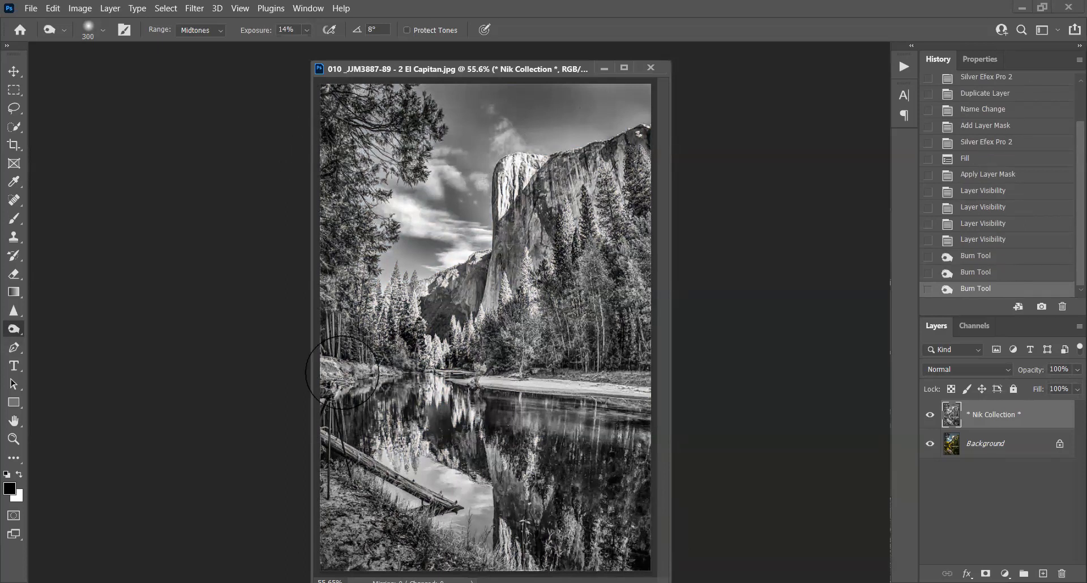
Burn the upper-right sky, undoing the last stroke and repainting the corner with a larger brush.
left_click_drag(563, 121, 650, 91)
mouse_move(574, 98)
left_mouse_down()
mouse_move(622, 107)
mouse_move(569, 140)
mouse_move(572, 118)
left_mouse_up()
key("ctrl+z")
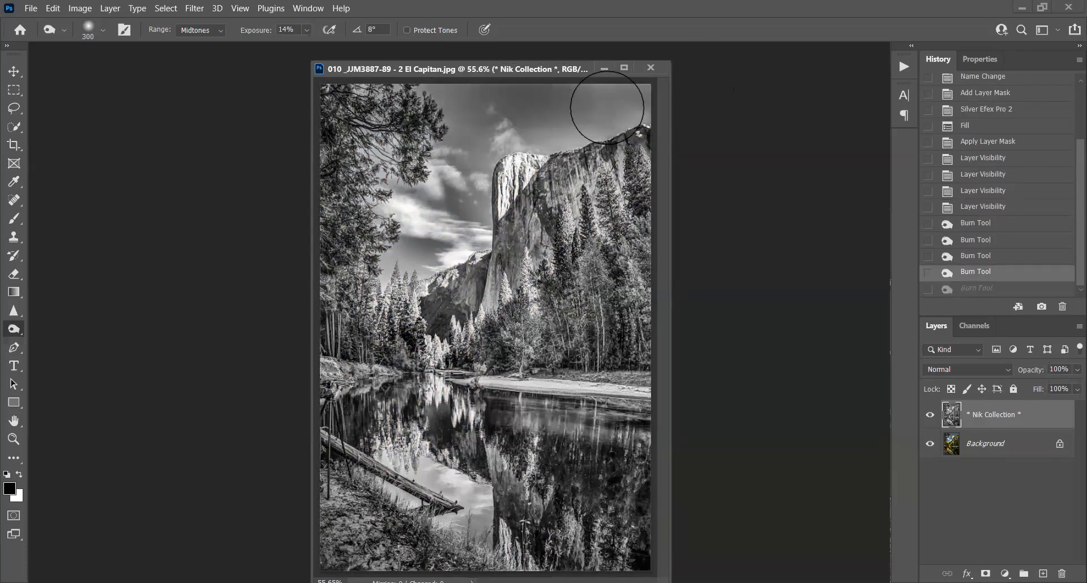
key("bracketright")
key("bracketright")
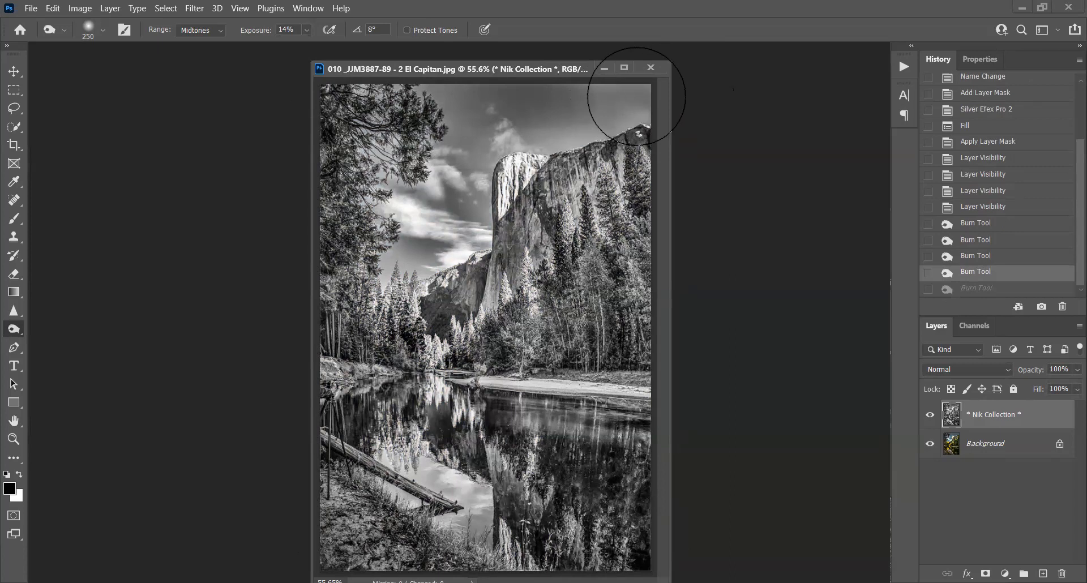
mouse_move(633, 84)
left_mouse_down()
mouse_move(616, 123)
mouse_move(635, 113)
mouse_move(528, 137)
mouse_move(561, 151)
mouse_move(622, 127)
mouse_move(547, 130)
mouse_move(543, 148)
mouse_move(662, 111)
left_mouse_up()
Burn along the top edge of the sky with a brush size of 150.
key("bracketleft")
key("bracketleft")
key("bracketleft")
key("bracketleft")
key("bracketleft")
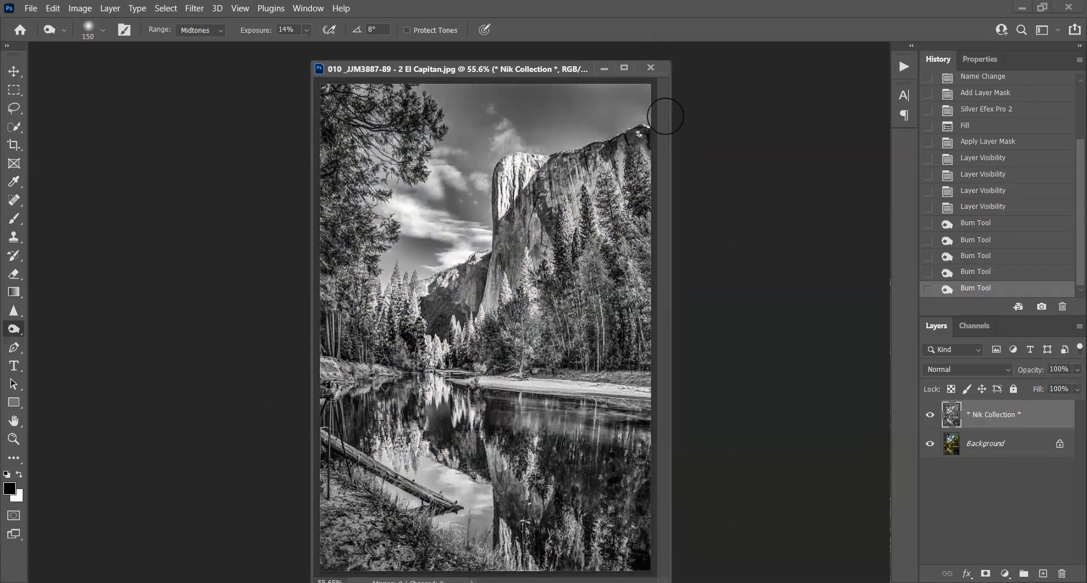
mouse_move(439, 82)
left_mouse_down()
mouse_move(234, 96)
mouse_move(599, 85)
left_mouse_up()
Burn the upper sky, the upper-left tree and the clouds beside it with a brush size of 250.
key("bracketright")
key("bracketright")
key("bracketright")
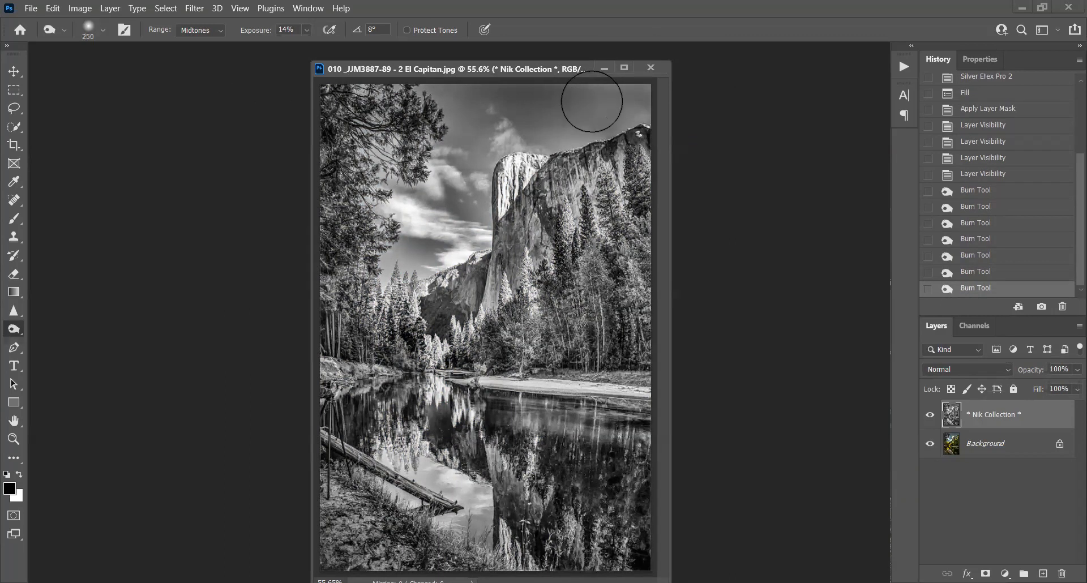
left_click_drag(557, 92, 438, 97)
left_click_drag(469, 168, 377, 148)
left_click(413, 223)
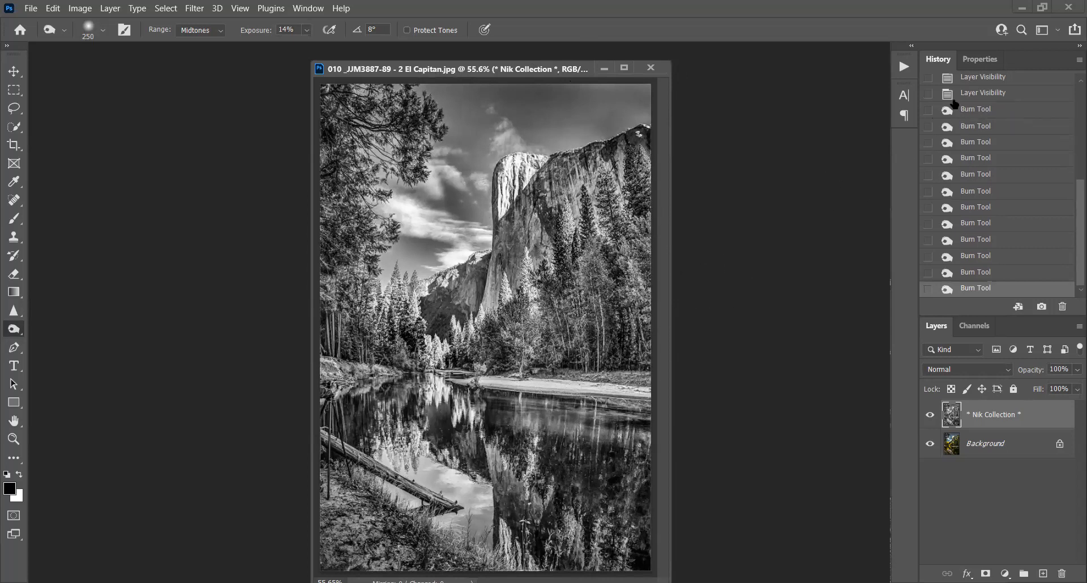
Review the editing history from the color original through the Silver Efex Pro 2 conversion to the latest burn stroke.
scroll(964, 105, "up", 3)
scroll(1021, 206, "up", 2)
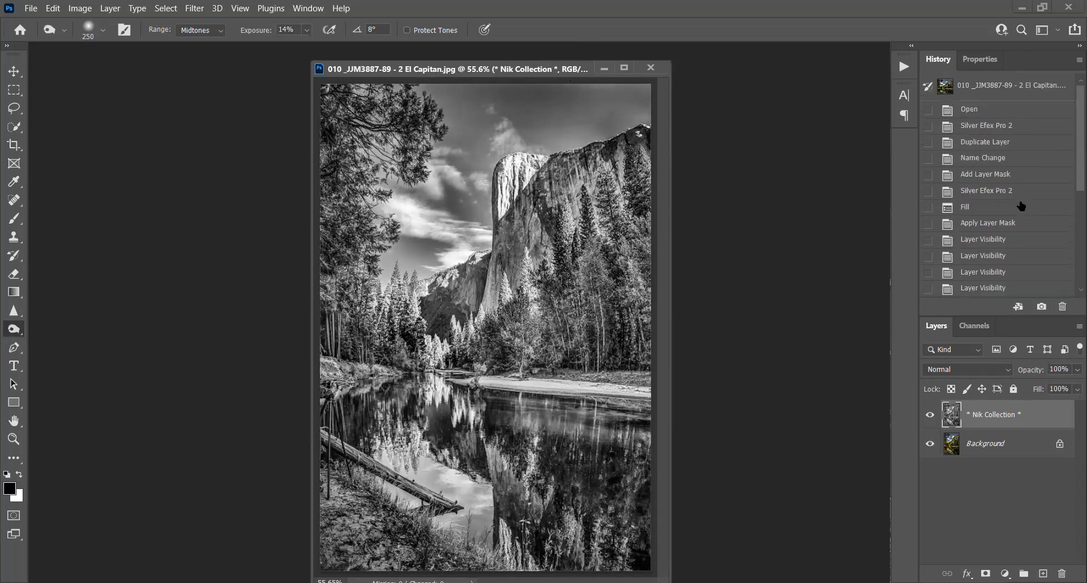
left_click(1002, 125)
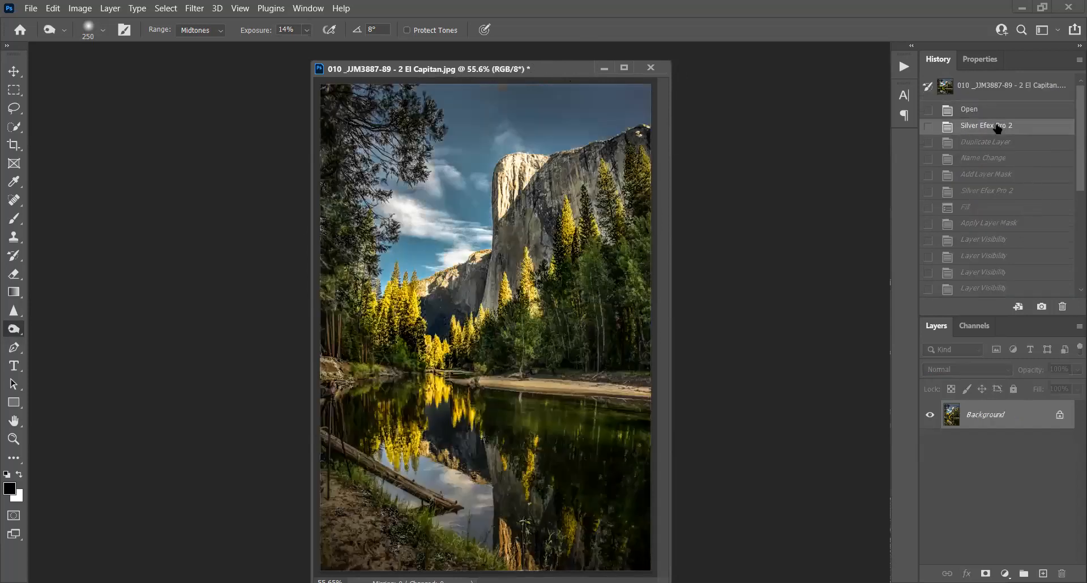
left_click(996, 144)
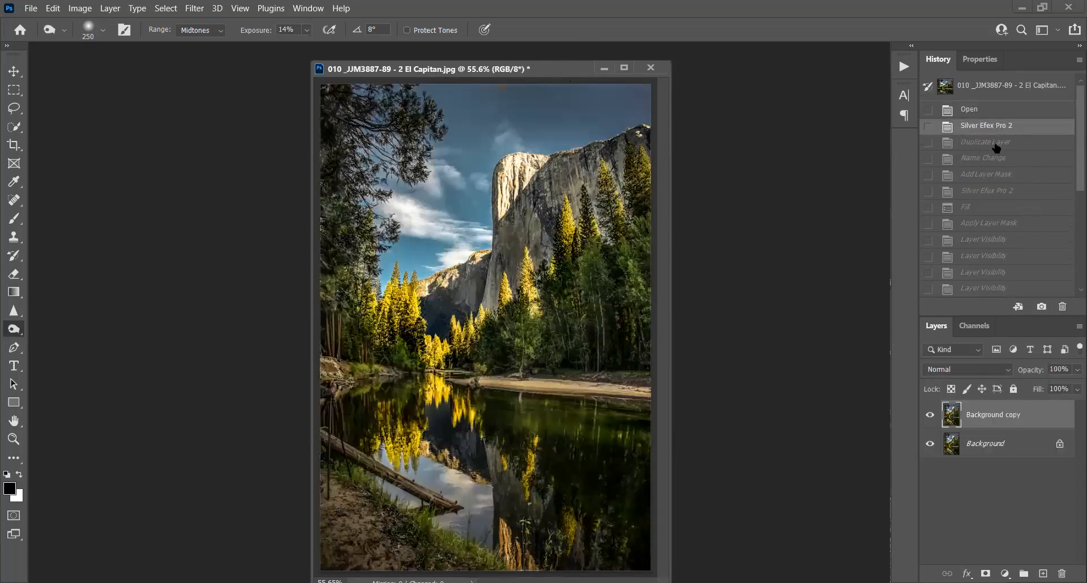
left_click(982, 208)
scroll(982, 209, "down", 5)
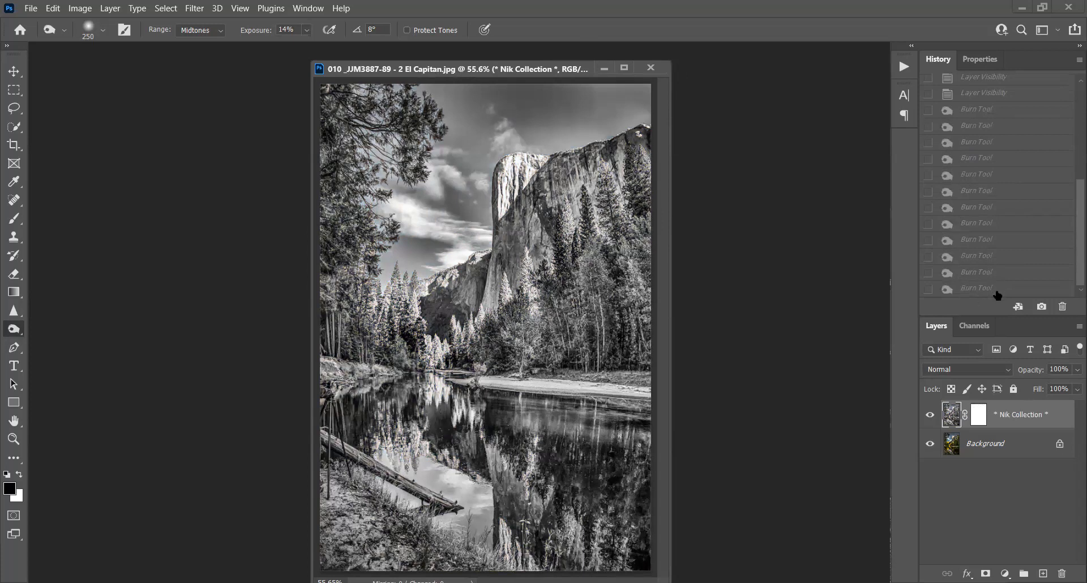
left_click(976, 288)
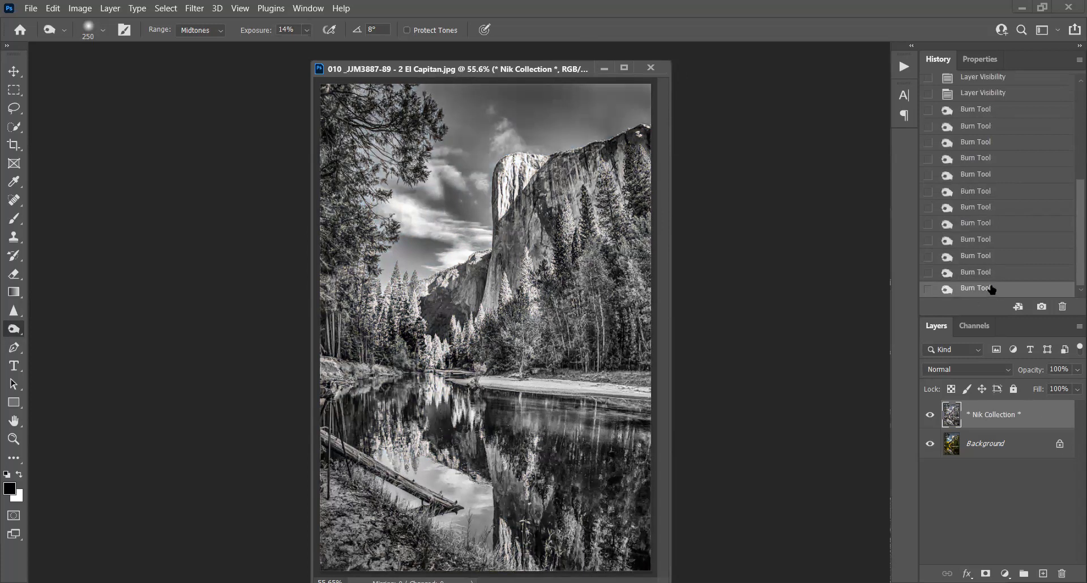
Compare the image before and after burning by switching between the history states, ending on the last burn stroke.
left_click(973, 93)
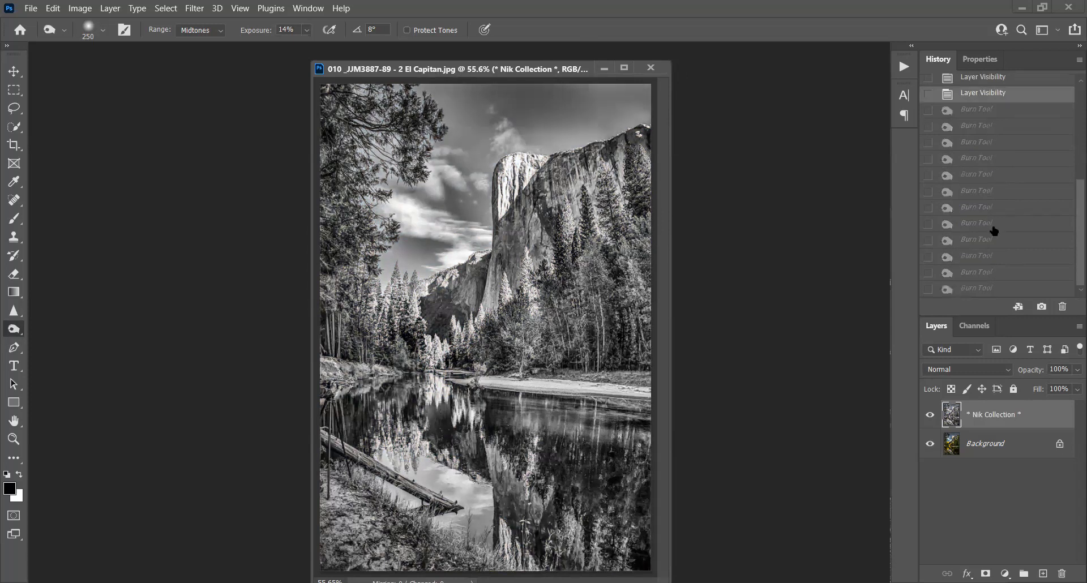
left_click(966, 289)
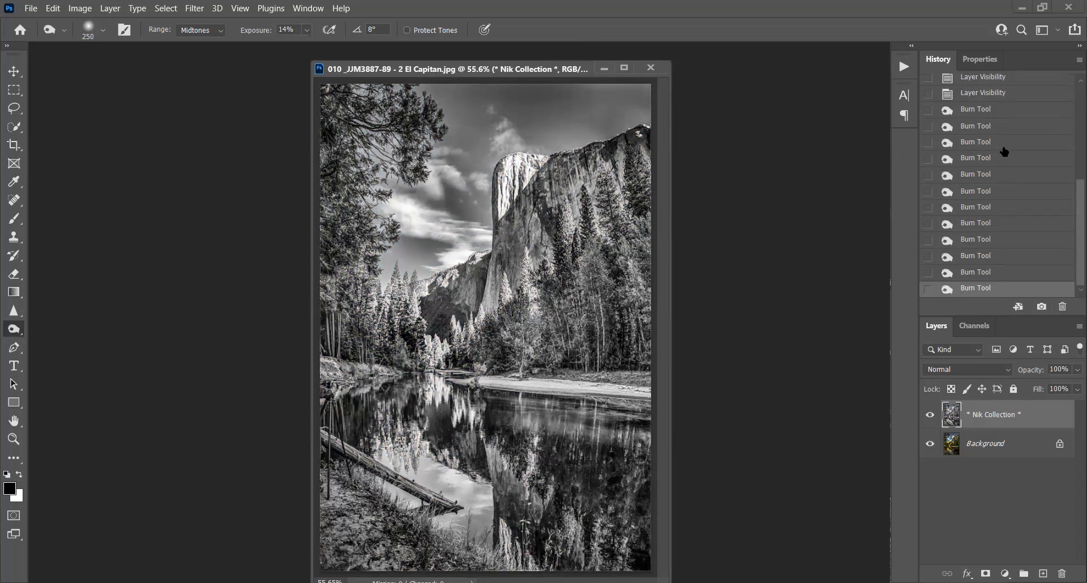
left_click(965, 95)
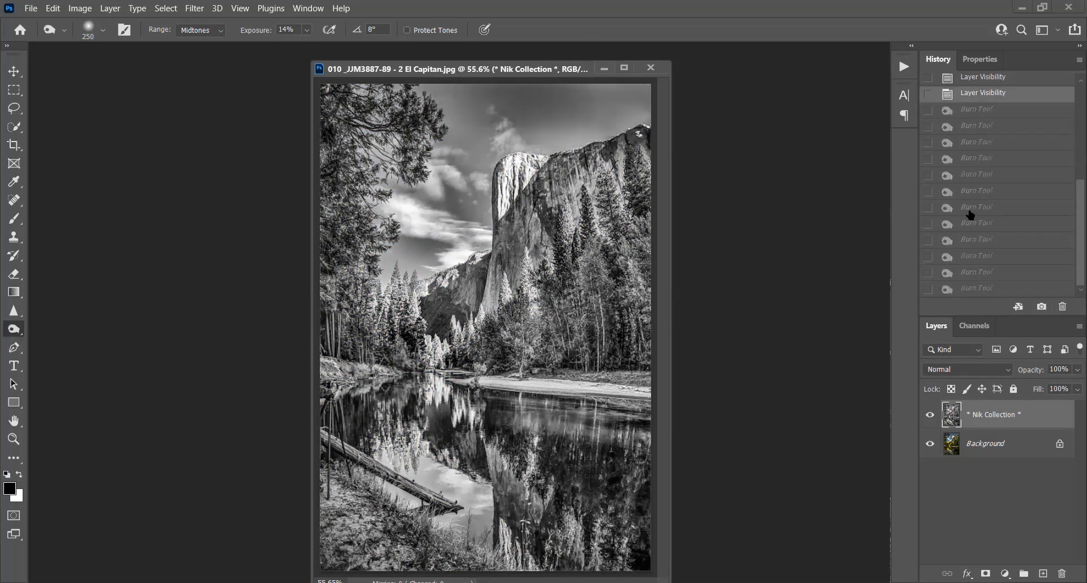
left_click(962, 290)
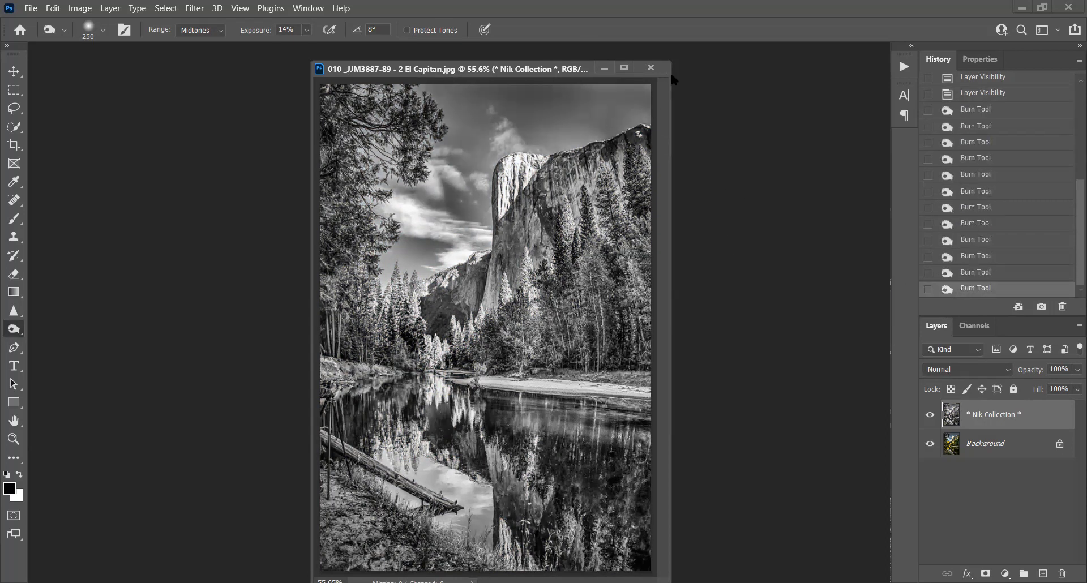
Close the El Capitan image without saving the changes.
left_click(650, 68)
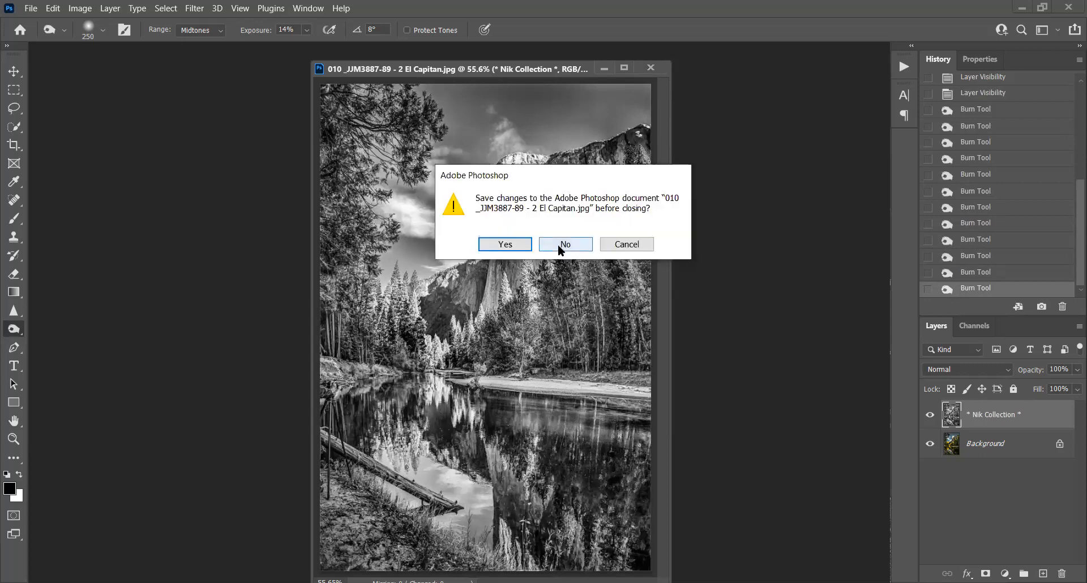
left_click(555, 244)
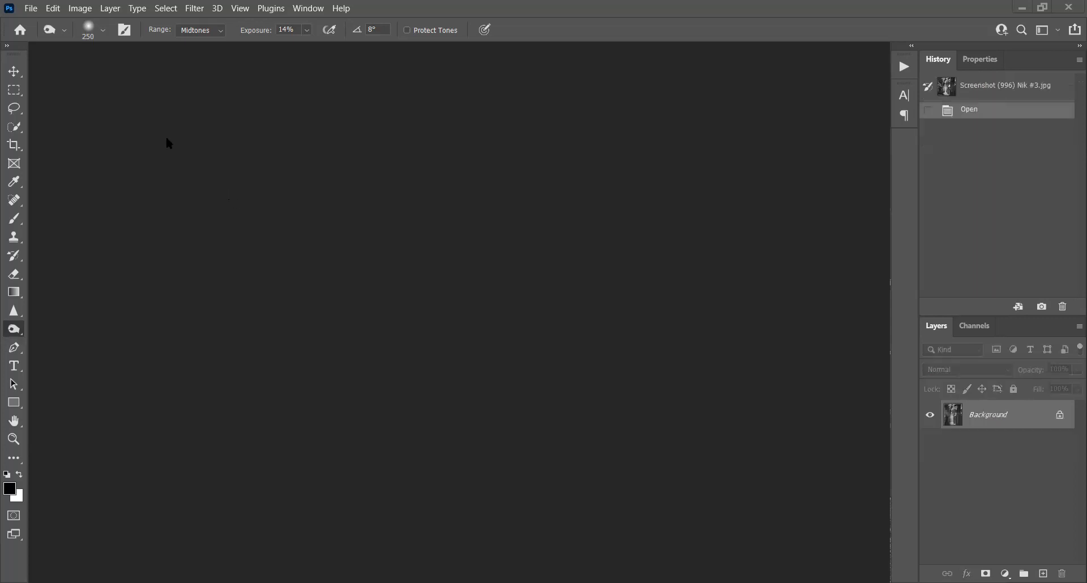
Open the Gunsight Butte NM image from the Class 38 Images folder and place its window mid-workspace for viewing.
left_click(31, 9)
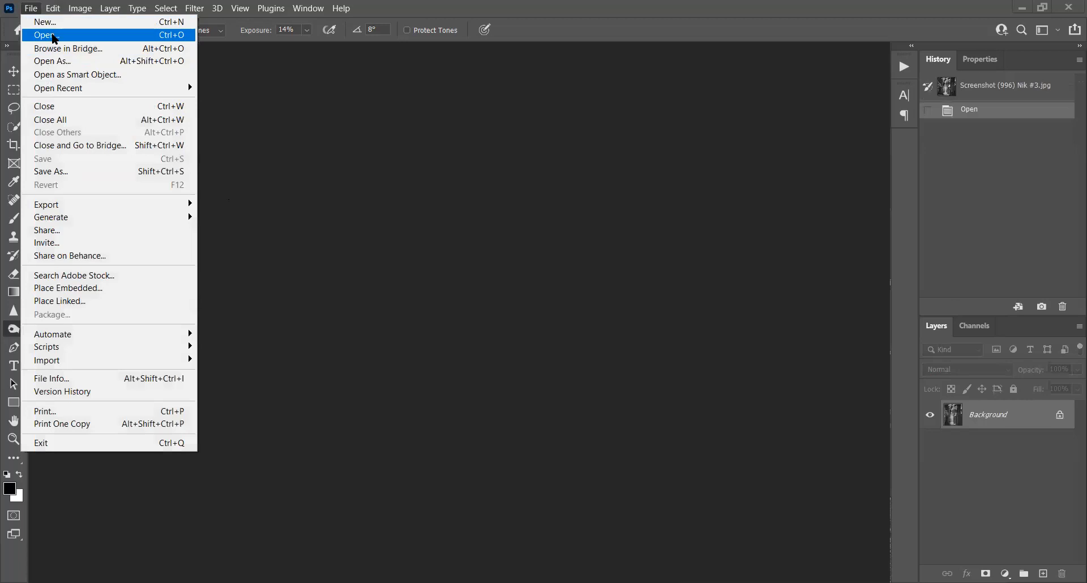
left_click(55, 36)
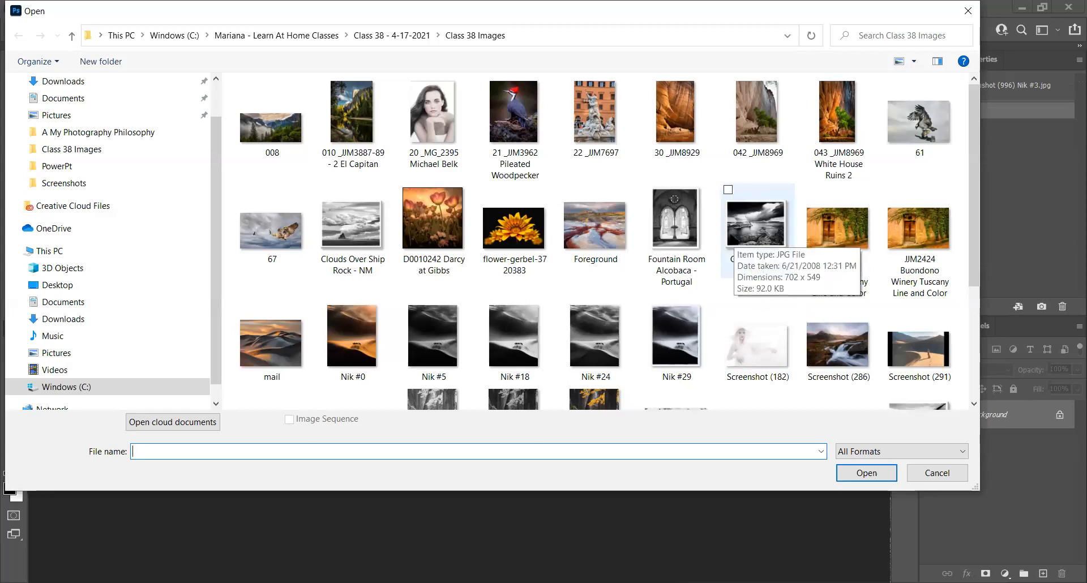
left_click(752, 218)
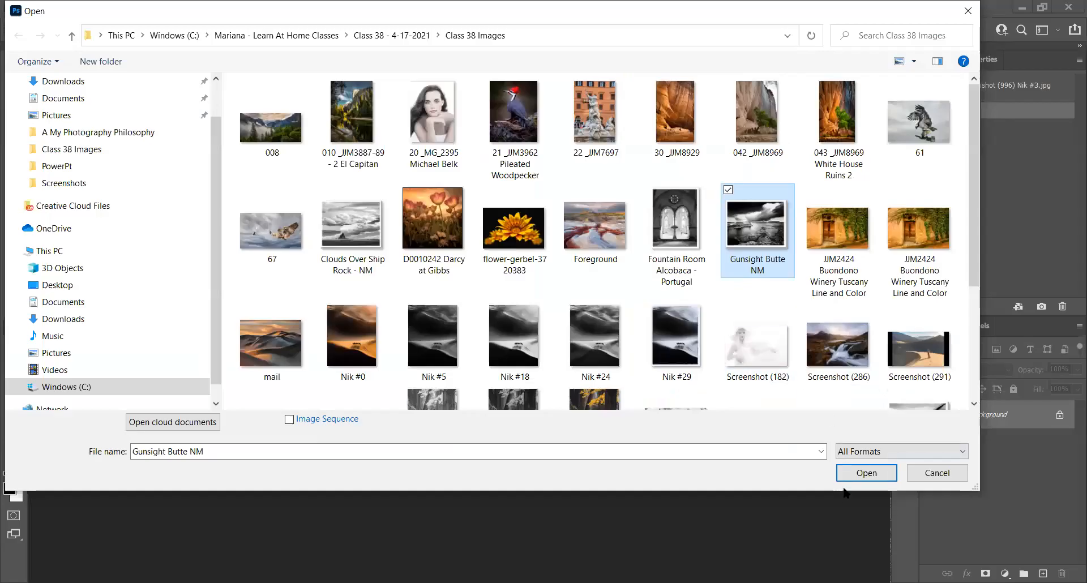
left_click(851, 471)
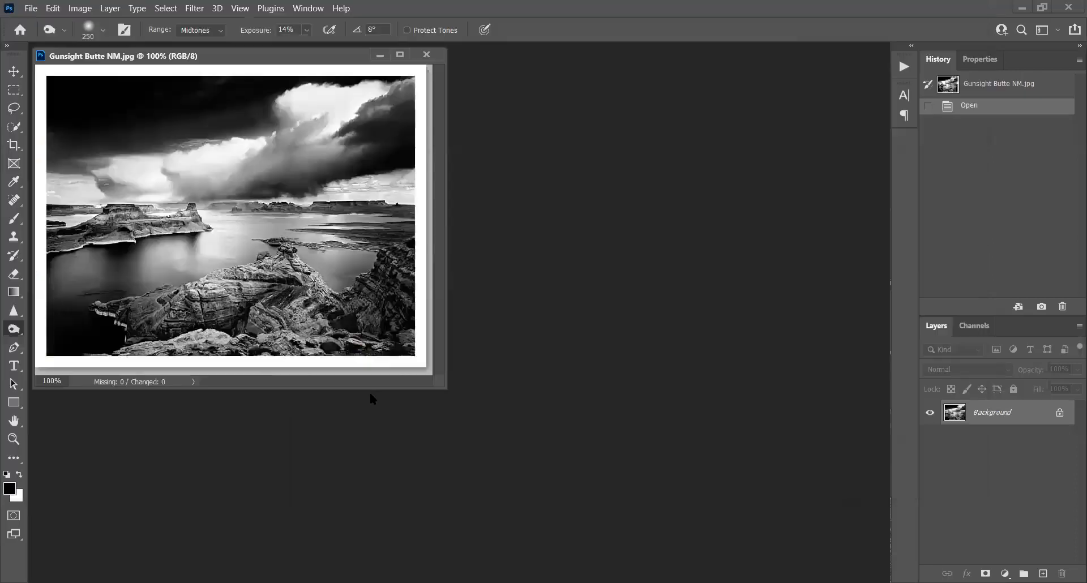
mouse_move(353, 55)
left_mouse_down()
mouse_move(380, 83)
mouse_move(590, 98)
left_mouse_up()
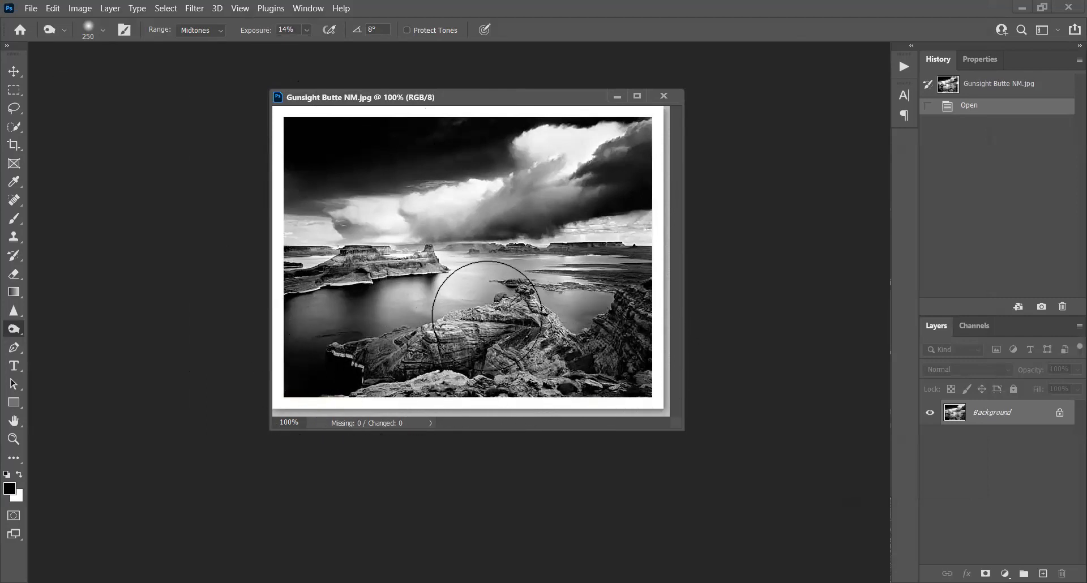
Close the Gunsight Butte image, open Fountain Room Alcobaca - Portugal from the Class 38 Images folder, and place its window mid-workspace for viewing.
left_click(665, 97)
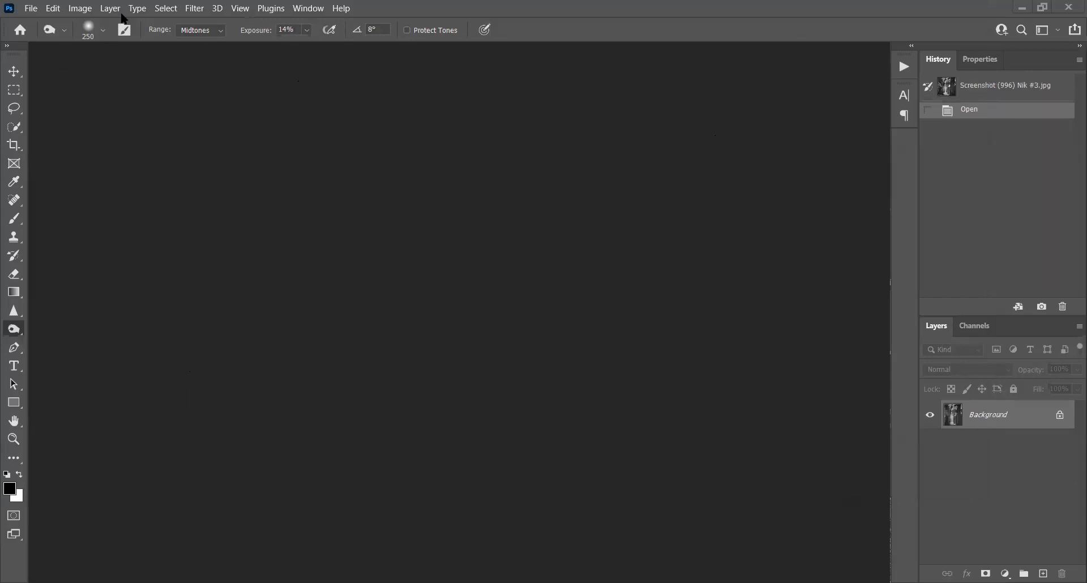
left_click(32, 8)
left_click(46, 35)
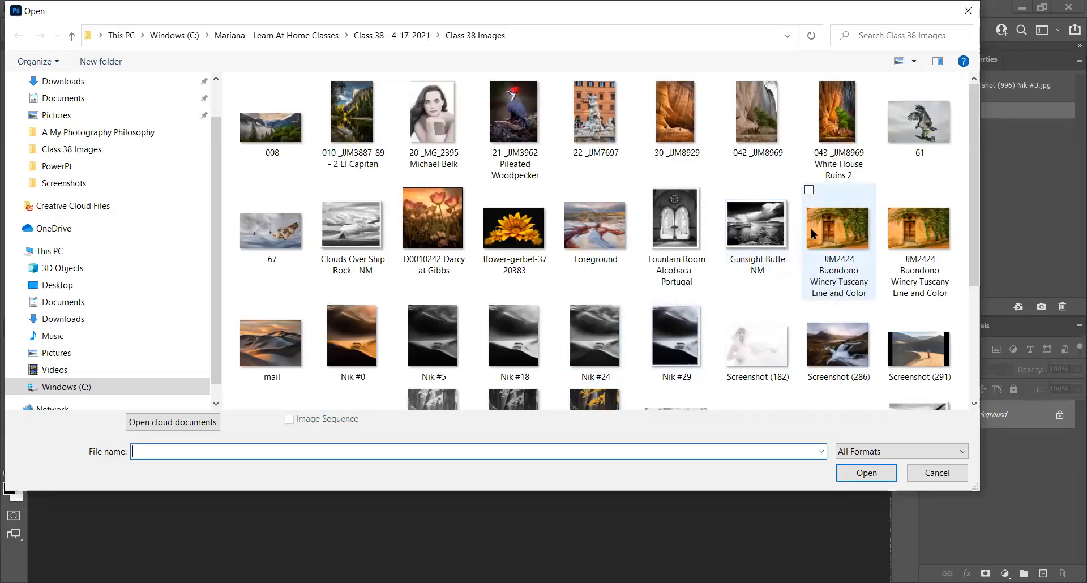
left_click(667, 240)
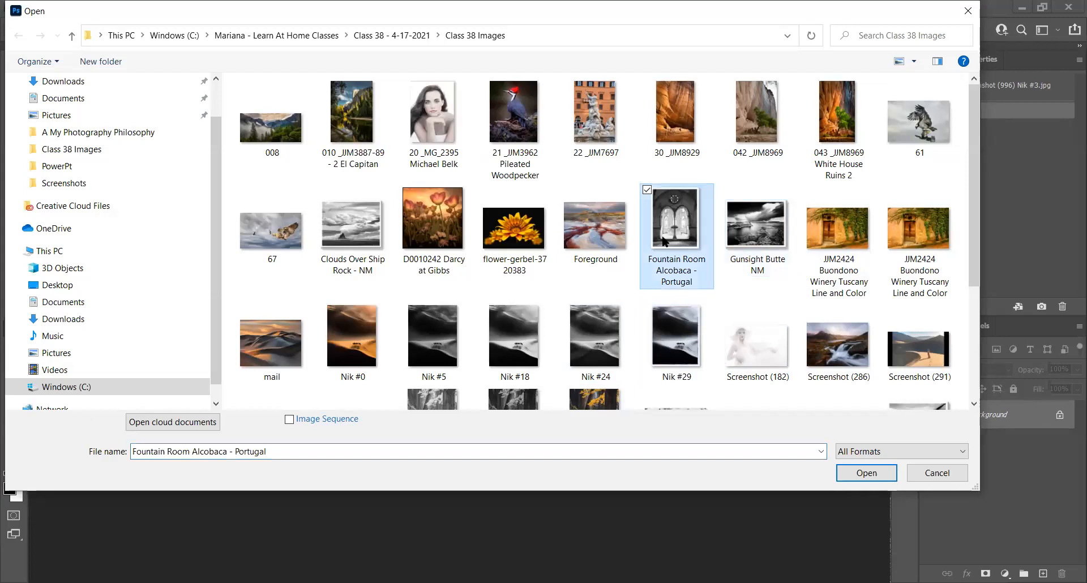
left_click(876, 468)
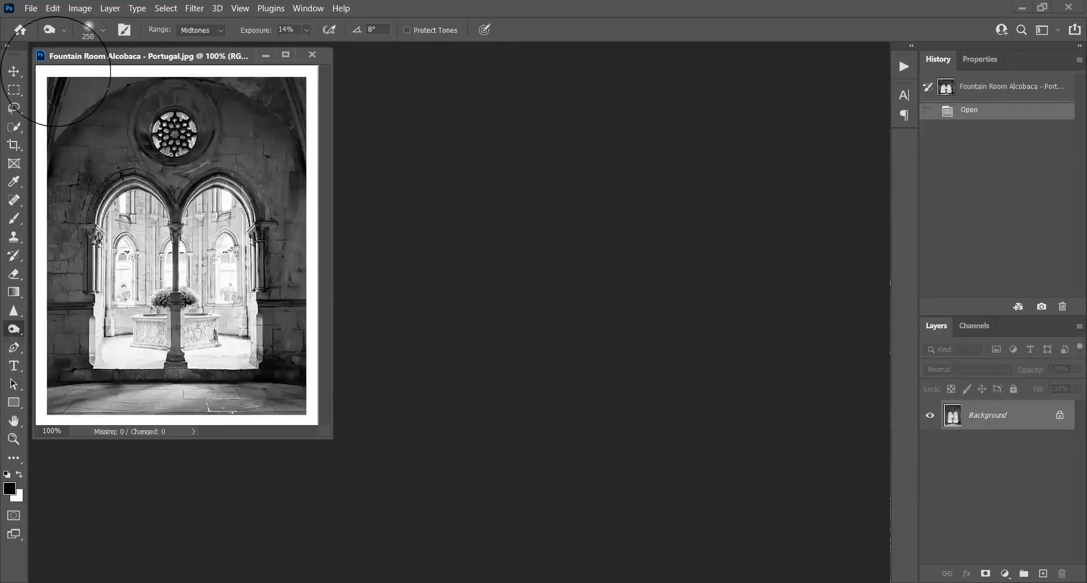
left_click_drag(134, 131, 351, 109)
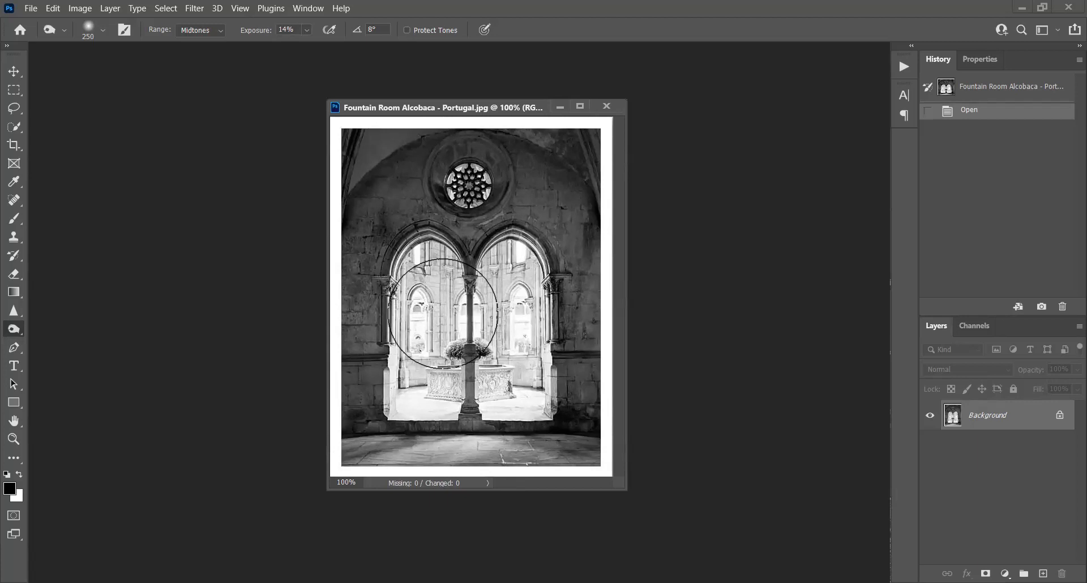
Close the Fountain Room image, open Screenshot (291) from the Class 38 Images folder, and place its window mid-workspace.
left_click(601, 107)
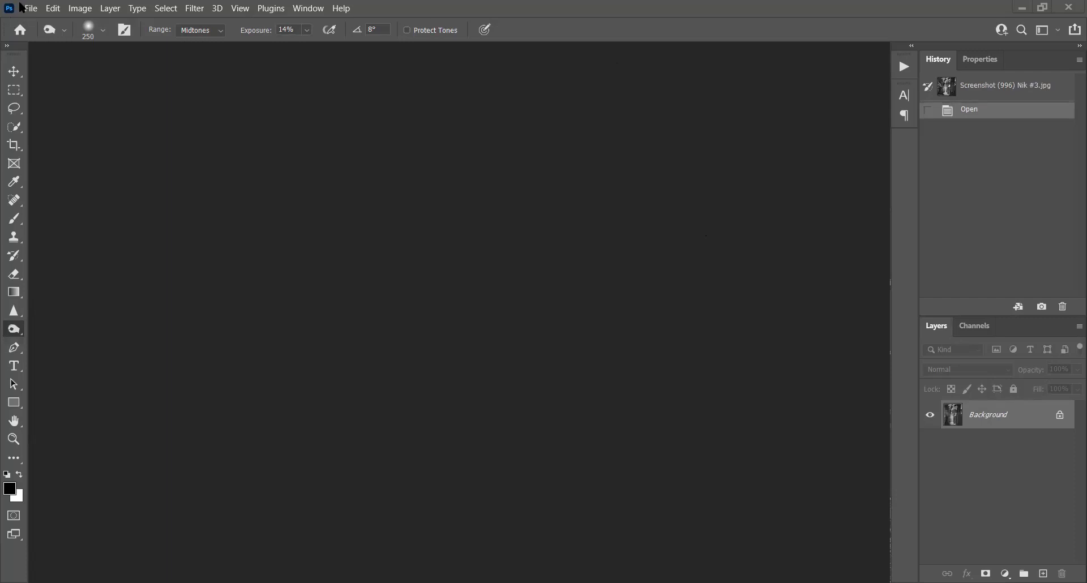
left_click(25, 9)
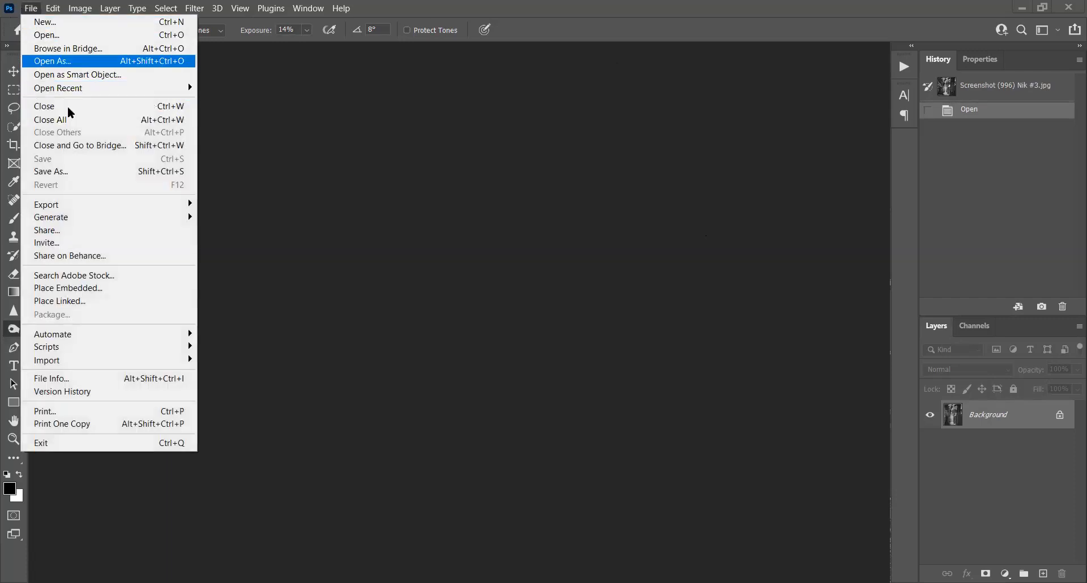
left_click(80, 8)
mouse_move(31, 8)
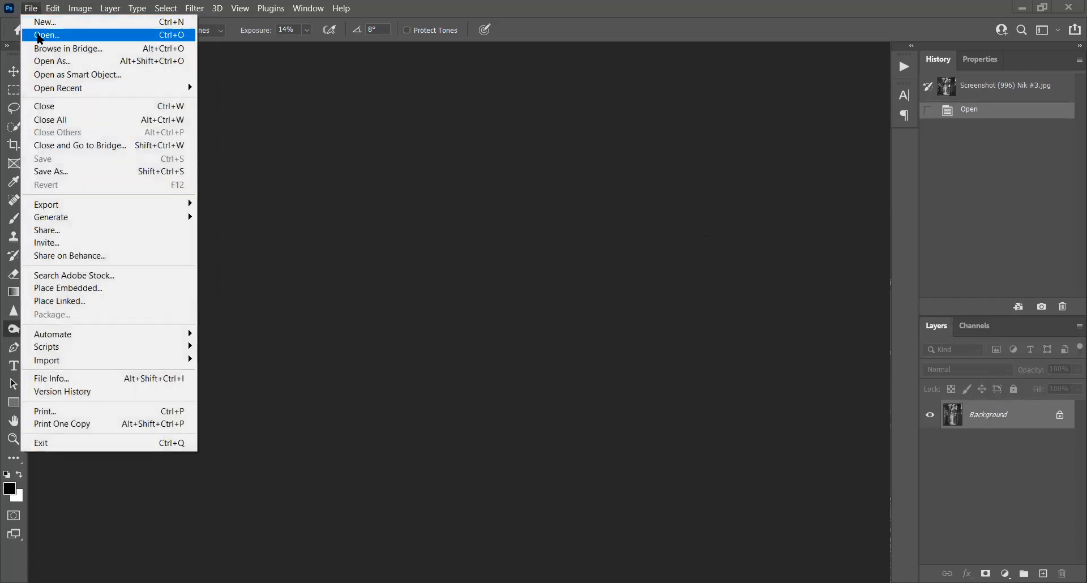
left_click(37, 34)
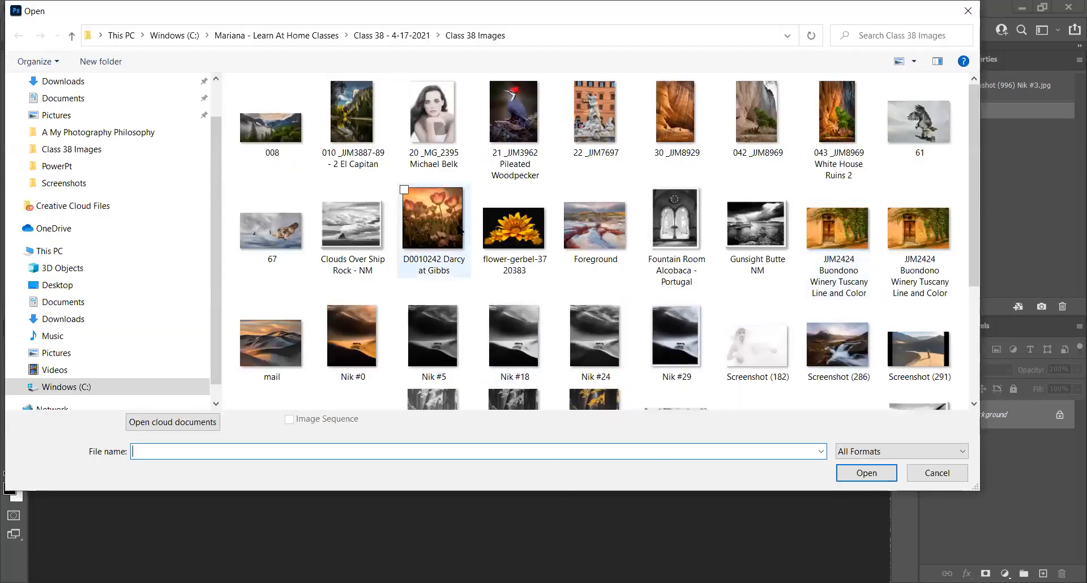
scroll(460, 235, "down", 3)
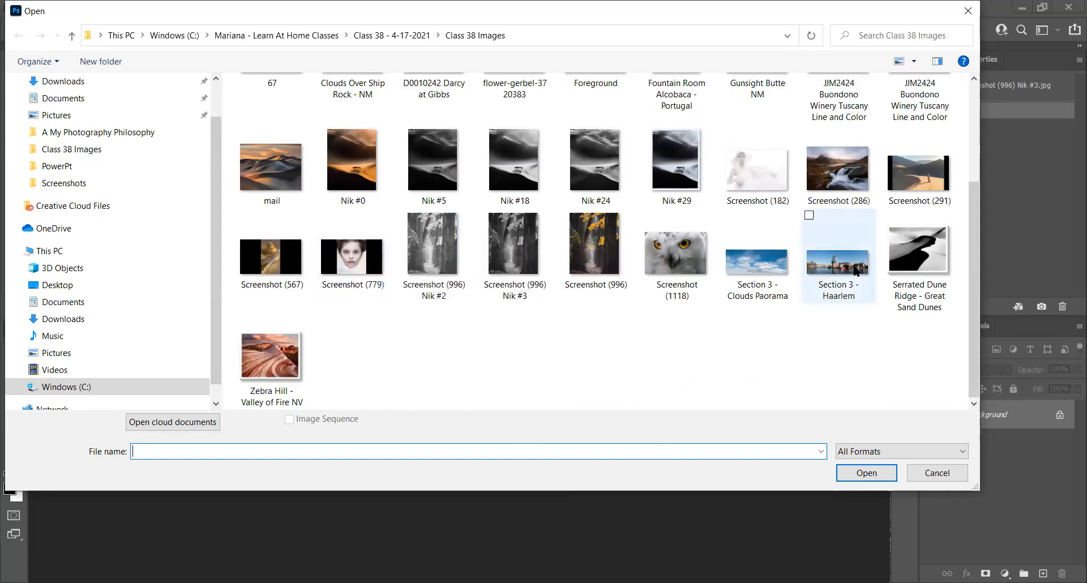
scroll(674, 345, "up", 3)
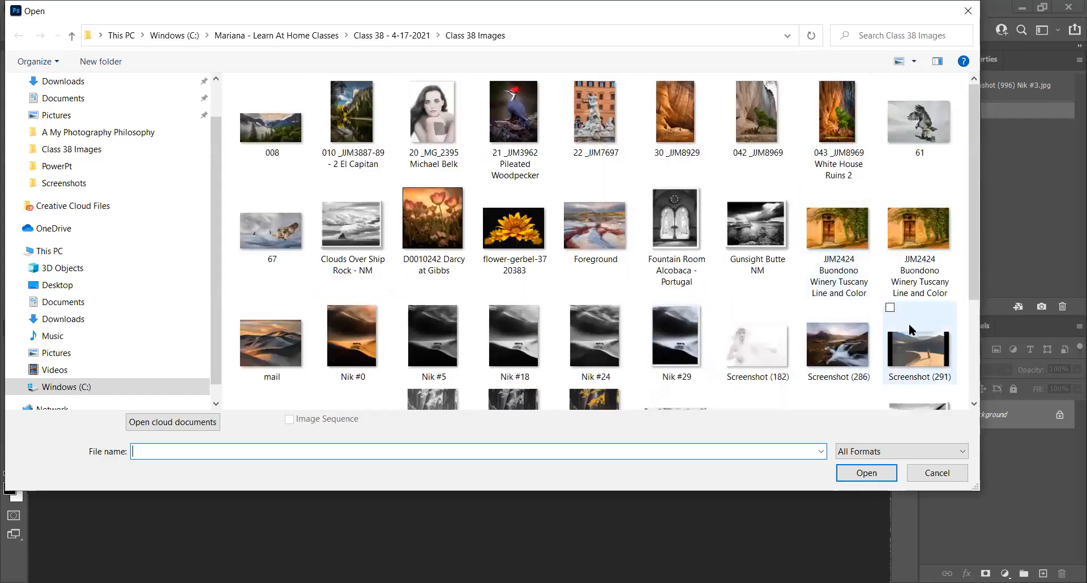
left_click(910, 358)
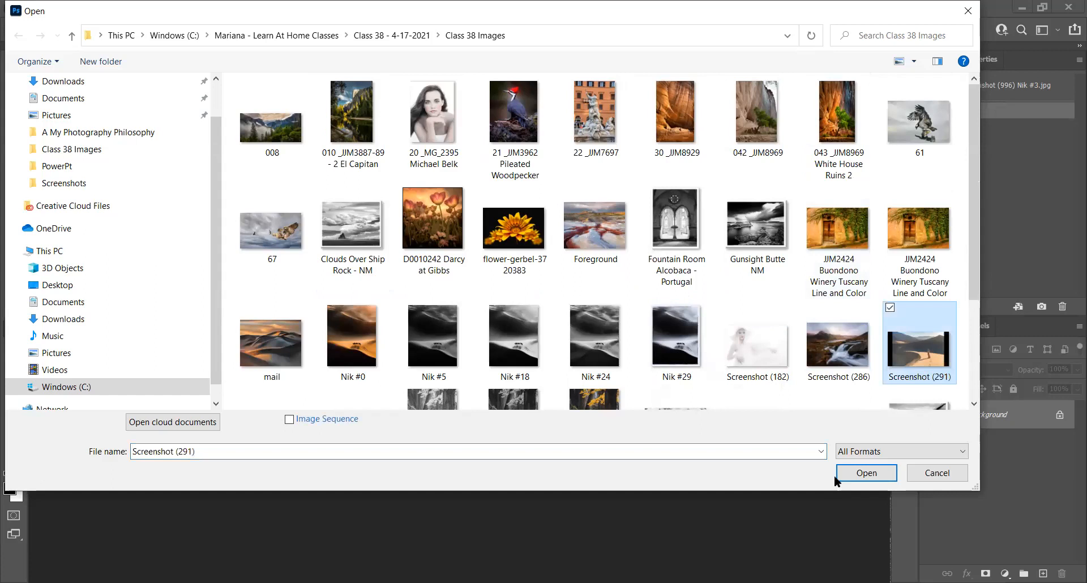
left_click(856, 473)
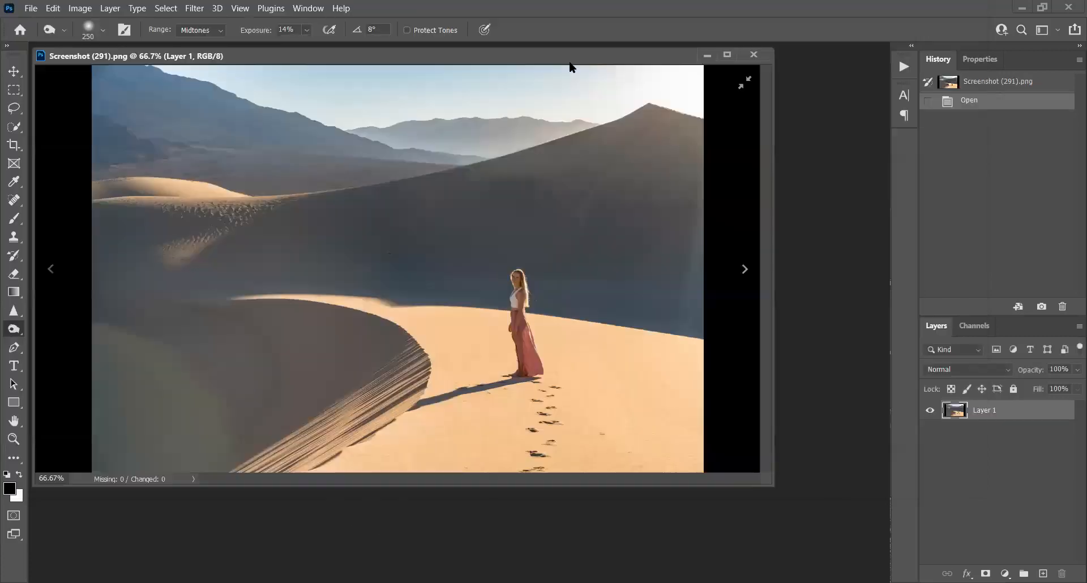
mouse_move(458, 56)
left_mouse_down()
mouse_move(517, 138)
mouse_move(537, 118)
left_mouse_up()
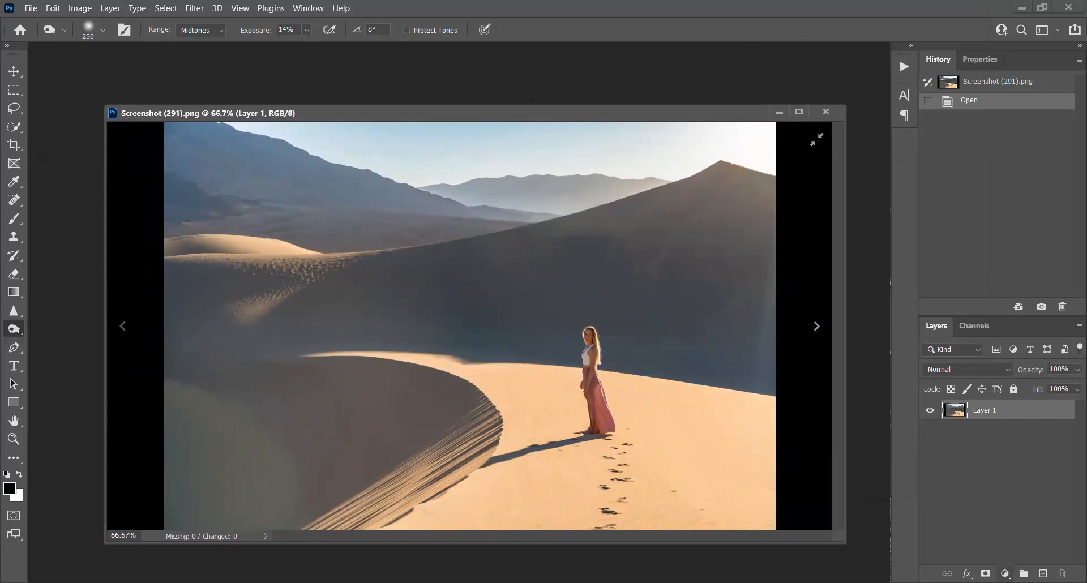
Add a Brightness/Contrast adjustment layer above the dune photo with brightness 27 and contrast 100.
left_click(1005, 574)
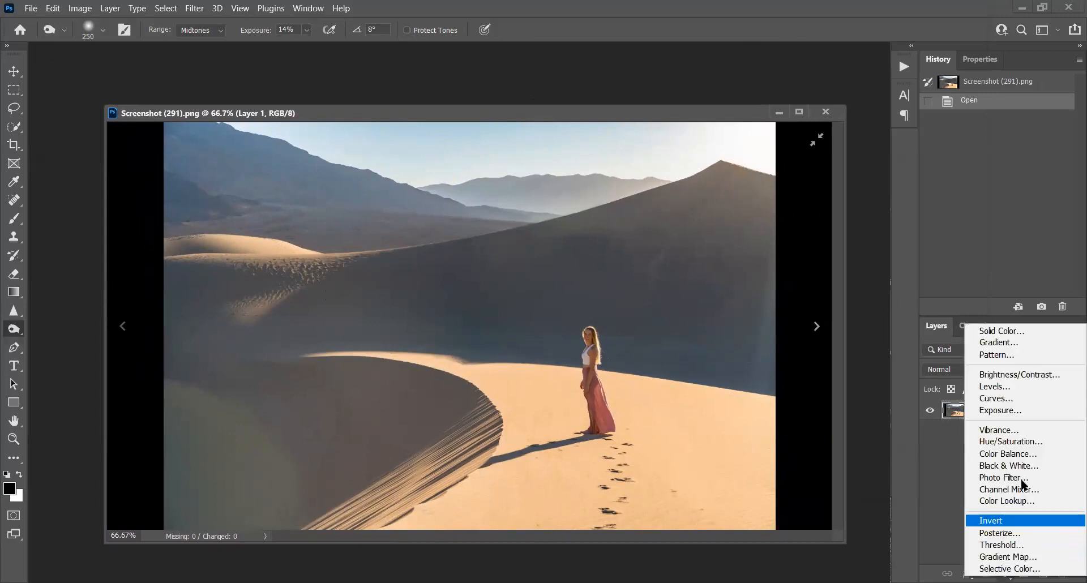
left_click(997, 380)
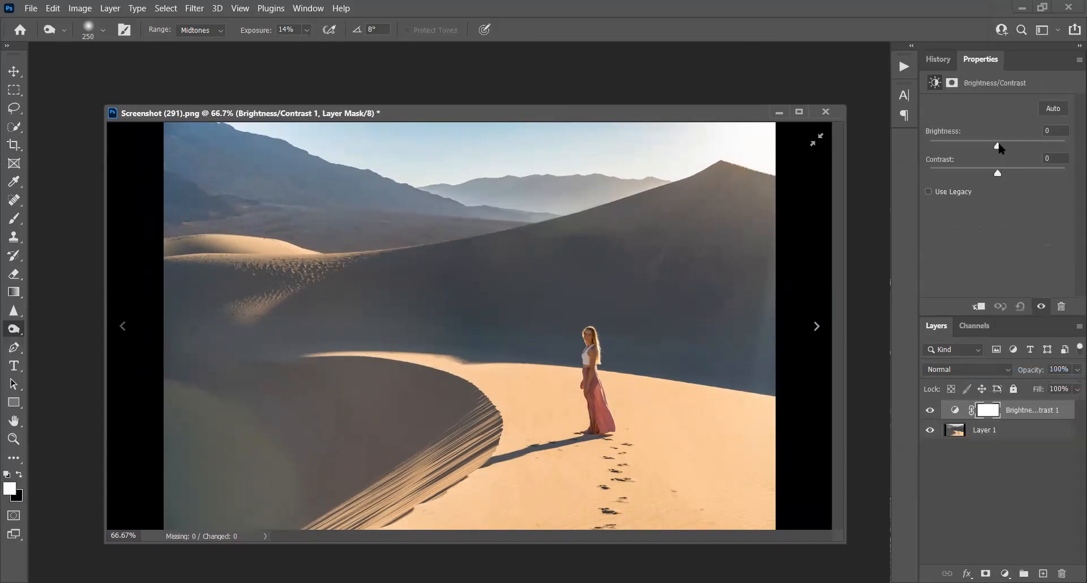
left_click_drag(997, 145, 1068, 175)
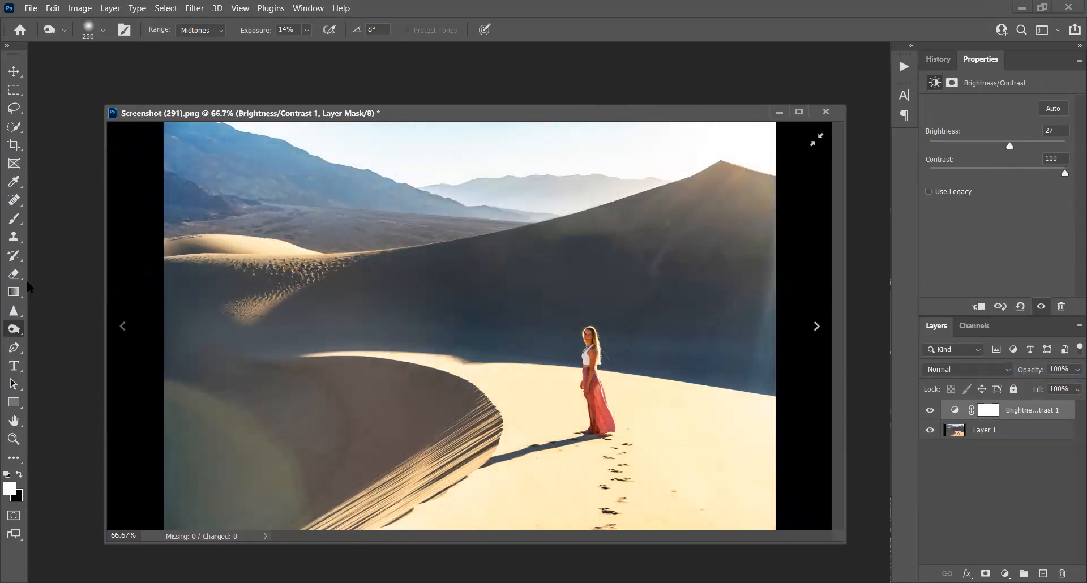
Burn the sky, mountains and shaded dunes on Layer 1 with a 600-pixel Burn brush set to Midtones at 14% exposure.
left_click_drag(7, 331, 53, 351)
key("bracketright")
key("bracketright")
key("bracketright")
key("bracketright")
left_click(1000, 436)
mouse_move(701, 171)
left_mouse_down()
mouse_move(317, 204)
mouse_move(272, 182)
mouse_move(166, 220)
left_mouse_up()
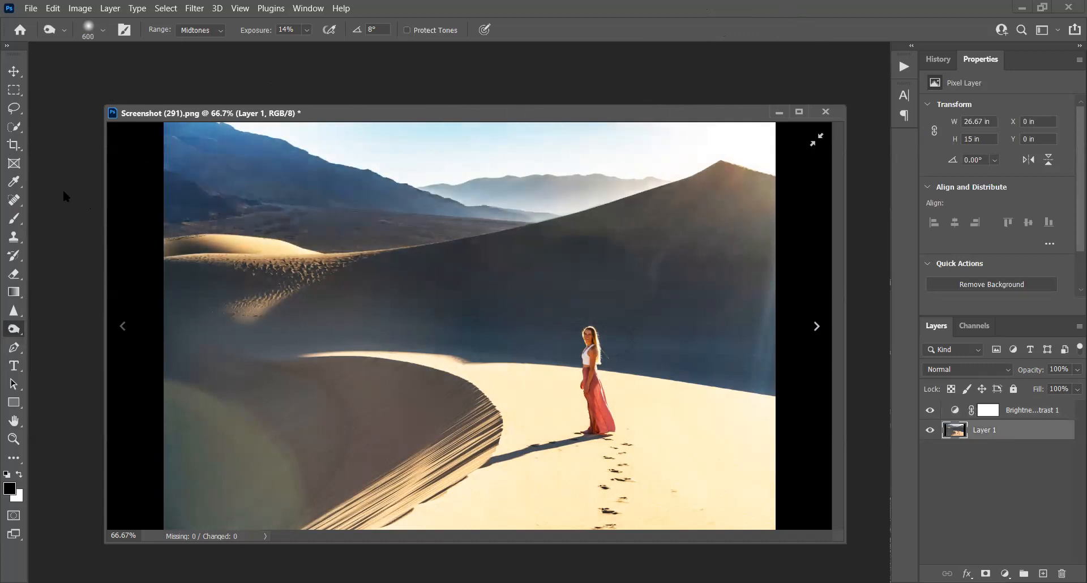
mouse_move(202, 427)
left_mouse_down()
mouse_move(207, 516)
mouse_move(398, 438)
mouse_move(584, 473)
mouse_move(378, 472)
mouse_move(690, 505)
mouse_move(381, 505)
mouse_move(594, 541)
mouse_move(743, 244)
mouse_move(744, 341)
mouse_move(718, 222)
left_mouse_up()
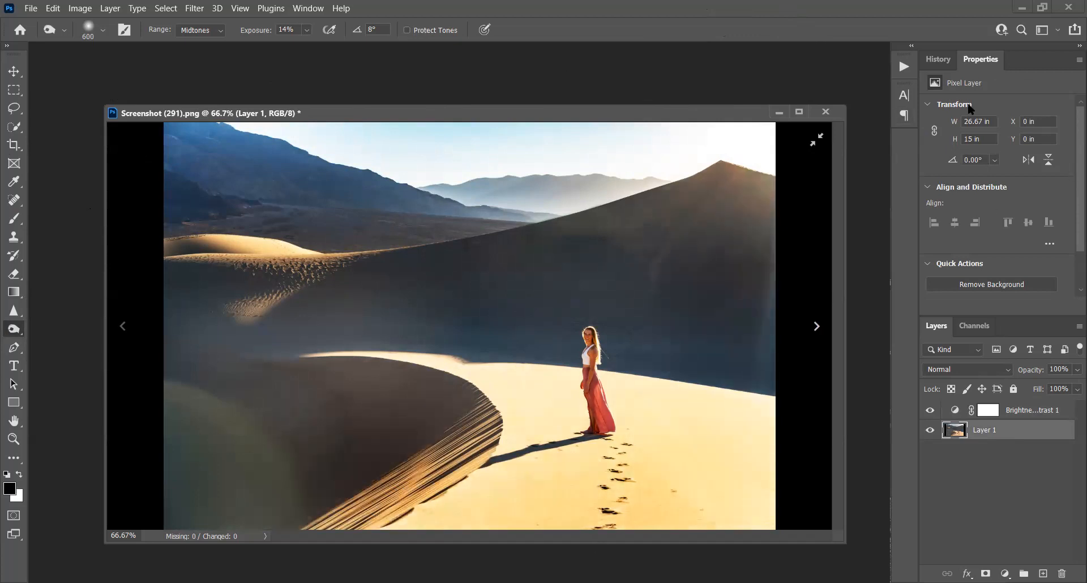
Compare the dune photo's opened history state with the last burn stroke, ending on the last burn stroke.
left_click(928, 63)
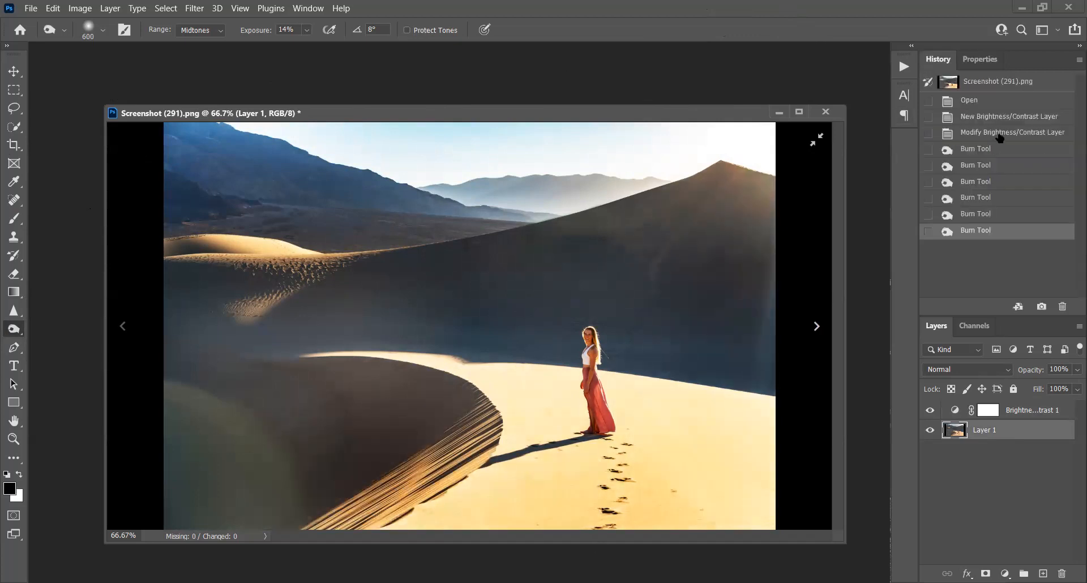
left_click(982, 104)
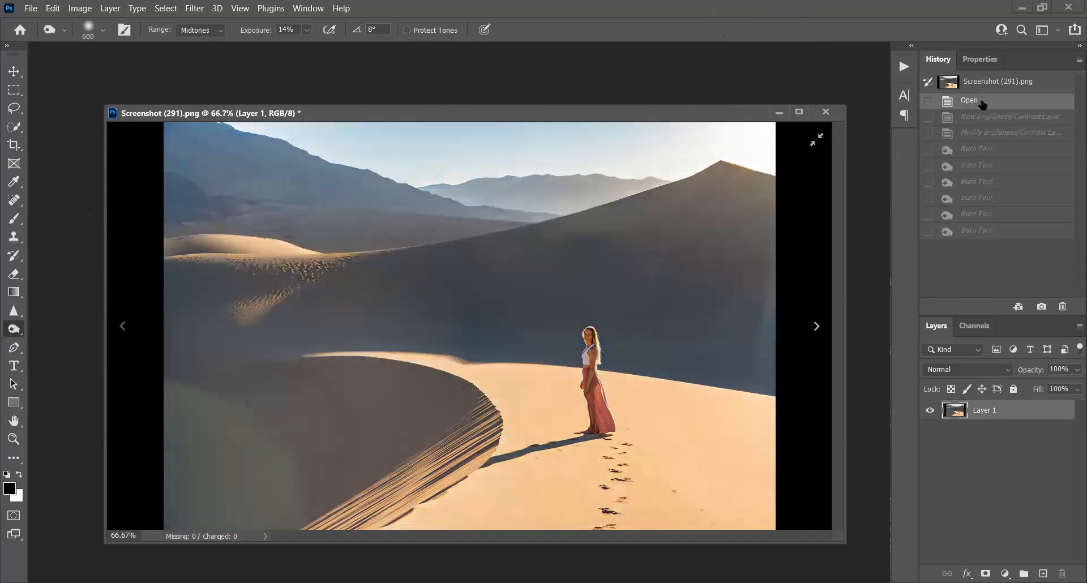
left_click(958, 232)
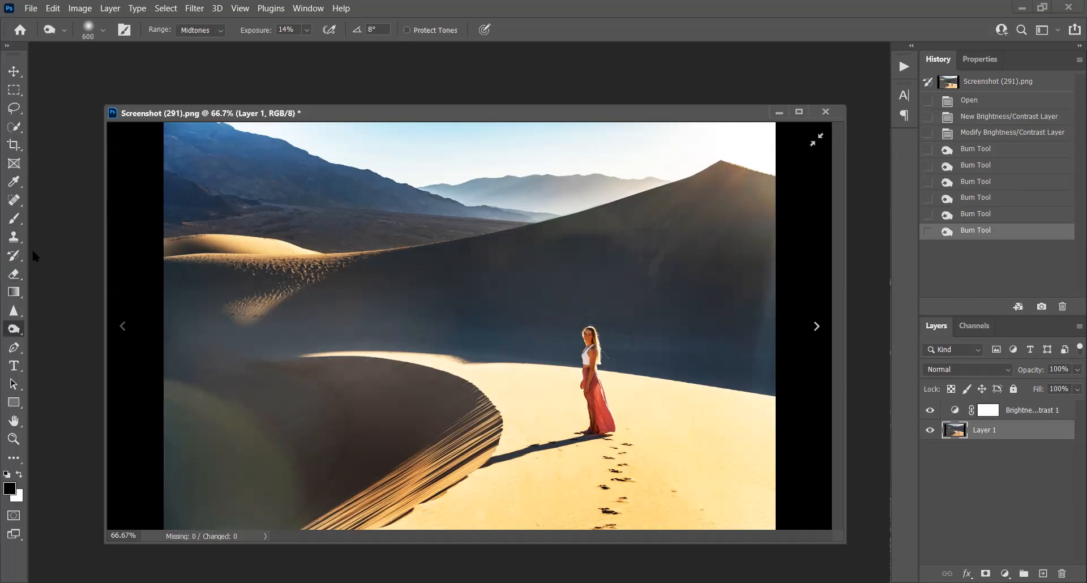
Crop the dune photo on both sides to remove the black bands with the navigation arrows.
left_click(14, 145)
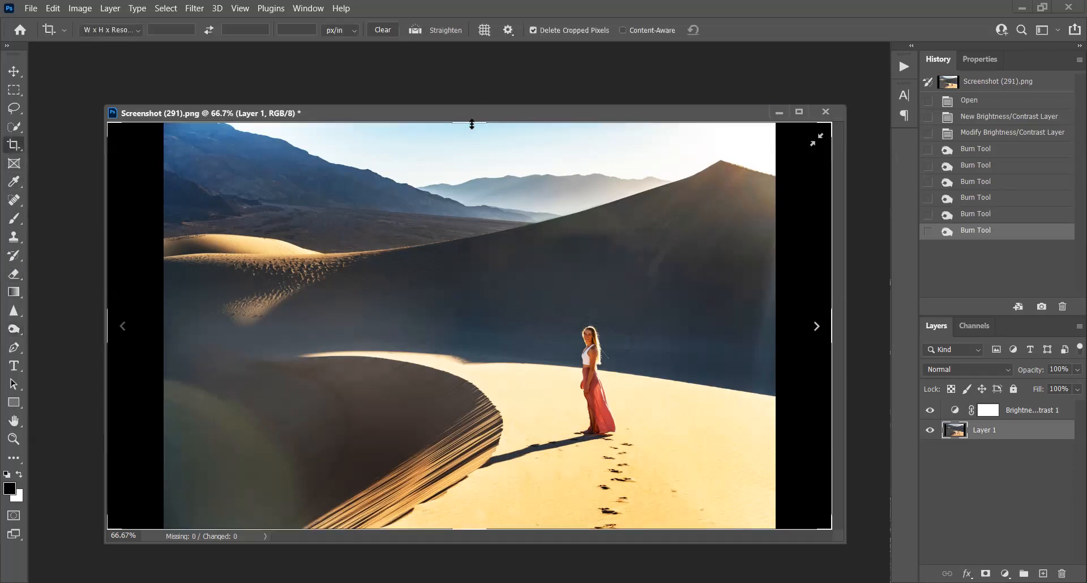
left_click_drag(471, 124, 470, 151)
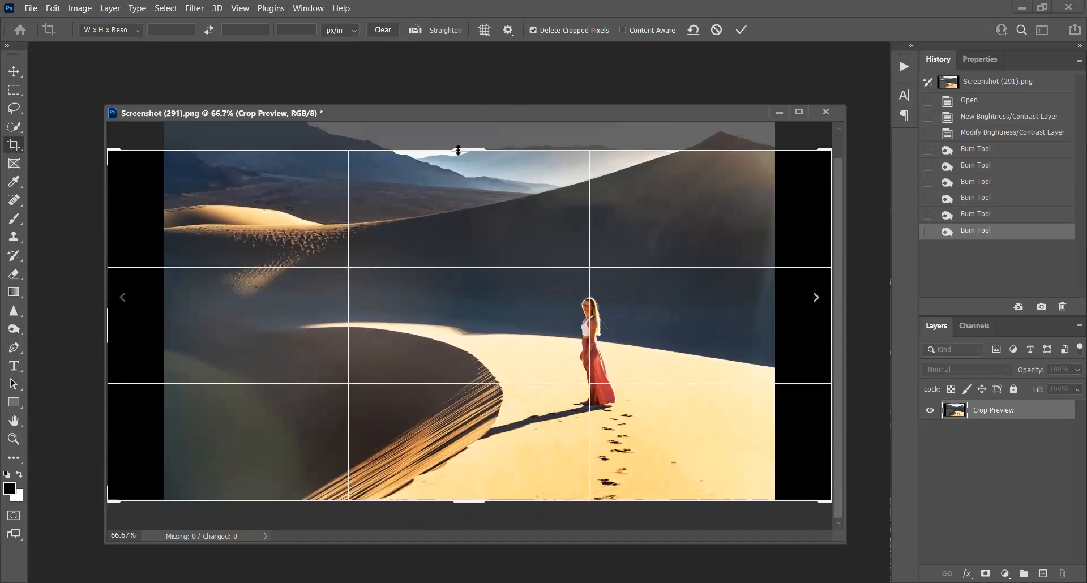
key("Escape")
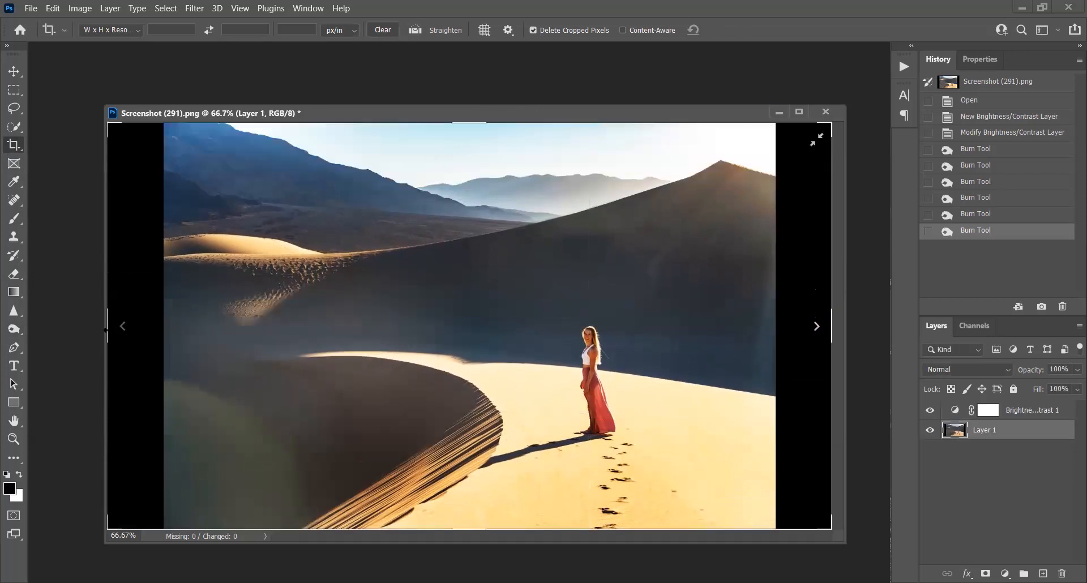
left_click_drag(105, 330, 140, 339)
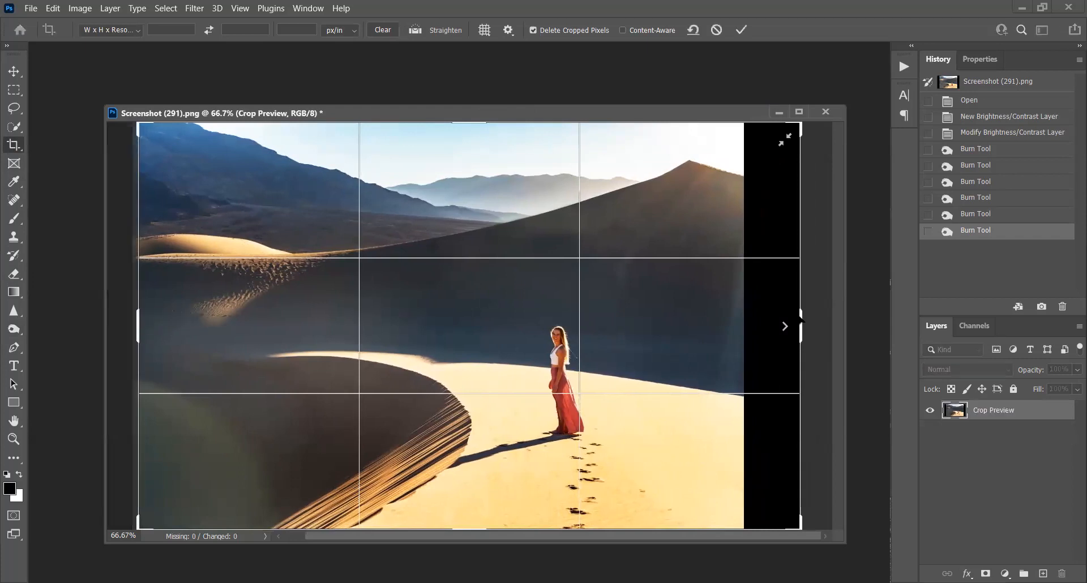
left_click_drag(800, 326, 766, 322)
key("Return")
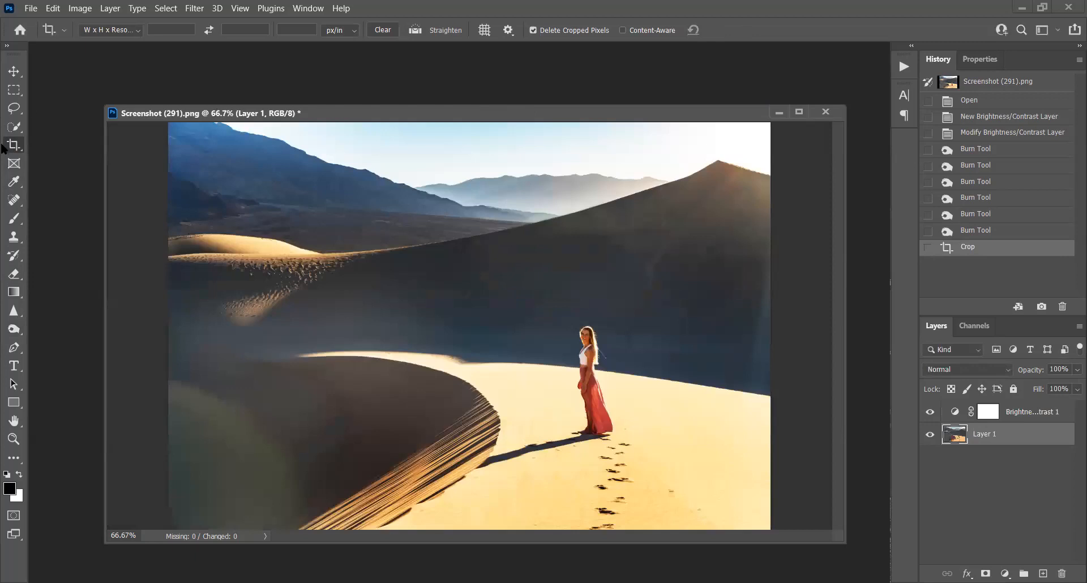
Open the cropped dune photo's Layer 1 in the Nik Collection filter Silver Efex Pro 2.
left_click(194, 8)
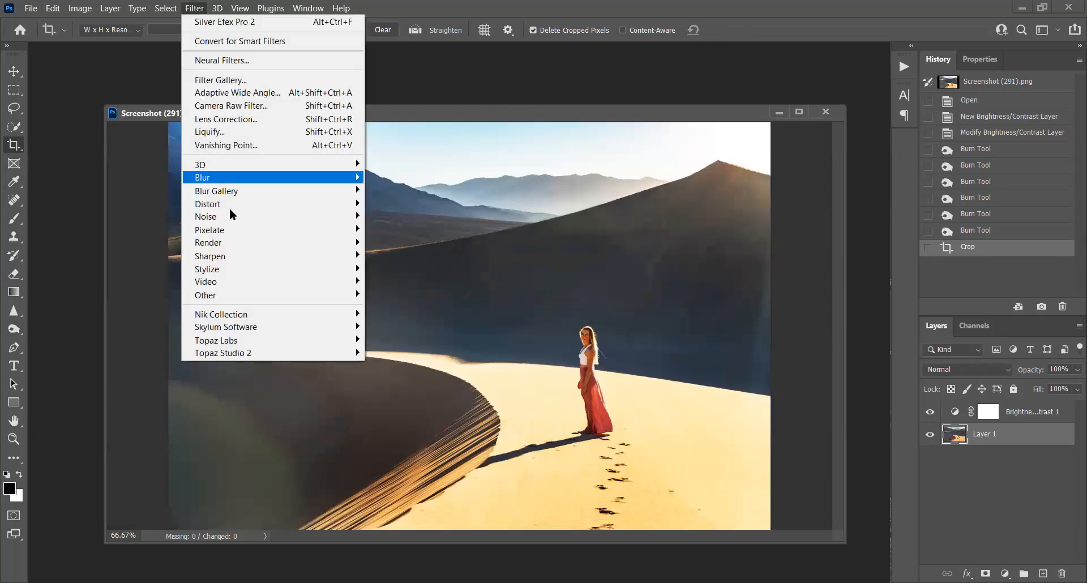
mouse_move(237, 314)
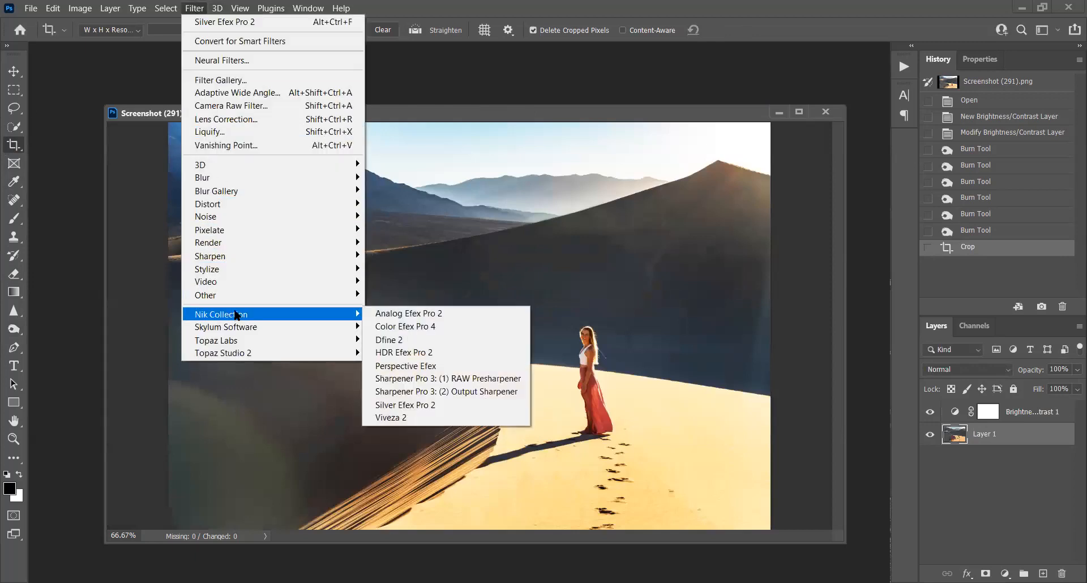
left_click(442, 404)
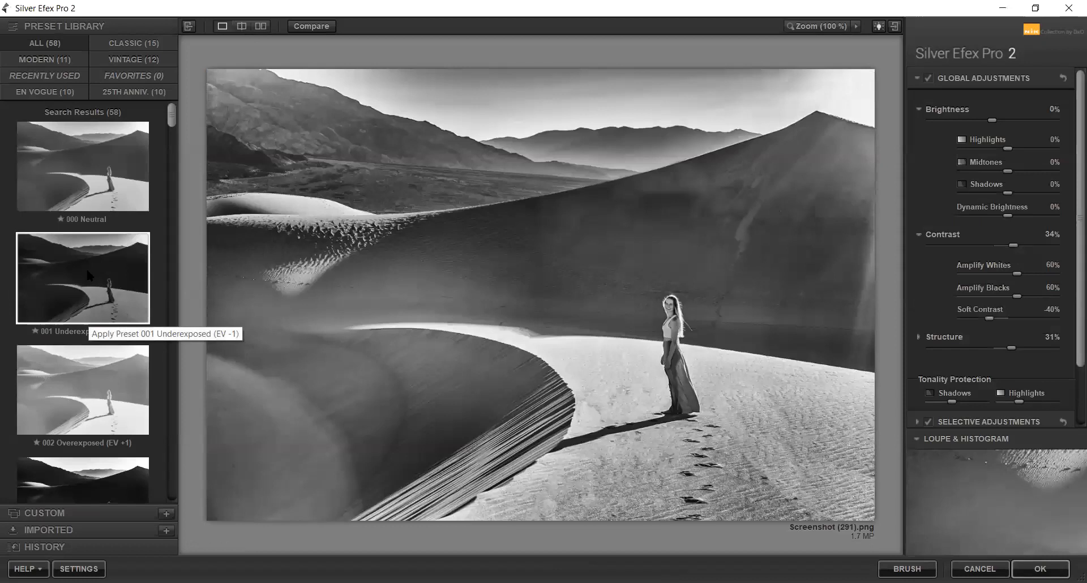
Try the 001 Underexposed (EV -1) and 003 High Contrast (harsh) presets on the dune photo.
scroll(87, 272, "down", 1)
left_click(87, 259)
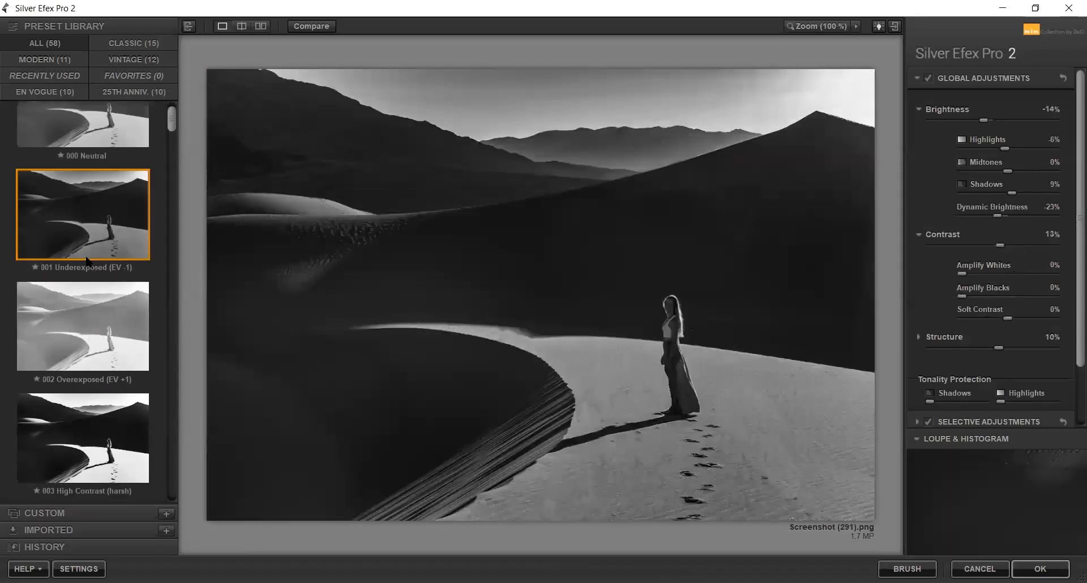
scroll(87, 259, "down", 1)
scroll(89, 266, "down", 1)
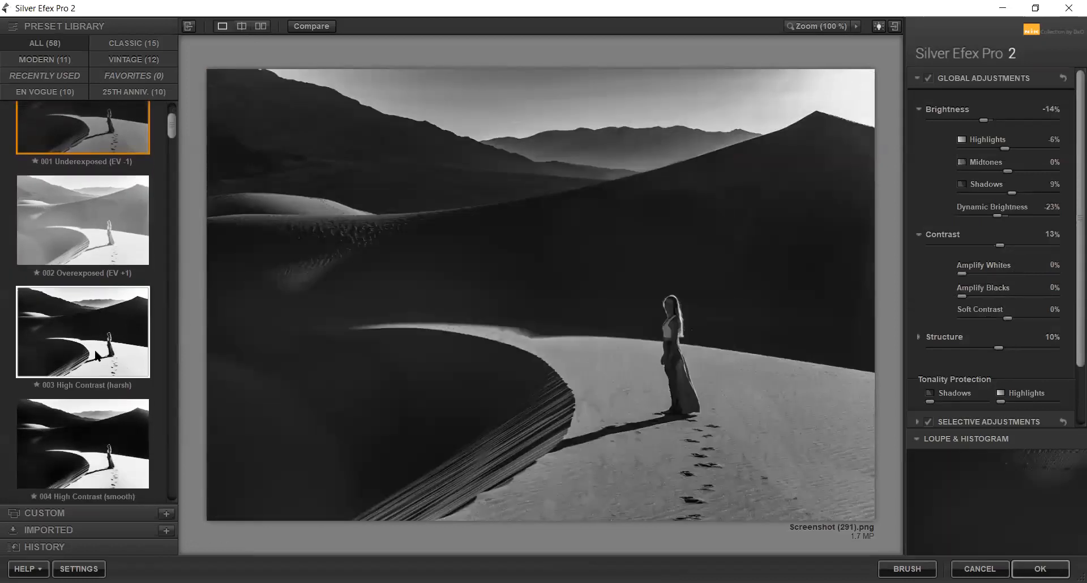
left_click(93, 351)
scroll(93, 351, "down", 3)
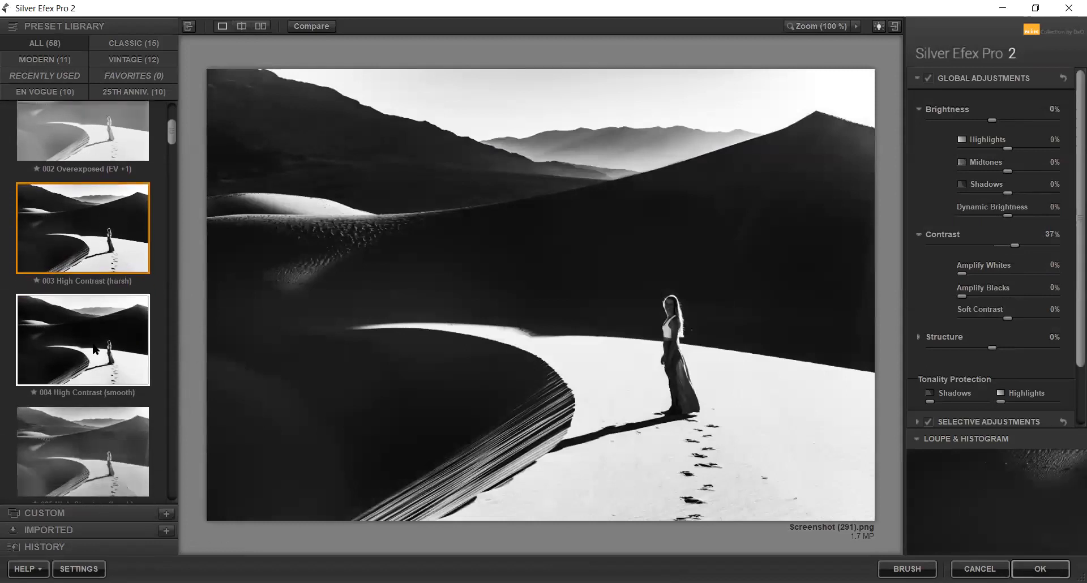
Apply the 005 High Structure (harsh) preset and set the global contrast to 42%.
left_click(94, 352)
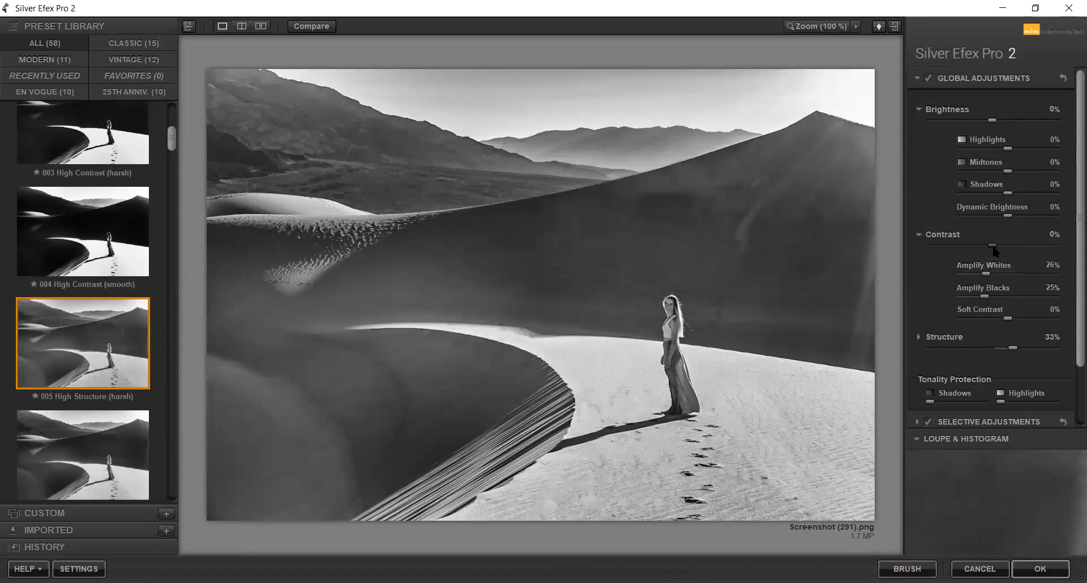
left_click_drag(992, 245, 1020, 242)
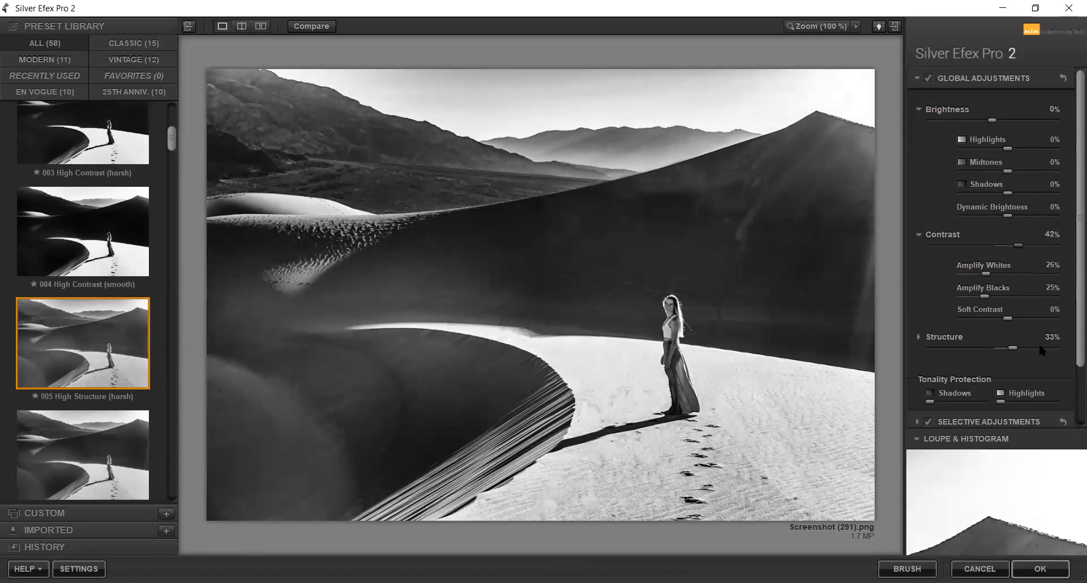
Try the 006 High Structure (smooth), 009 Low Key 1 and 011 Push Process (N +1.5) presets on the dune photo.
left_click(92, 459)
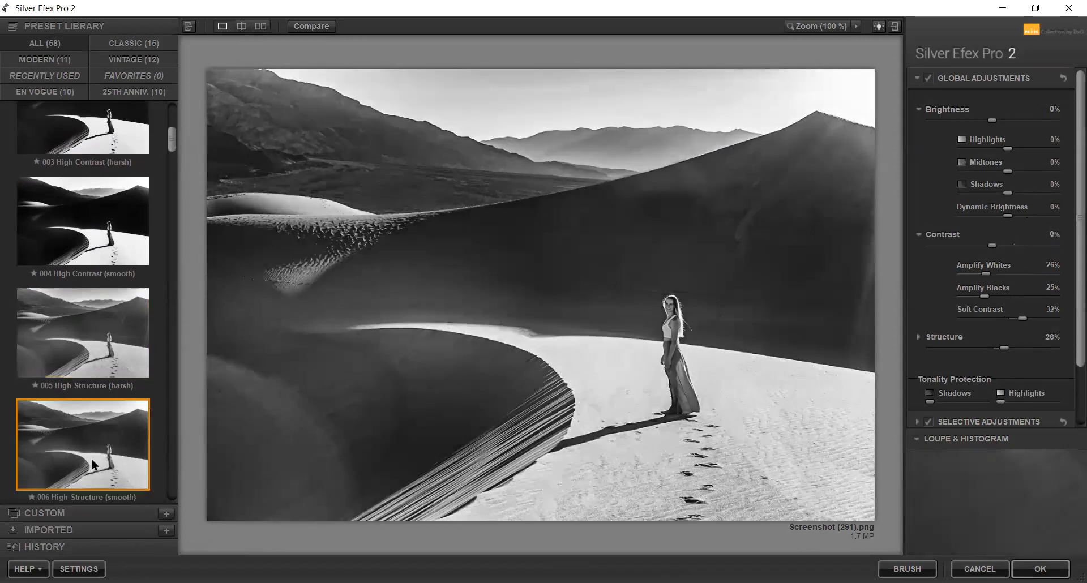
scroll(92, 453, "down", 2)
scroll(94, 430, "down", 4)
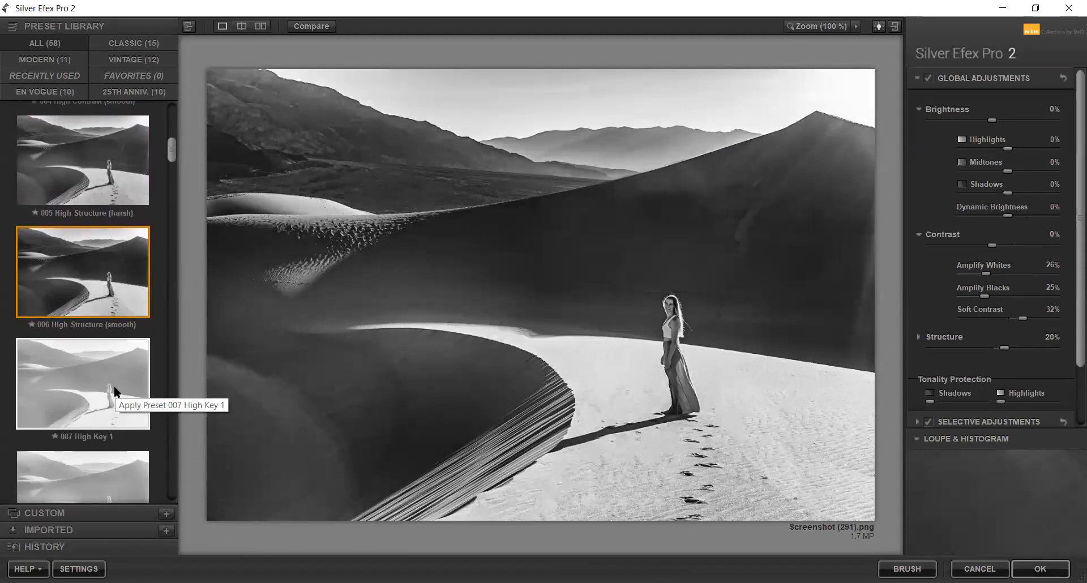
scroll(118, 392, "down", 1)
left_click(118, 389)
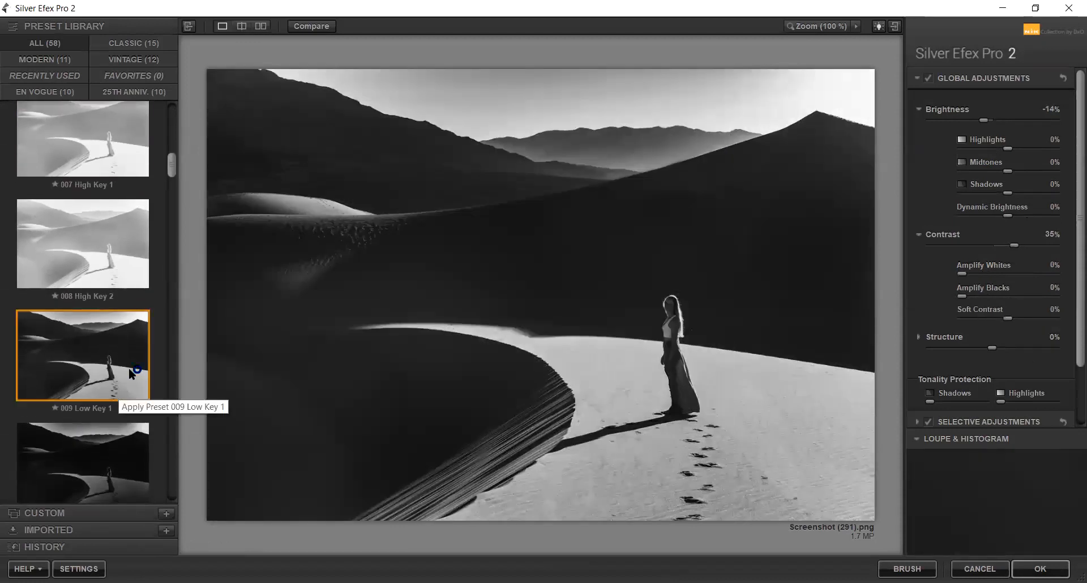
scroll(130, 373, "down", 3)
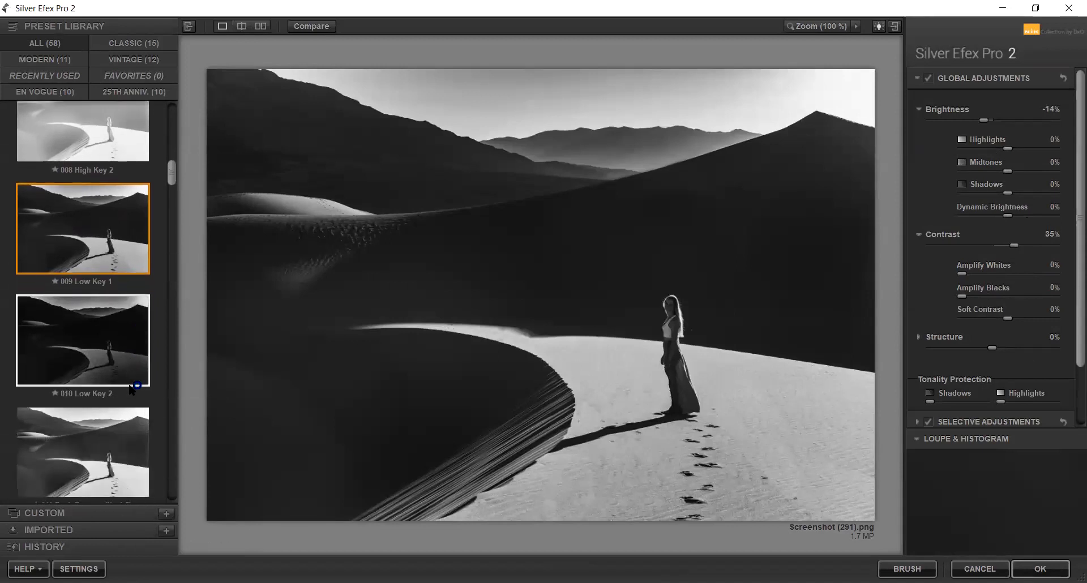
left_click(116, 420)
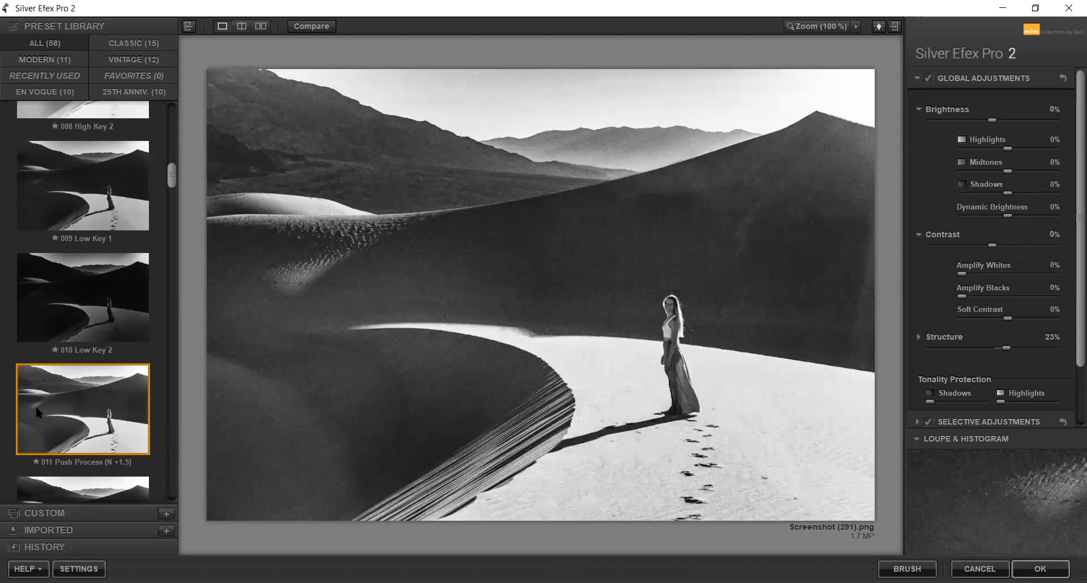
Try the 014 Grad ND (EV -2) preset and the 015 Full Dynamic (harsh) preset with global contrast at 59%.
scroll(39, 402, "down", 5)
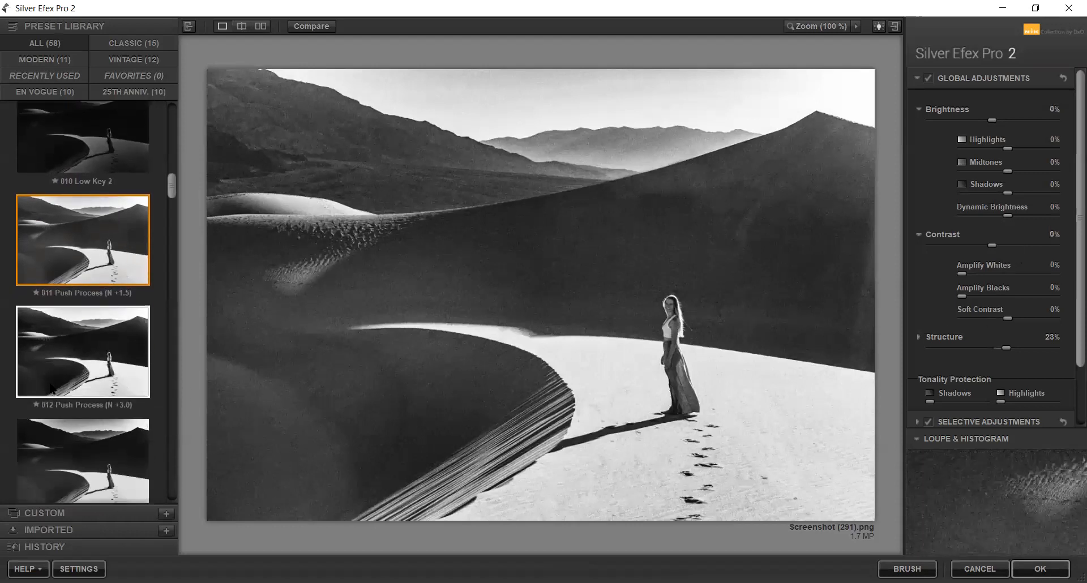
scroll(85, 404, "down", 1)
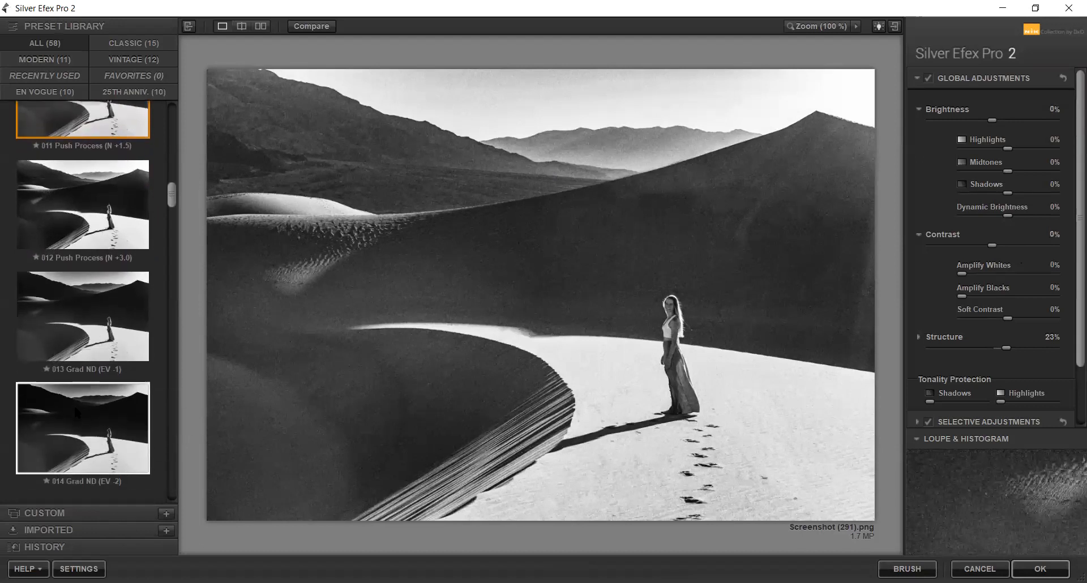
left_click(85, 404)
scroll(73, 420, "down", 2)
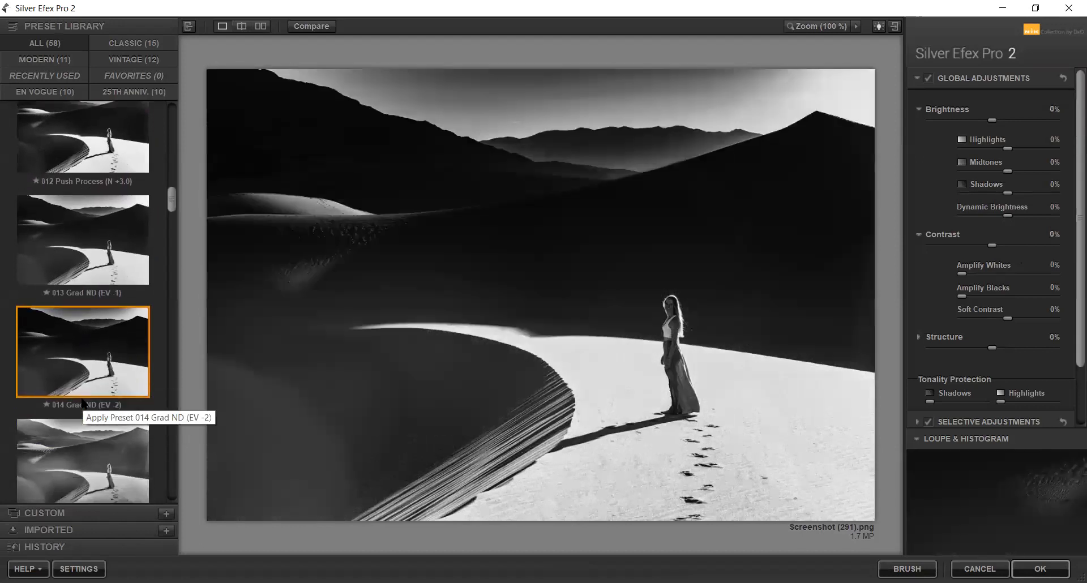
left_click(73, 421)
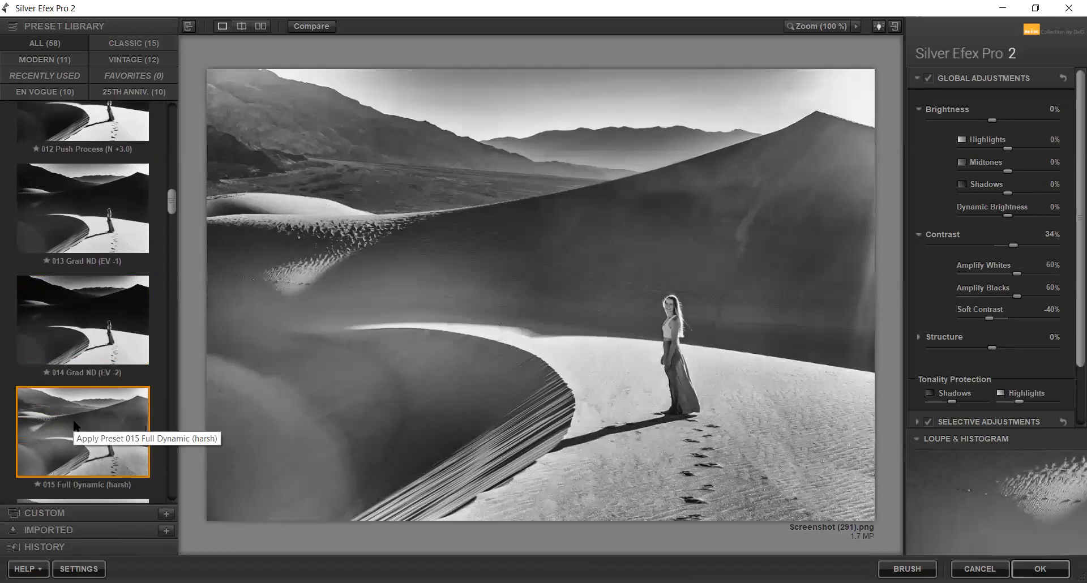
left_click(1029, 245)
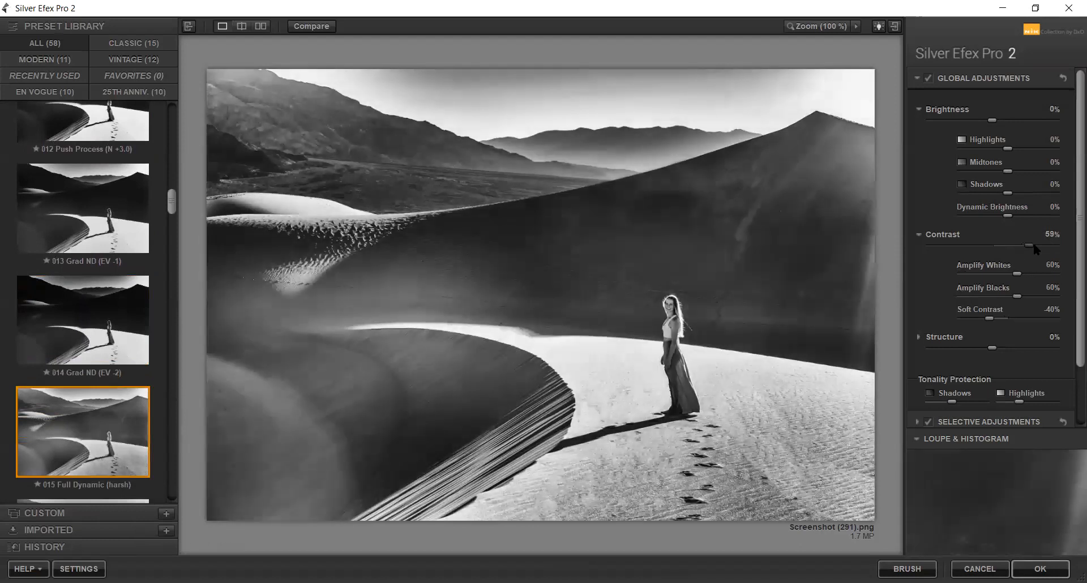
Convert the photo with the 011 Push Process (N +1.5) preset and move its Nik Collection layer above the brightness/contrast adjustment layer.
scroll(126, 343, "up", 2)
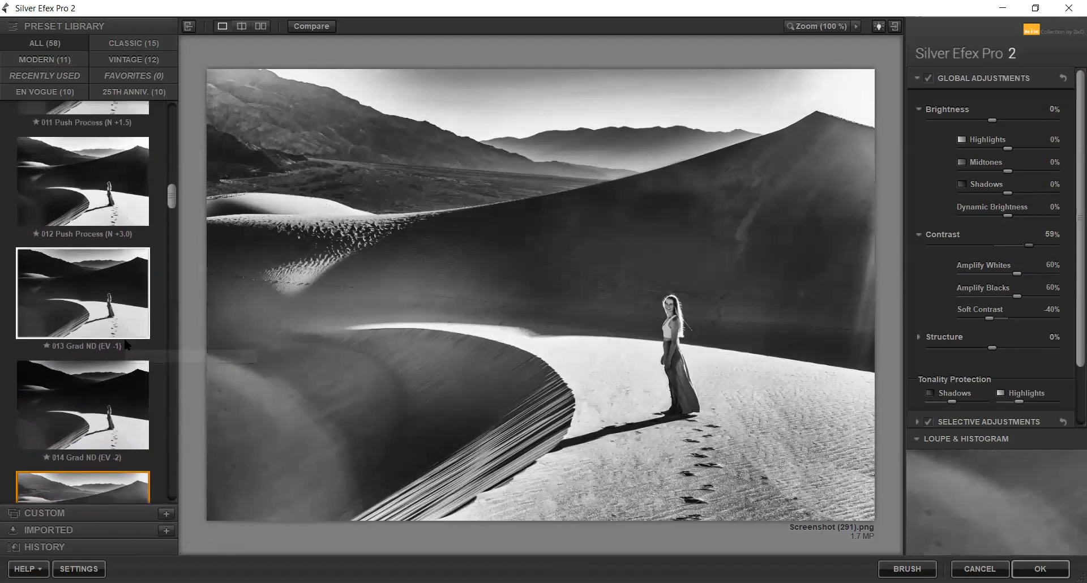
scroll(122, 339, "up", 3)
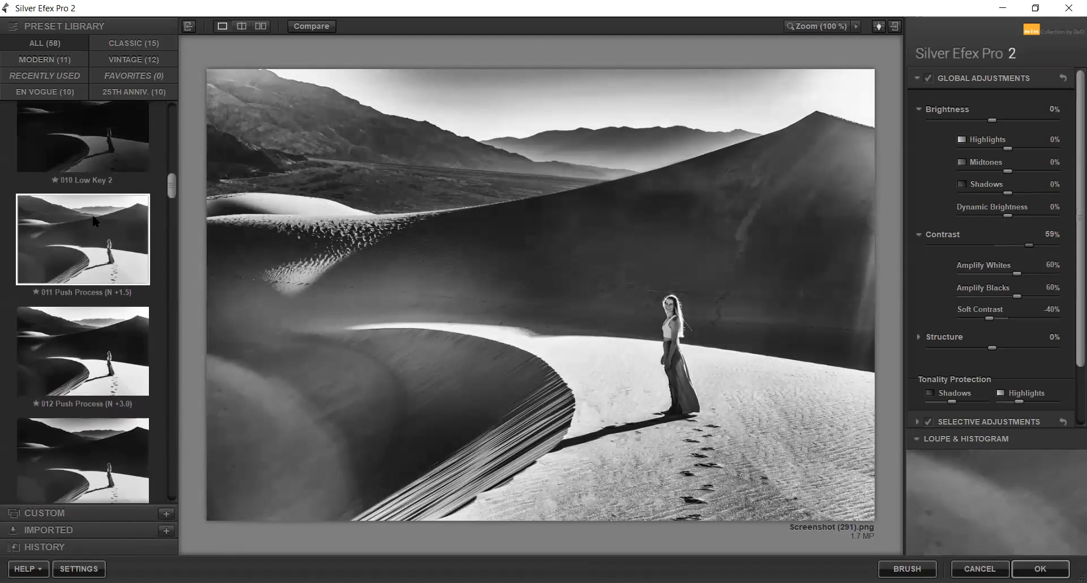
left_click(95, 220)
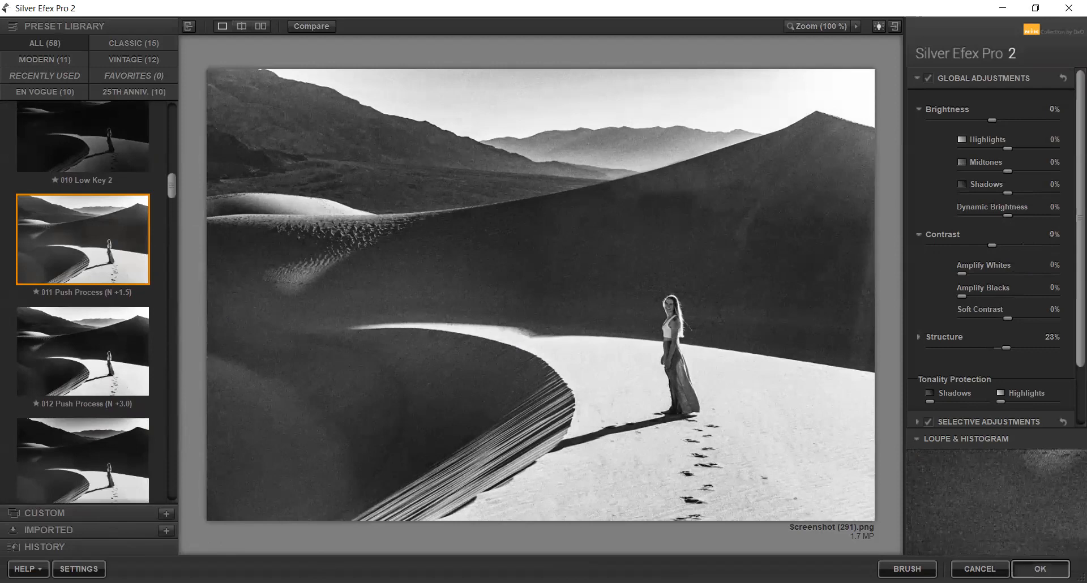
left_click(1039, 569)
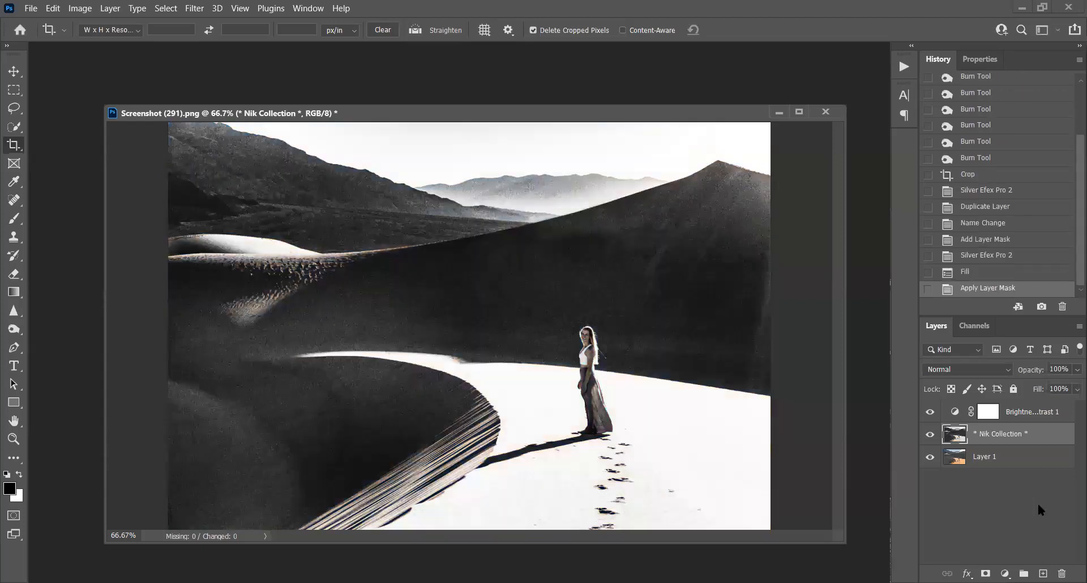
left_click_drag(1022, 440, 1018, 408)
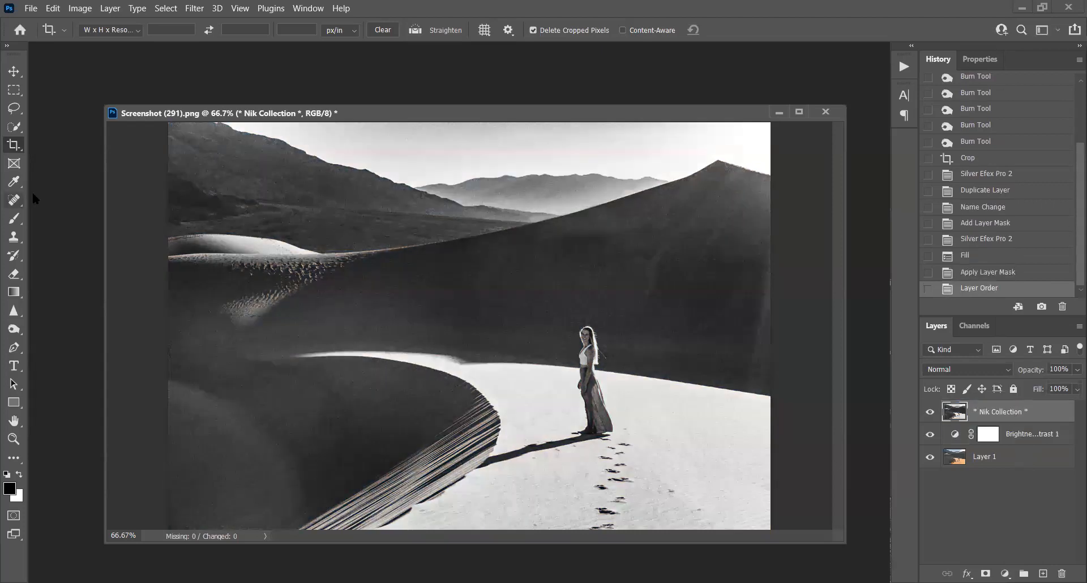
Crop away most of the sky along the photo's top and a narrow strip along its right edge.
left_click(14, 145)
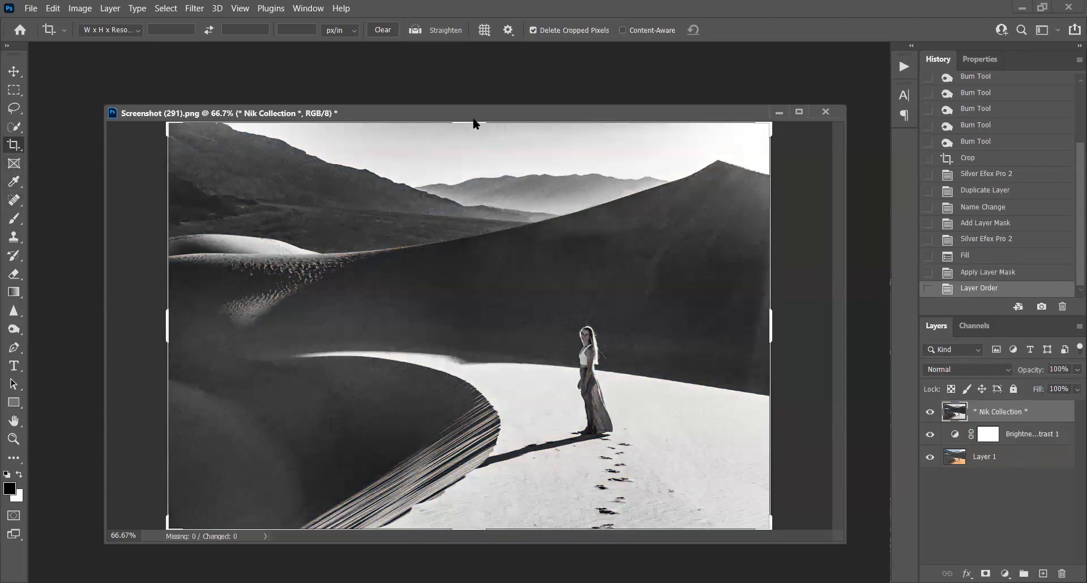
left_click_drag(464, 124, 461, 157)
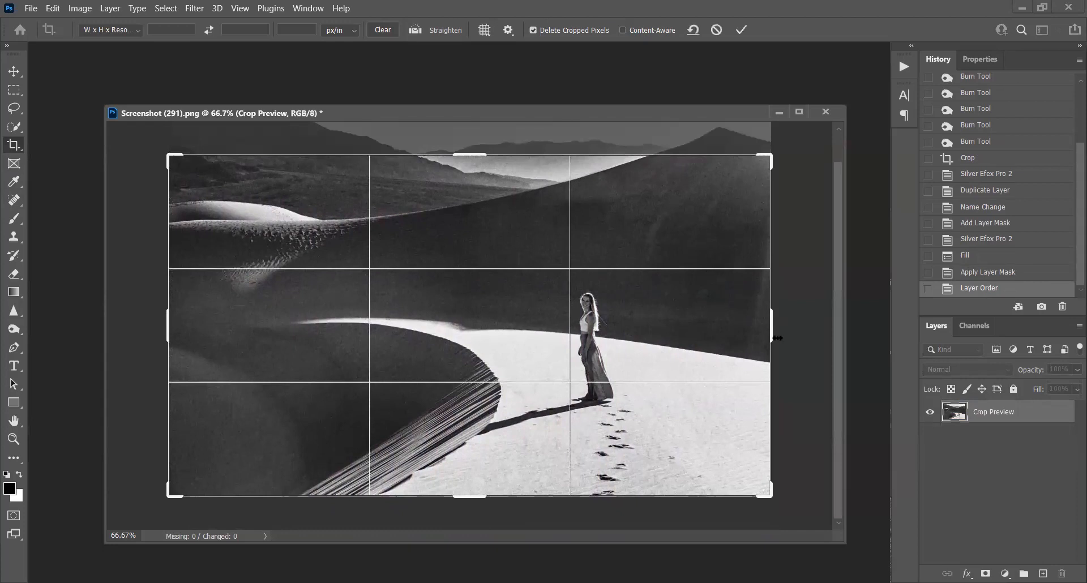
left_click_drag(771, 327, 757, 336)
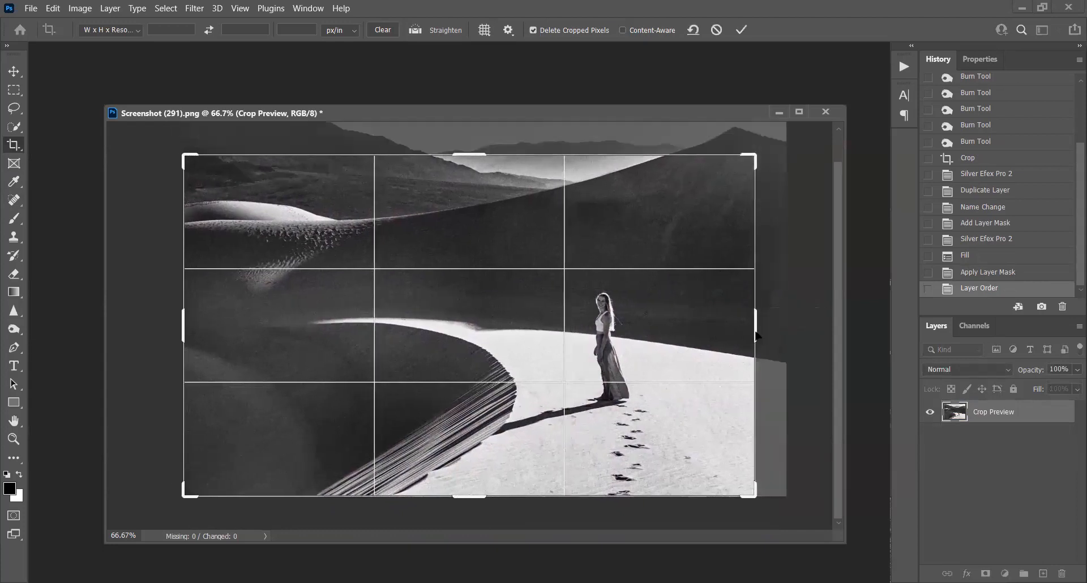
key("Return")
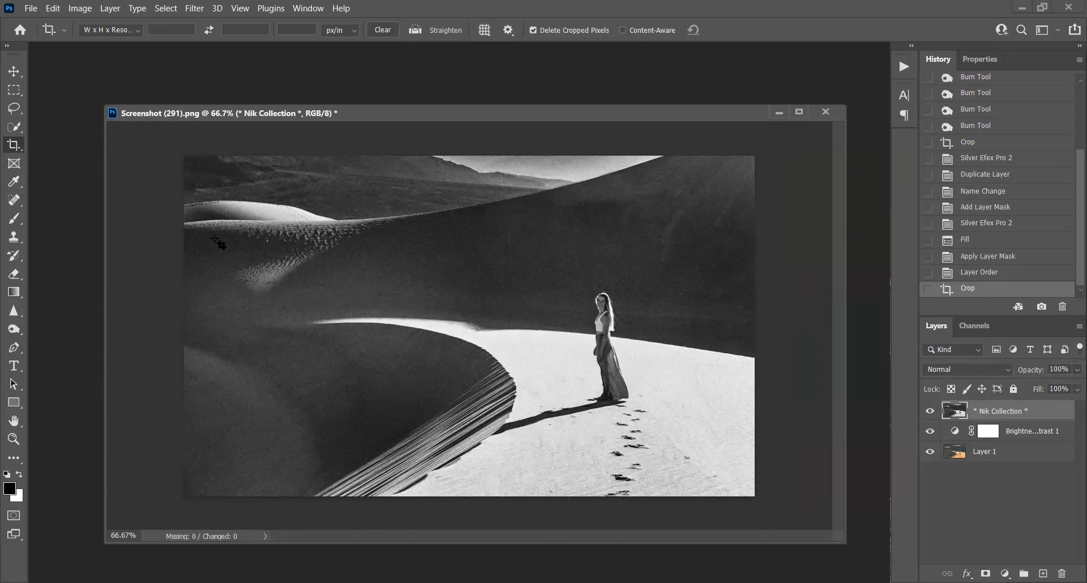
Darken the small bright dune in the upper-left background with the Burn Tool at brush sizes 125 and 80.
left_click(16, 329)
right_click(16, 328)
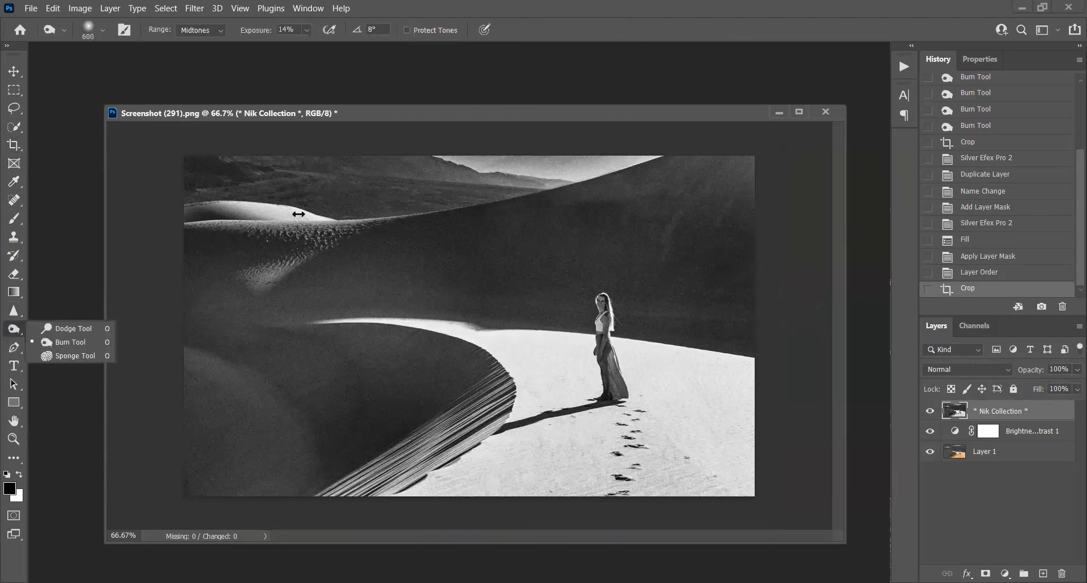
left_click(286, 209)
key("bracketleft")
key("bracketleft")
key("bracketleft")
key("bracketleft")
key("bracketleft")
key("bracketleft")
key("bracketleft")
key("bracketleft")
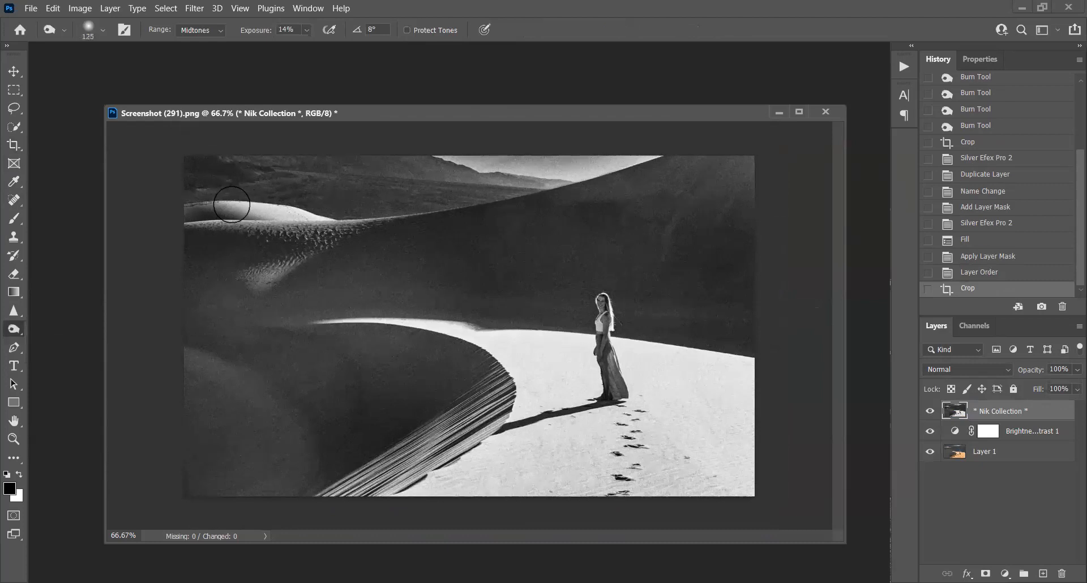
mouse_move(231, 205)
left_mouse_down()
mouse_move(310, 213)
mouse_move(233, 207)
left_mouse_up()
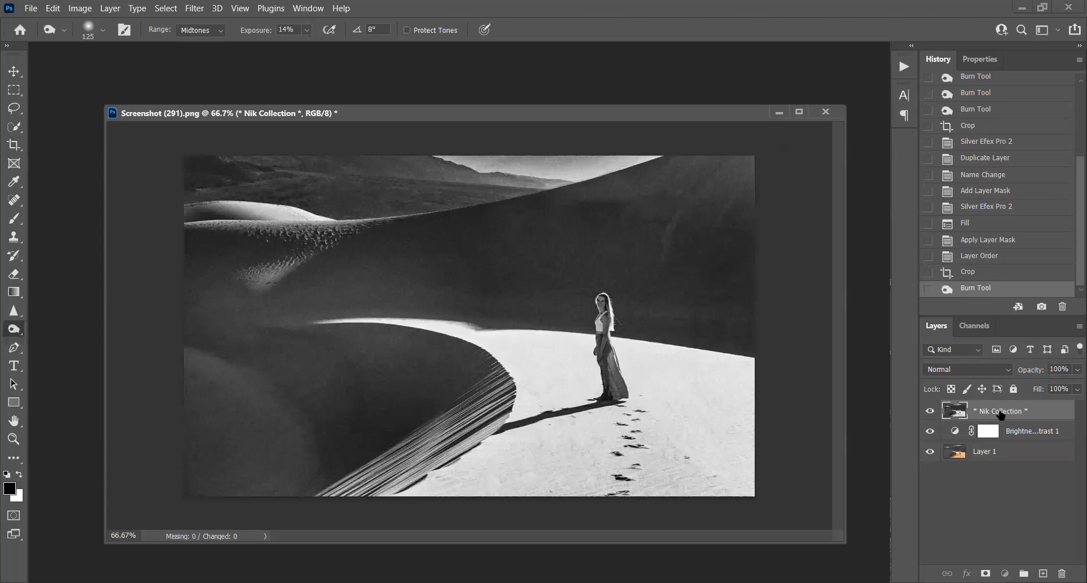
key("bracketleft")
key("bracketleft")
key("bracketleft")
mouse_move(208, 207)
left_mouse_down()
mouse_move(328, 206)
mouse_move(320, 210)
left_mouse_up()
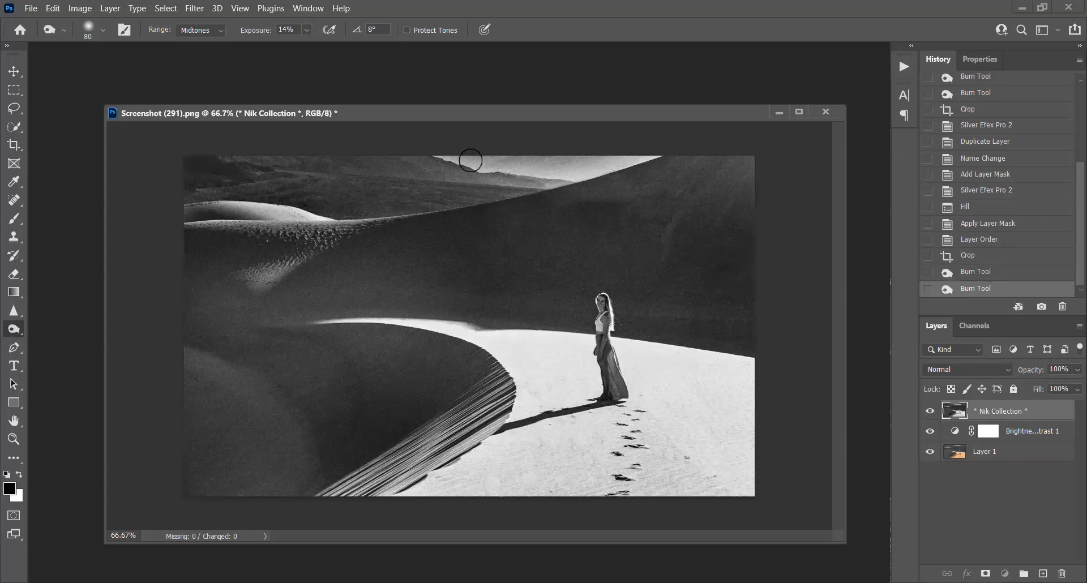
Burn the bright strip of sky above the distant mountains with the brush size at 100.
key("bracketright")
key("bracketright")
mouse_move(635, 155)
left_mouse_down()
mouse_move(586, 175)
mouse_move(404, 139)
mouse_move(508, 173)
left_mouse_up()
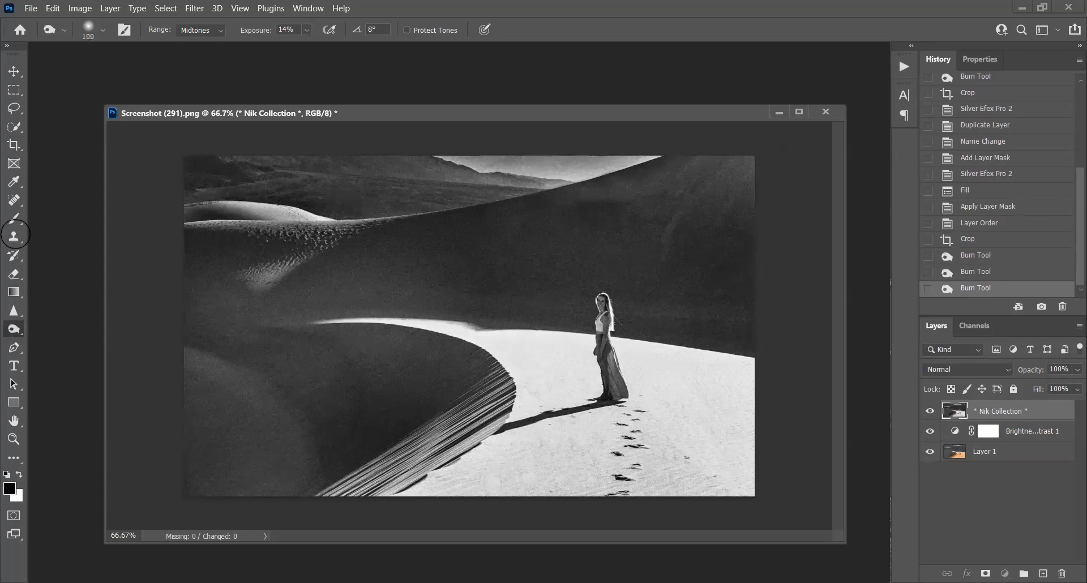
Burn around the outer edges of the dune photo with the brush enlarged to 200 and 300.
key("bracketright")
key("bracketright")
key("bracketright")
key("bracketright")
key("bracketright")
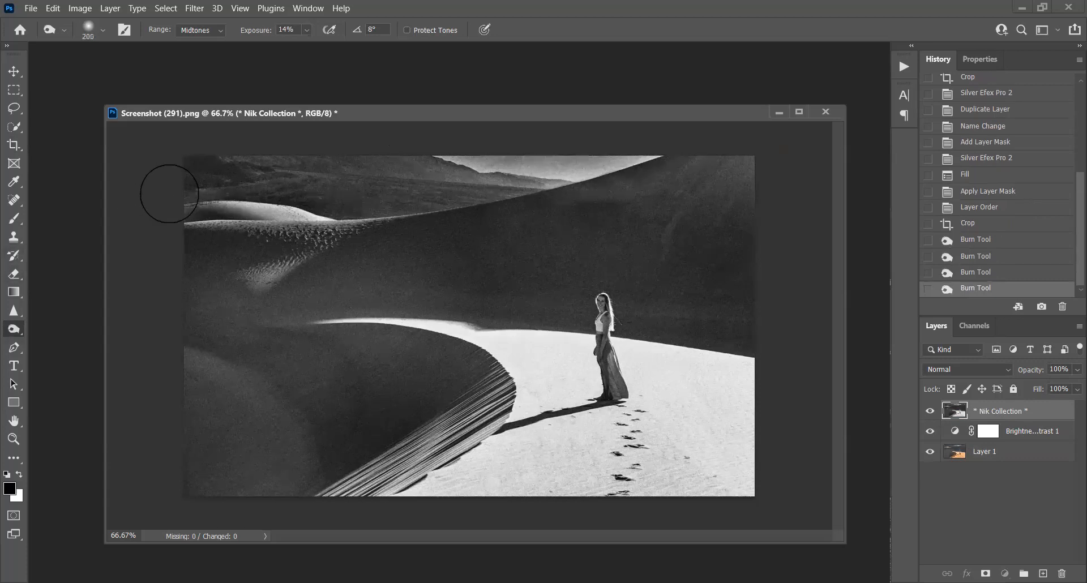
mouse_move(586, 160)
left_mouse_down()
mouse_move(685, 176)
mouse_move(686, 138)
left_mouse_up()
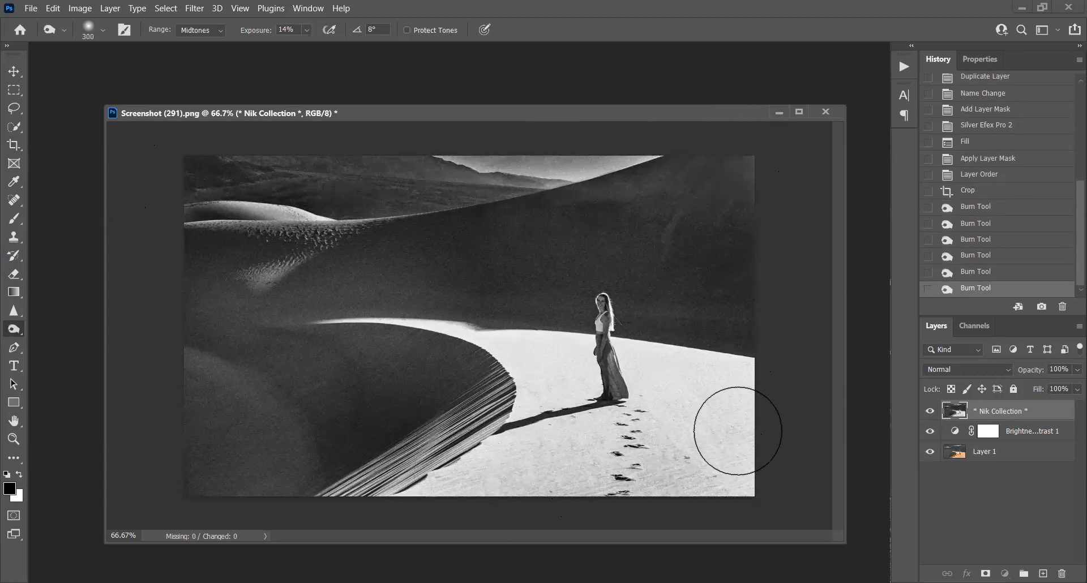
mouse_move(720, 457)
left_mouse_down()
mouse_move(399, 453)
mouse_move(45, 503)
left_mouse_up()
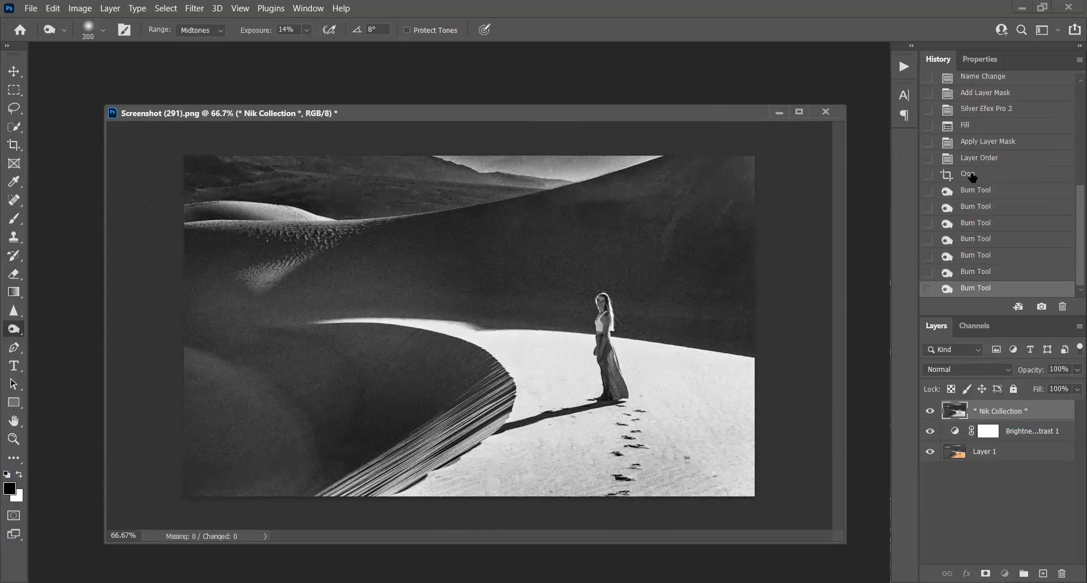
Compare the cropped history state with the last burn state, and close Screenshot (291).png without saving.
left_click(973, 175)
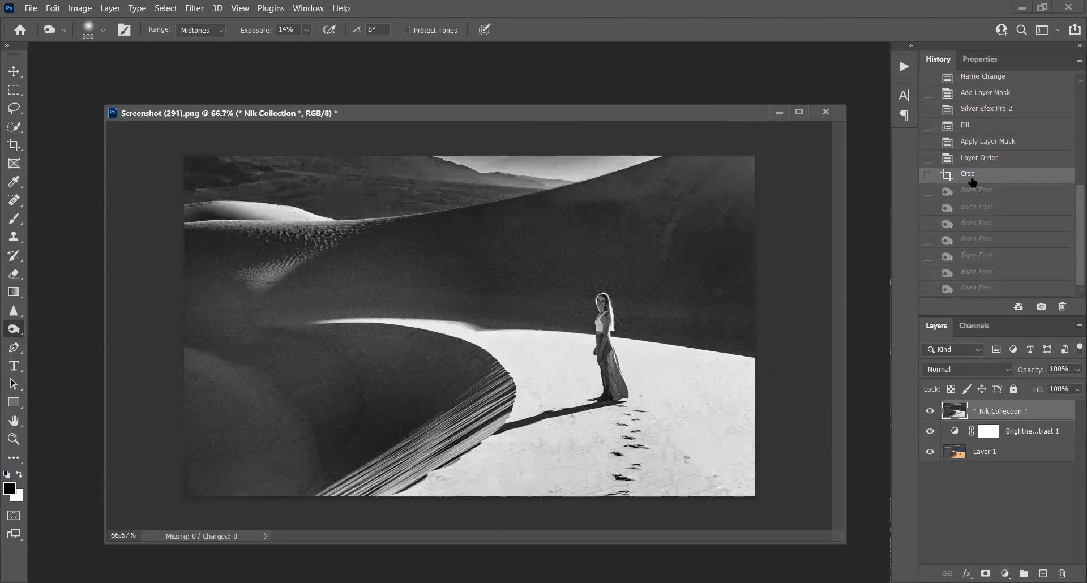
left_click(962, 290)
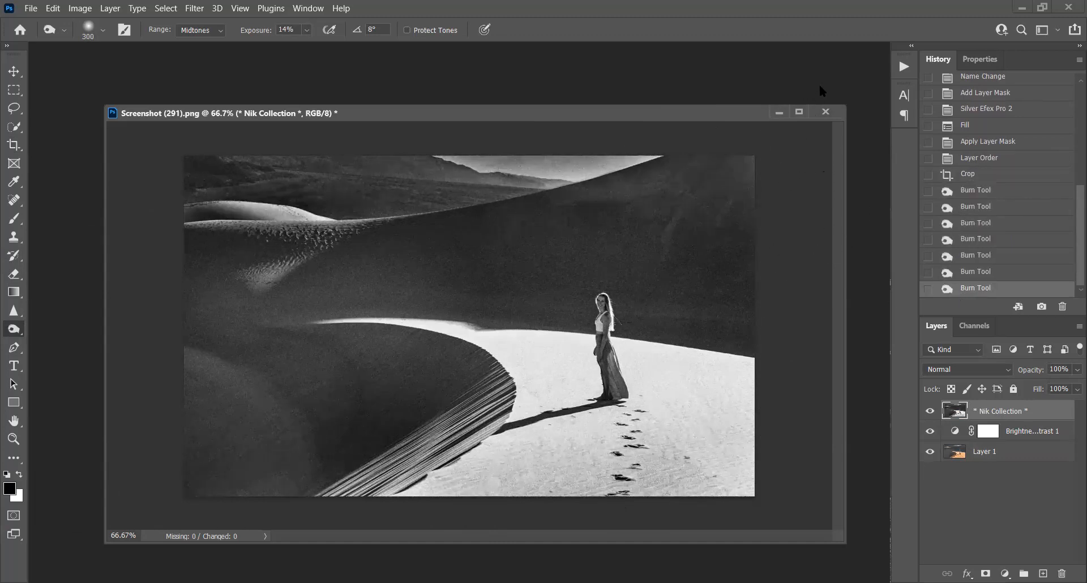
left_click(827, 114)
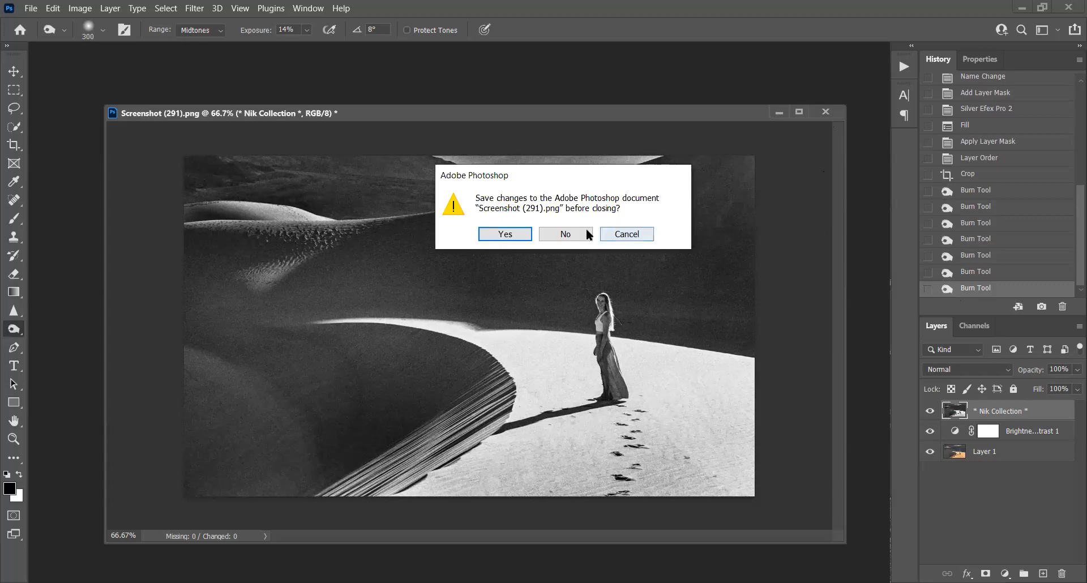
left_click(583, 231)
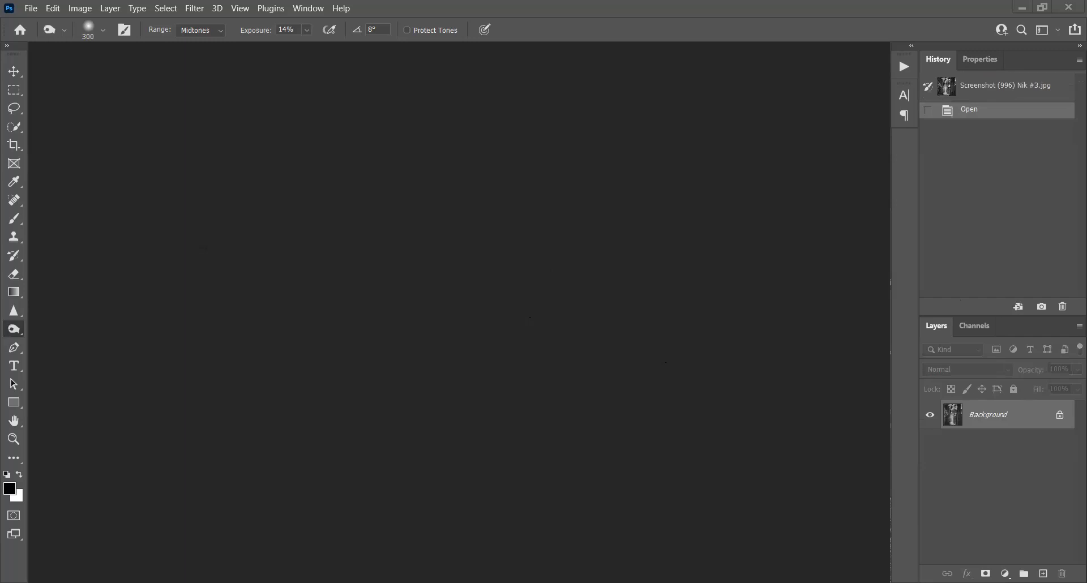
Open JJM2424 Buondono Winery Tuscany Line and Color.jpg, the JPG version, and reposition its window in the workspace.
left_click(31, 9)
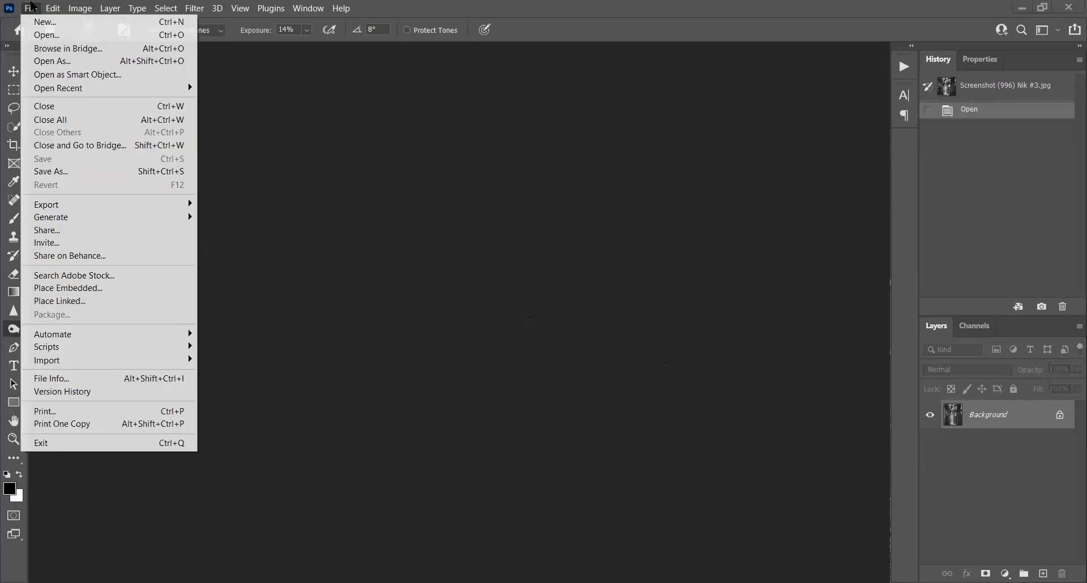
left_click(38, 35)
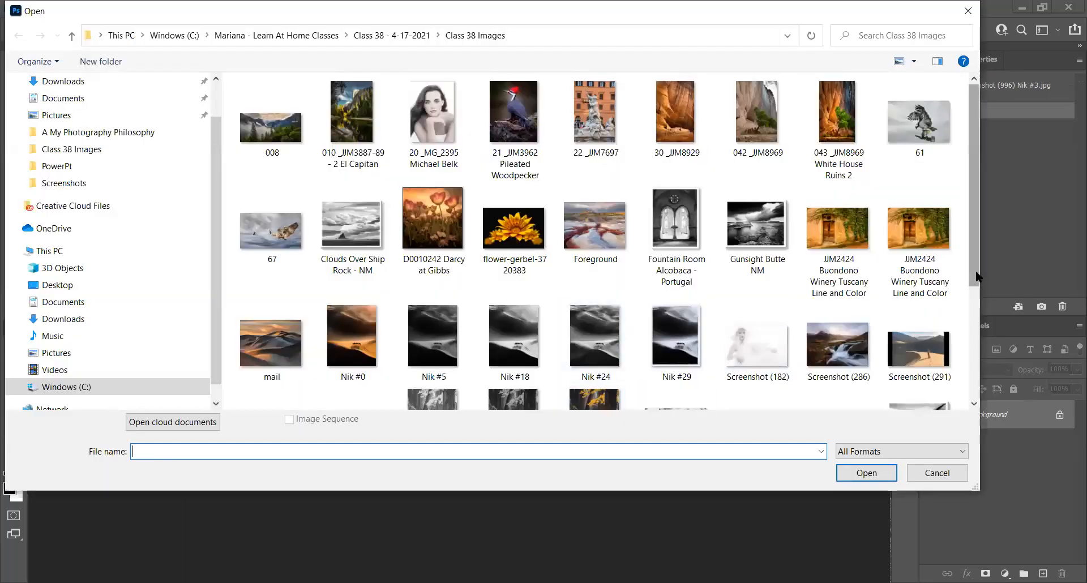
mouse_move(861, 228)
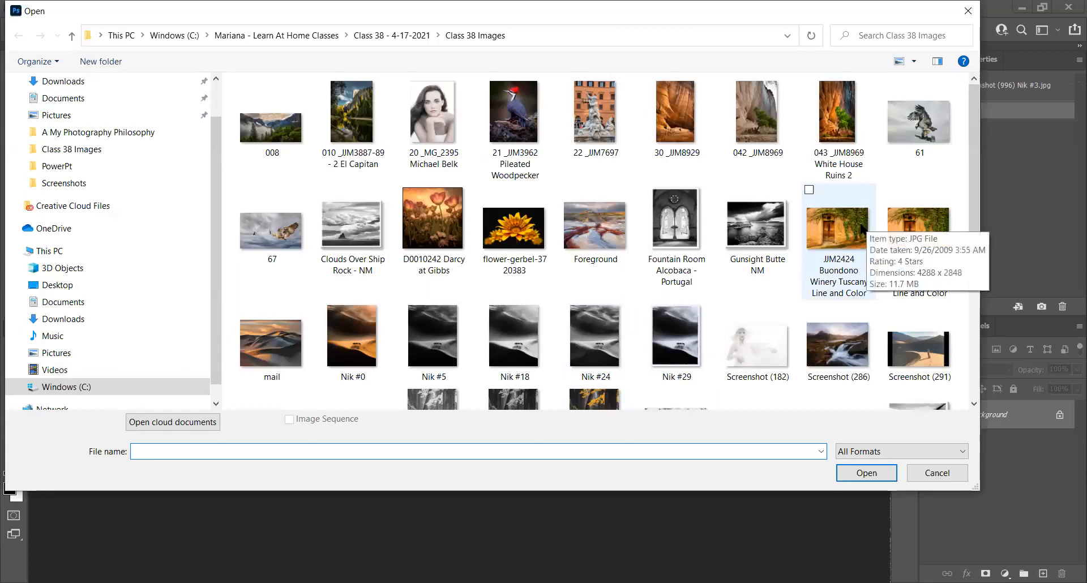
mouse_move(927, 227)
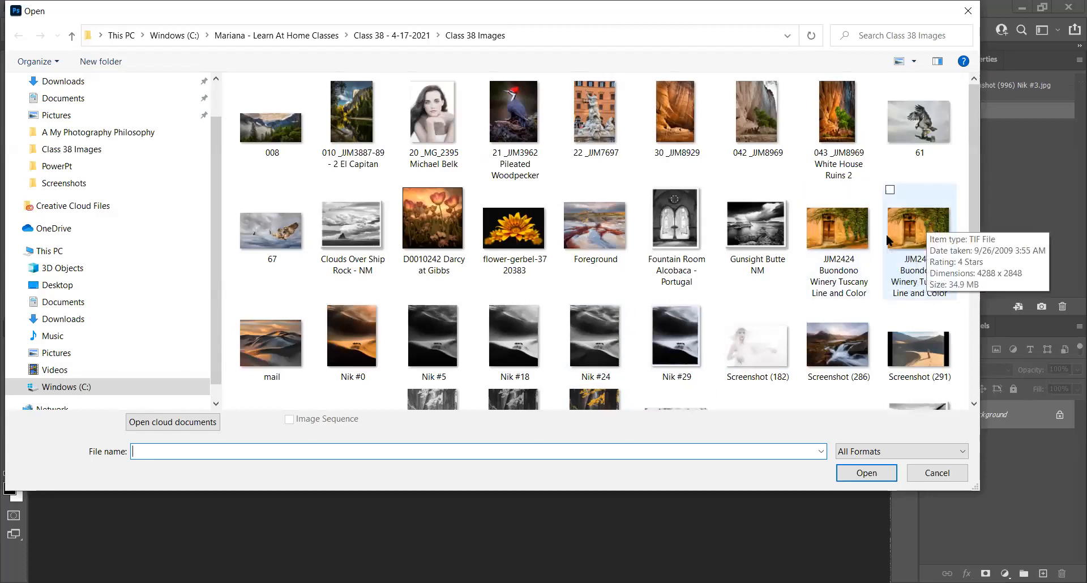
left_click(827, 234)
key("Return")
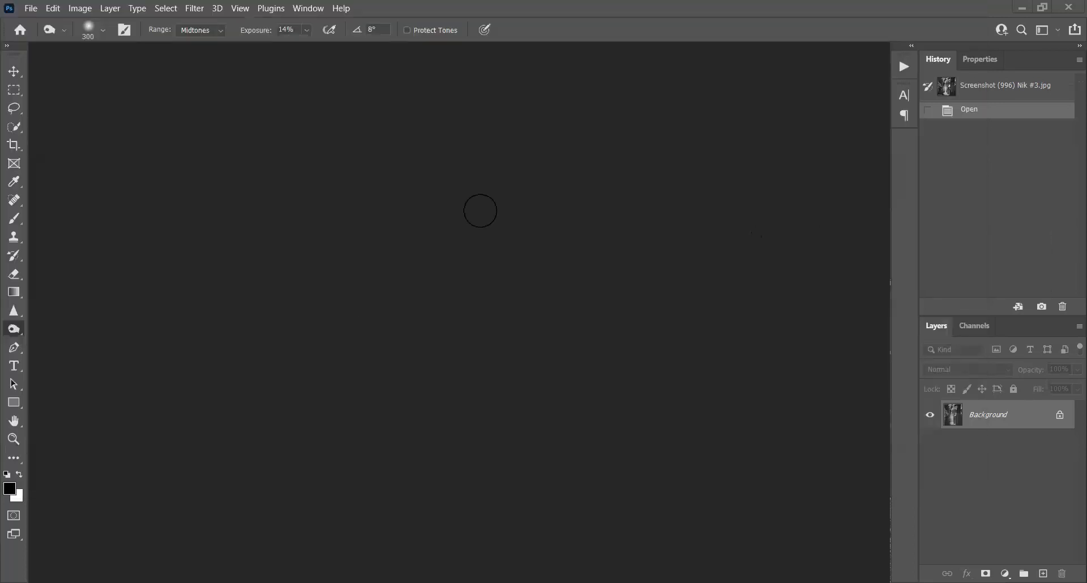
left_click_drag(399, 56, 554, 150)
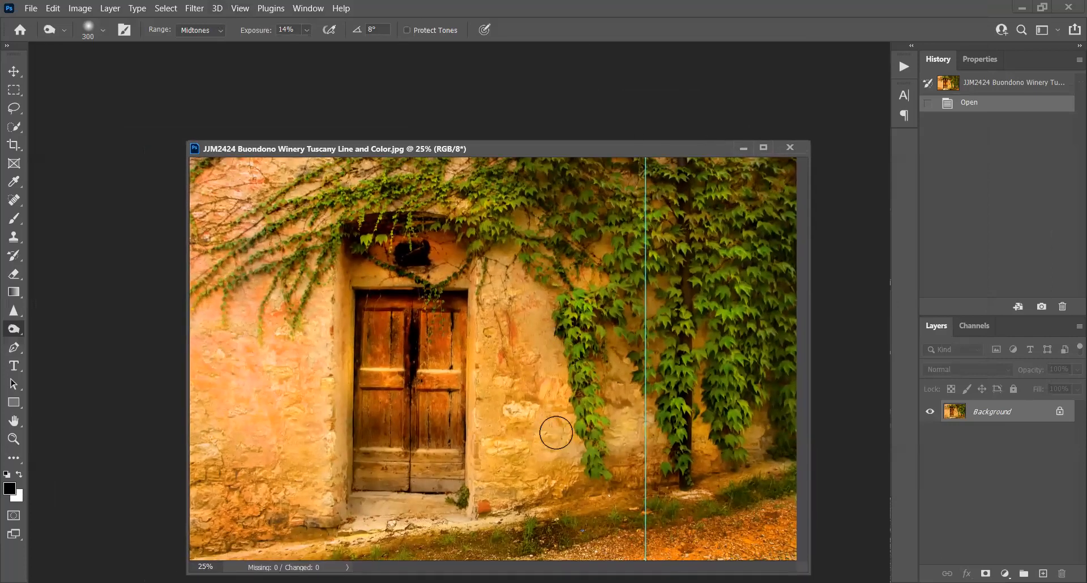
Turn off Extras to hide the vertical guide on the winery photo, and move the image window higher.
left_click(238, 9)
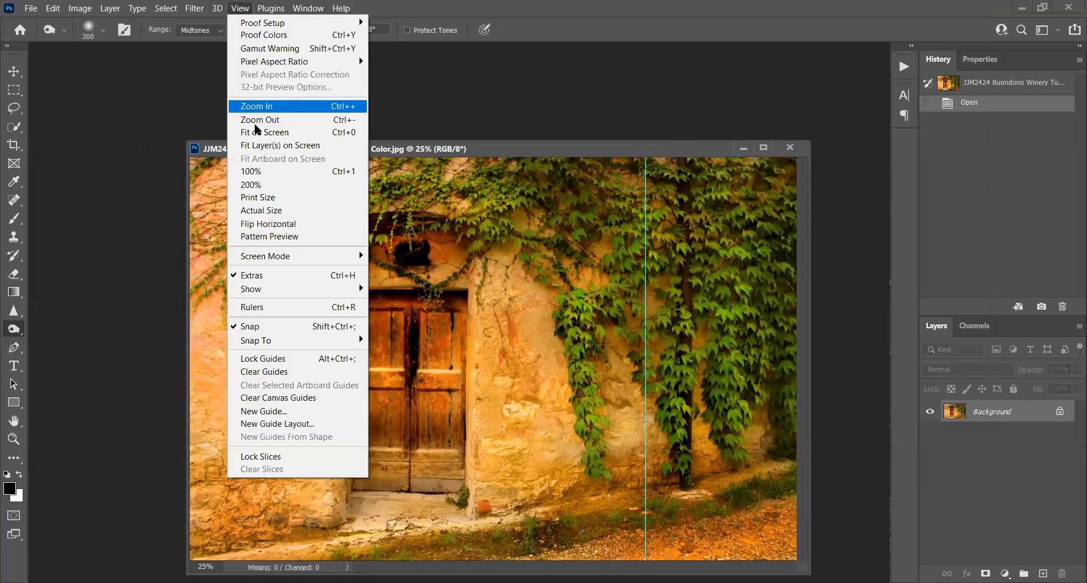
left_click(279, 276)
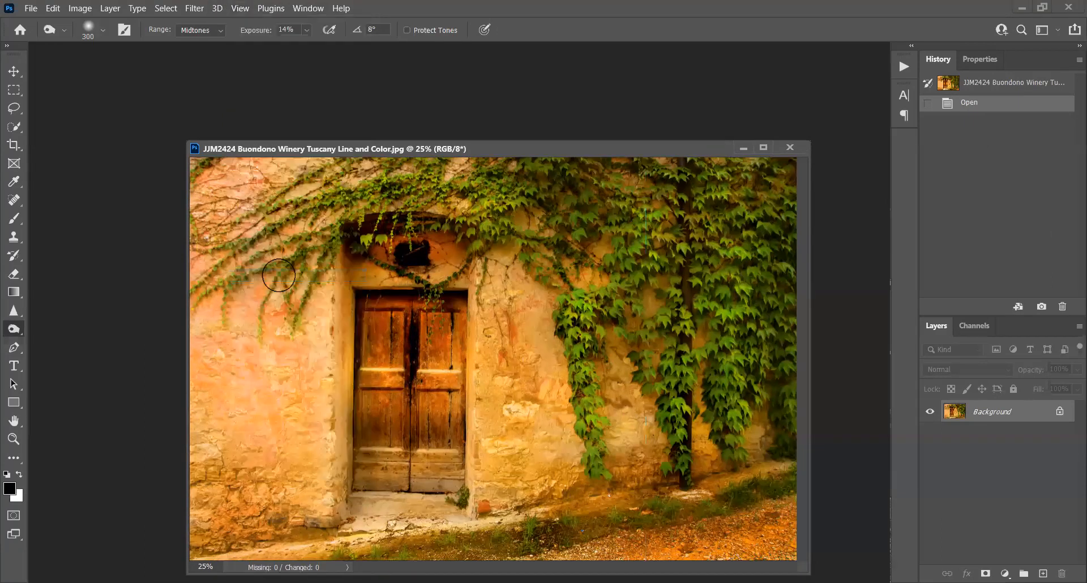
left_click_drag(556, 145, 515, 92)
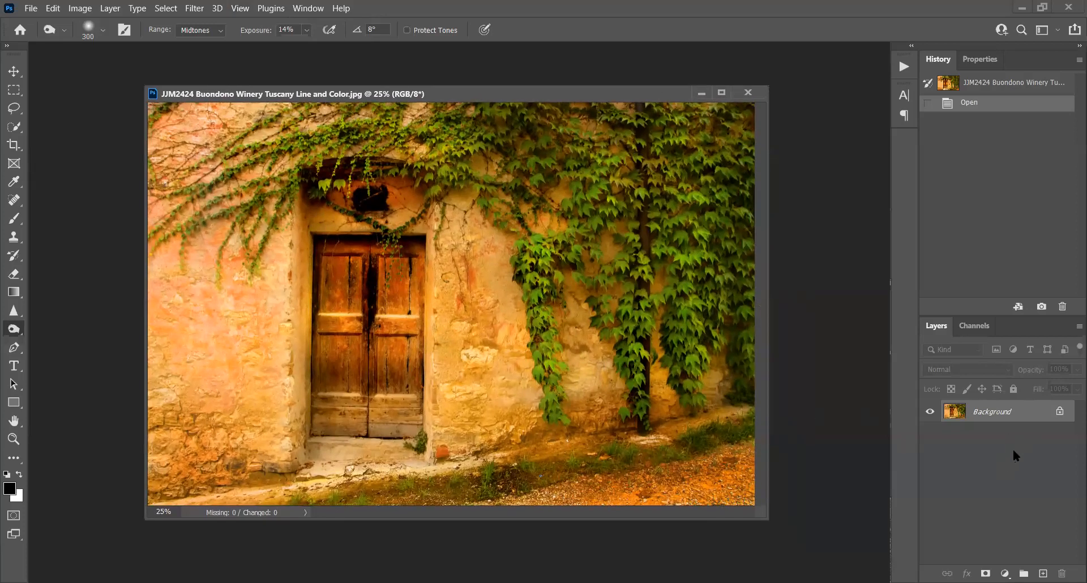
Launch Silver Efex Pro 2 from the Nik Collection filters on the winery photo.
left_click(192, 11)
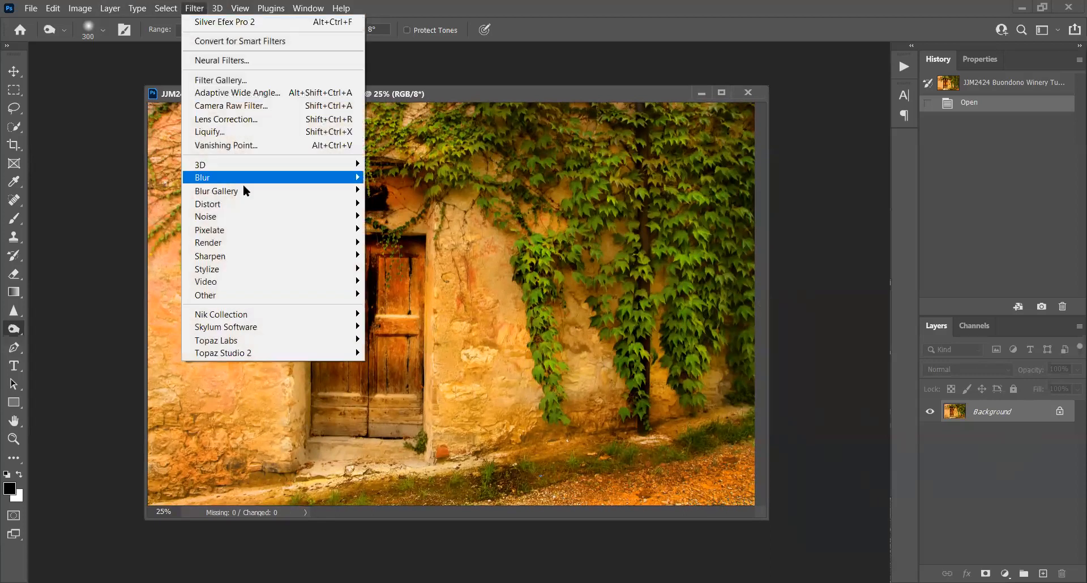
mouse_move(279, 315)
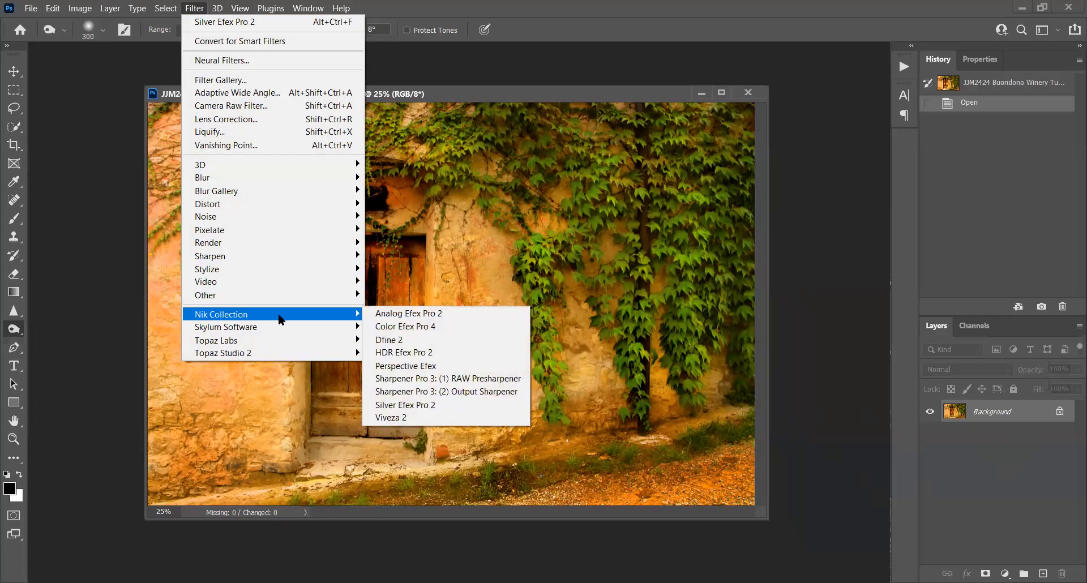
left_click(426, 406)
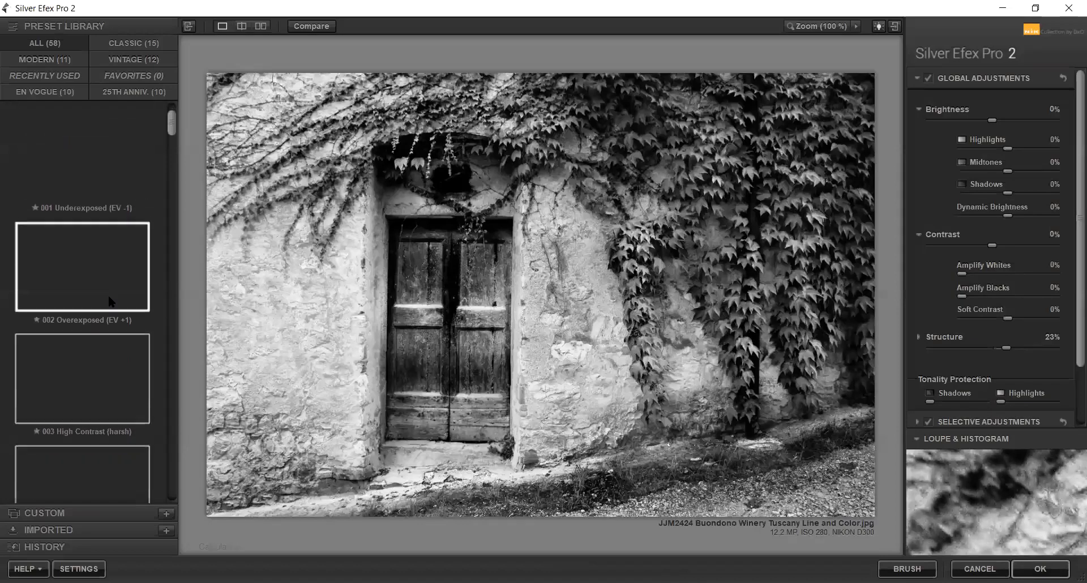
Try the presets 002 Overexposed (EV +1), 005 High Structure (harsh) and 006 High Structure (smooth) on the winery photo.
scroll(107, 300, "down", 3)
left_click(46, 178)
scroll(45, 204, "down", 1)
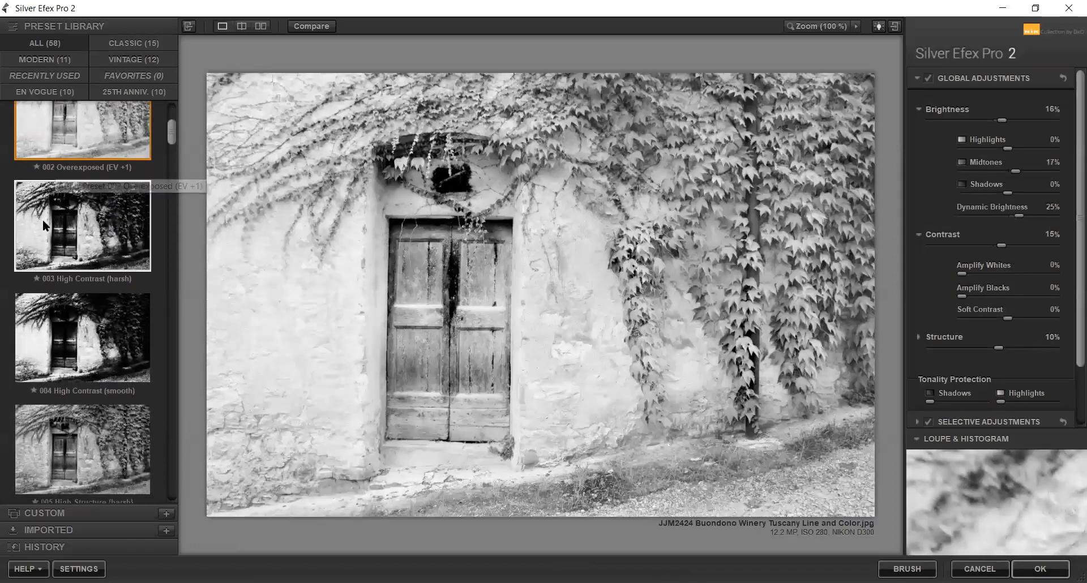
scroll(43, 219, "up", 3)
scroll(45, 226, "up", 1)
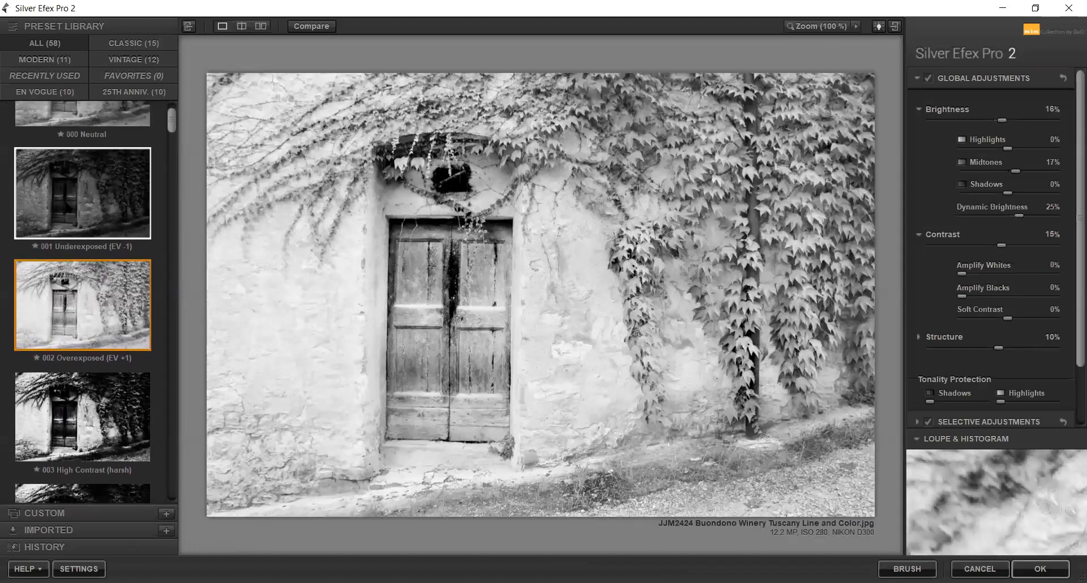
scroll(60, 202, "down", 3)
scroll(42, 263, "down", 2)
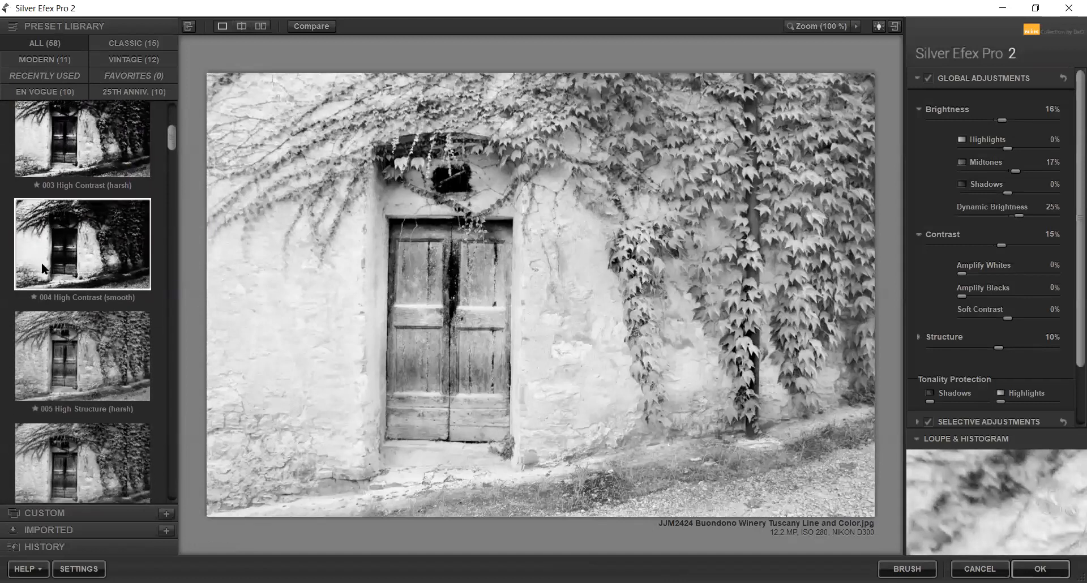
left_click(76, 355)
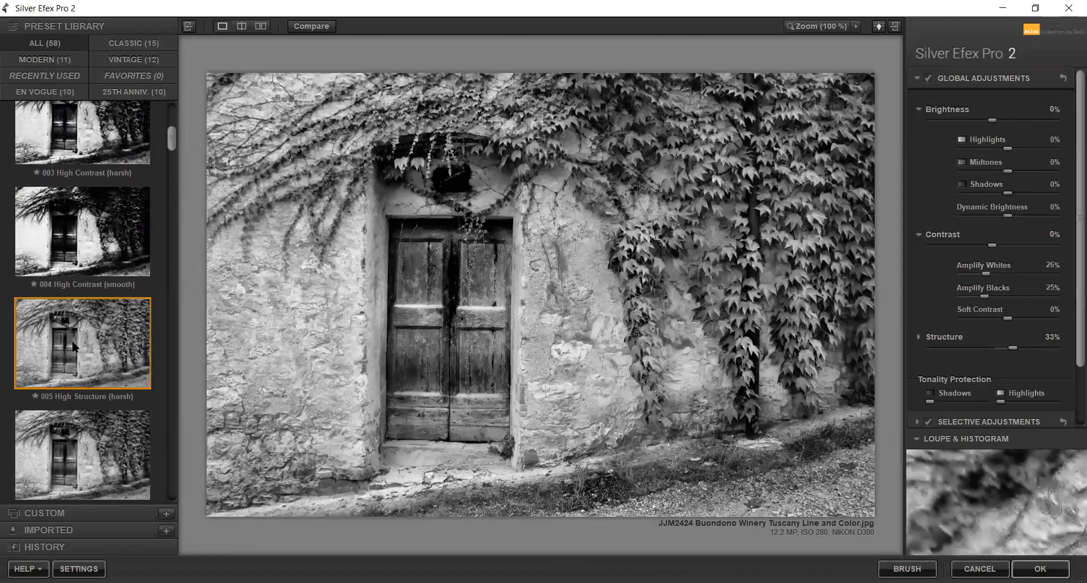
scroll(81, 334, "down", 1)
left_click(86, 372)
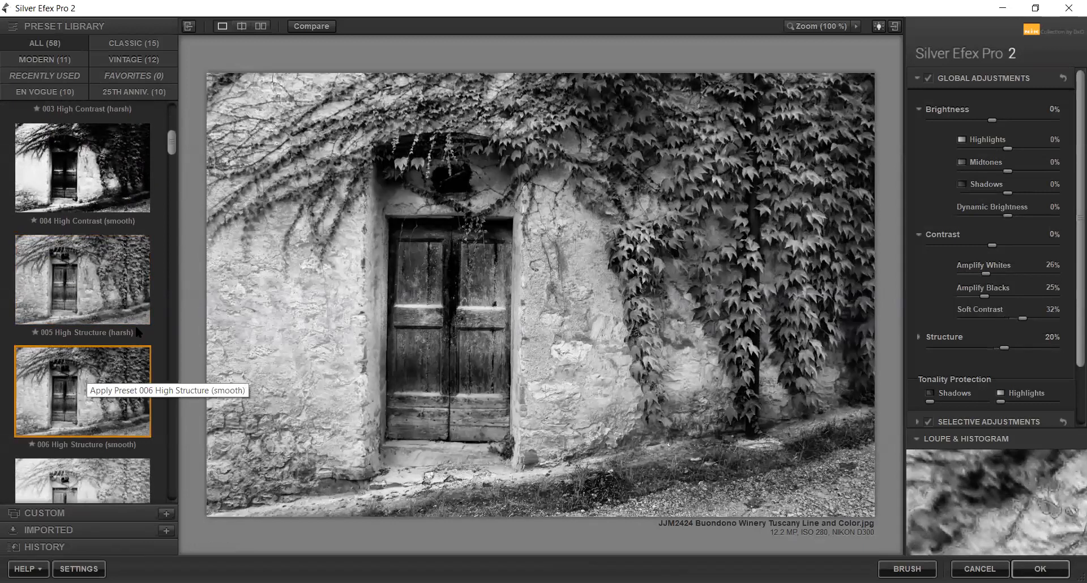
Apply the preset 015 Full Dynamic (harsh) to the winery photo.
scroll(119, 327, "down", 6)
scroll(115, 331, "down", 4)
scroll(117, 331, "down", 4)
scroll(106, 343, "down", 4)
left_click(108, 342)
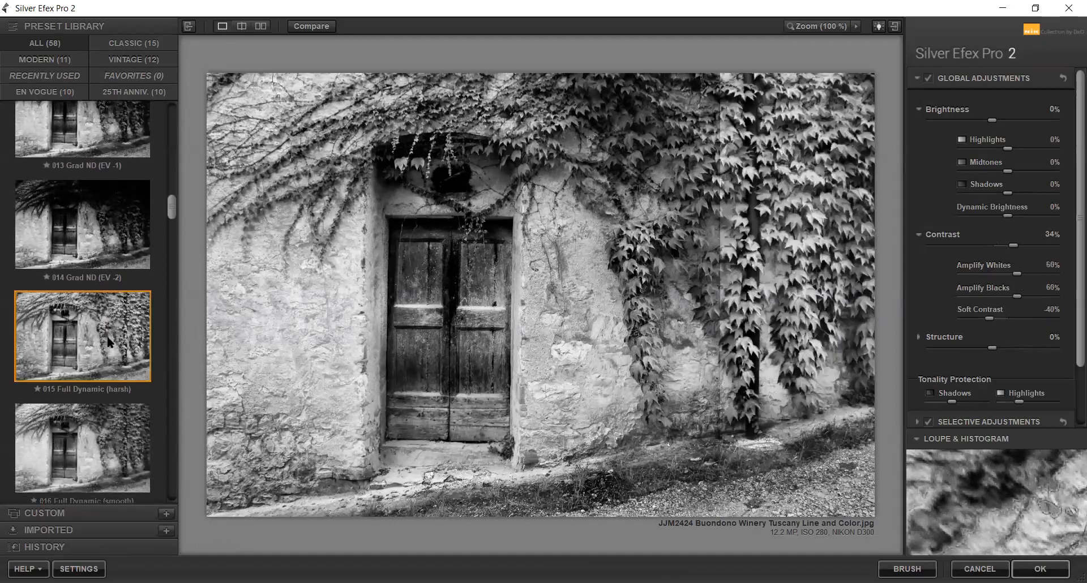
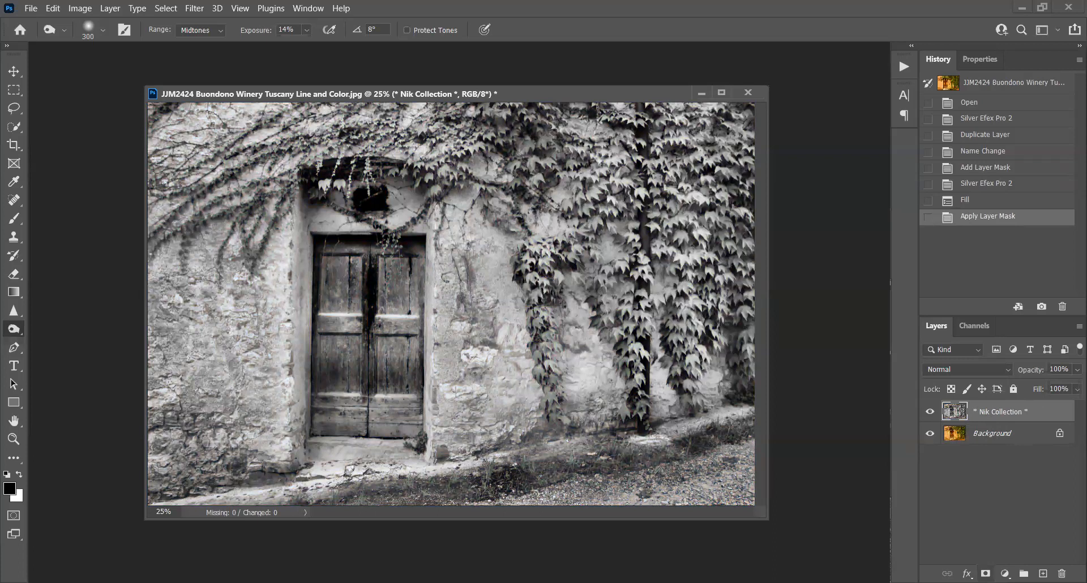
Add a layer mask to the Nik Collection layer and ready the Gradient Tool with black as the foreground colour.
left_click(985, 573)
key("x")
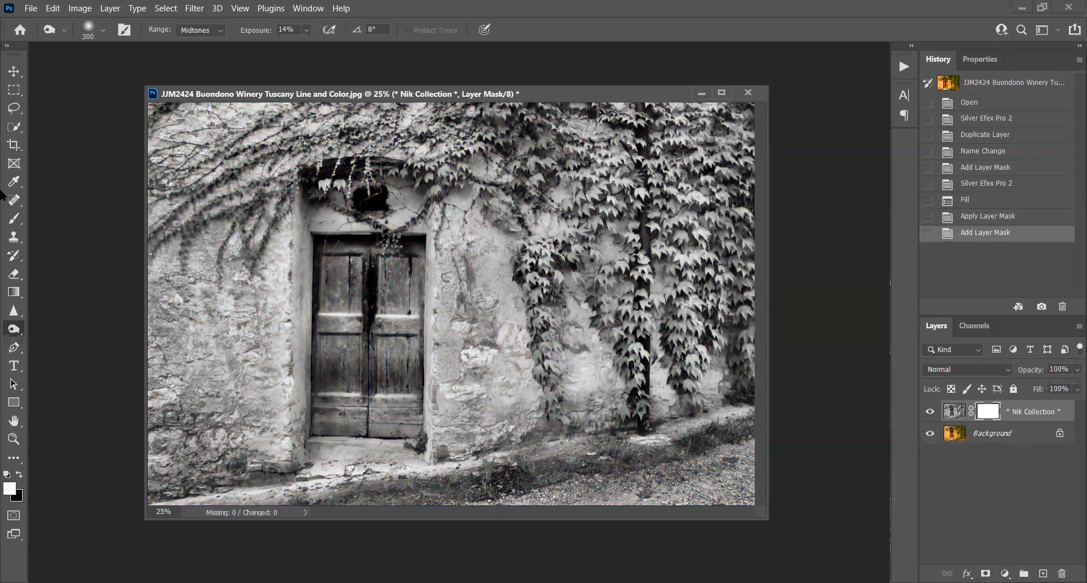
left_click(14, 292)
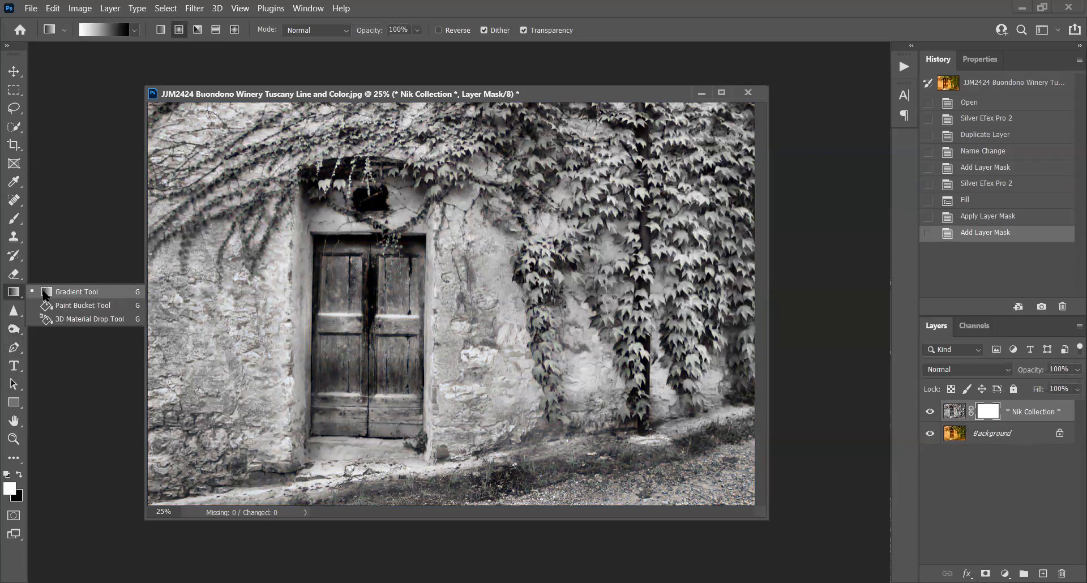
left_click(45, 293)
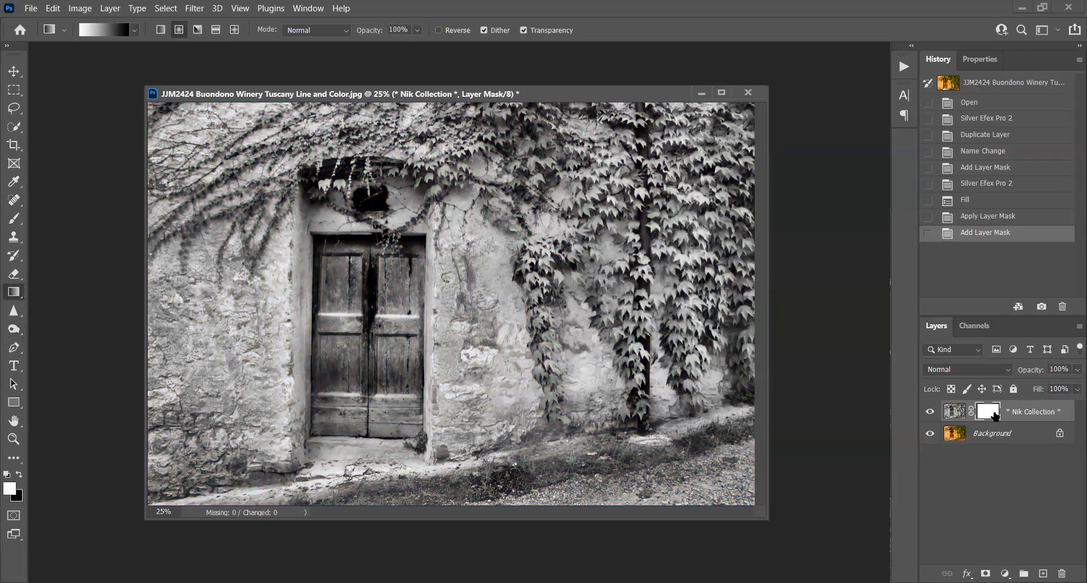
left_click(20, 475)
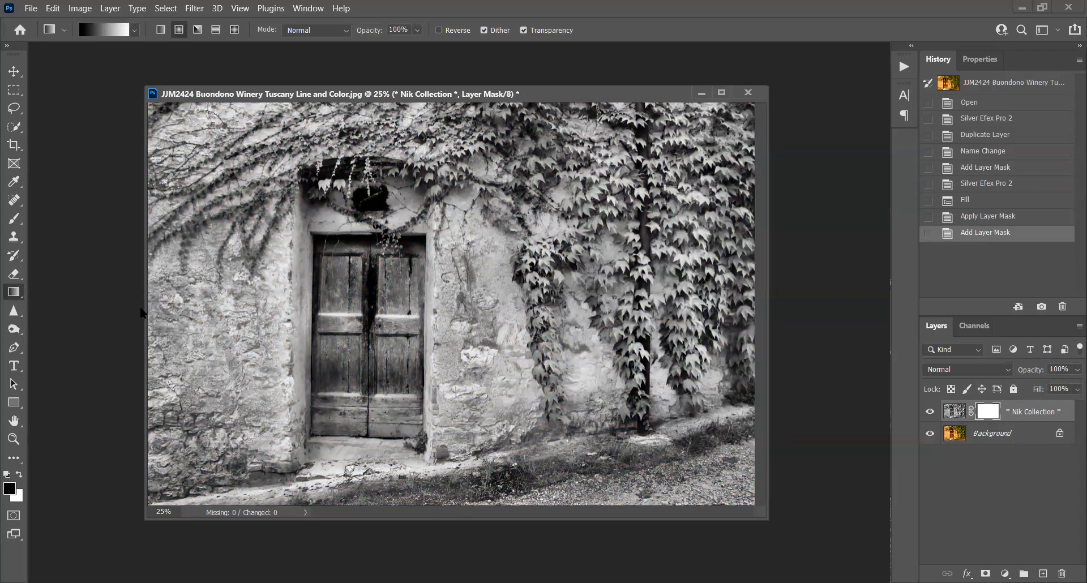
Draw radial black-to-white gradients on the mask from the photo's left edge to beyond the door, revealing colour there.
key("ctrl+minus")
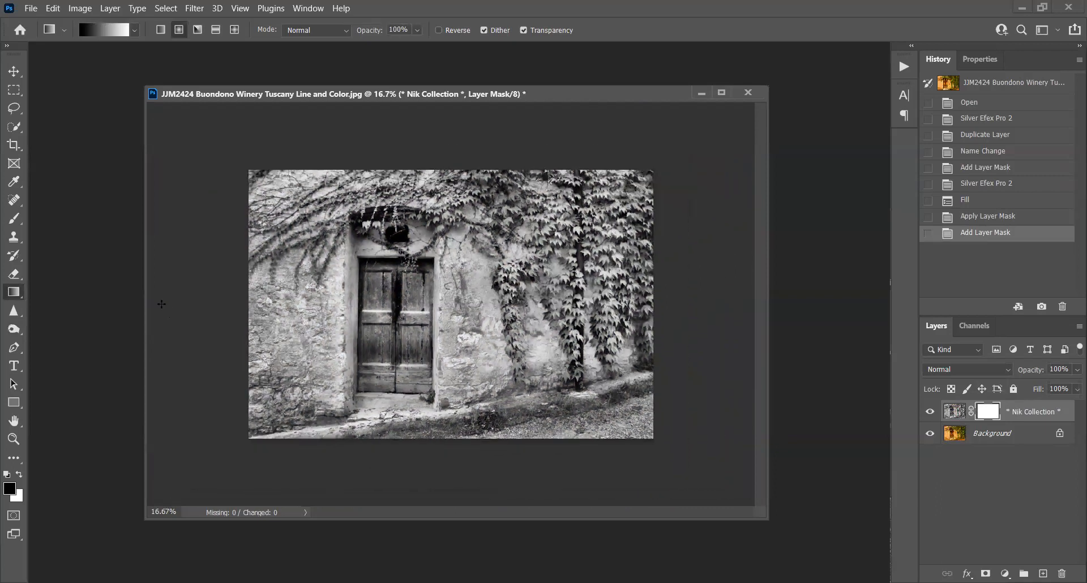
left_click_drag(244, 298, 453, 307)
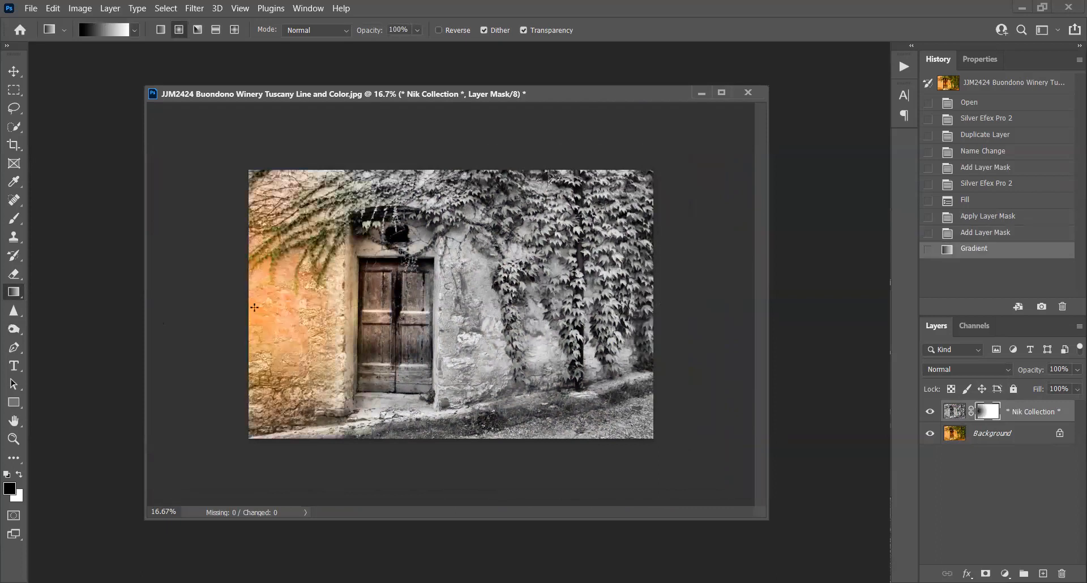
left_click_drag(246, 303, 516, 307)
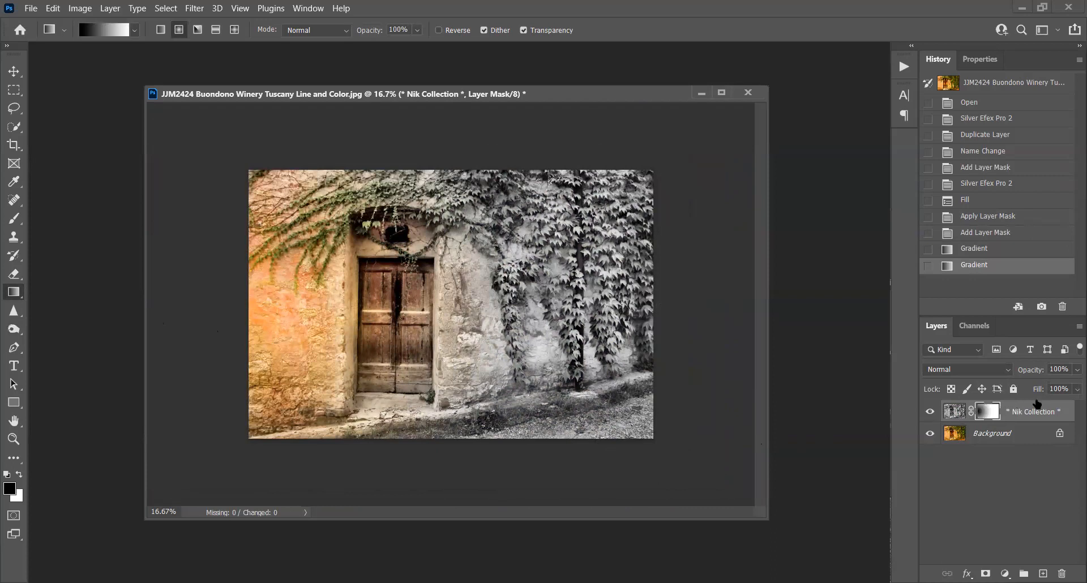
View the layer mask by itself, change the gradient style to Linear, and return to the image view.
left_click(988, 412, "alt")
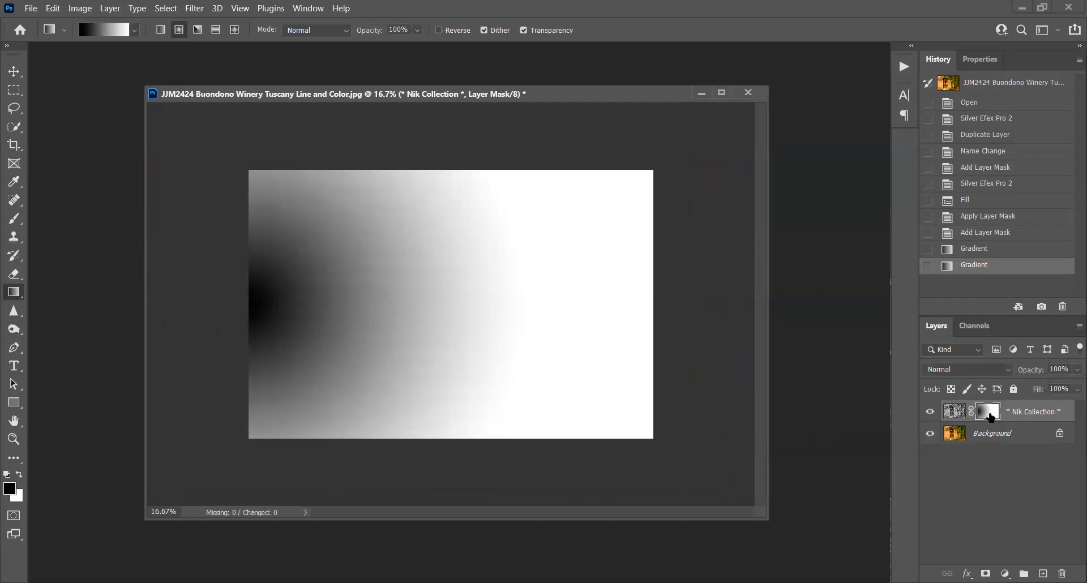
left_click(989, 413, "alt")
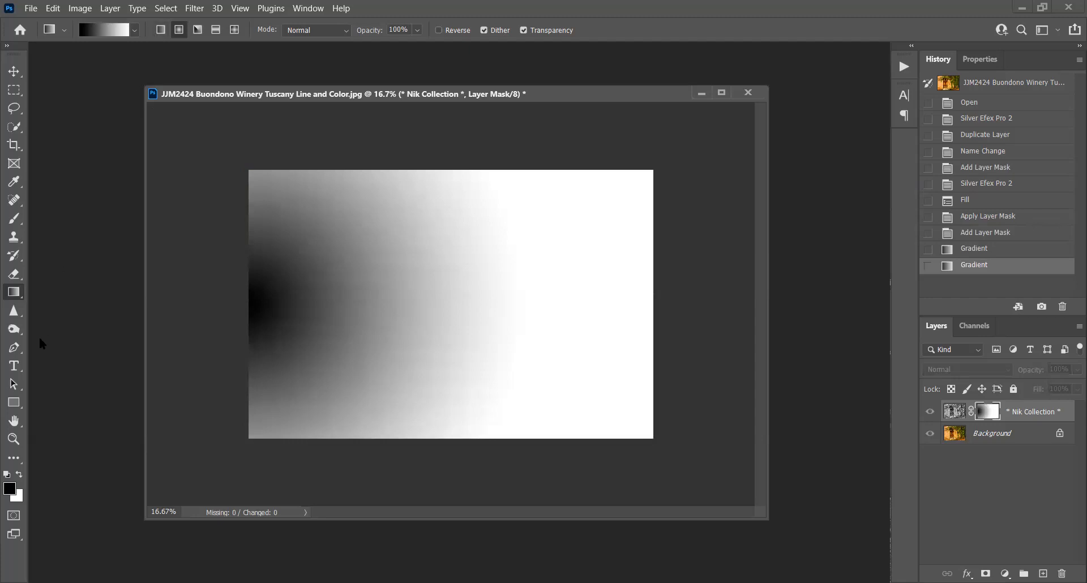
right_click(14, 295)
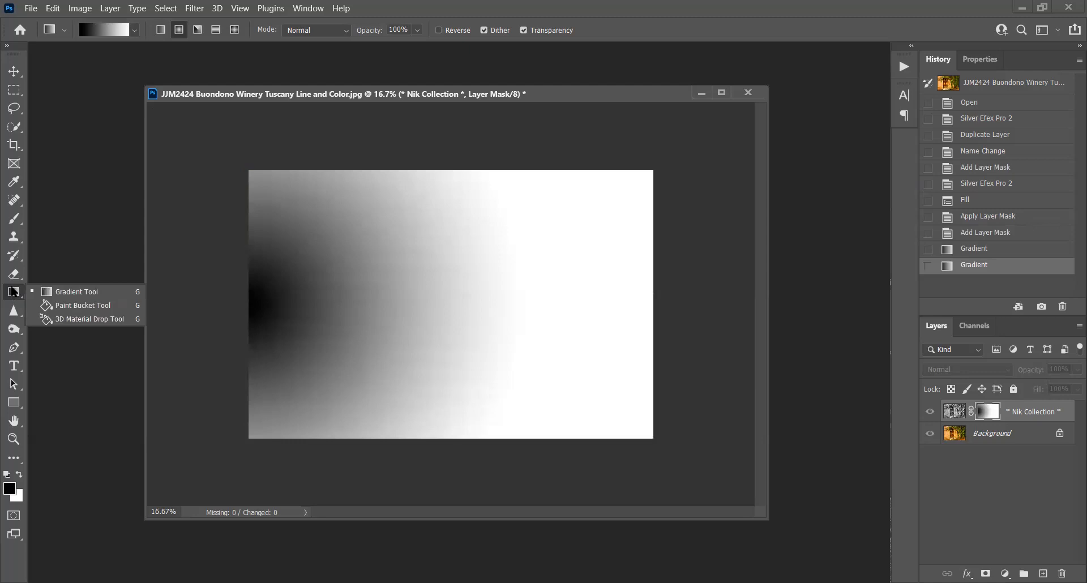
left_click(161, 33)
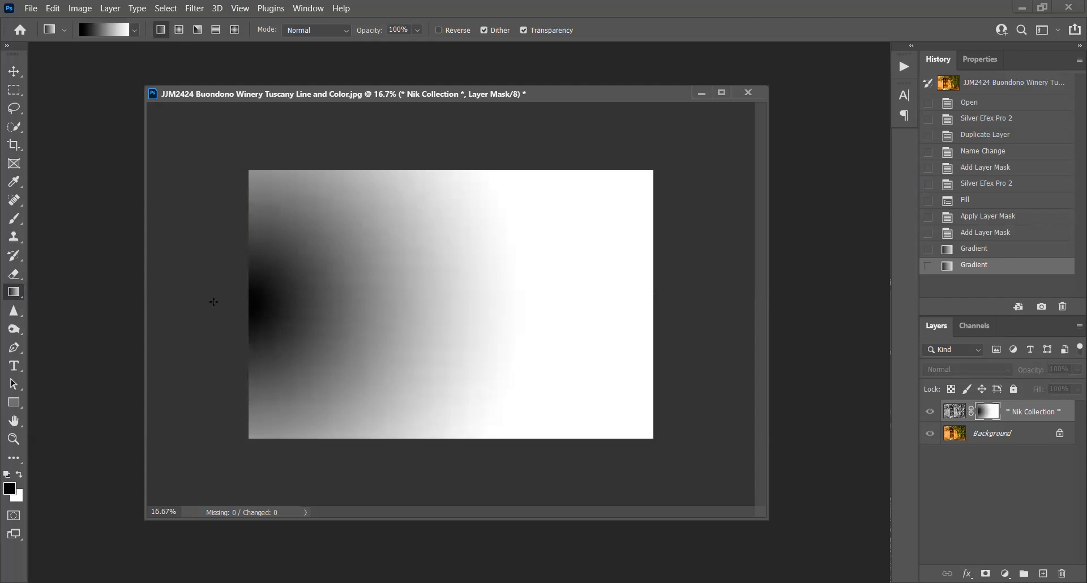
left_click(983, 415, "alt")
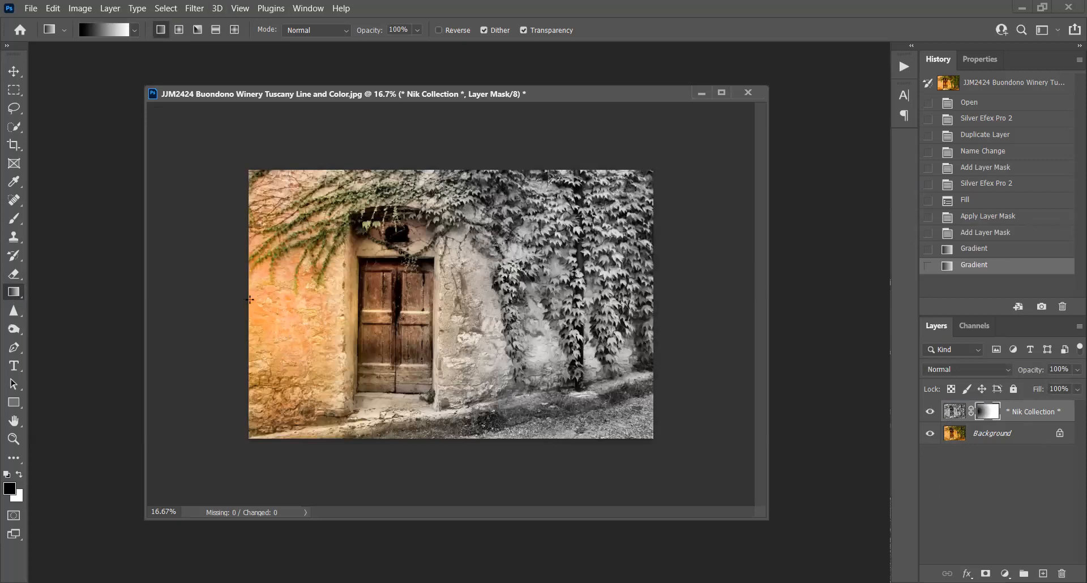
Draw linear mask gradients from the photo's left edge past the door, and replace them with one from the right edge inward.
left_click_drag(247, 301, 476, 329)
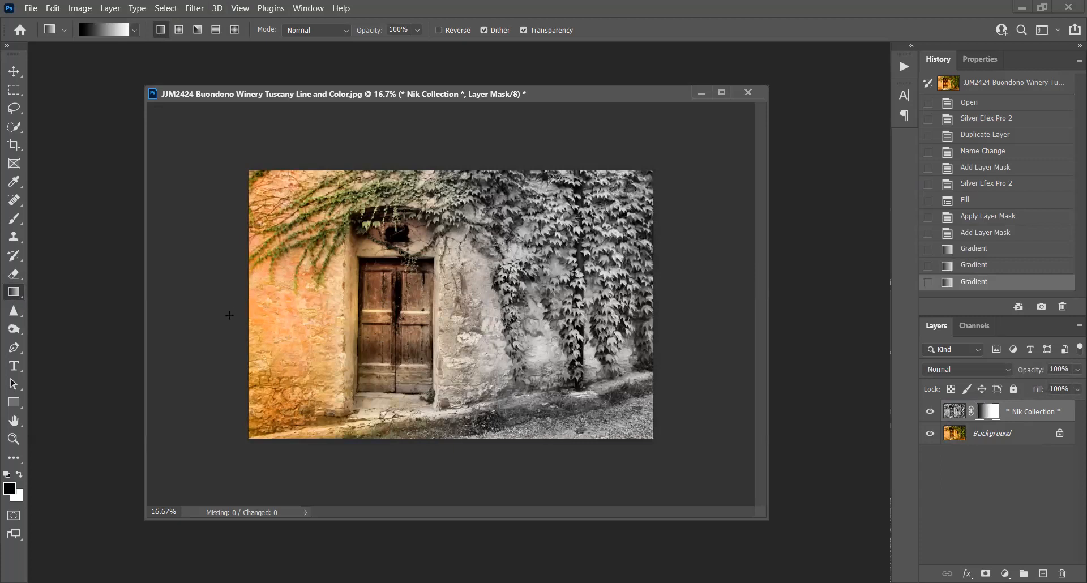
left_click_drag(247, 300, 545, 328)
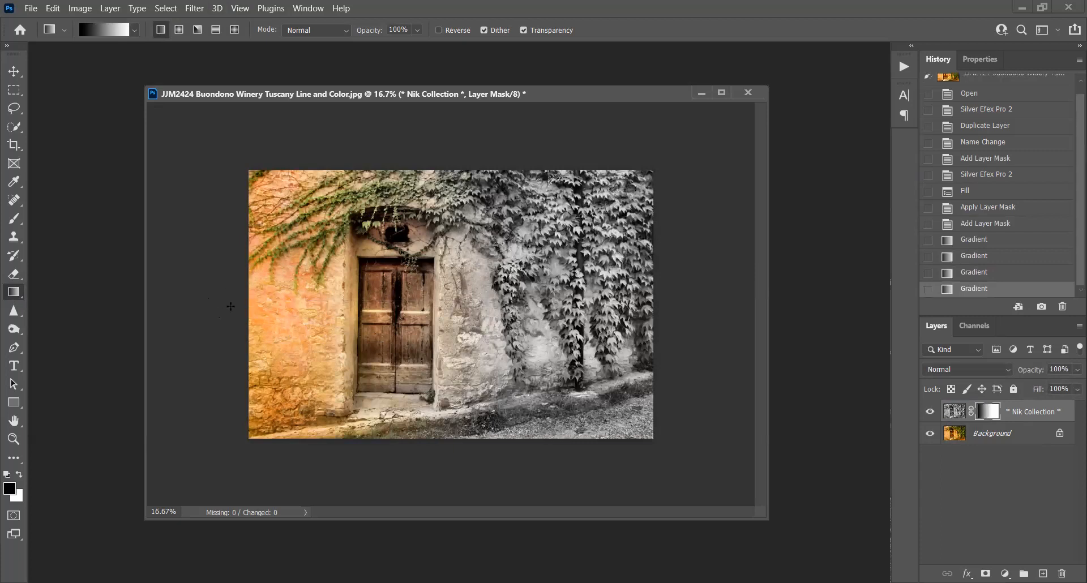
left_click_drag(246, 302, 537, 308)
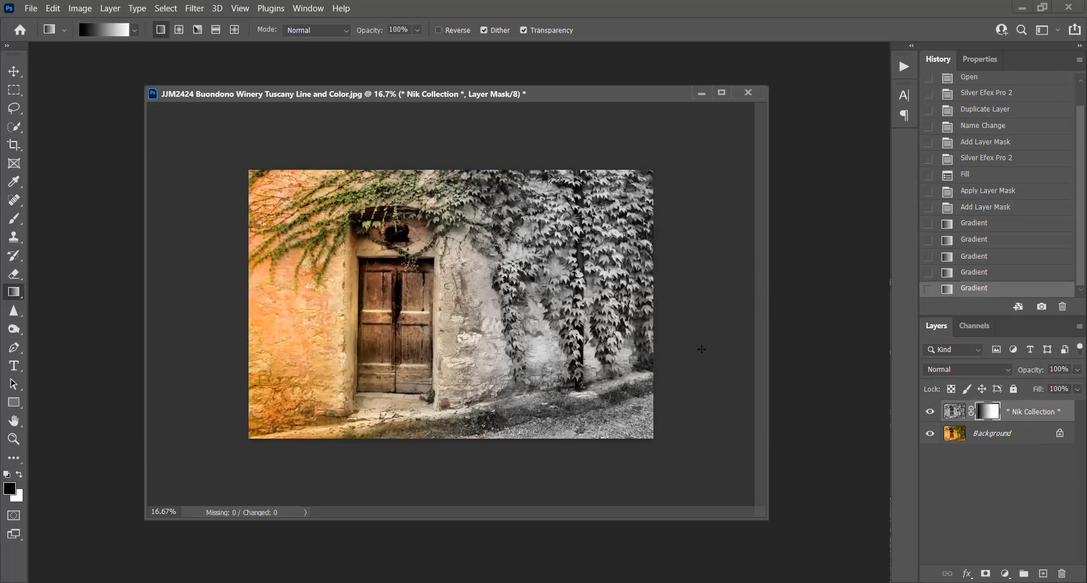
left_click_drag(666, 305, 552, 289)
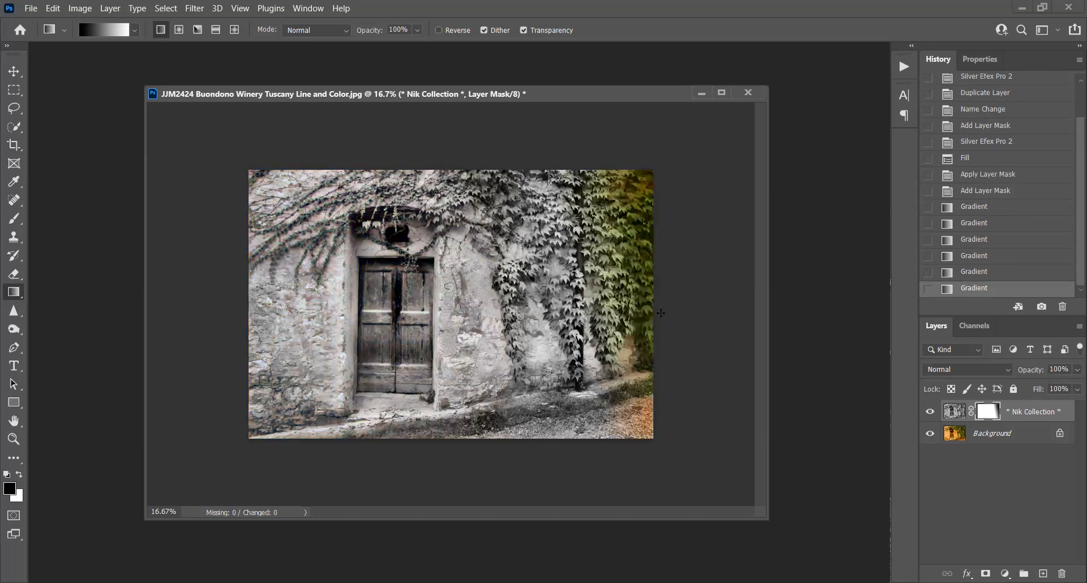
Draw linear black-to-white gradients on the mask from the photo's right edge to the door and just beyond it.
left_click_drag(660, 312, 406, 315)
left_click_drag(663, 298, 337, 316)
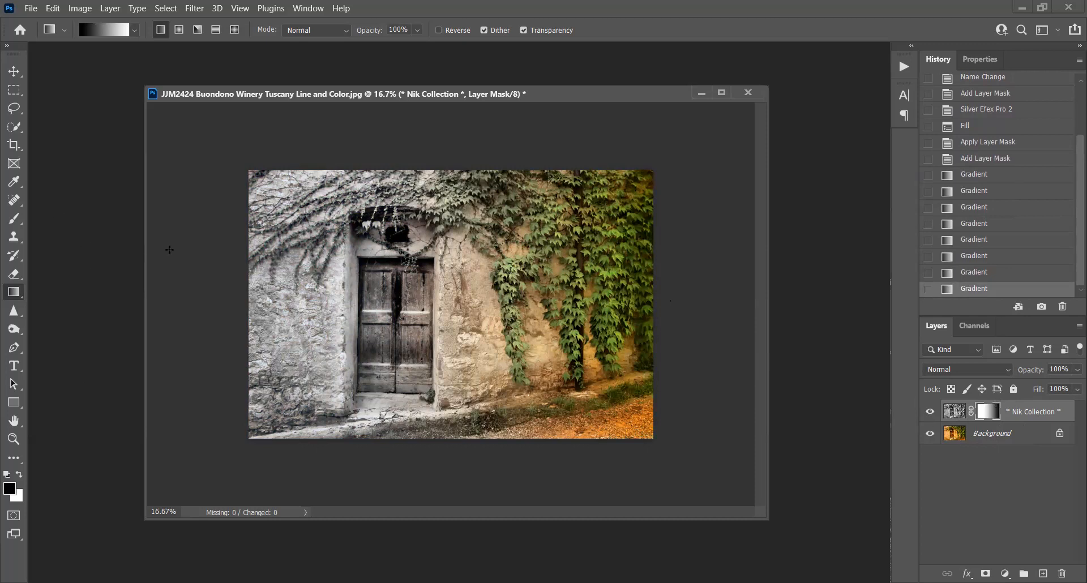
Paint black over the wooden door on the layer mask with a 175-pixel brush to reveal its colour.
left_click(14, 219)
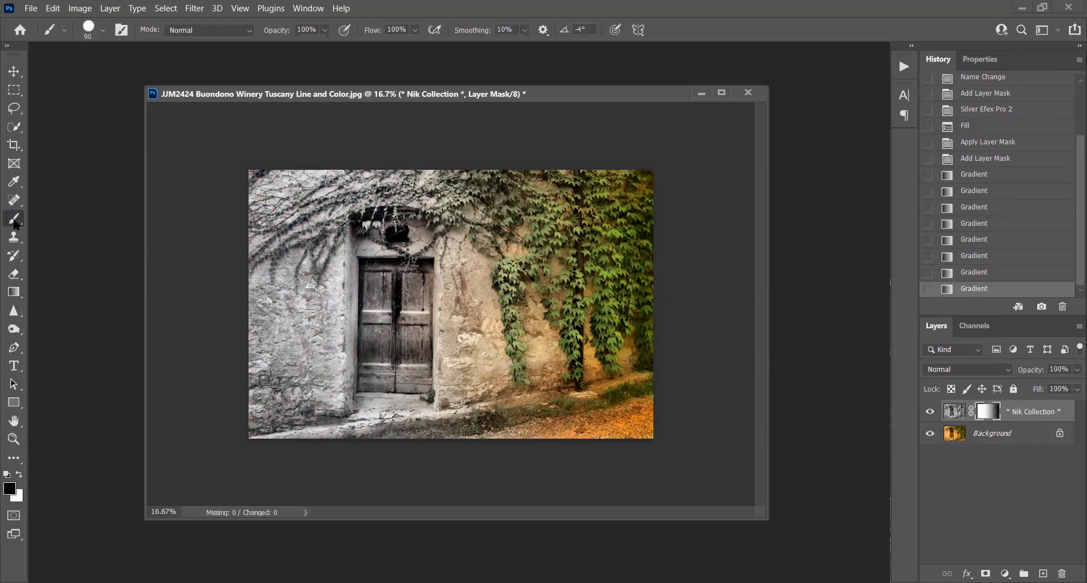
right_click(14, 219)
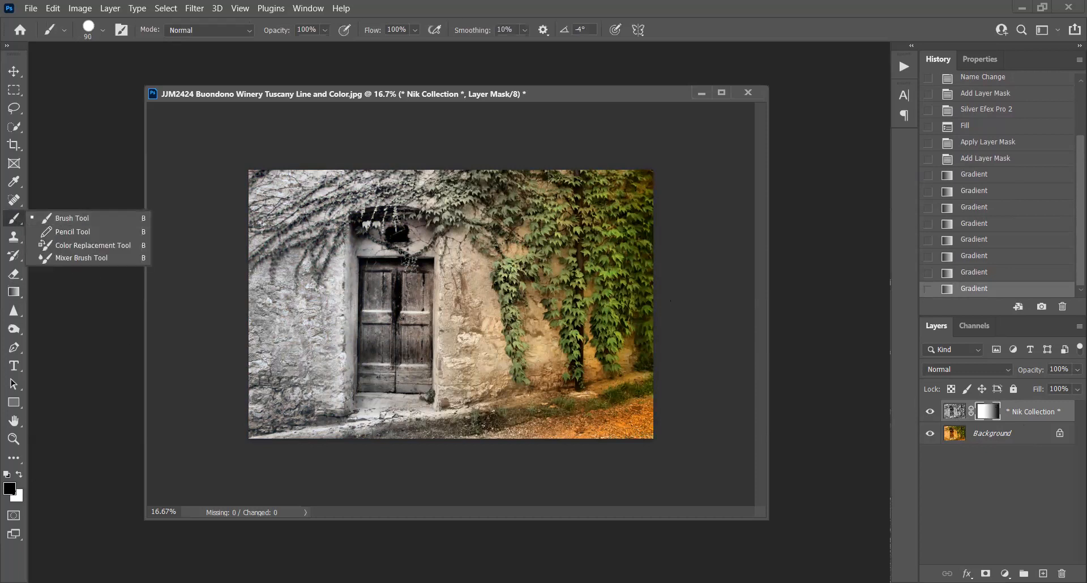
left_click(9, 487)
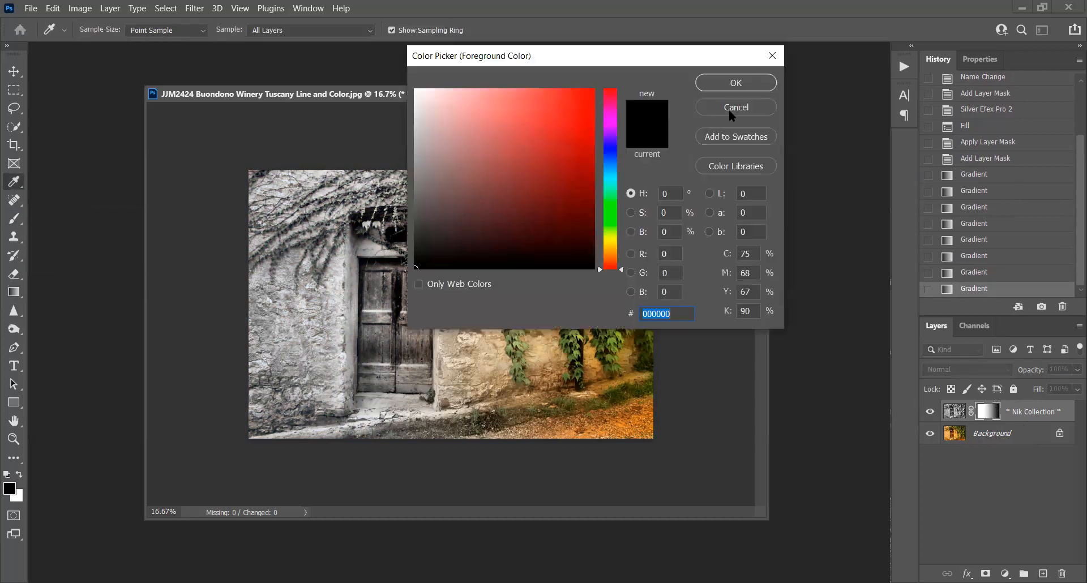
key("Escape")
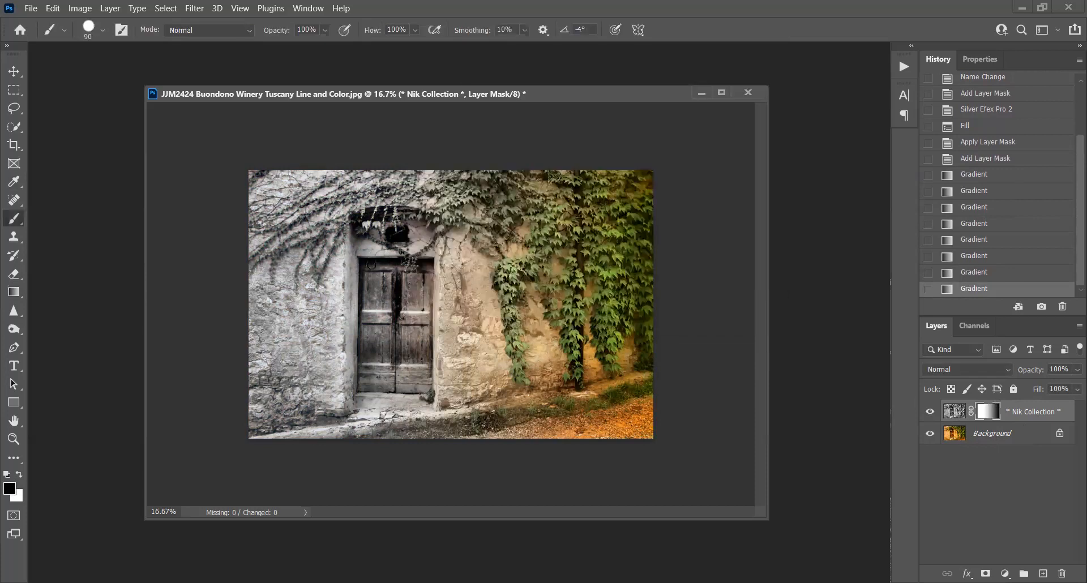
key("bracketright")
key("bracketright")
key("bracketright")
key("bracketright")
mouse_move(367, 268)
left_mouse_down()
mouse_move(423, 271)
mouse_move(413, 333)
mouse_move(415, 318)
mouse_move(423, 385)
mouse_move(362, 380)
mouse_move(372, 280)
mouse_move(409, 285)
mouse_move(390, 305)
mouse_move(409, 304)
mouse_move(384, 300)
mouse_move(389, 317)
mouse_move(371, 331)
mouse_move(380, 362)
mouse_move(389, 338)
mouse_move(403, 338)
mouse_move(405, 368)
mouse_move(411, 312)
mouse_move(408, 366)
mouse_move(373, 375)
mouse_move(412, 378)
mouse_move(391, 383)
left_mouse_up()
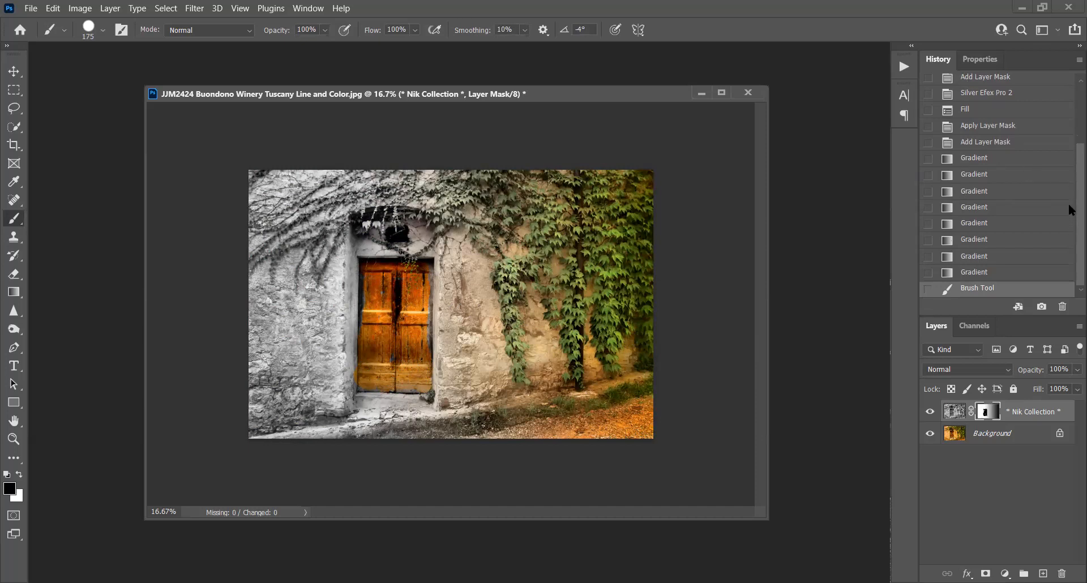
Return the document to the Fill state in its history and activate the Nik Collection layer's mask with the Gradient Tool chosen.
scroll(1068, 204, "up", 3)
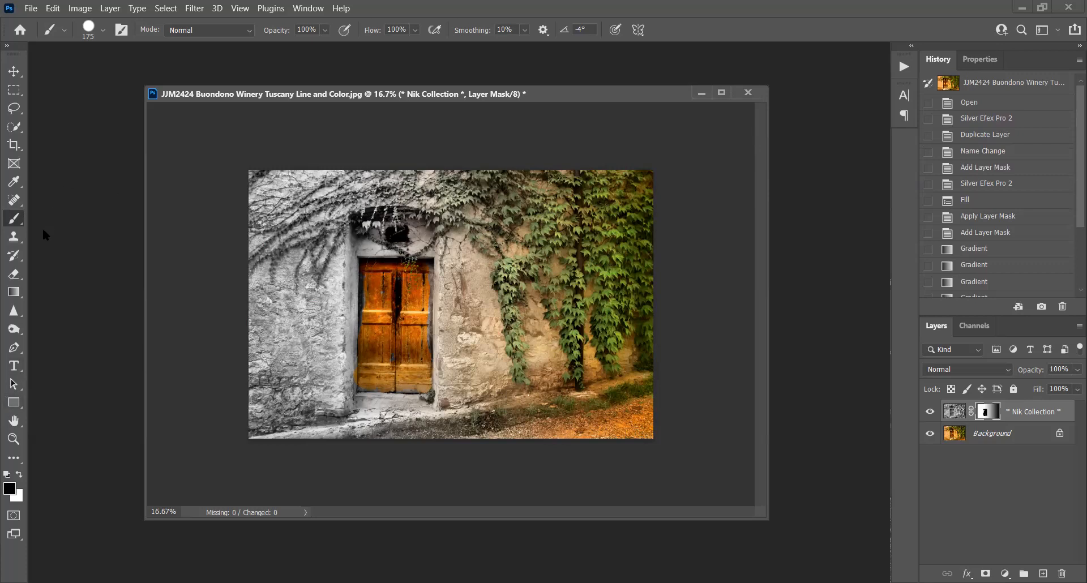
left_click(14, 292)
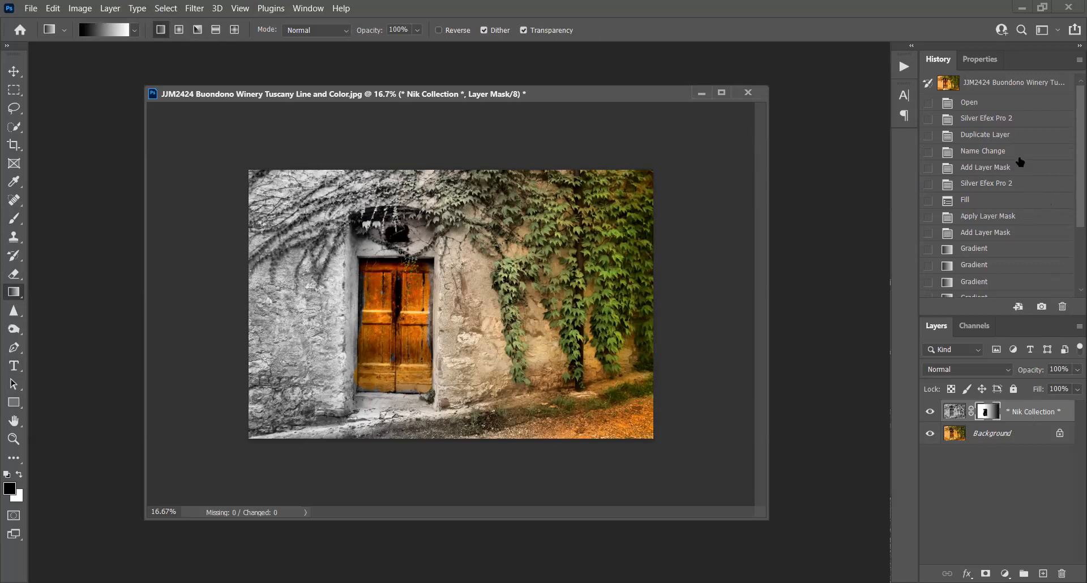
left_click(1008, 120)
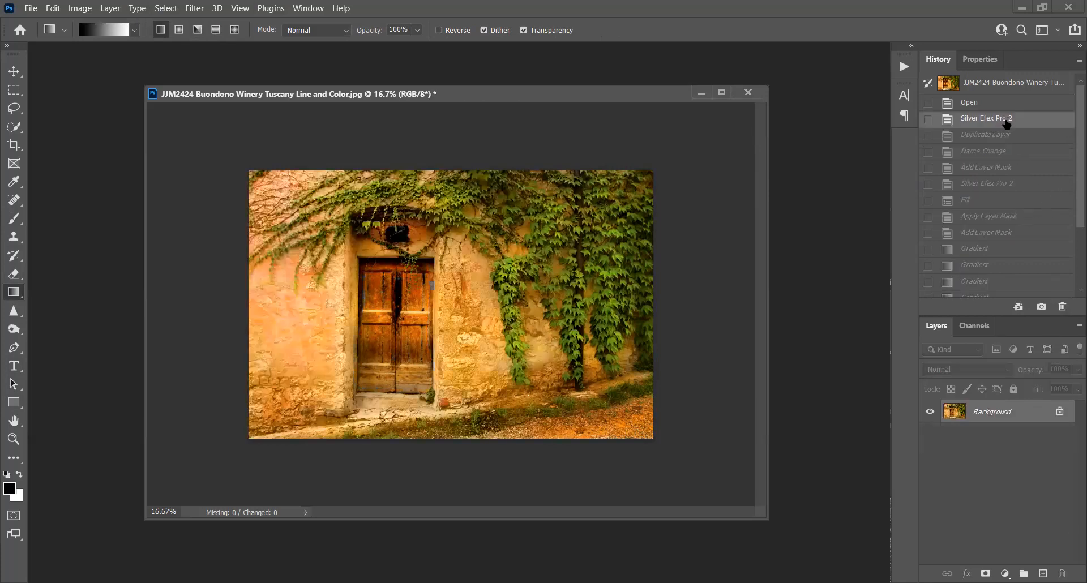
left_click(1011, 201)
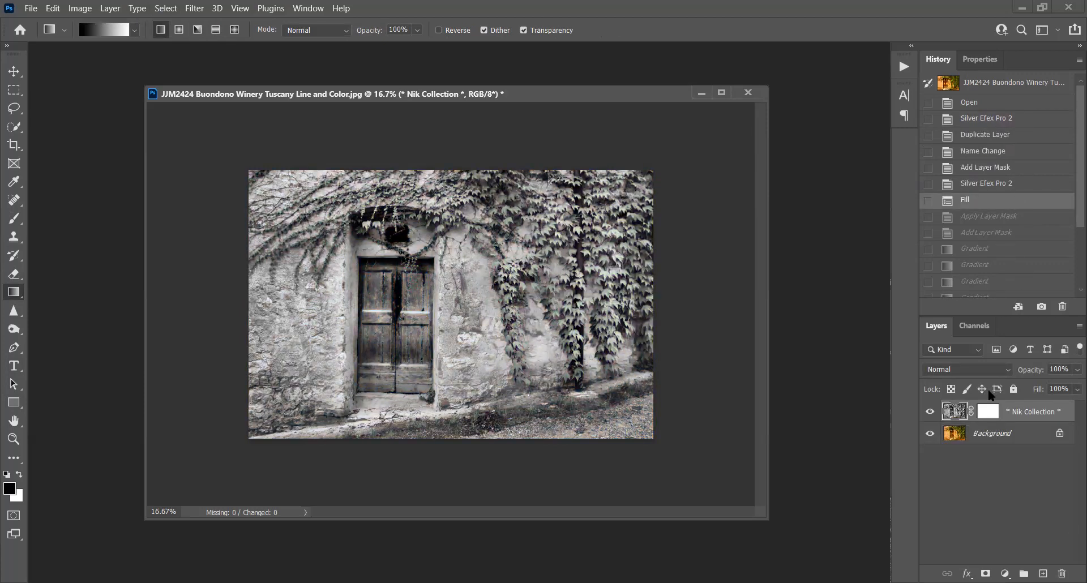
left_click(988, 412)
Draw radial mask gradients from the centre of the door outward into the ivy and towards the path.
left_click(179, 30)
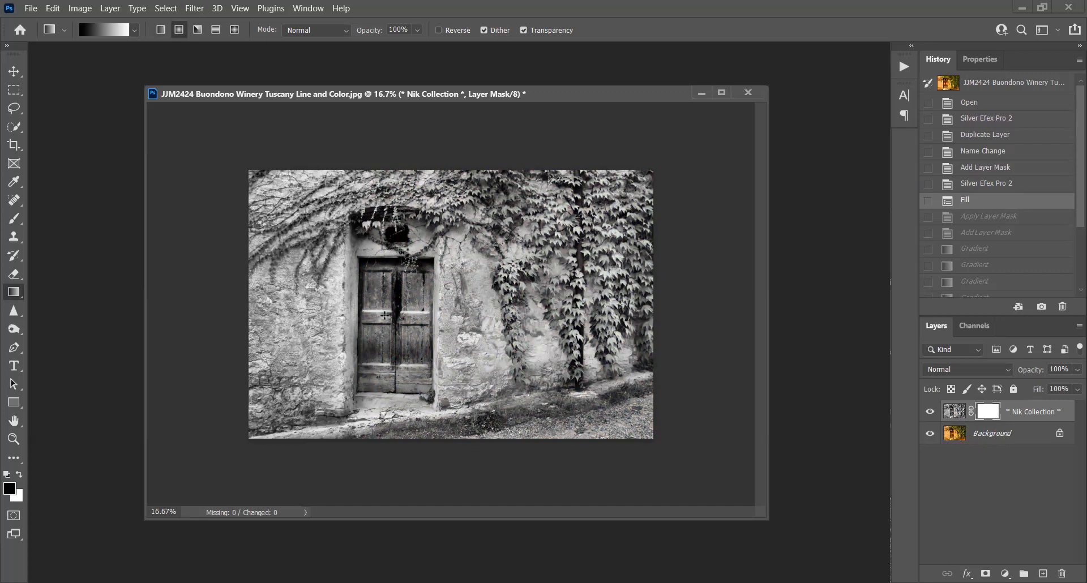
left_click_drag(385, 317, 553, 246)
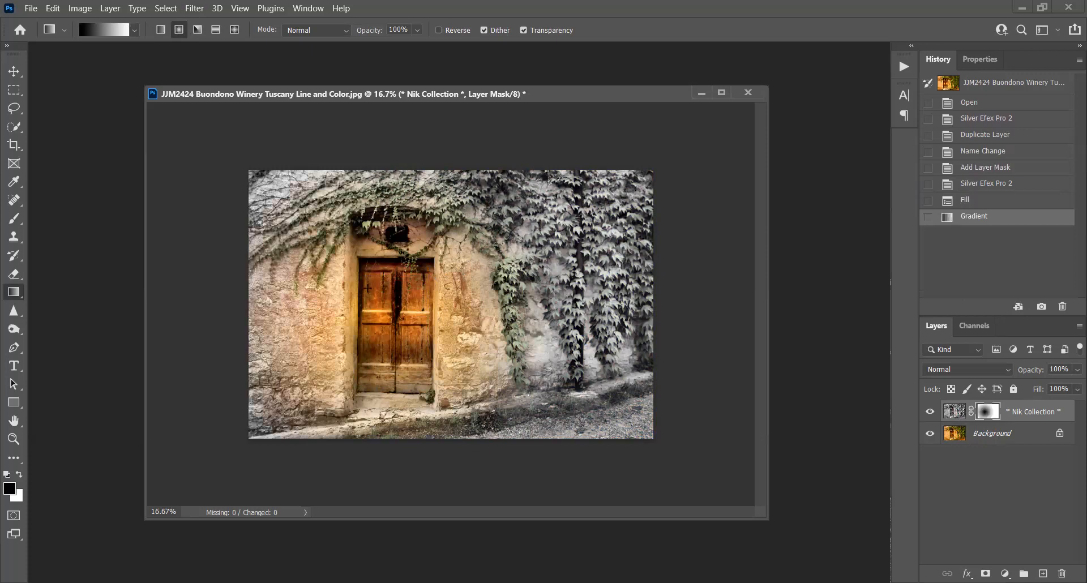
left_click_drag(395, 312, 599, 389)
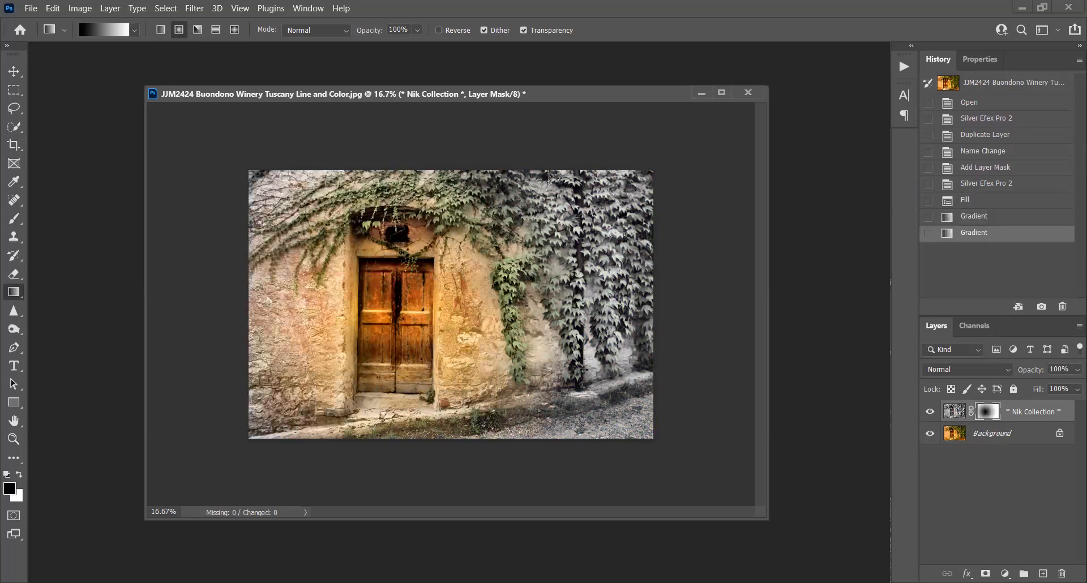
Revert to the Fill state and draw reflected mask gradients around the door and the upper-left wall.
left_click(994, 203)
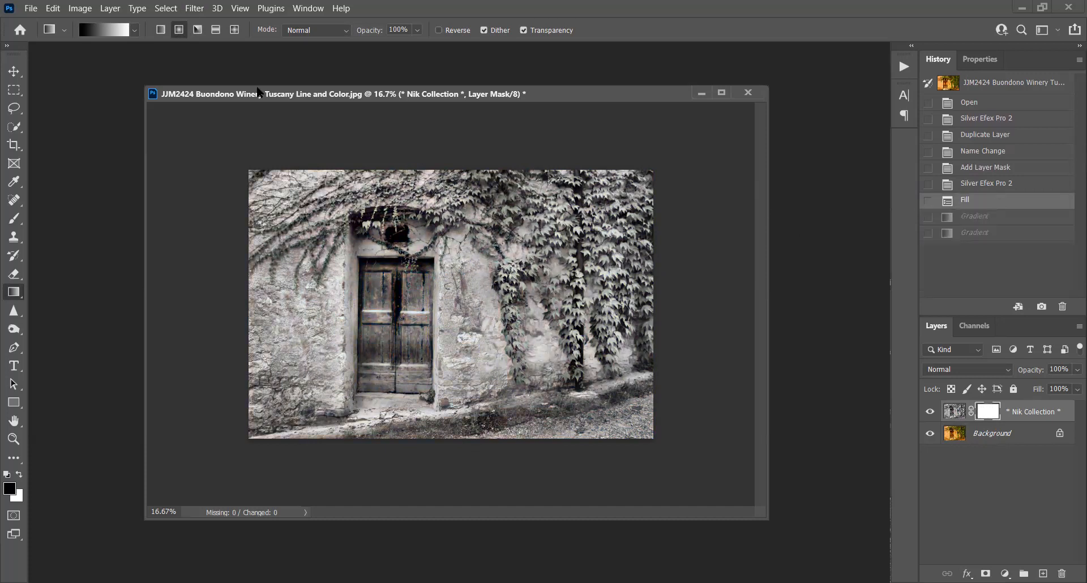
left_click(215, 30)
left_click_drag(421, 330, 262, 214)
left_click_drag(366, 284, 304, 320)
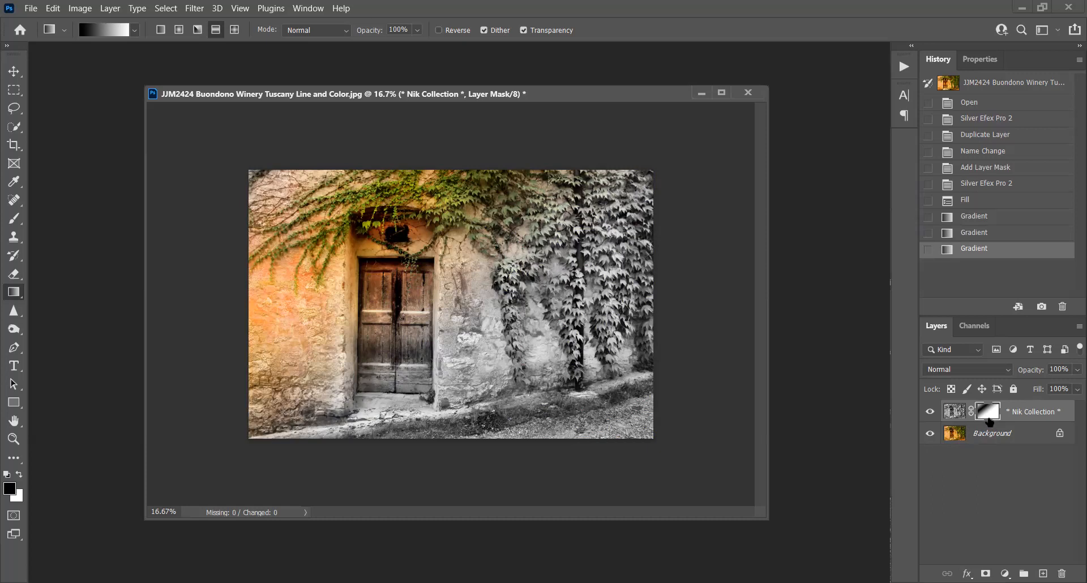
Paint black on the mask over the ivy in the photo's upper-right area with a 600-pixel brush.
left_click(14, 218)
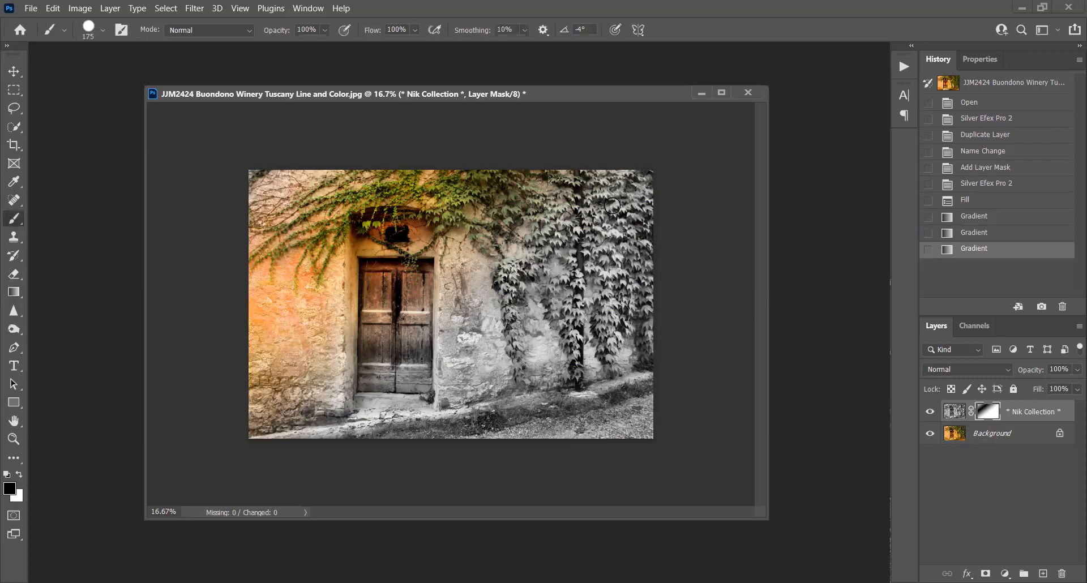
key("bracketright")
key("bracketright")
key("bracketright")
key("bracketright")
left_click_drag(512, 195, 651, 195)
left_click_drag(671, 245, 579, 212)
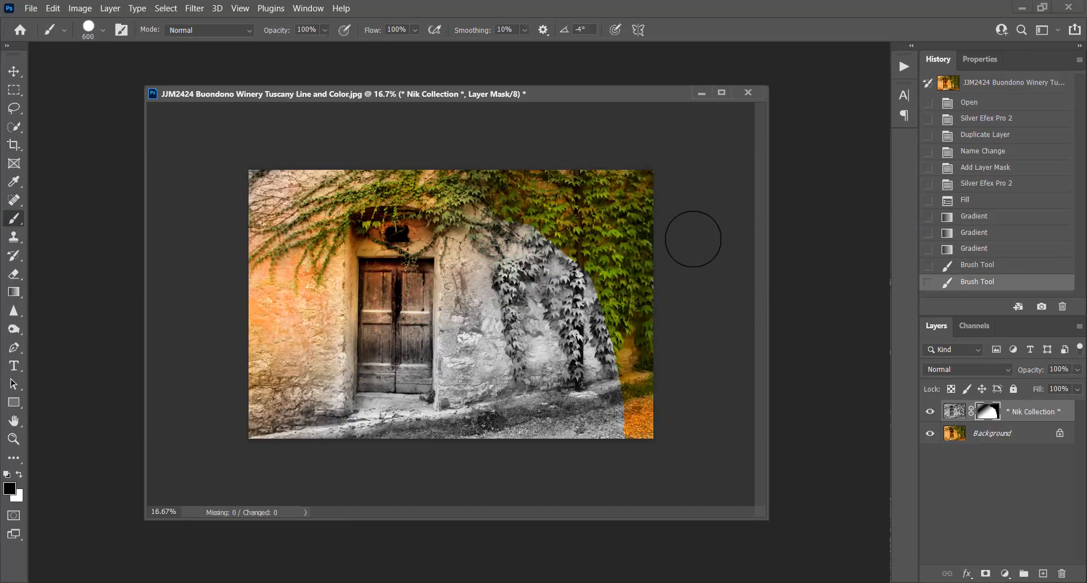
Undo the brush strokes and reflected gradients, and return the layer mask to the Fill history state.
key("ctrl+z")
key("ctrl+z")
key("ctrl+z")
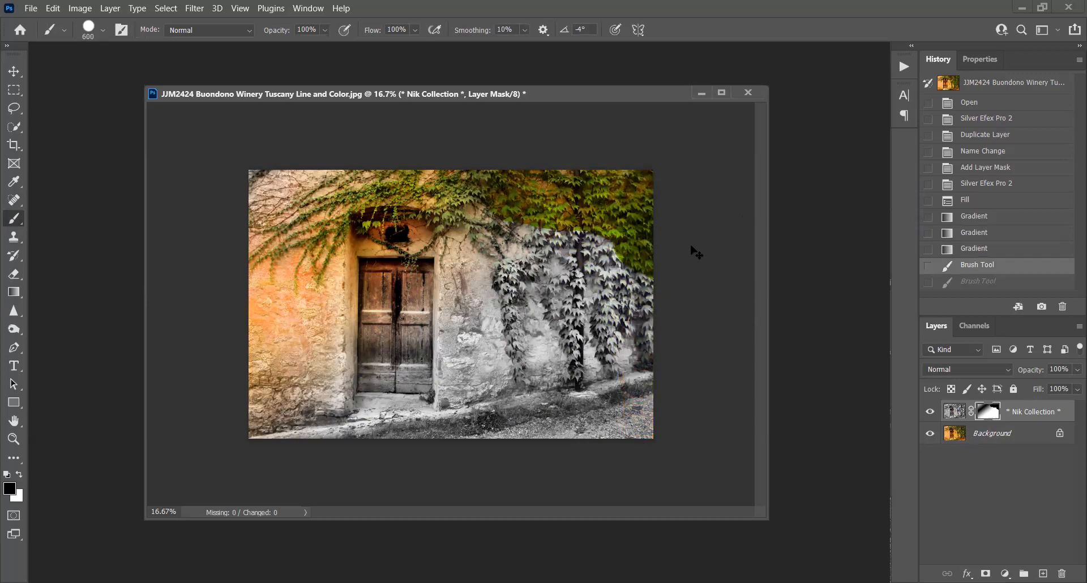
key("ctrl+z")
key("ctrl+z")
key("ctrl+z")
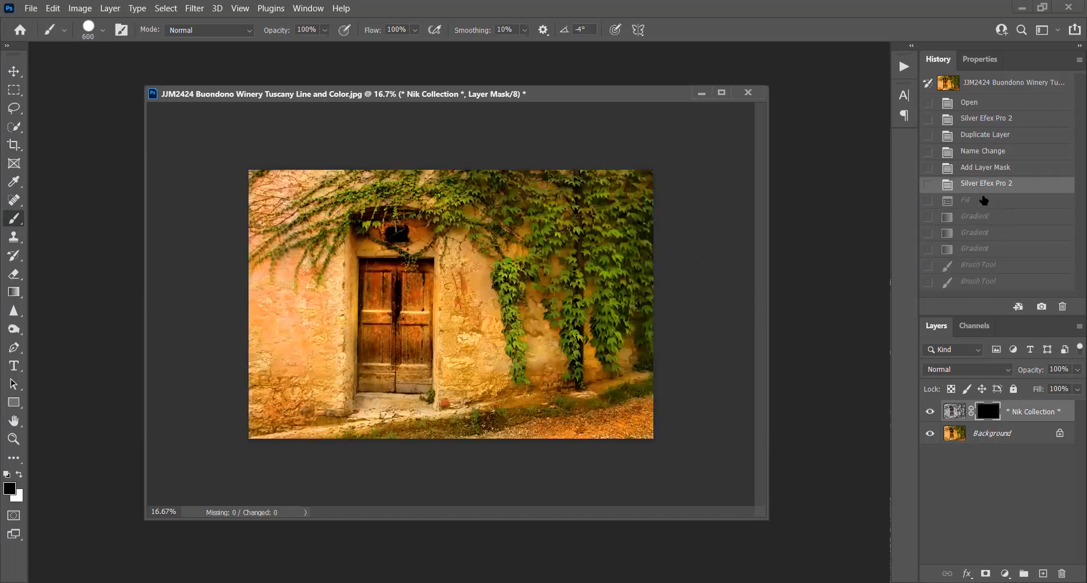
left_click(984, 200)
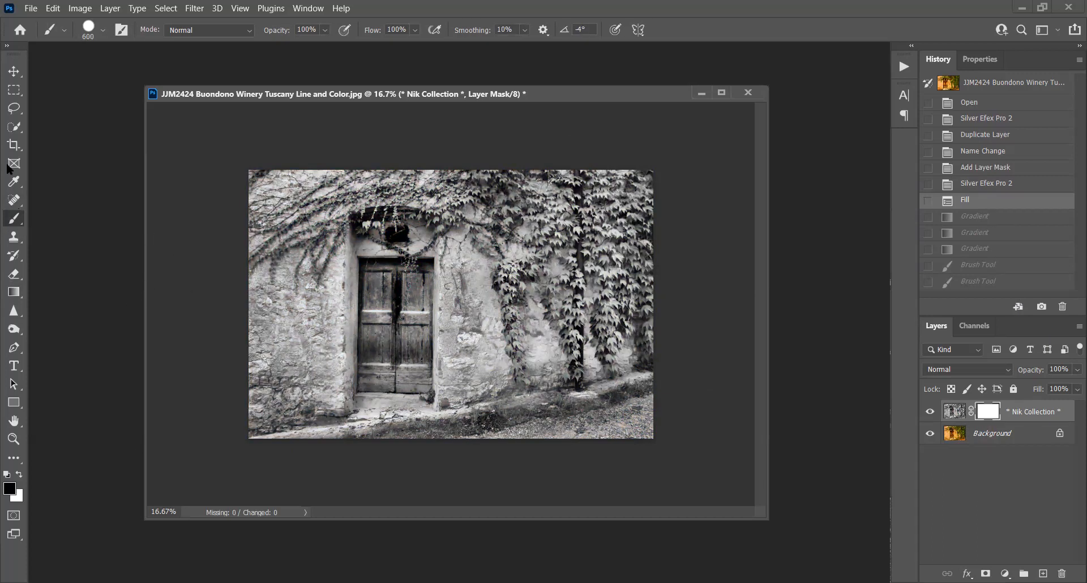
Select the whole wooden door with the Quick Selection Tool at brush size 80.
left_click(15, 128)
right_click(15, 129)
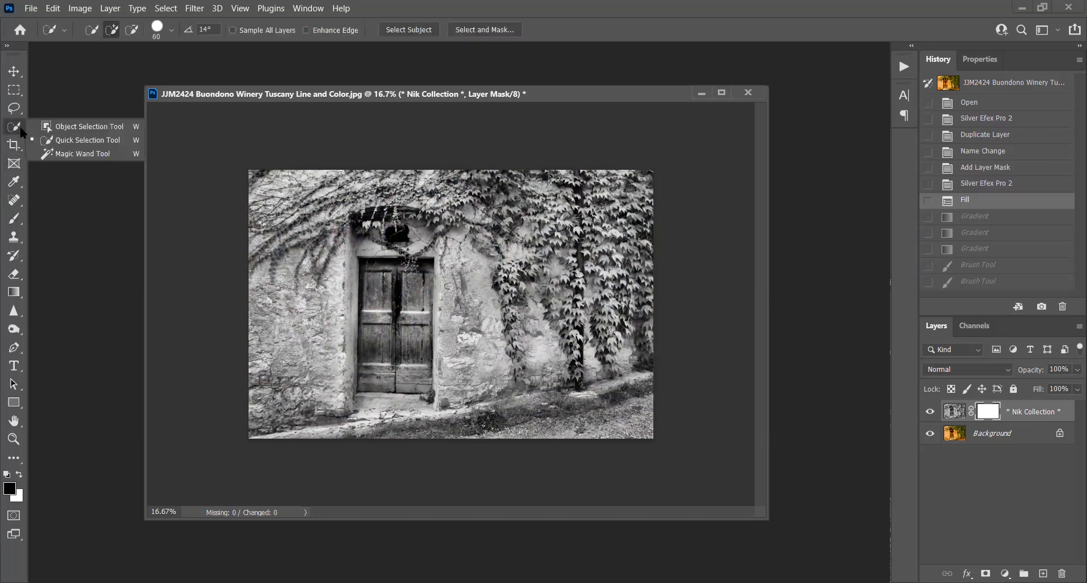
left_click(47, 142)
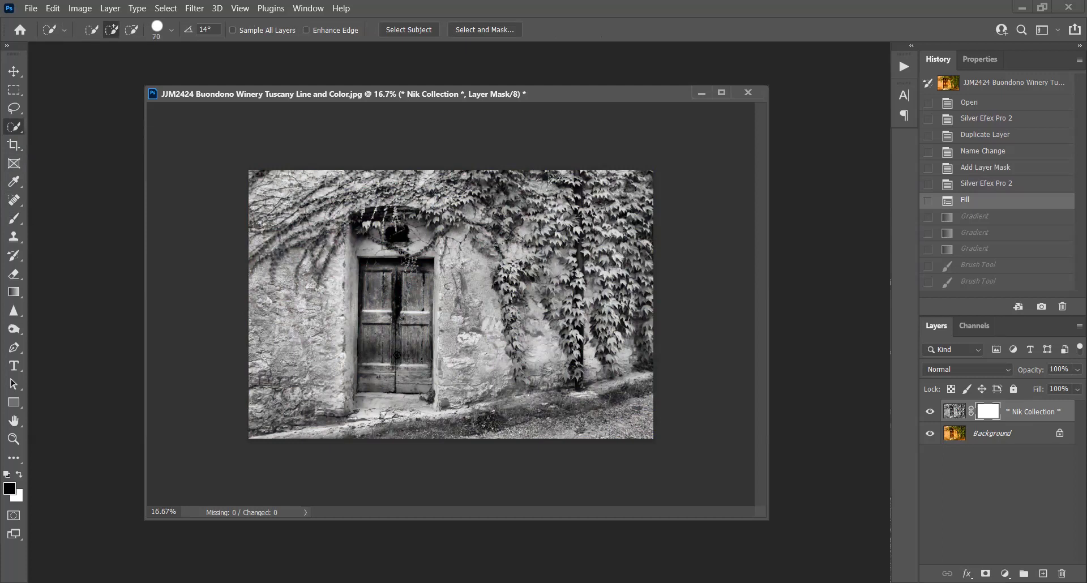
key("bracketright")
mouse_move(370, 376)
left_mouse_down()
mouse_move(365, 279)
mouse_move(379, 268)
mouse_move(405, 271)
mouse_move(413, 302)
mouse_move(418, 282)
mouse_move(427, 337)
mouse_move(422, 388)
left_mouse_up()
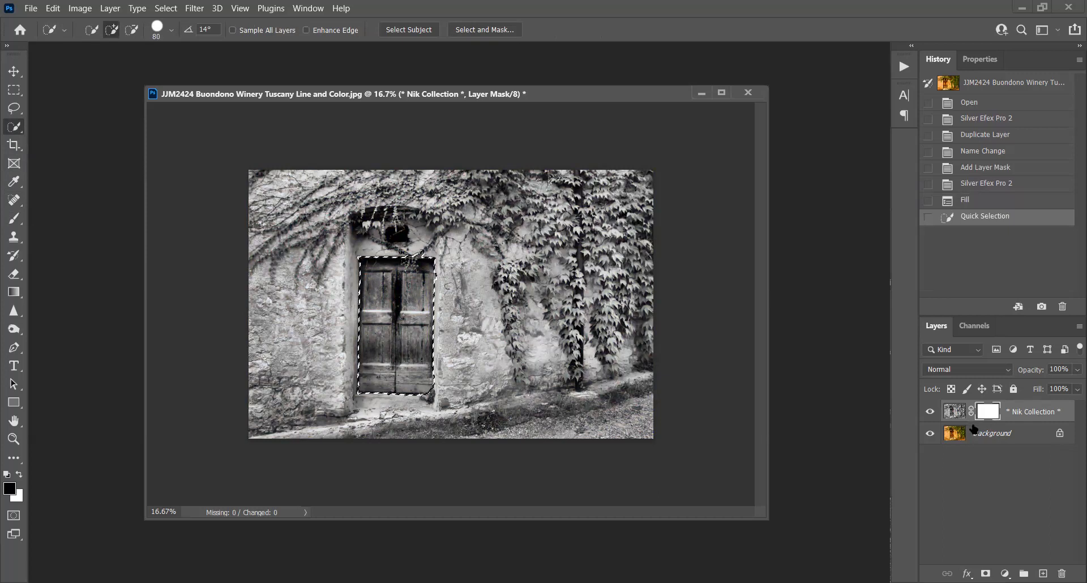
Fill the selected door area of the layer mask with Black, using Normal mode at 100% opacity.
left_click(53, 8)
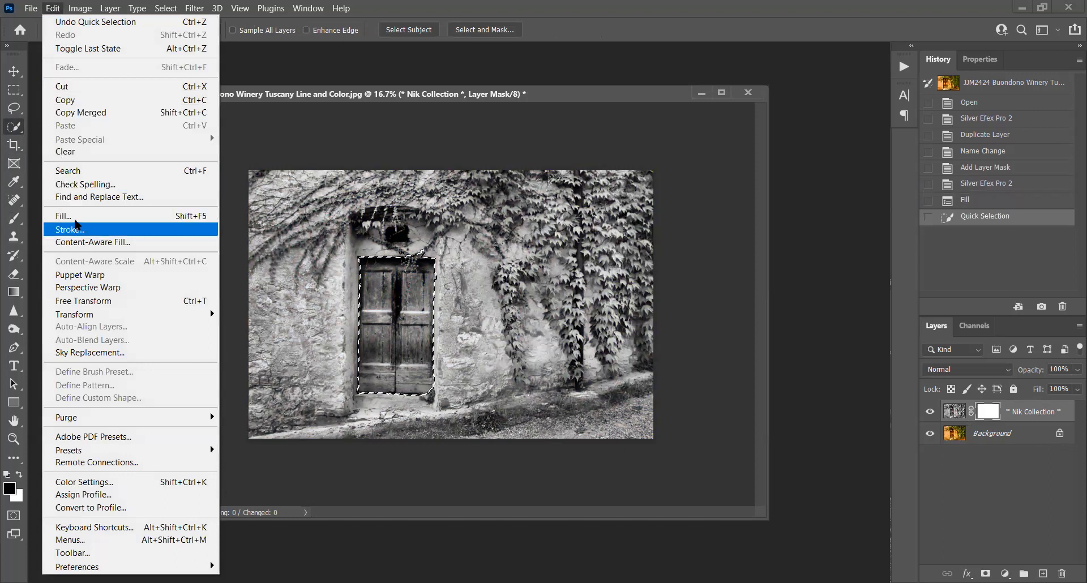
left_click(75, 220)
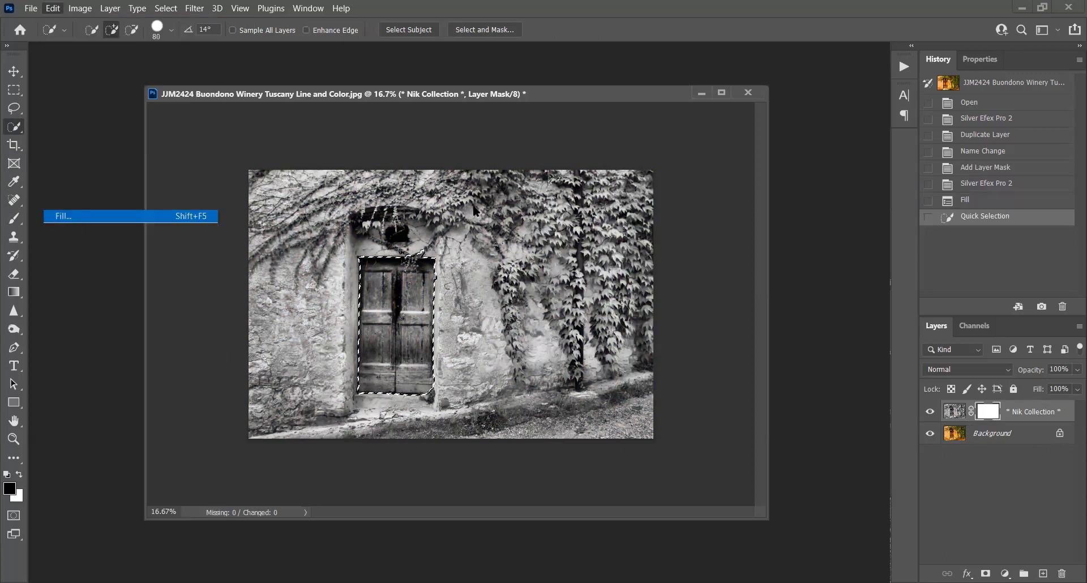
left_click(594, 148)
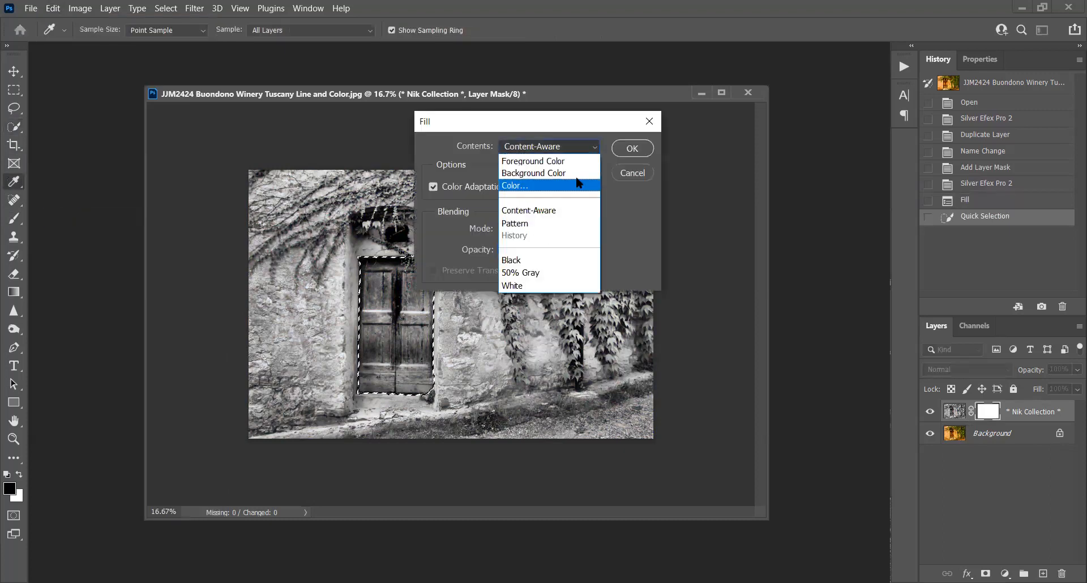
left_click(552, 264)
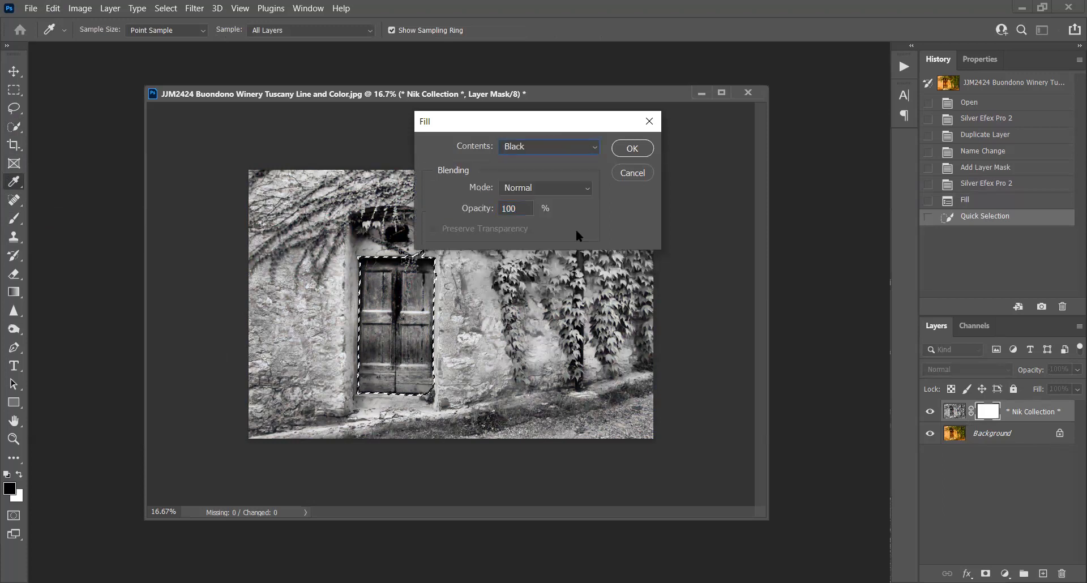
Fill the door selection on the Nik Collection layer mask with black at 100% opacity and remove the selection.
left_click(648, 148)
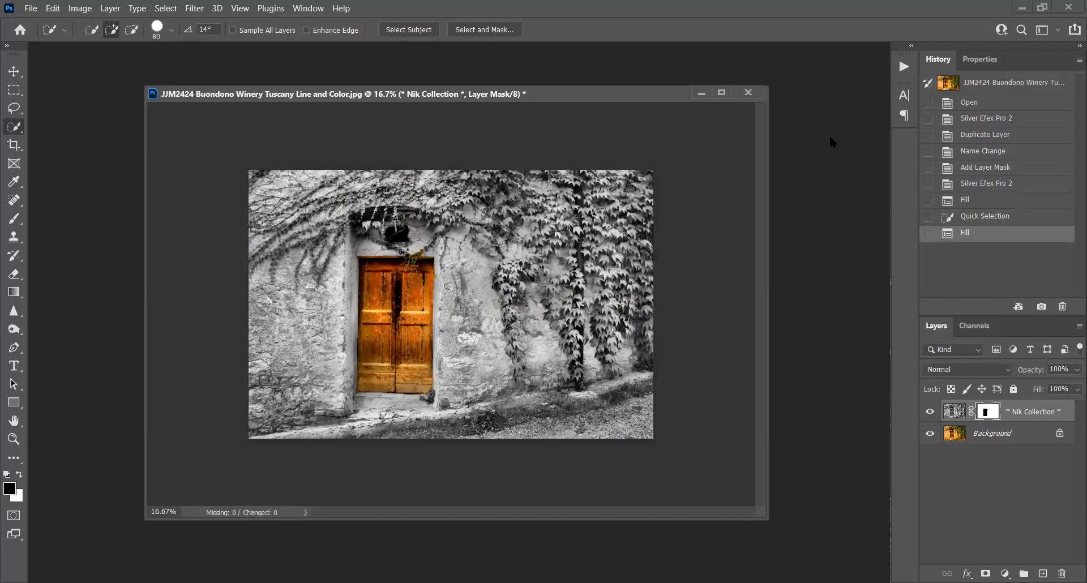
key("ctrl+d")
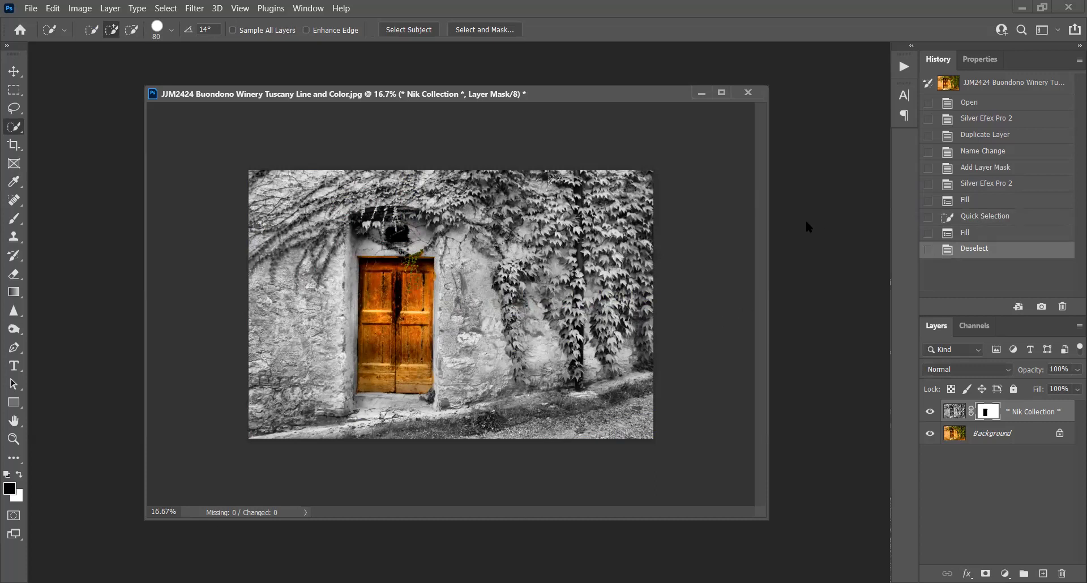
Try painting black on the Nik Collection mask over the ivy with the Brush tool at 100% opacity.
left_click(16, 219)
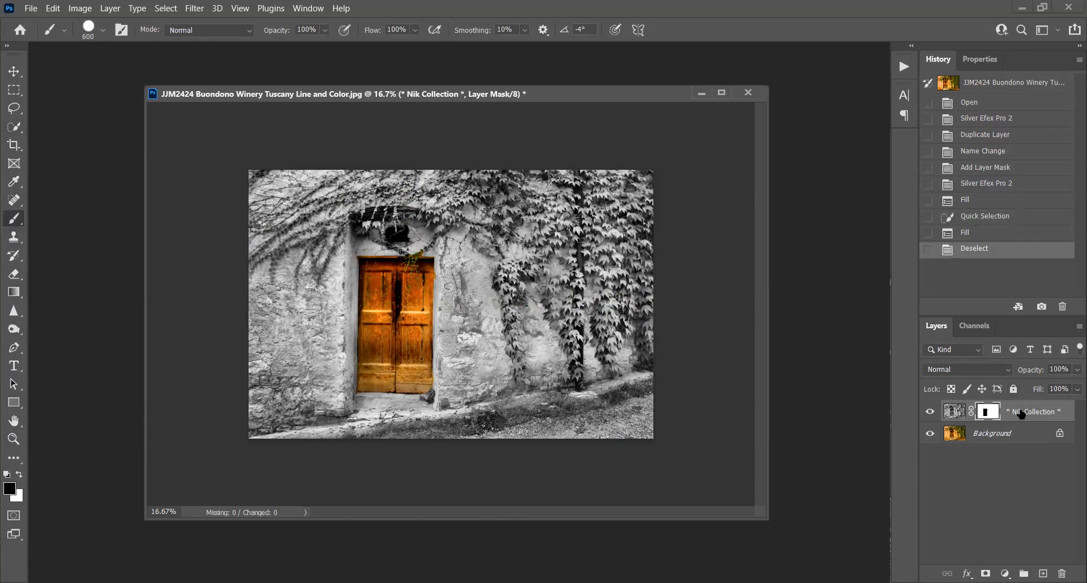
left_click(484, 201)
key("ctrl+z")
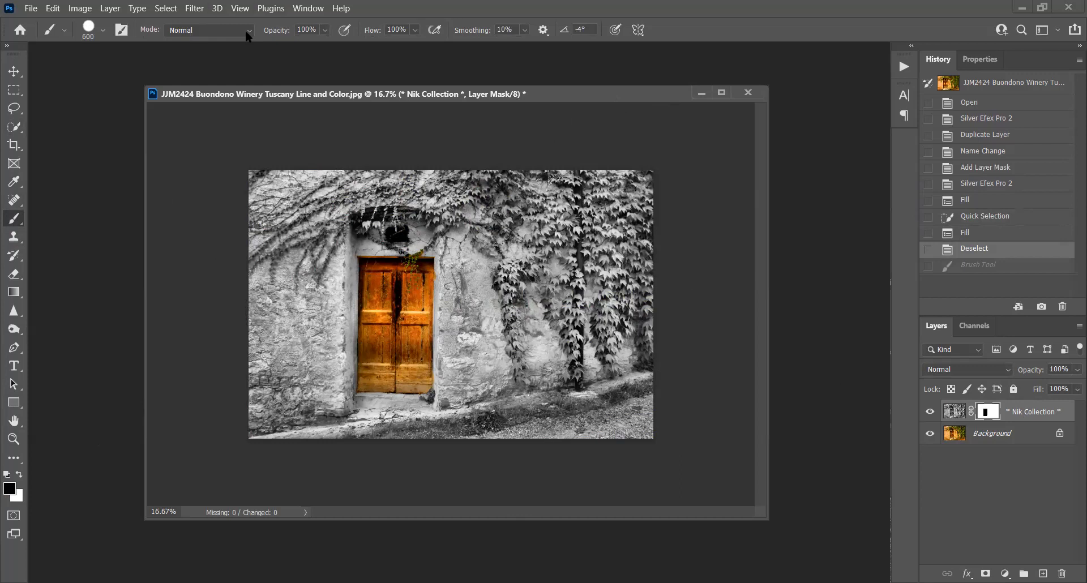
Set the brush opacity to 44%, try and undo mask strokes over the ivy, and partly reveal the gravel path's color.
left_click_drag(276, 36, 231, 36)
mouse_move(467, 225)
left_mouse_down()
mouse_move(508, 196)
mouse_move(553, 192)
mouse_move(638, 211)
mouse_move(515, 245)
mouse_move(587, 319)
mouse_move(585, 367)
mouse_move(623, 246)
mouse_move(655, 363)
left_mouse_up()
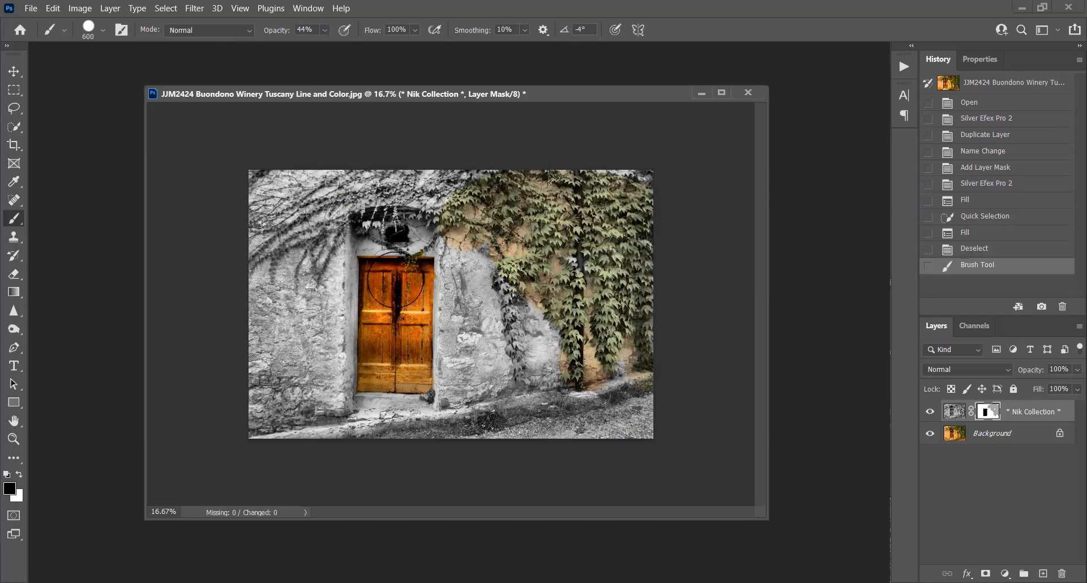
key("ctrl+z")
mouse_move(592, 198)
left_mouse_down()
mouse_move(626, 197)
mouse_move(620, 188)
mouse_move(641, 299)
mouse_move(670, 359)
mouse_move(618, 234)
mouse_move(547, 169)
mouse_move(459, 159)
left_mouse_up()
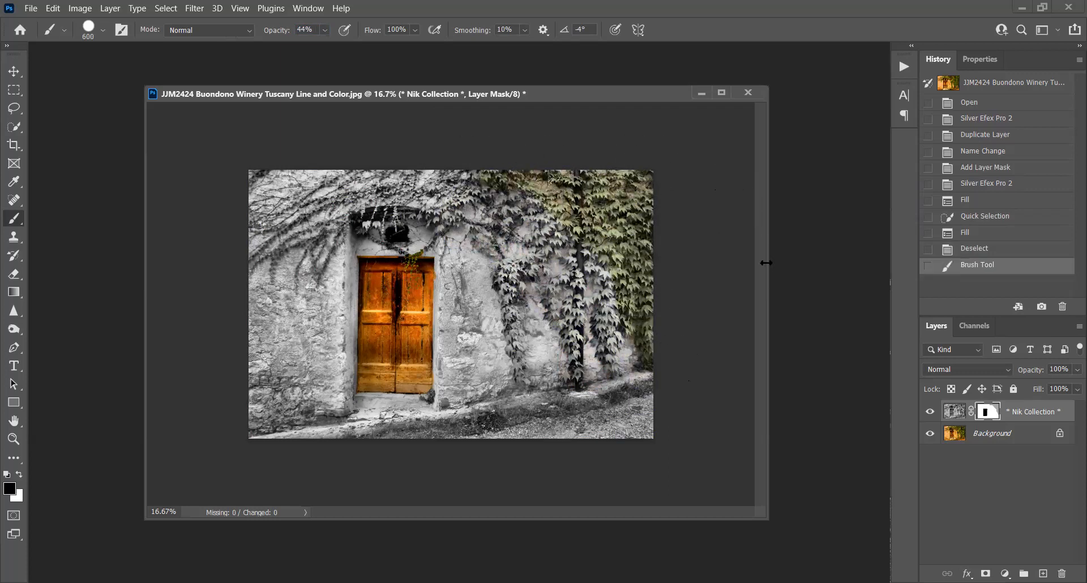
key("ctrl+z")
mouse_move(662, 417)
left_mouse_down()
mouse_move(466, 456)
mouse_move(381, 498)
mouse_move(618, 451)
left_mouse_up()
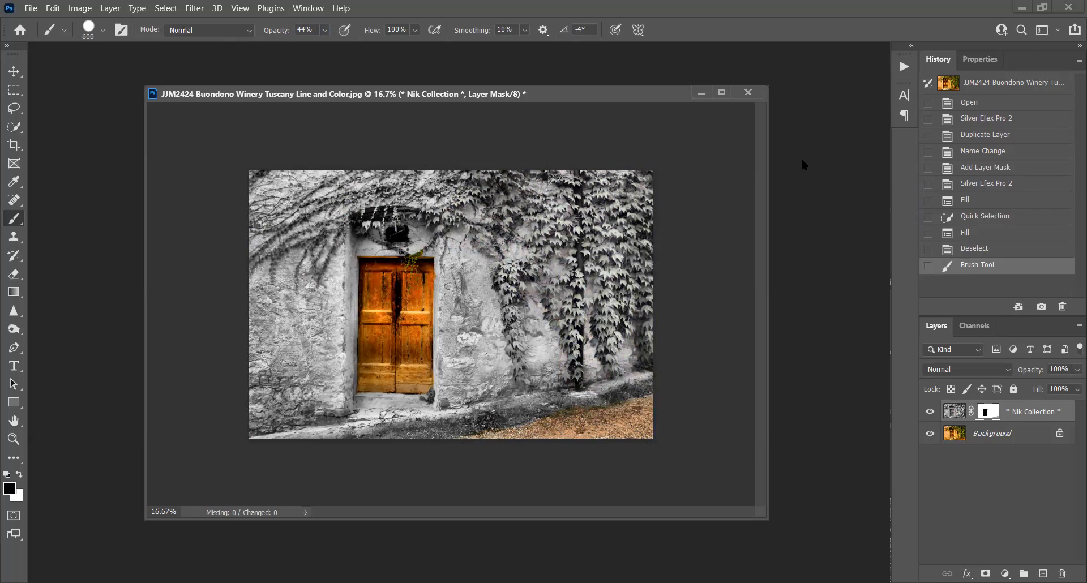
left_click(749, 94)
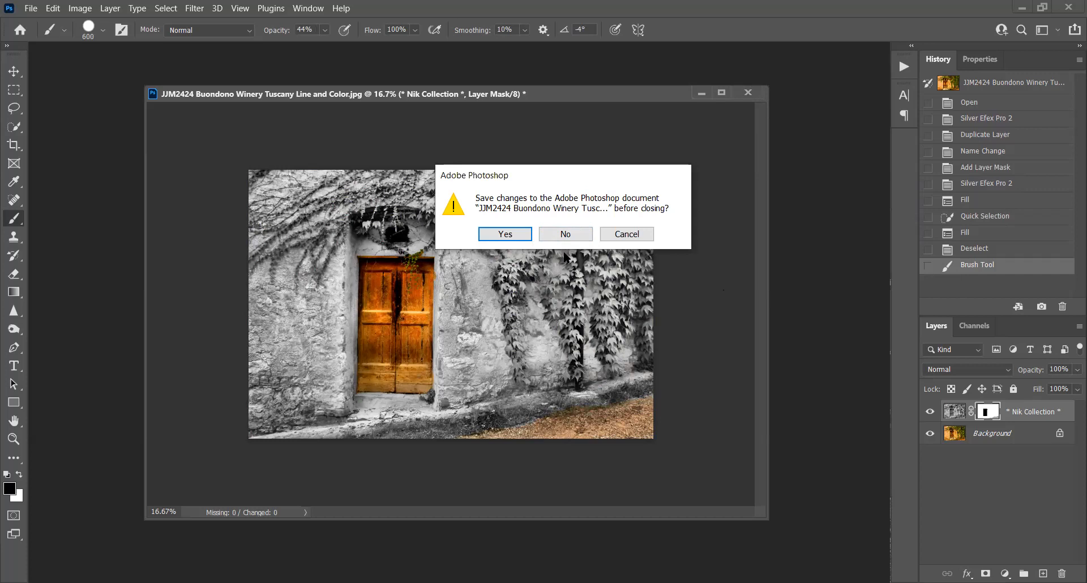
left_click(627, 234)
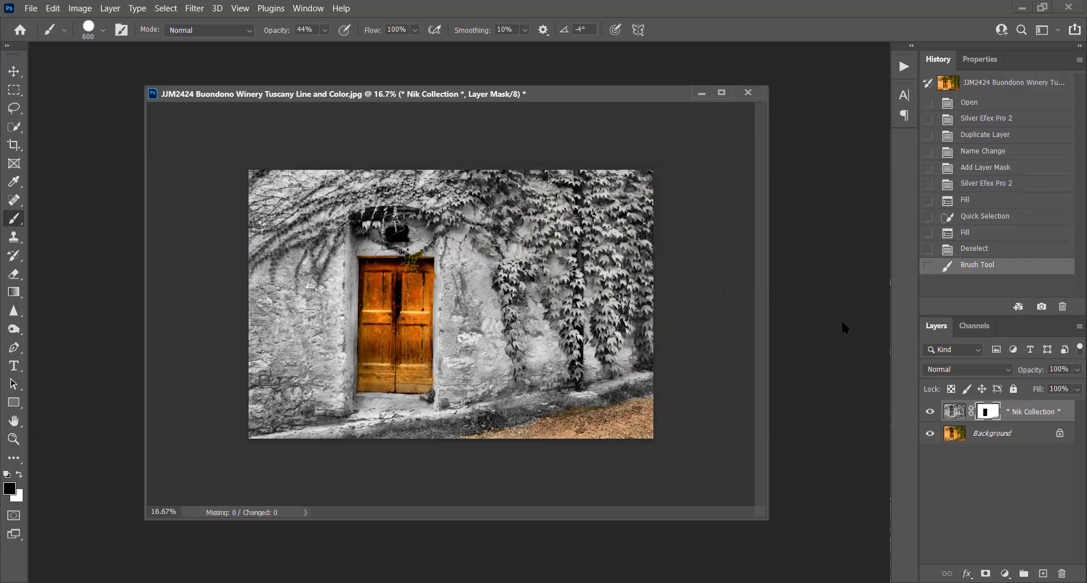
Hide the Nik Collection layer and select the ivy on the Background layer with the Magic Wand at tolerance 33.
left_click(930, 416)
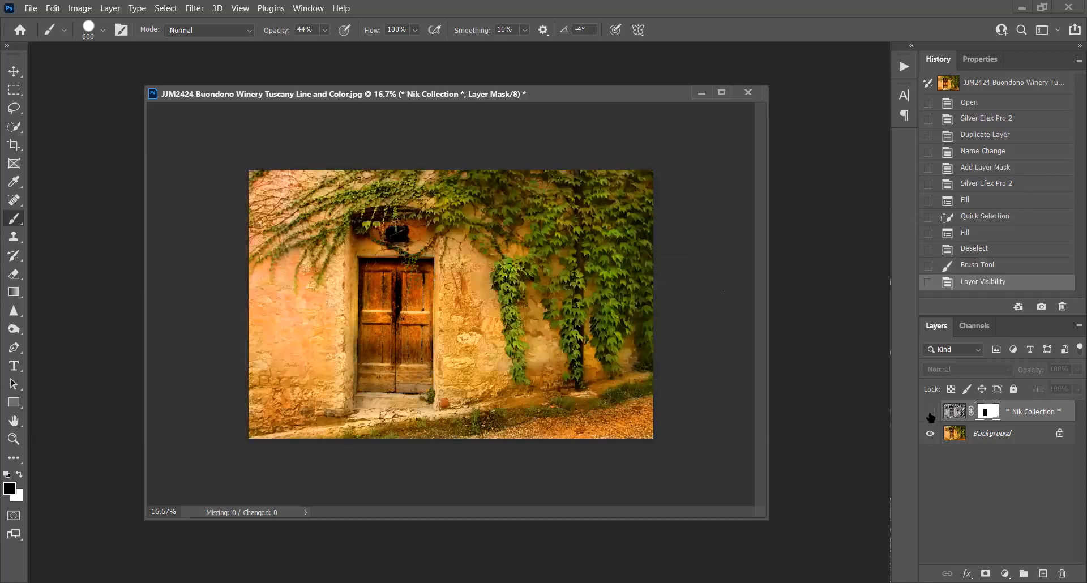
left_click(991, 434)
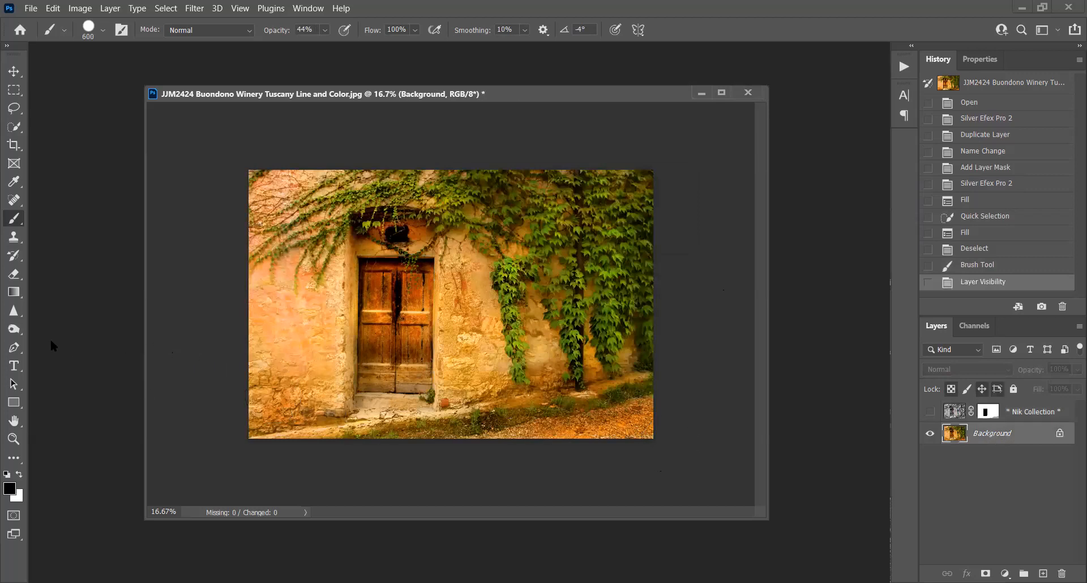
left_click(17, 128)
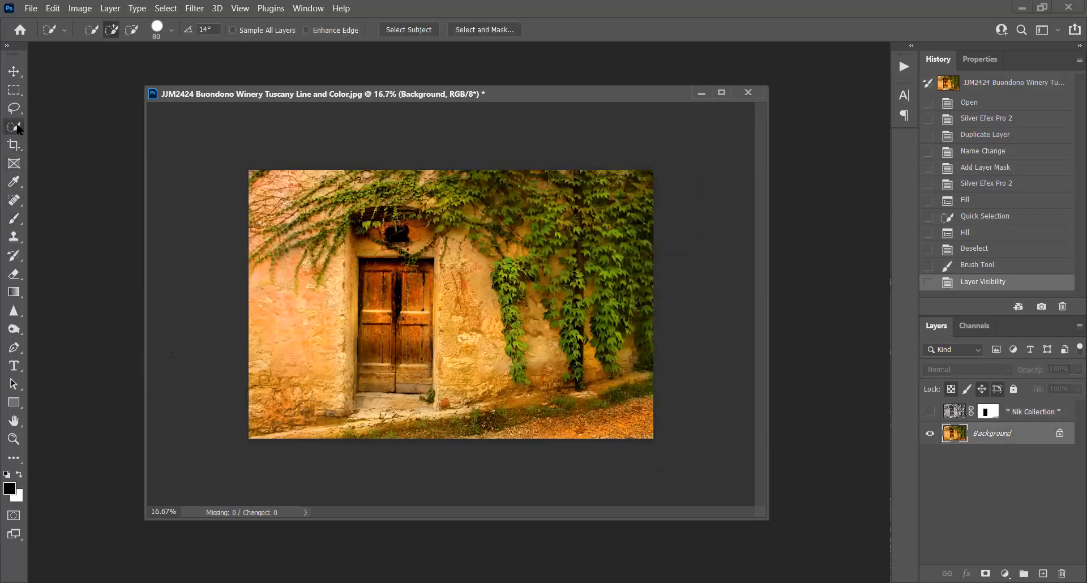
right_click(25, 128)
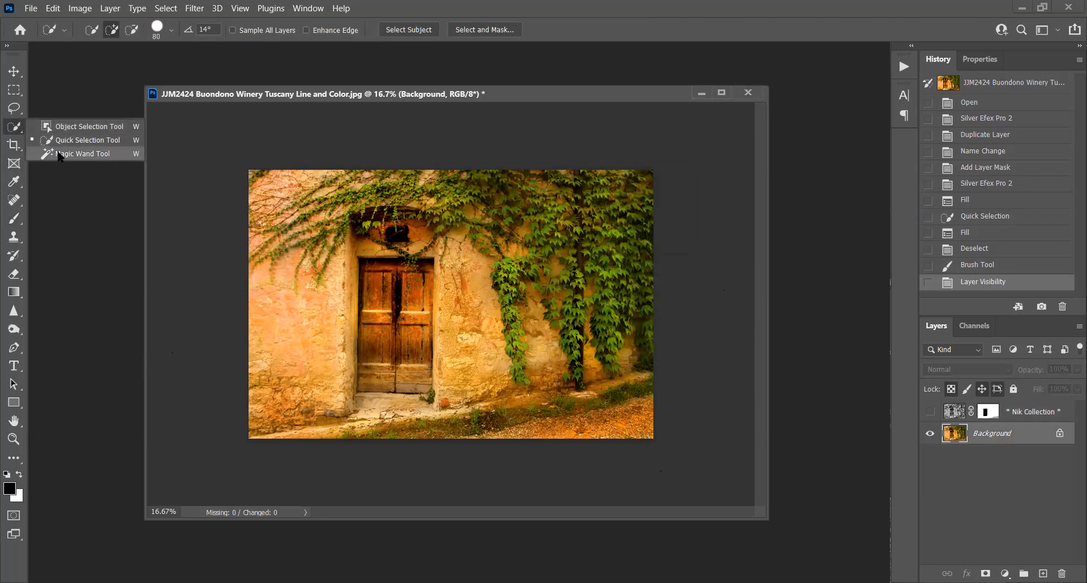
left_click(60, 156)
left_click(616, 234)
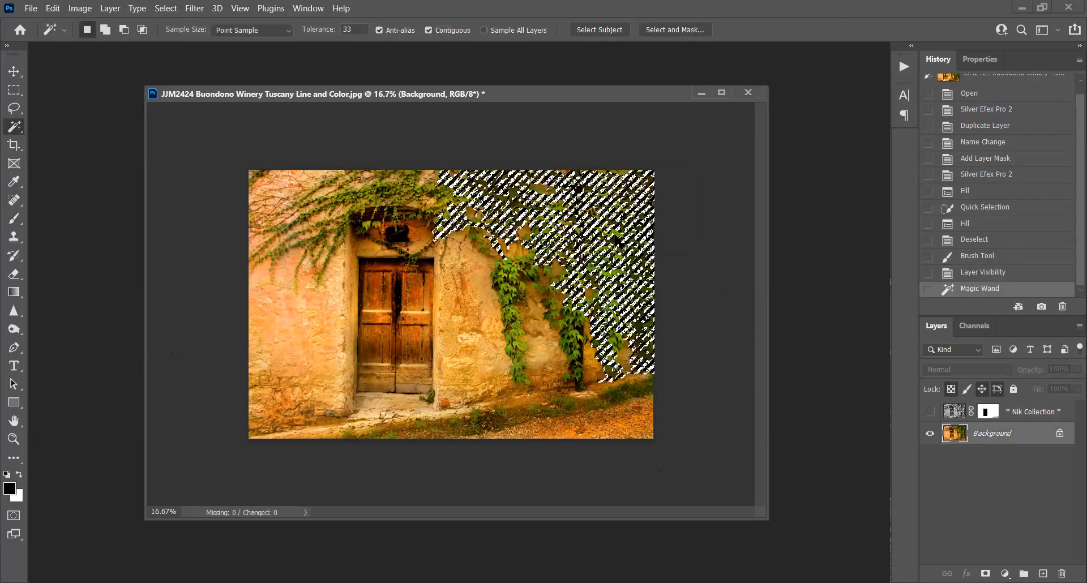
Show the Nik Collection layer, fill the ivy selection on its mask with black at 100% opacity, and deselect.
left_click(930, 412)
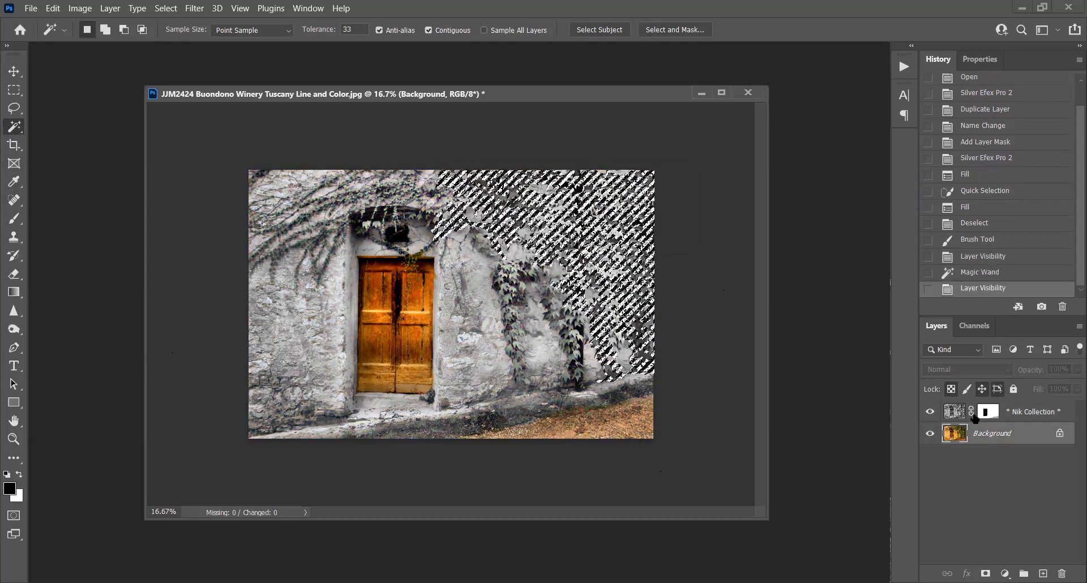
left_click(989, 411)
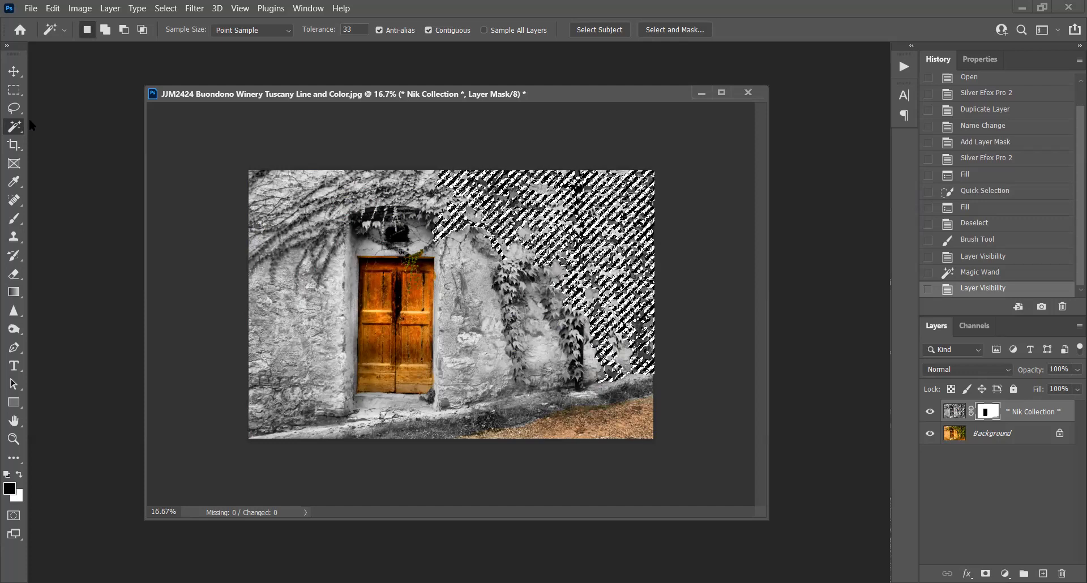
left_click(51, 10)
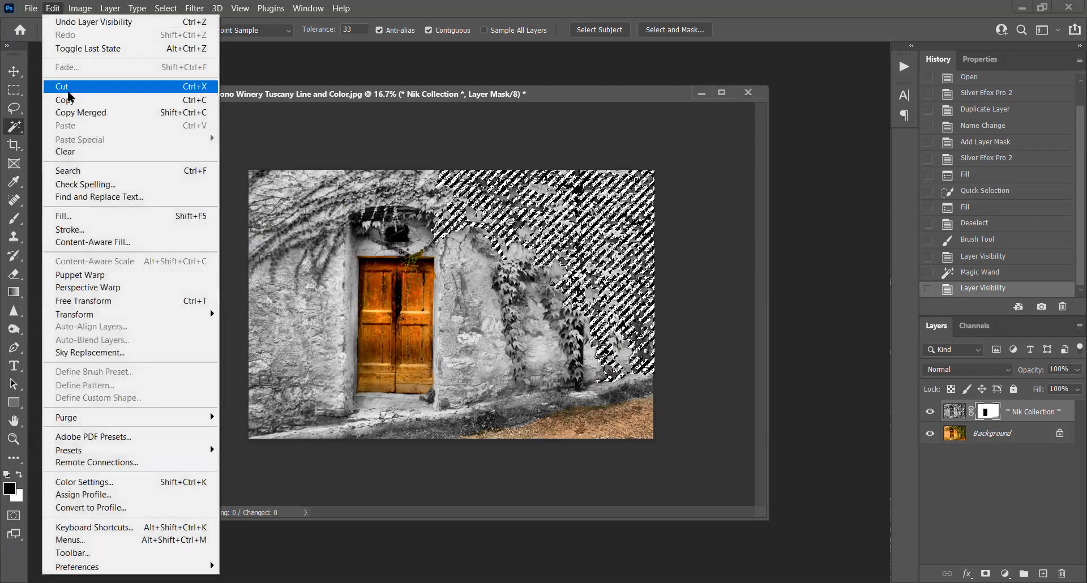
left_click(73, 217)
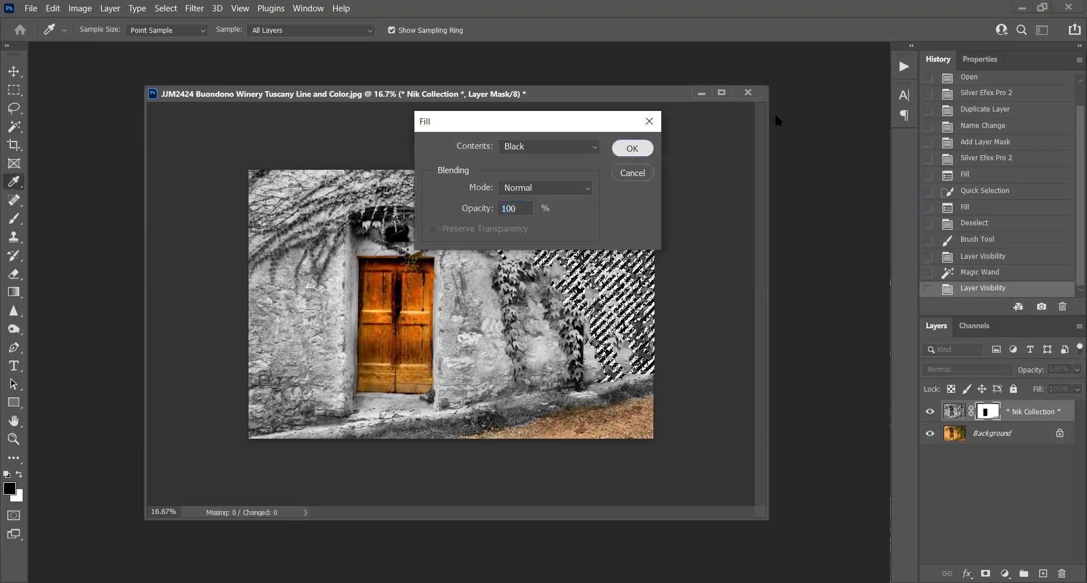
key("Return")
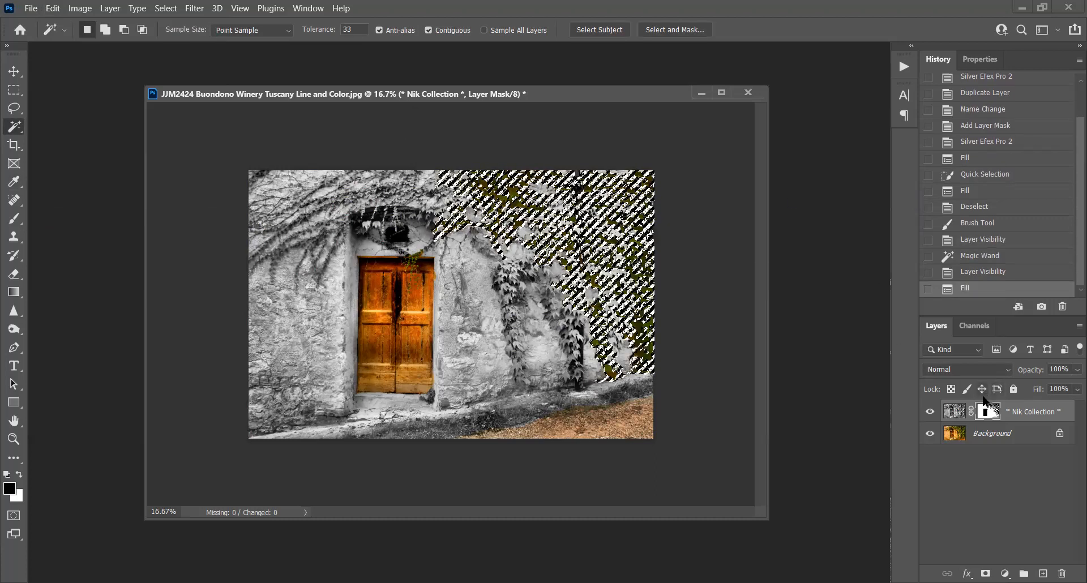
key("ctrl+d")
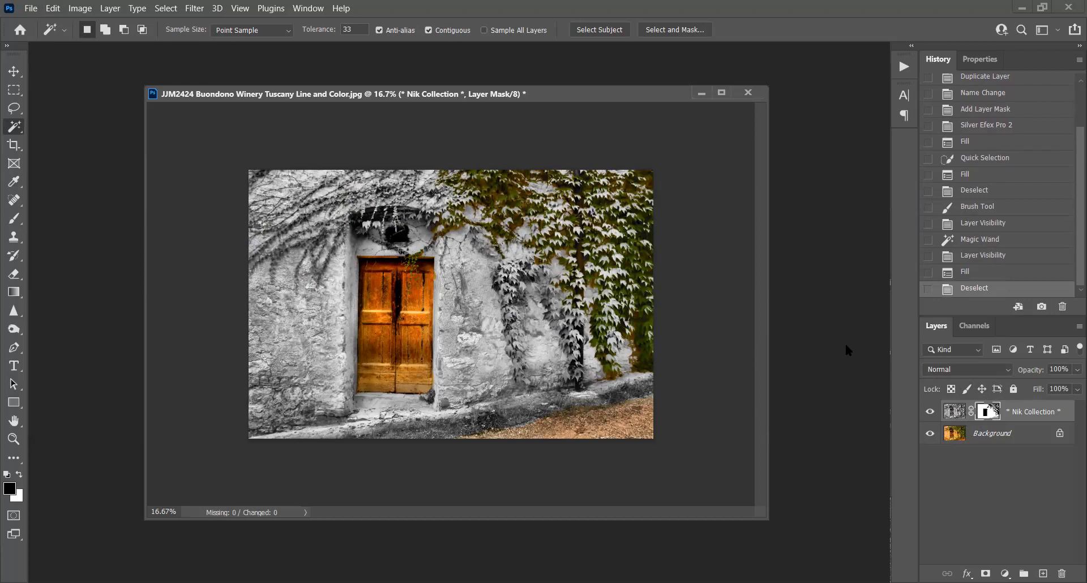
Restore the Magic Wand history state and build a new ivy selection on the Background layer from multiple added samples.
left_click(967, 240)
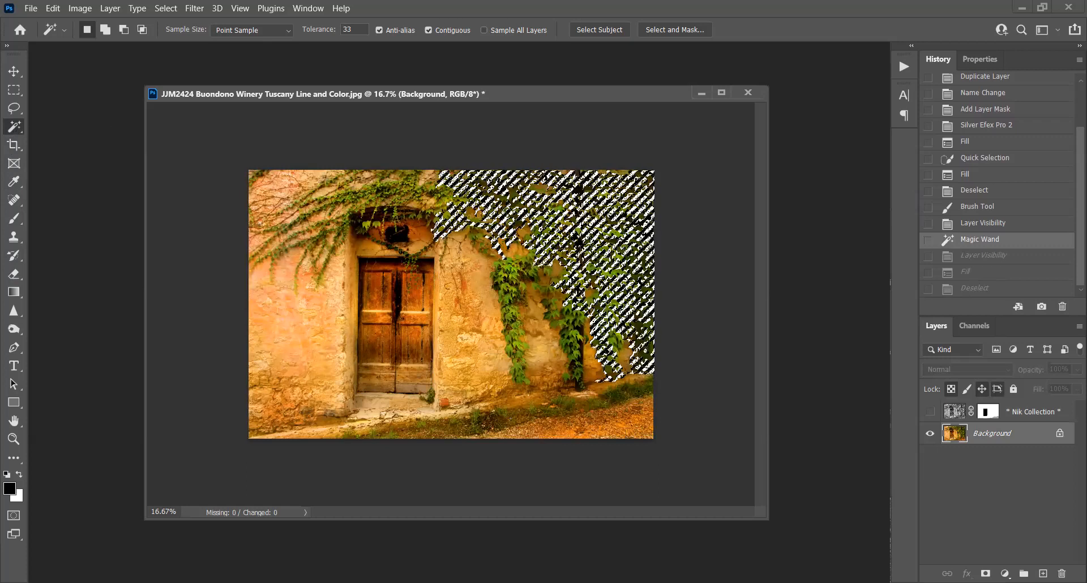
left_click(609, 233)
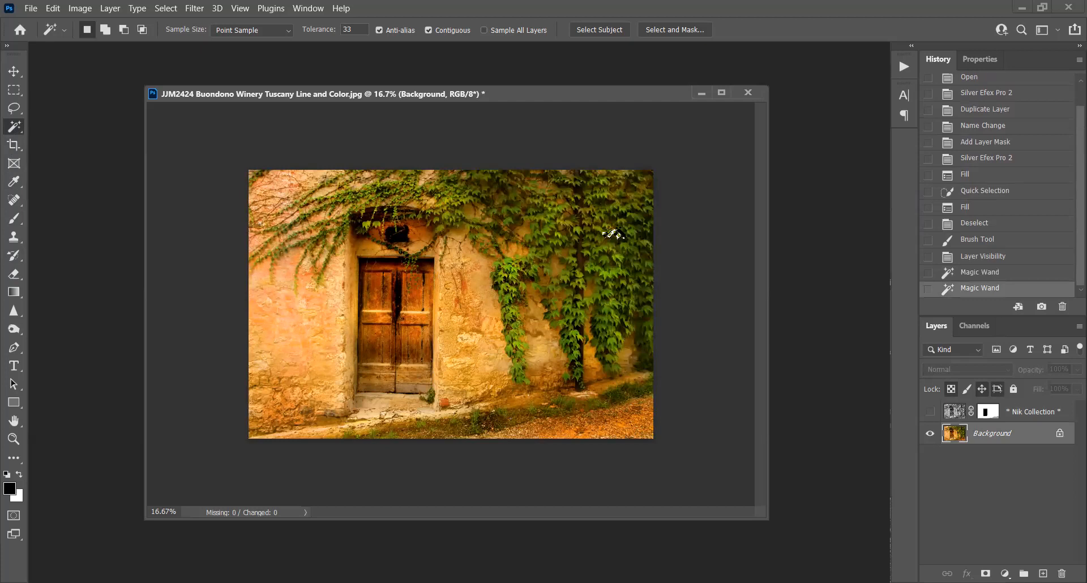
left_click(613, 248, "shift")
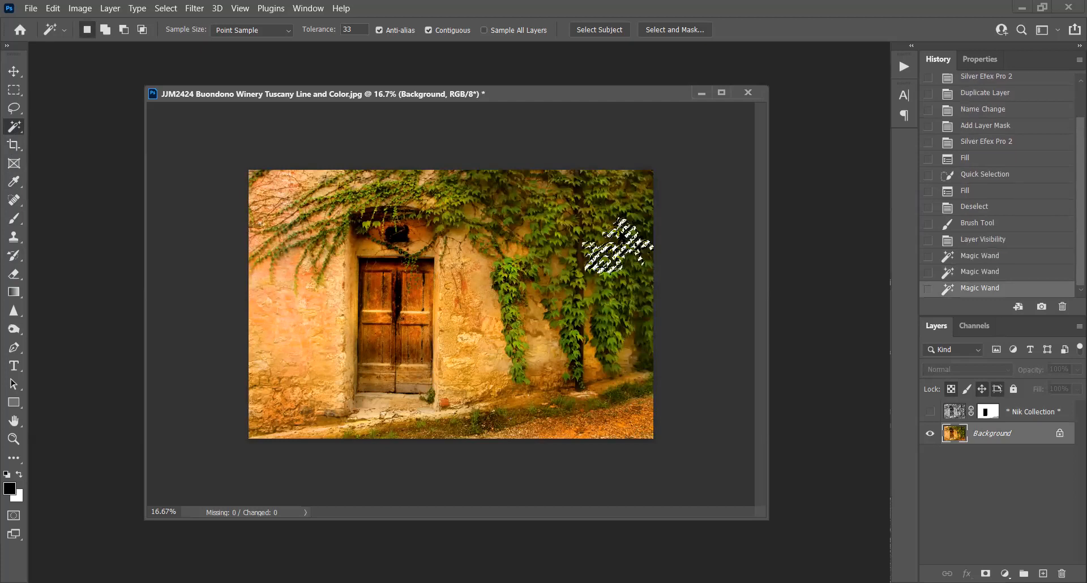
left_click(598, 220, "shift")
left_click(603, 200, "shift")
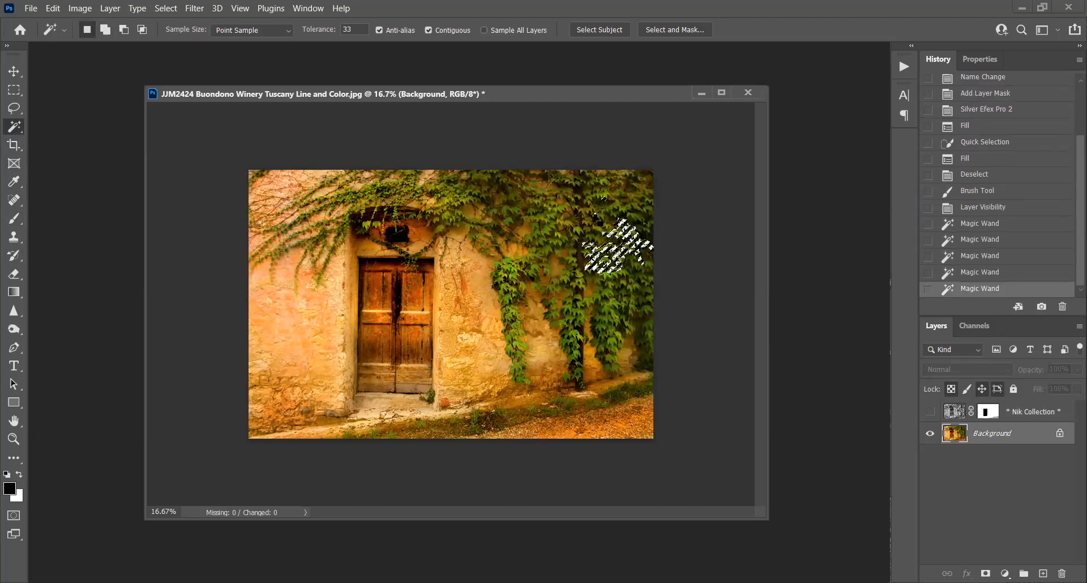
left_click(599, 220, "alt")
left_click(623, 262, "shift")
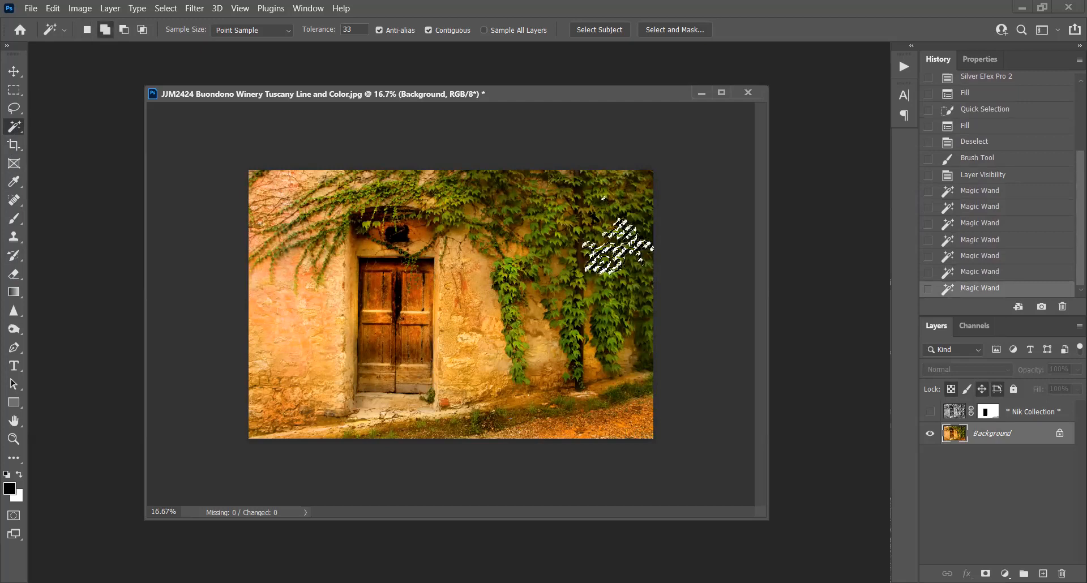
left_click(595, 217, "shift")
left_click(621, 221, "shift")
left_click(622, 210, "shift")
left_click(642, 277)
left_click(548, 227)
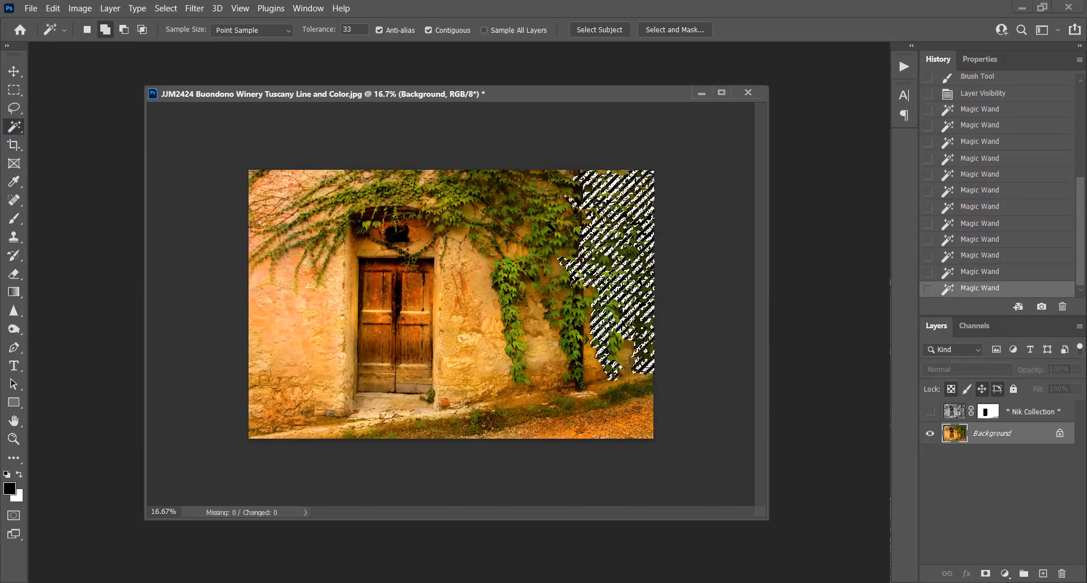
left_click(590, 238, "shift")
left_click(571, 311, "shift")
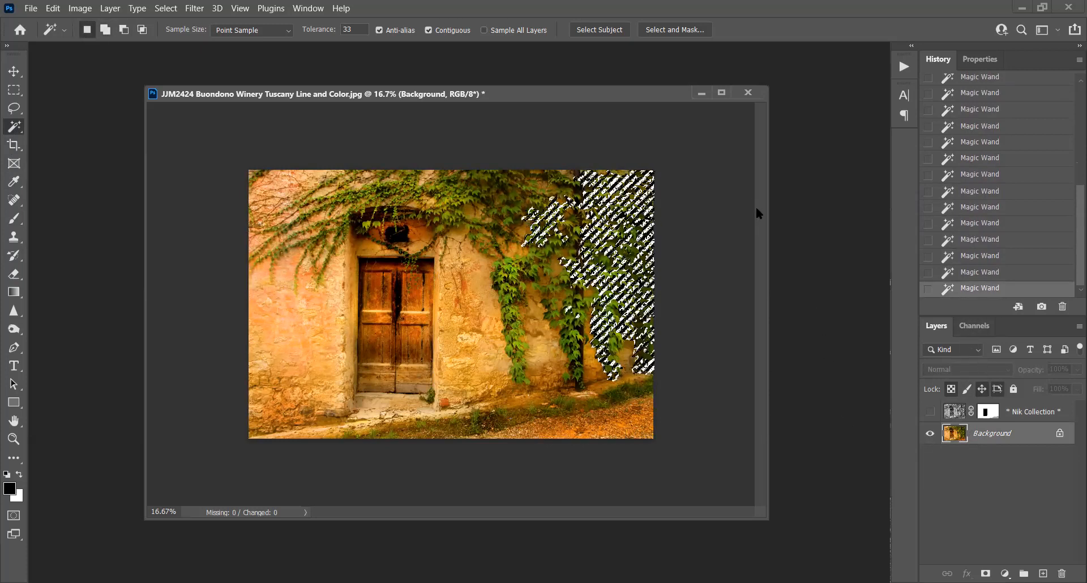
Revert the history to the Layer Visibility state before the Magic Wand selections and close the winery document without saving.
key("ctrl+z")
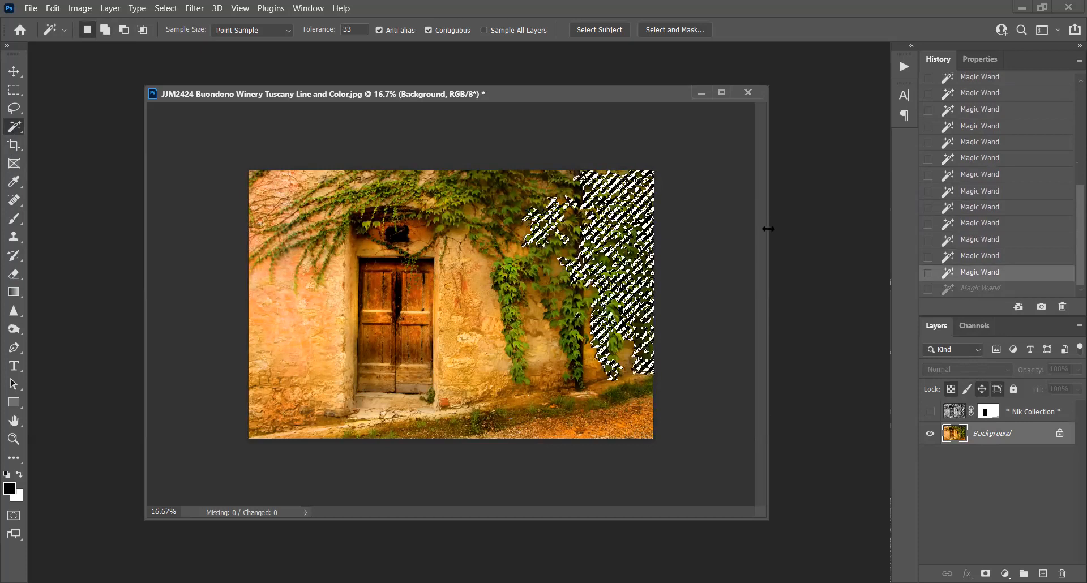
scroll(991, 170, "up", 2)
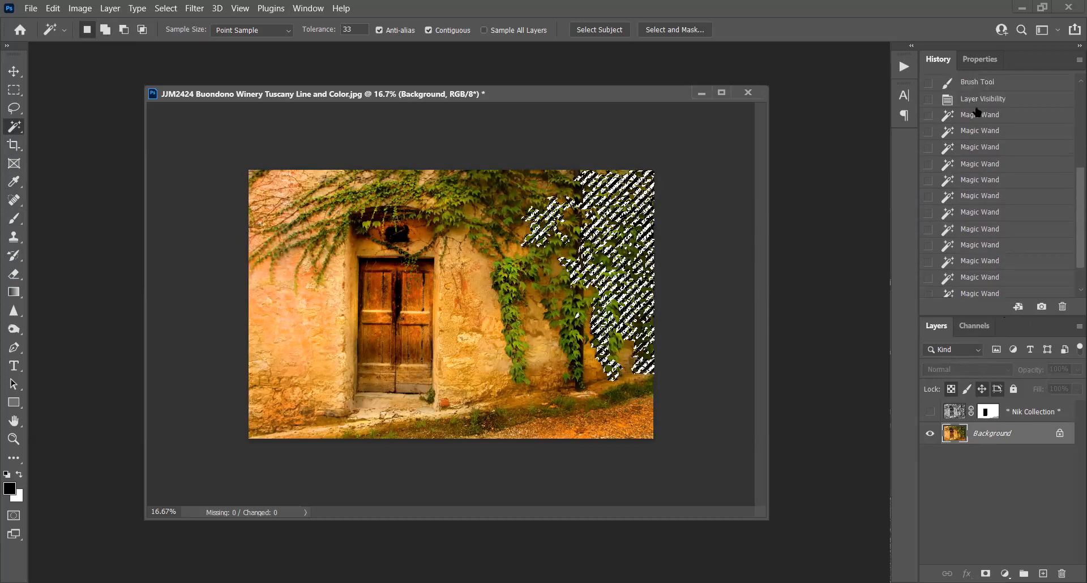
left_click(980, 102)
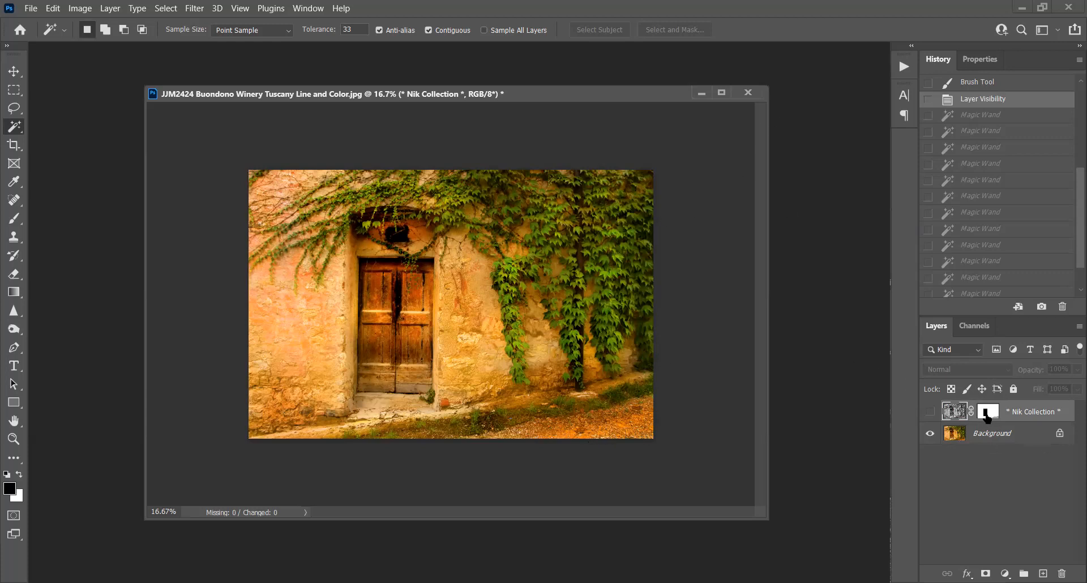
left_click(748, 93)
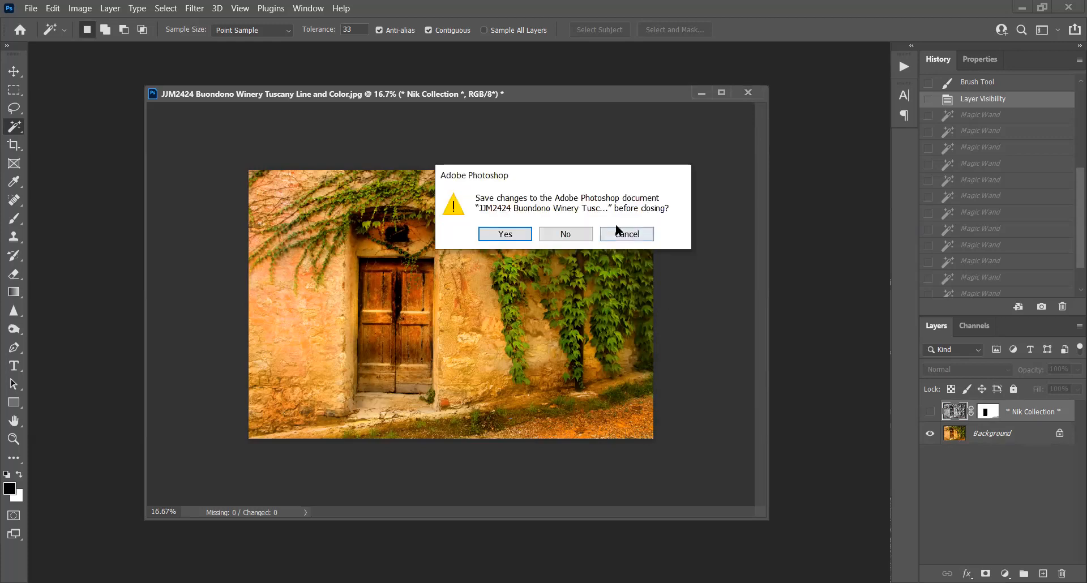
left_click(548, 229)
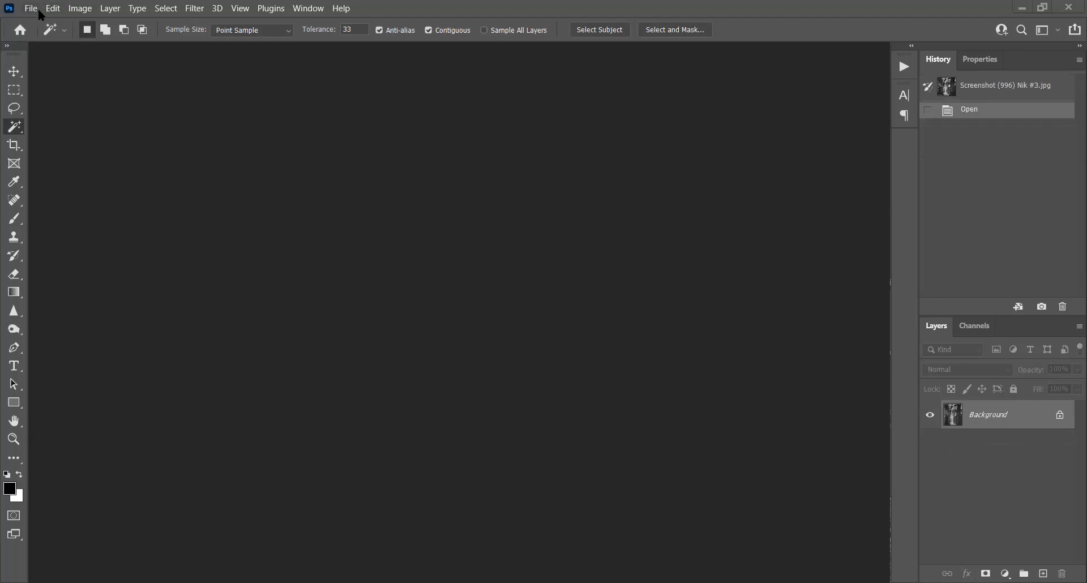
Open the owl image Screenshot (1118) from the Class 38 Images folder and reposition its document window in the workspace.
left_click(37, 8)
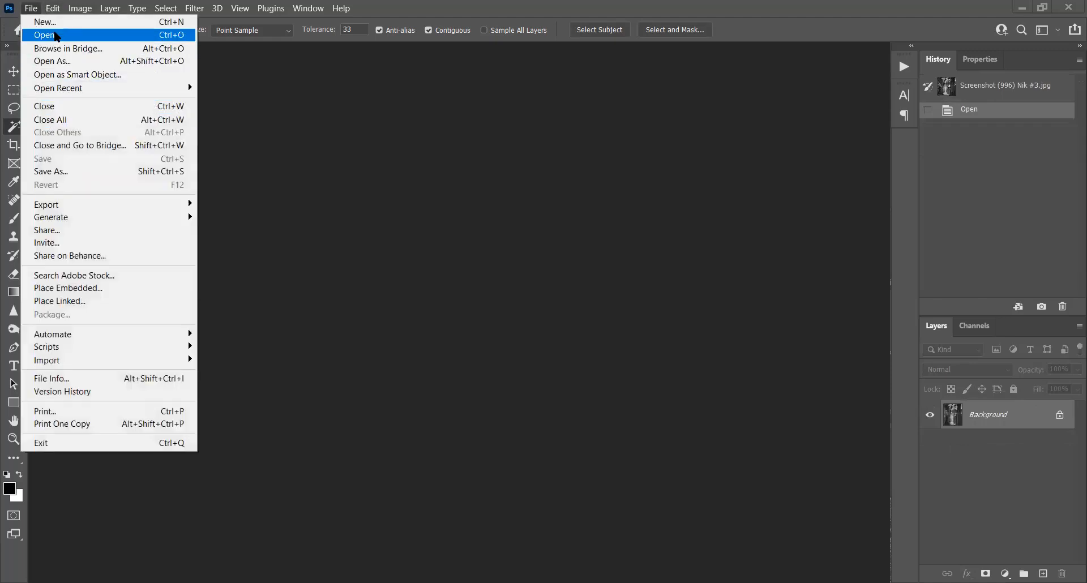
scroll(667, 319, "down", 3)
scroll(666, 320, "up", 3)
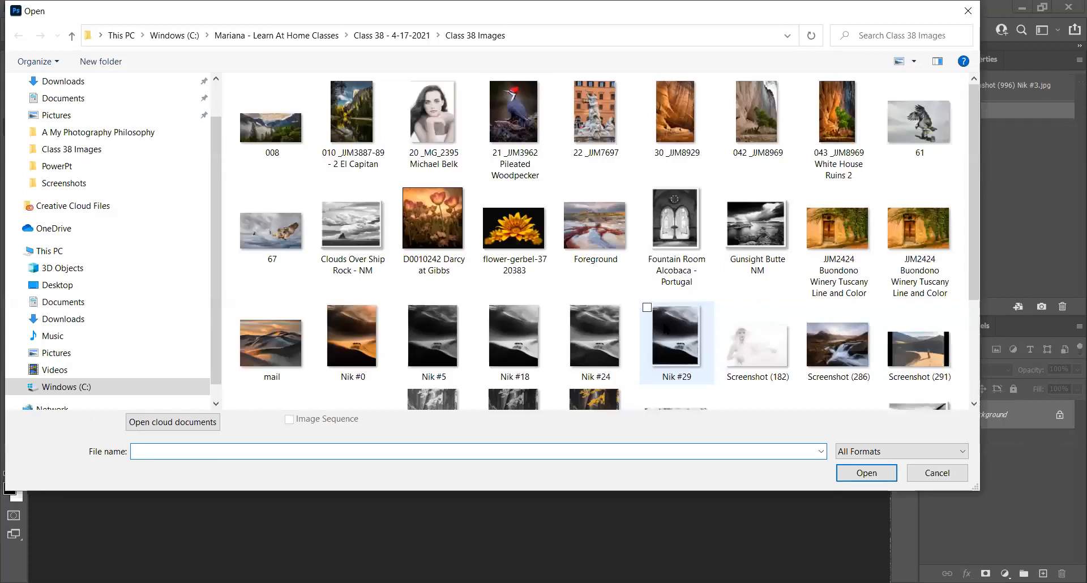
scroll(665, 328, "down", 3)
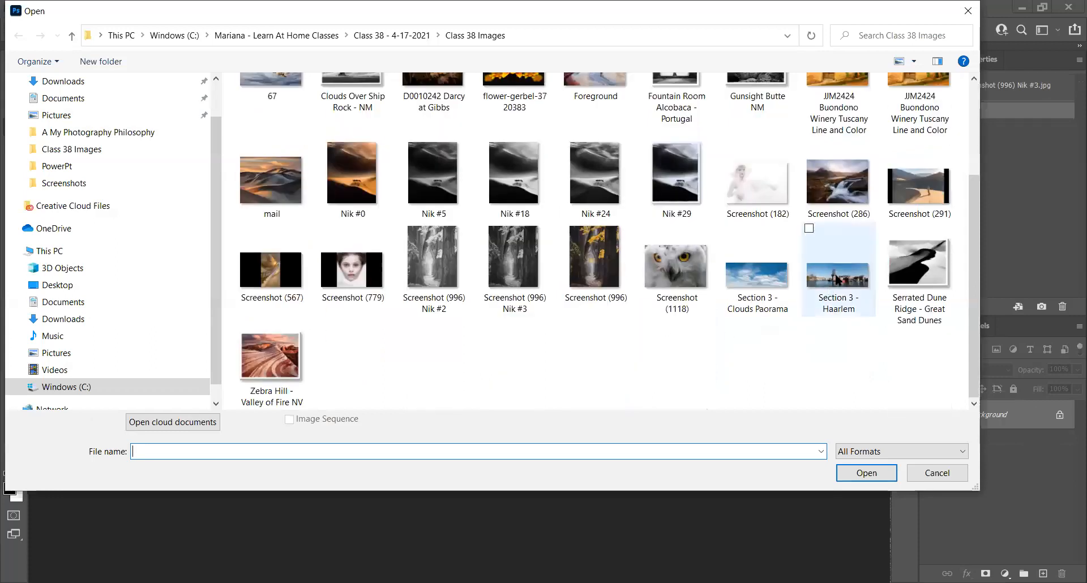
left_click(836, 279)
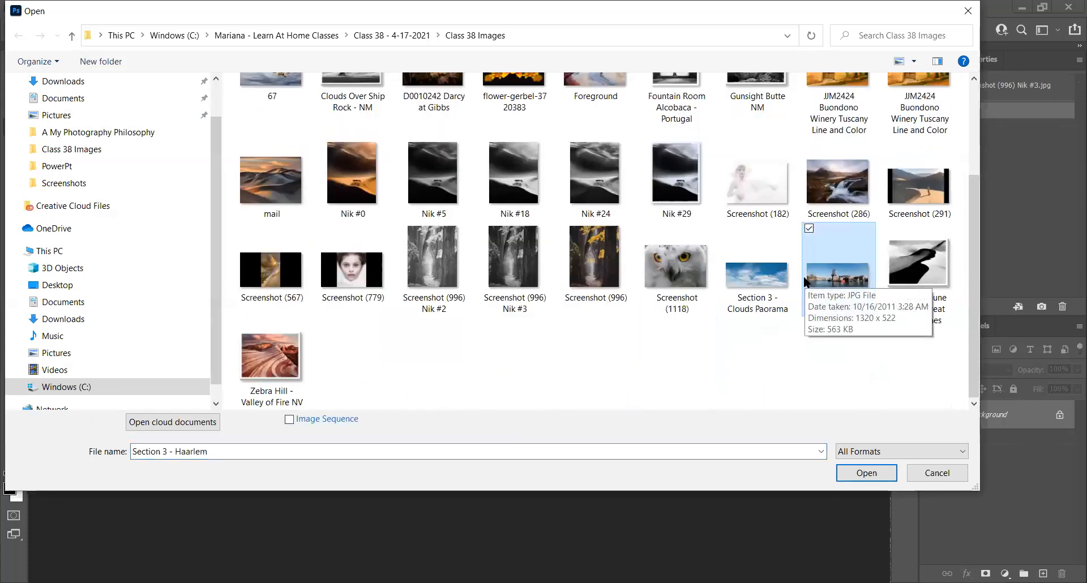
left_click(708, 275)
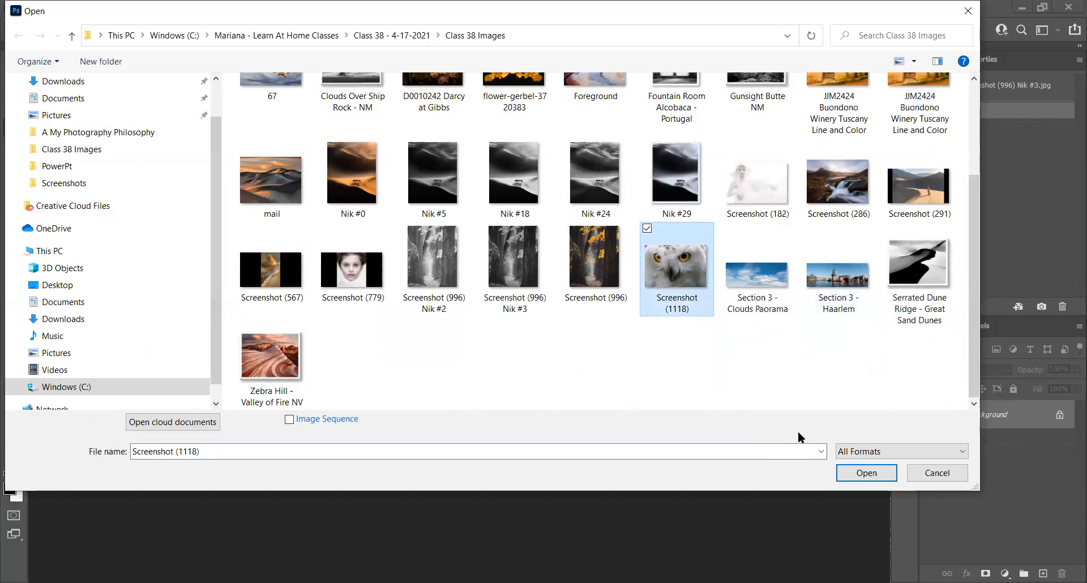
left_click(855, 474)
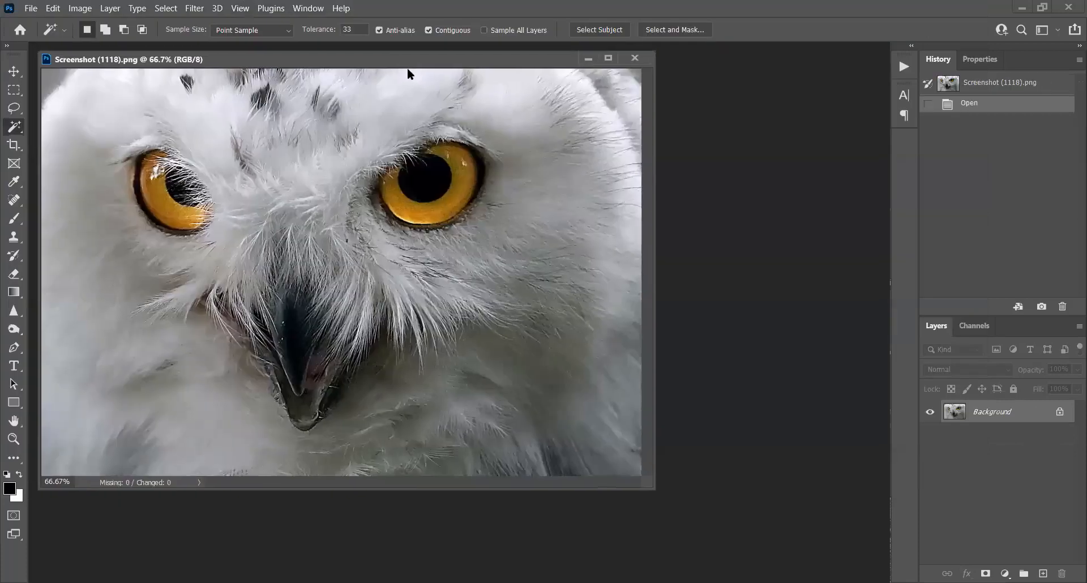
left_click_drag(407, 71, 581, 130)
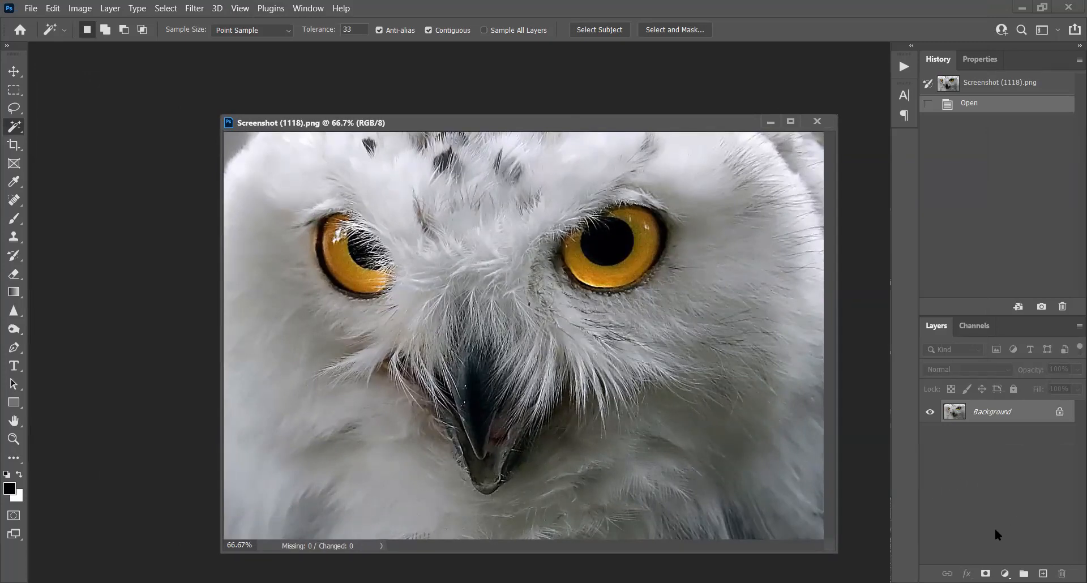
Open the owl image in the Silver Efex Pro 2 filter of the Nik Collection.
left_click(198, 10)
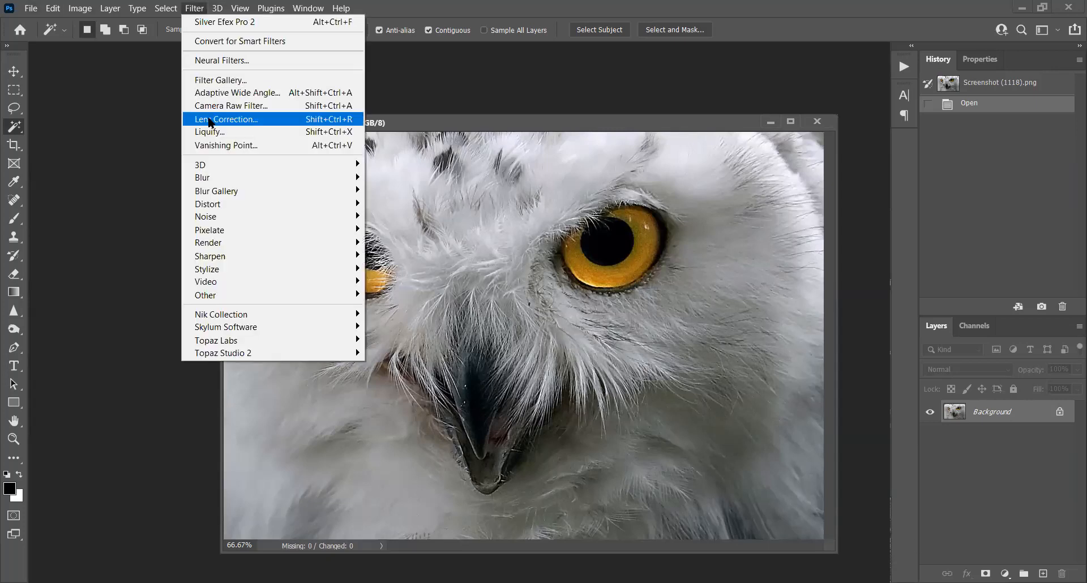
mouse_move(262, 316)
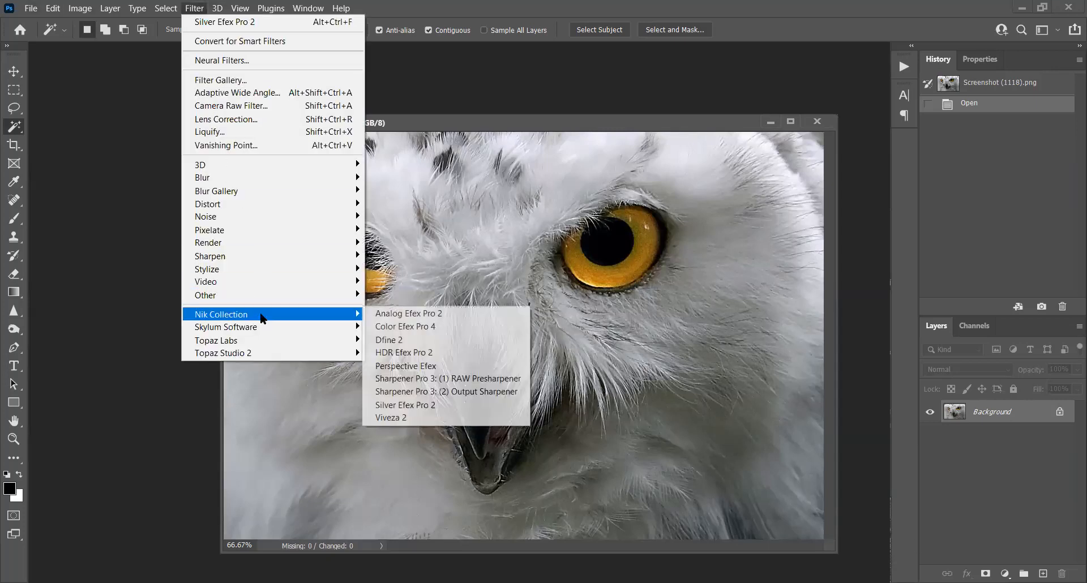
left_click(433, 405)
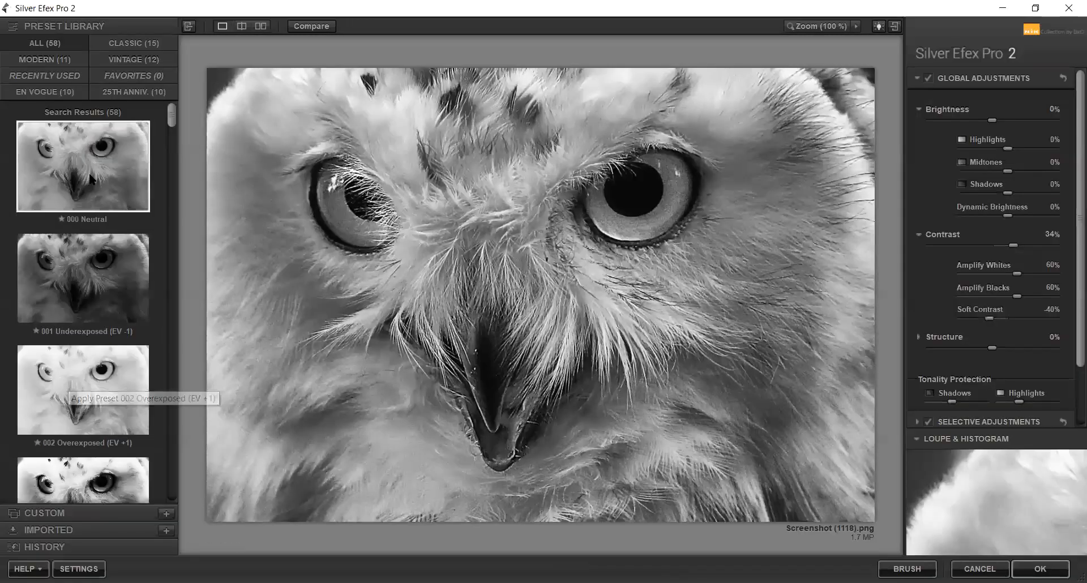
Try the presets 002 Overexposed (EV +1), 005 High Structure (harsh) and 007 High Key 1 on the owl.
left_click(78, 395)
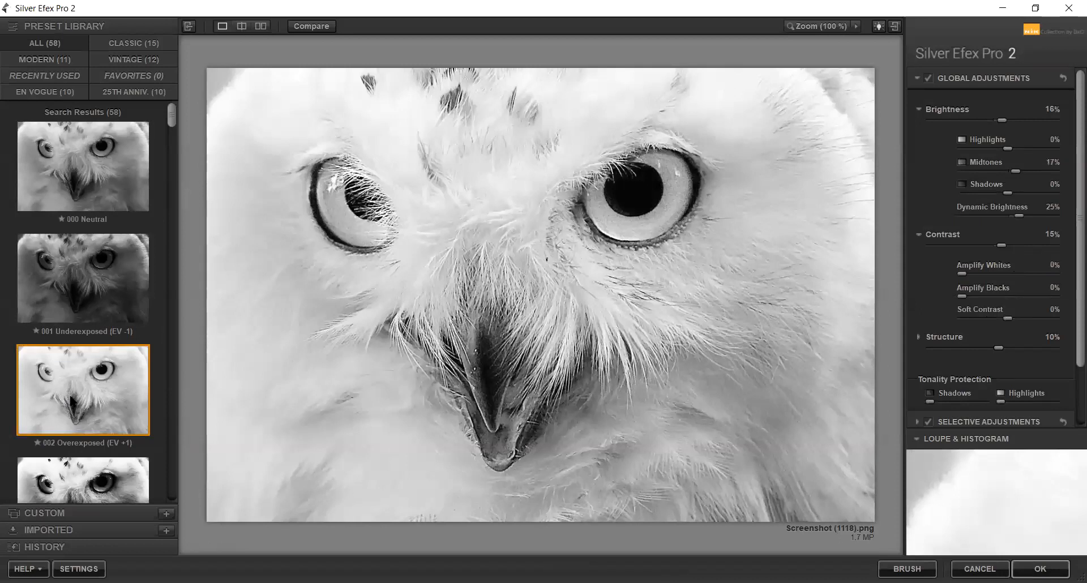
scroll(78, 389, "down", 5)
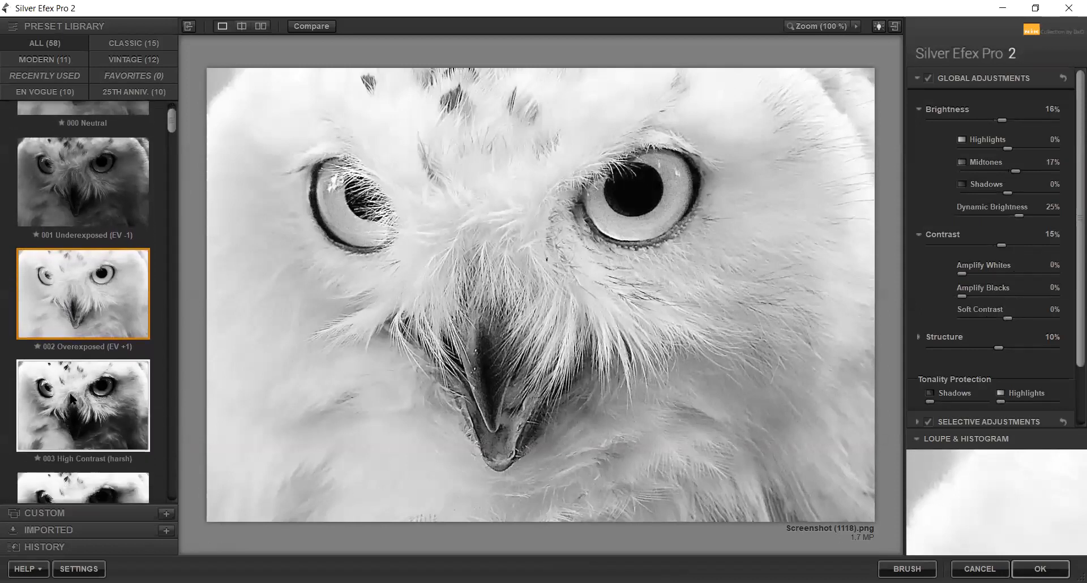
scroll(78, 390, "down", 3)
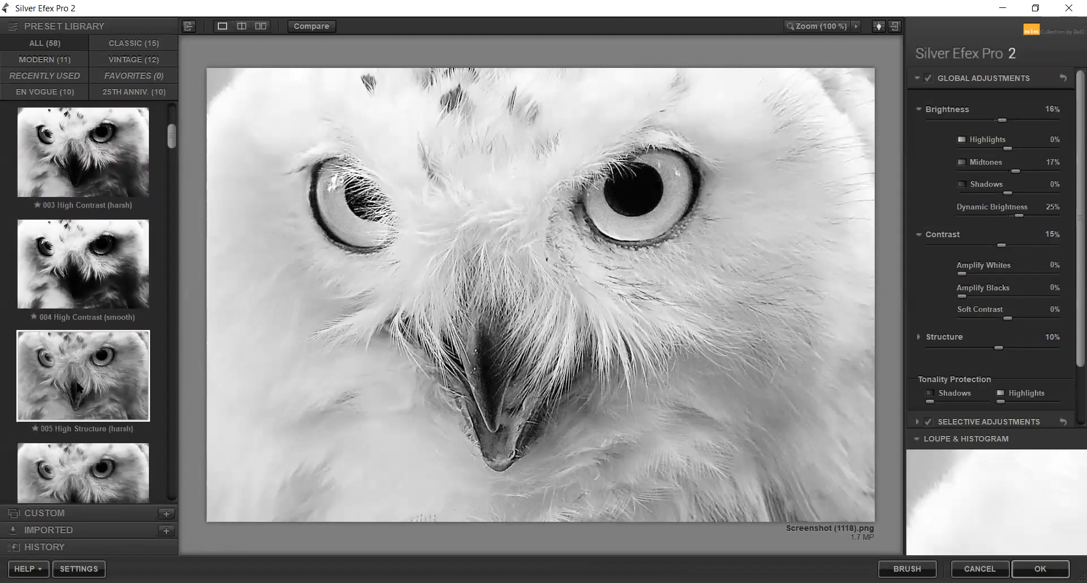
left_click(56, 320)
scroll(55, 317, "down", 1)
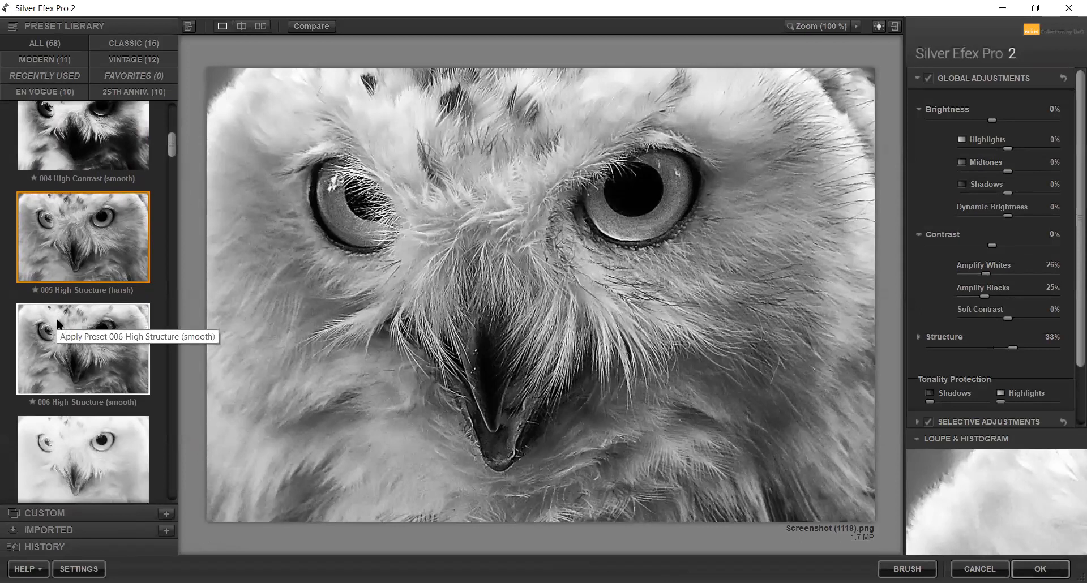
scroll(55, 321, "down", 1)
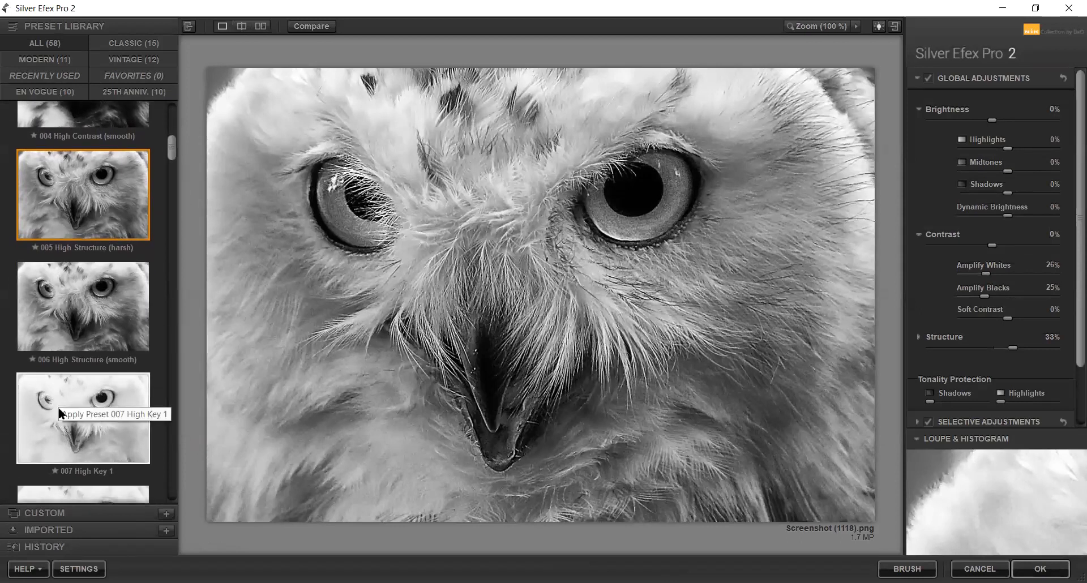
left_click(46, 424)
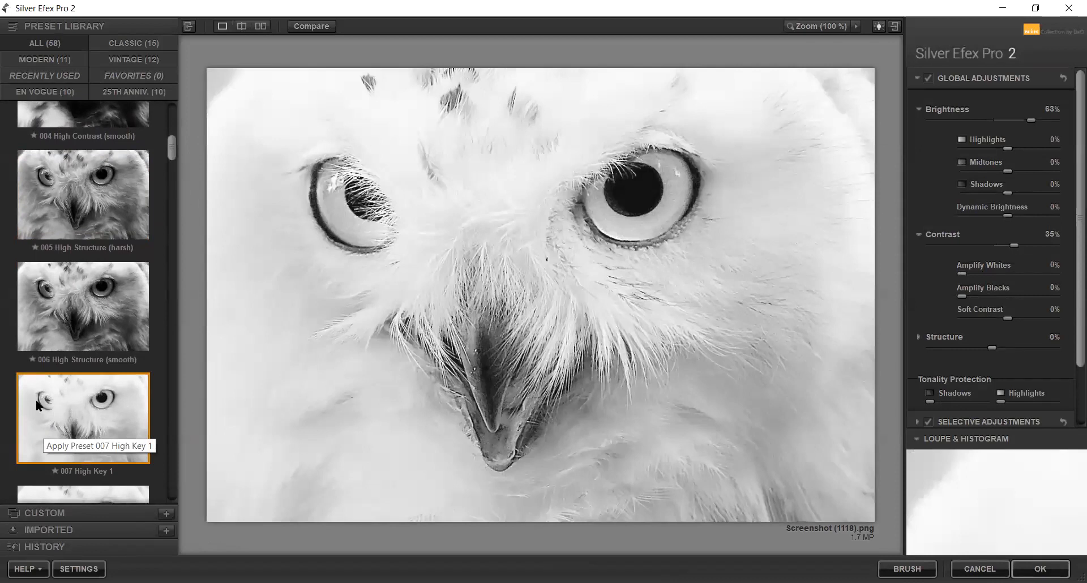
Choose the 008 High Key 2 preset and apply the black-and-white conversion to the owl image.
scroll(150, 410, "down", 2)
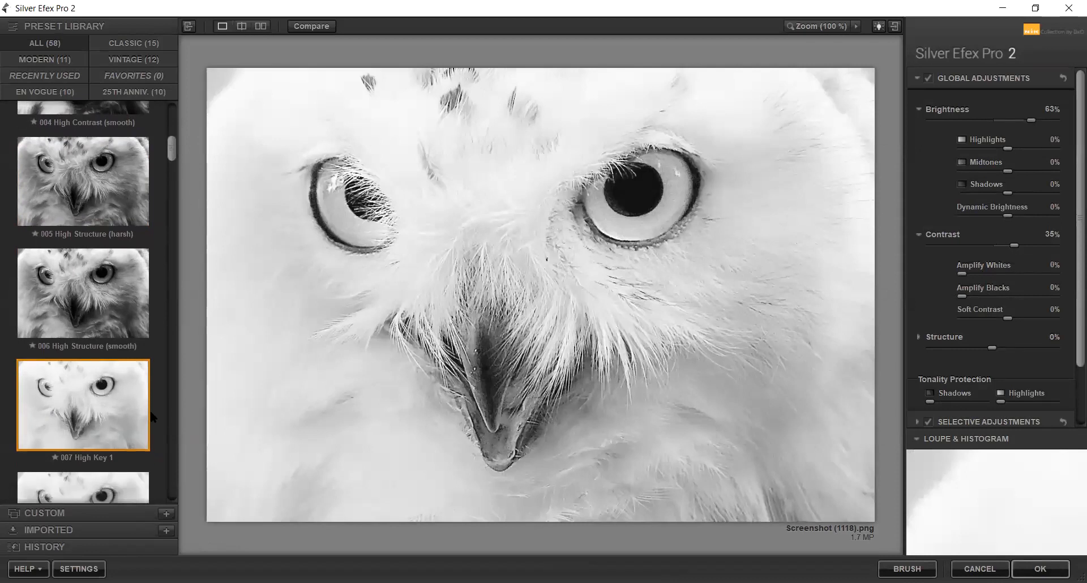
scroll(151, 413, "down", 2)
left_click(117, 402)
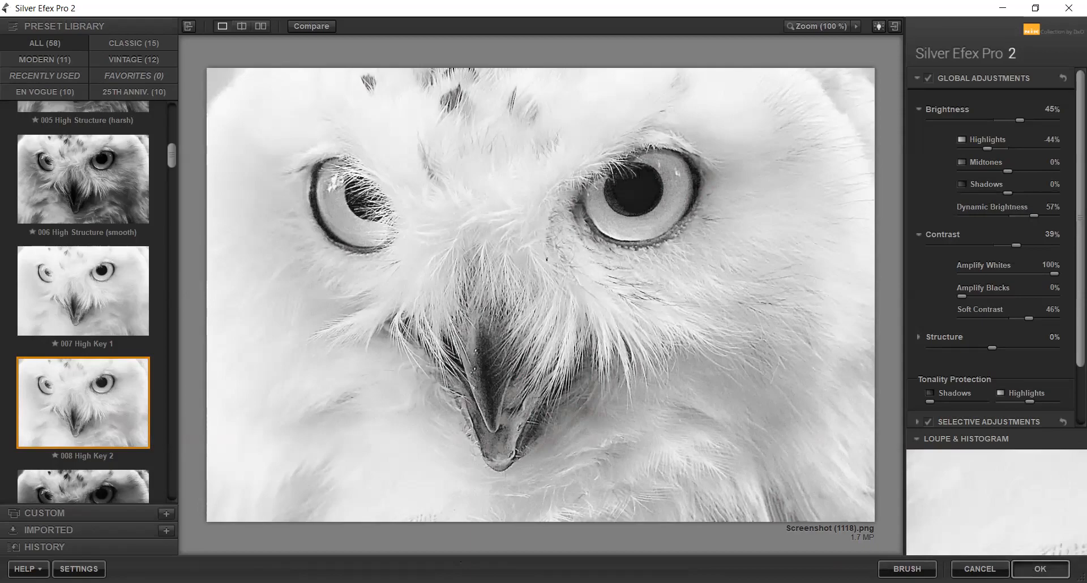
left_click(1040, 568)
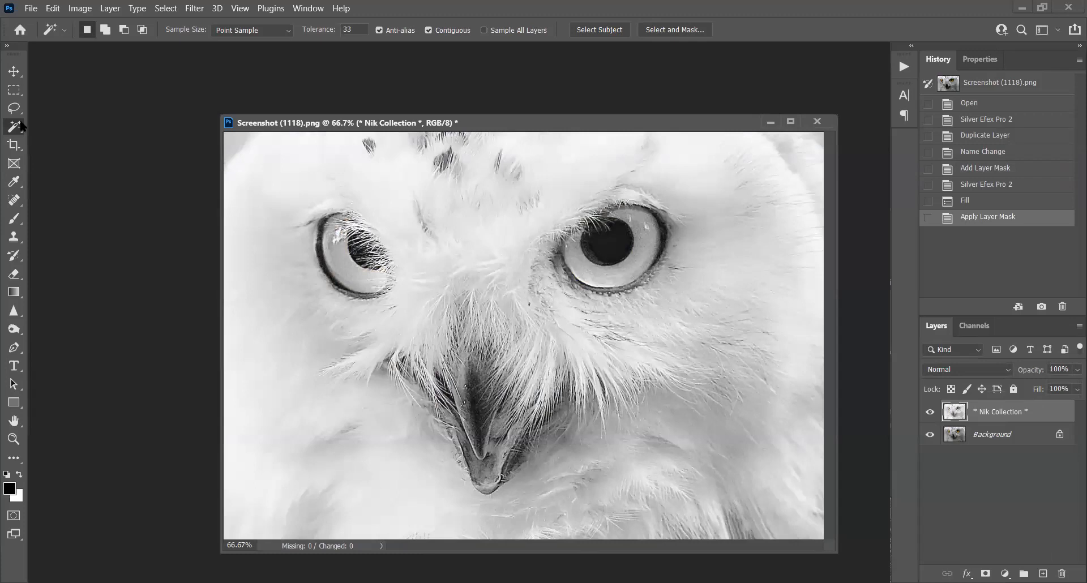
Select both of the owl's eyes on the Nik Collection layer with the Quick Selection tool.
right_click(14, 126)
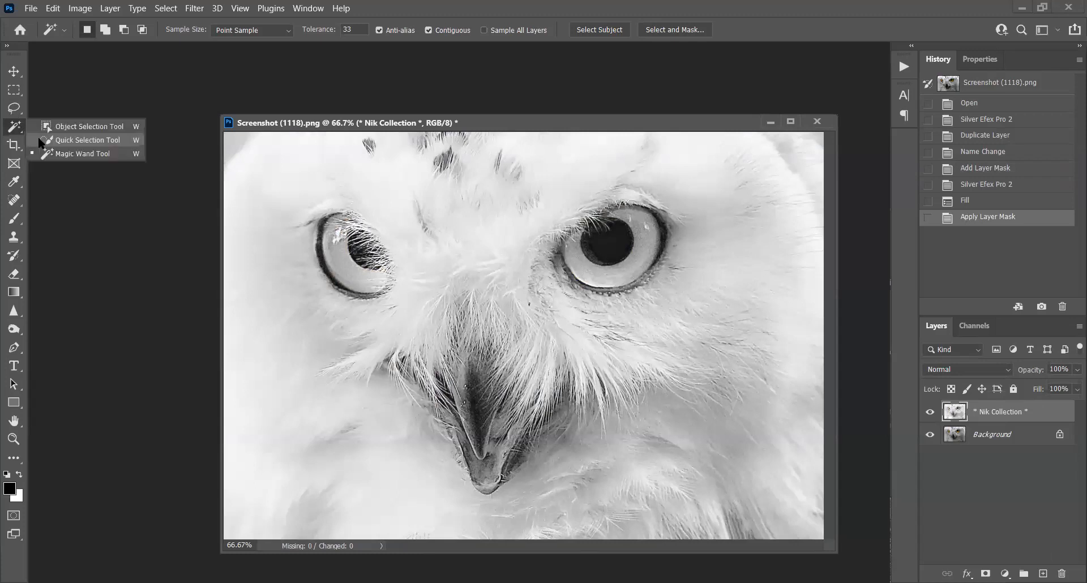
left_click(68, 140)
left_click_drag(345, 228, 365, 277)
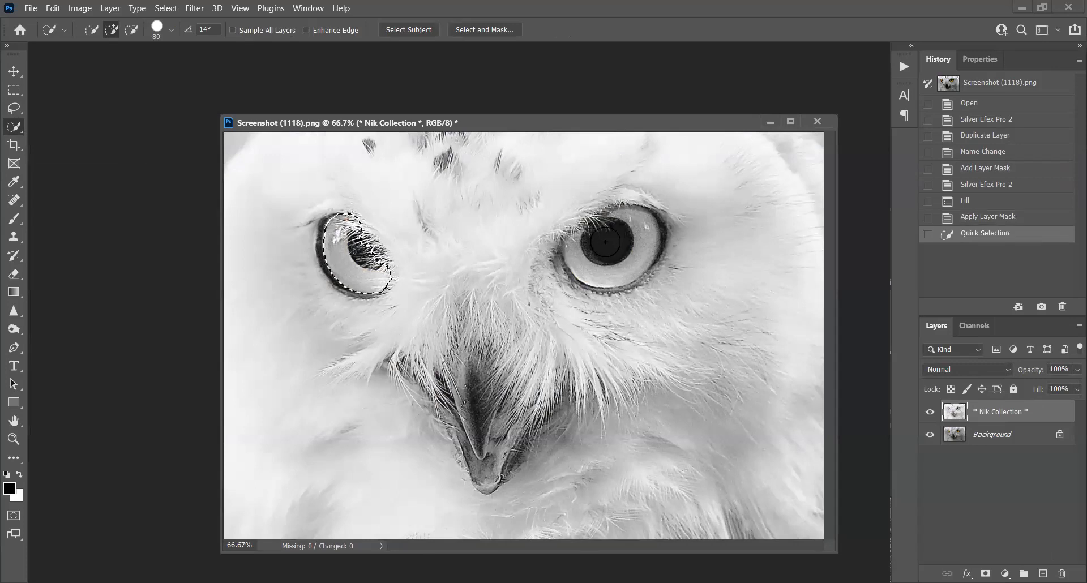
left_click_drag(617, 235, 629, 252)
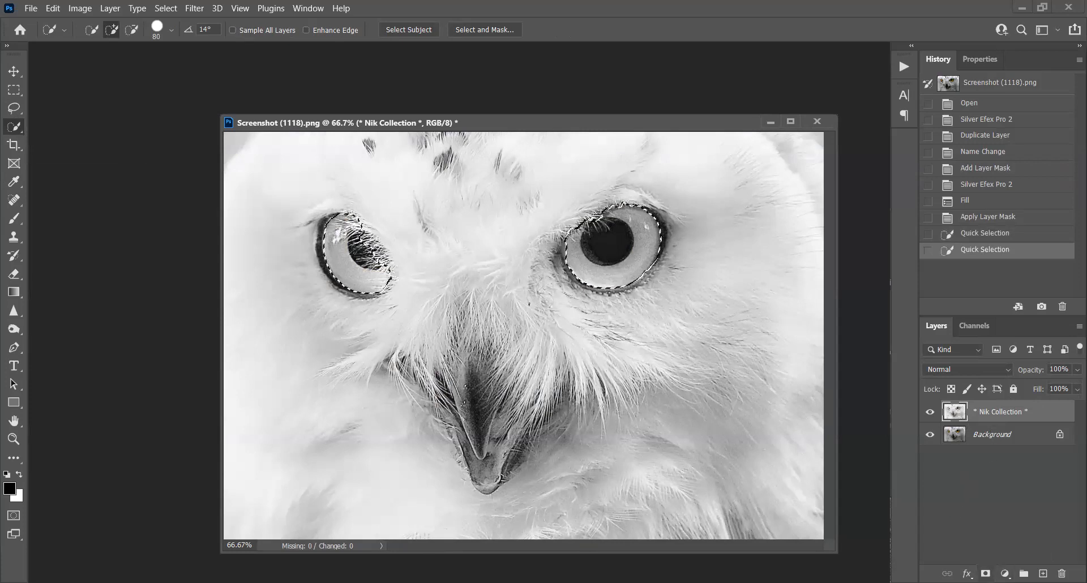
Try adding a layer mask from the eye selection to the Nik Collection layer, then undo it and deselect.
left_click(986, 574)
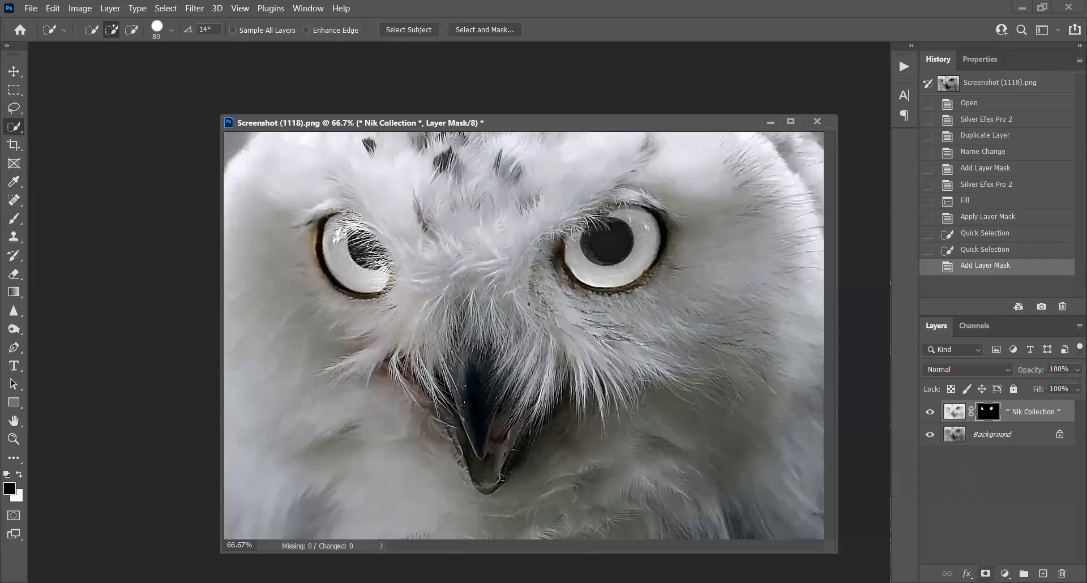
key("ctrl+z")
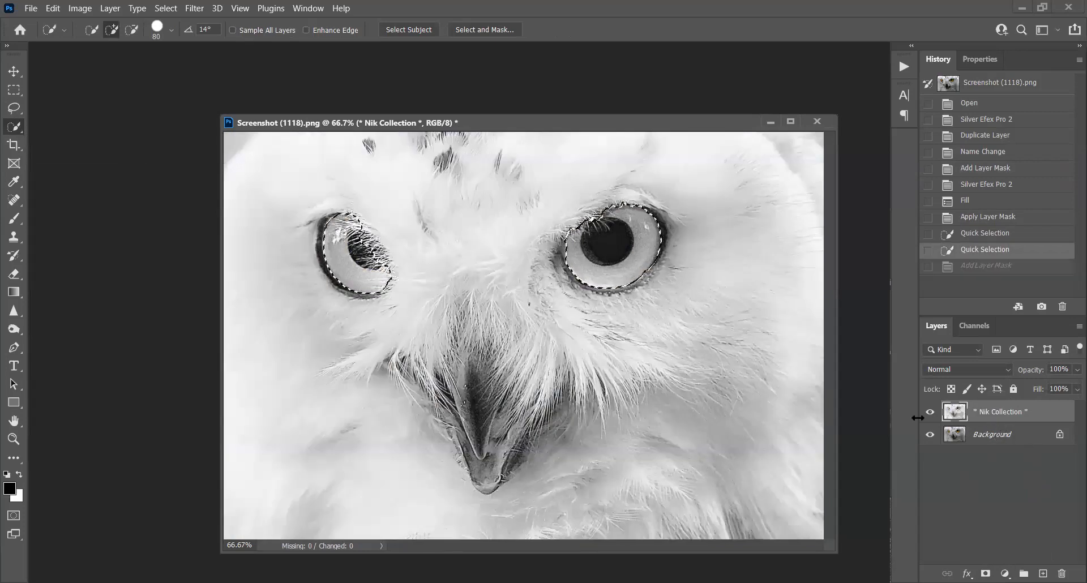
key("ctrl+d")
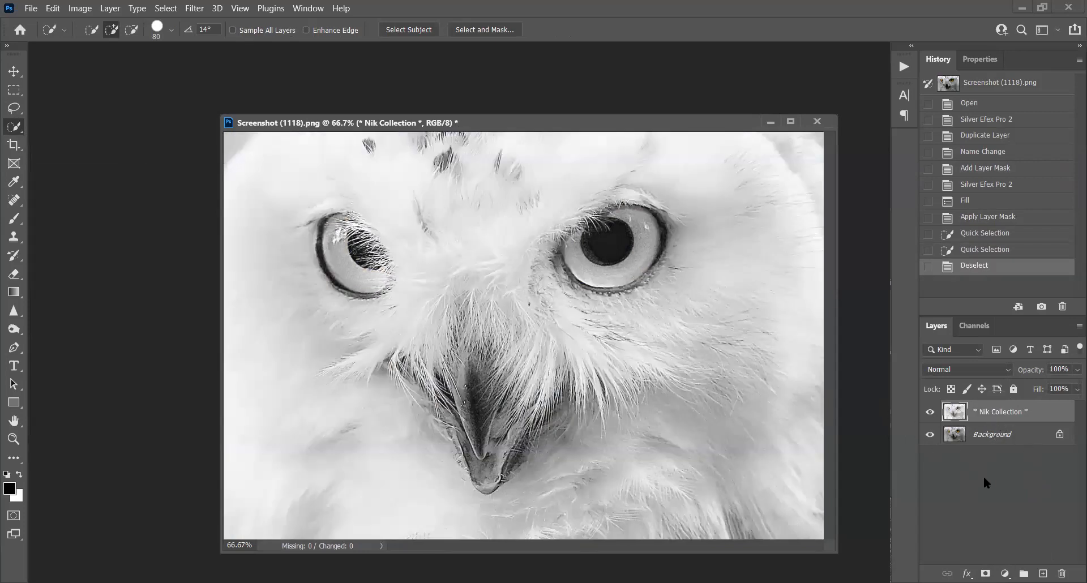
Add a white layer mask to the Nik Collection layer and select both eyes with the Quick Selection tool.
left_click(985, 573)
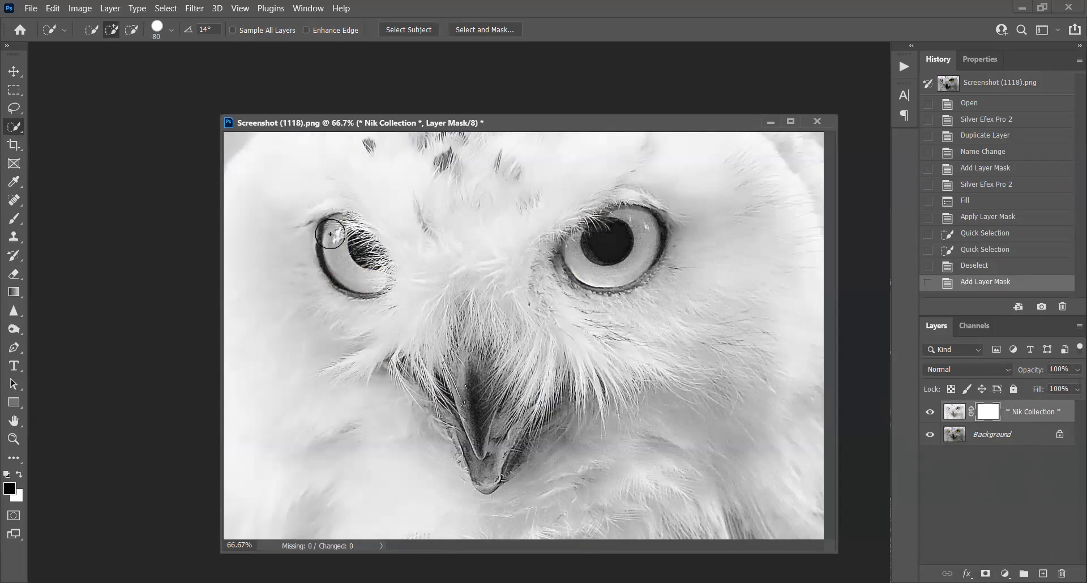
left_click_drag(330, 235, 339, 252)
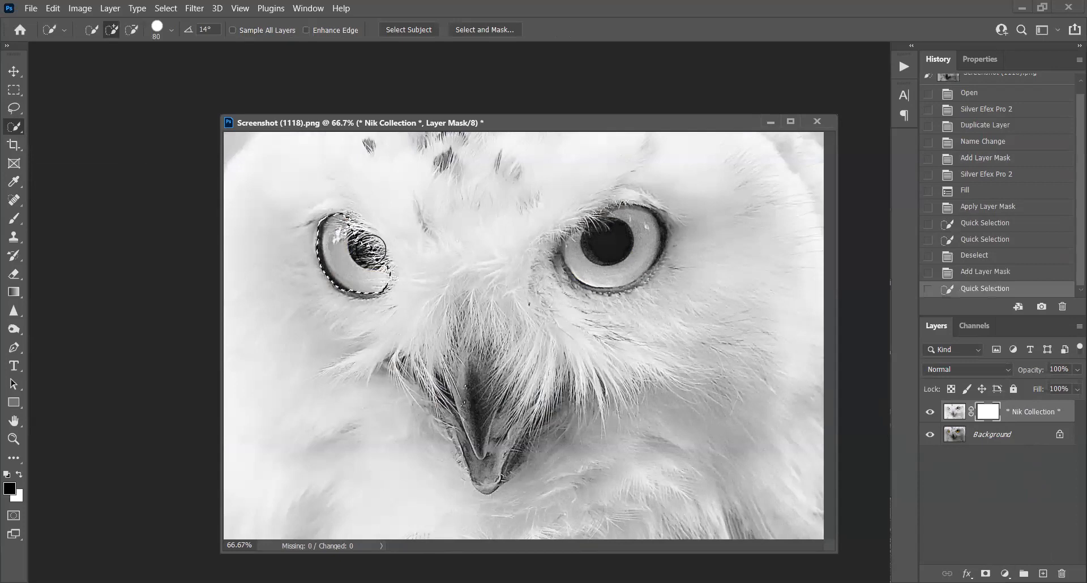
left_click_drag(577, 244, 623, 232)
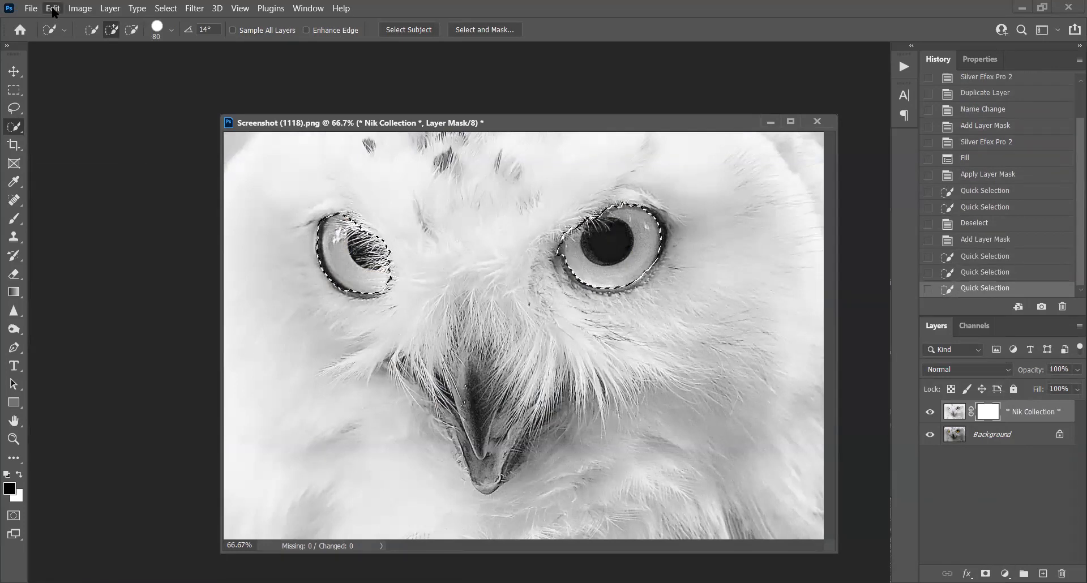
Fill the eye selection on the Nik Collection mask with black and deselect.
left_click(52, 8)
left_click(83, 216)
left_click(622, 148)
key("ctrl+d")
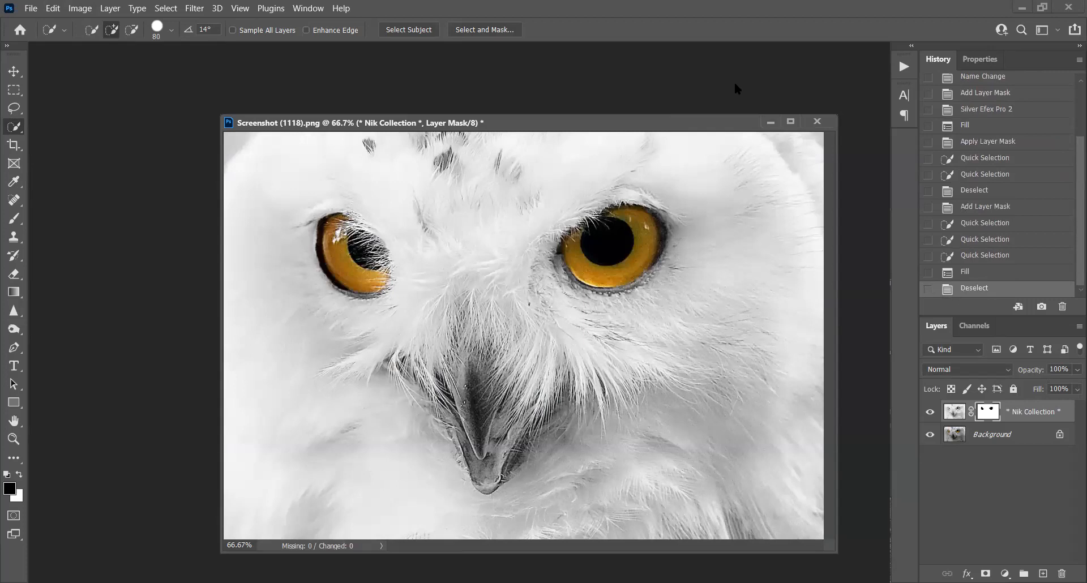
Add a Brightness/Contrast adjustment layer above the Nik Collection layer and set its brightness to 27.
left_click(1039, 416)
left_click(1005, 574)
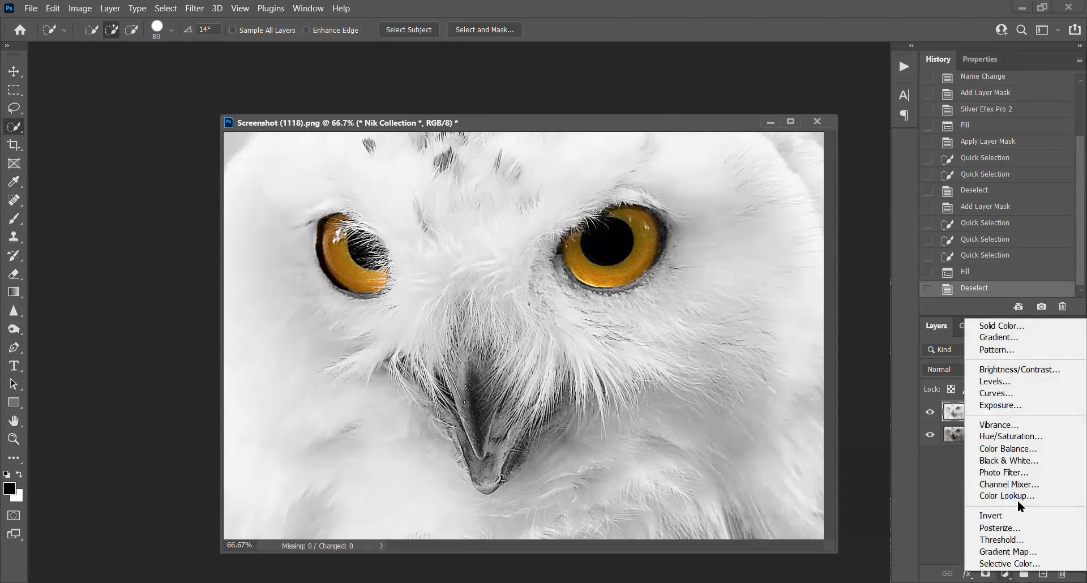
left_click(1019, 370)
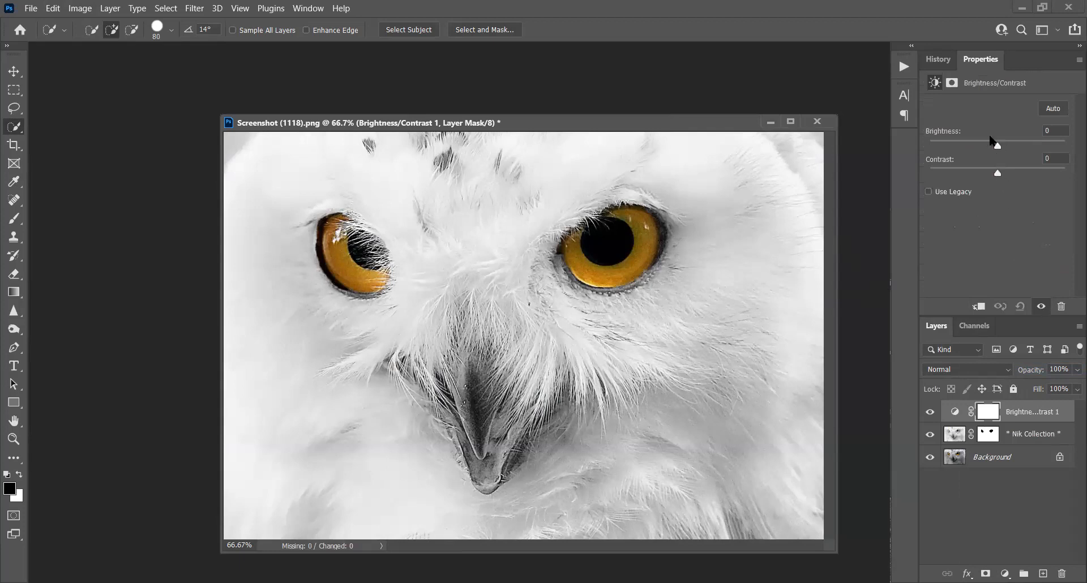
left_click_drag(994, 149, 1007, 148)
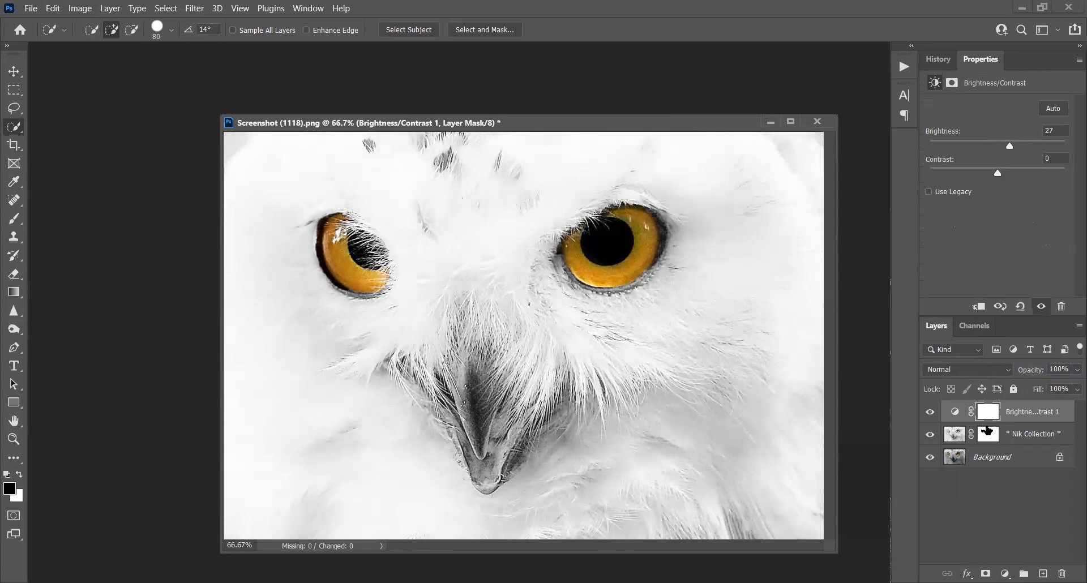
Quick-select the owl's beak, fill it with black on the Nik Collection layer mask, and deselect.
left_click(988, 435)
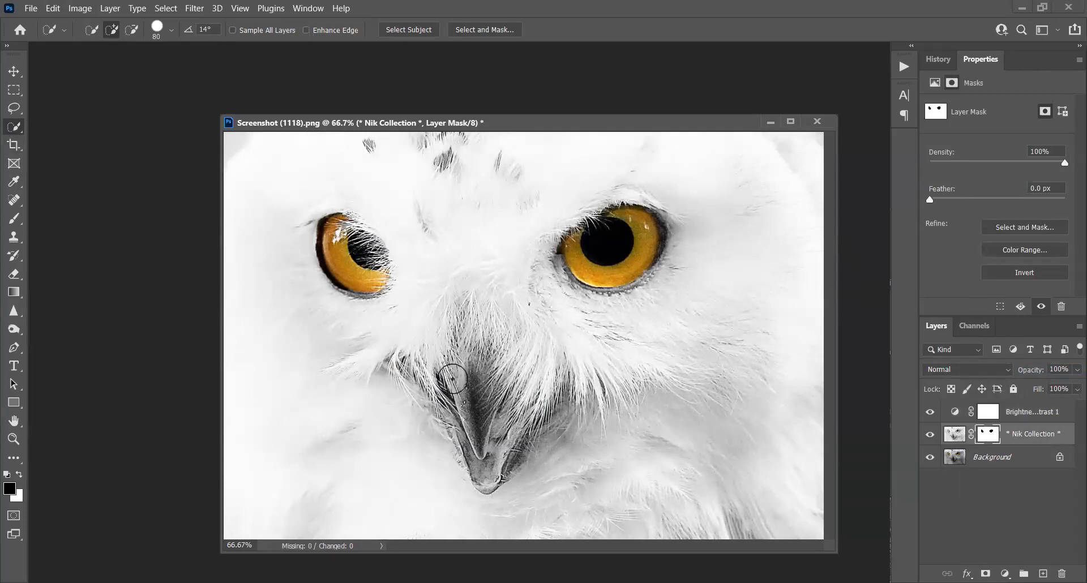
mouse_move(457, 389)
left_mouse_down()
mouse_move(482, 444)
mouse_move(496, 436)
mouse_move(451, 387)
mouse_move(458, 408)
mouse_move(482, 361)
left_mouse_up()
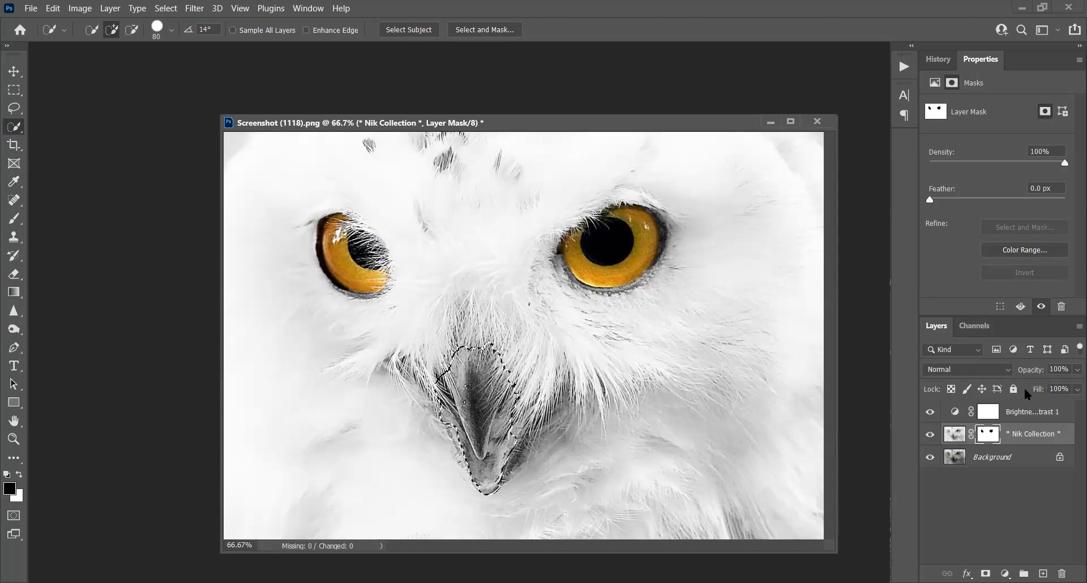
left_click(53, 8)
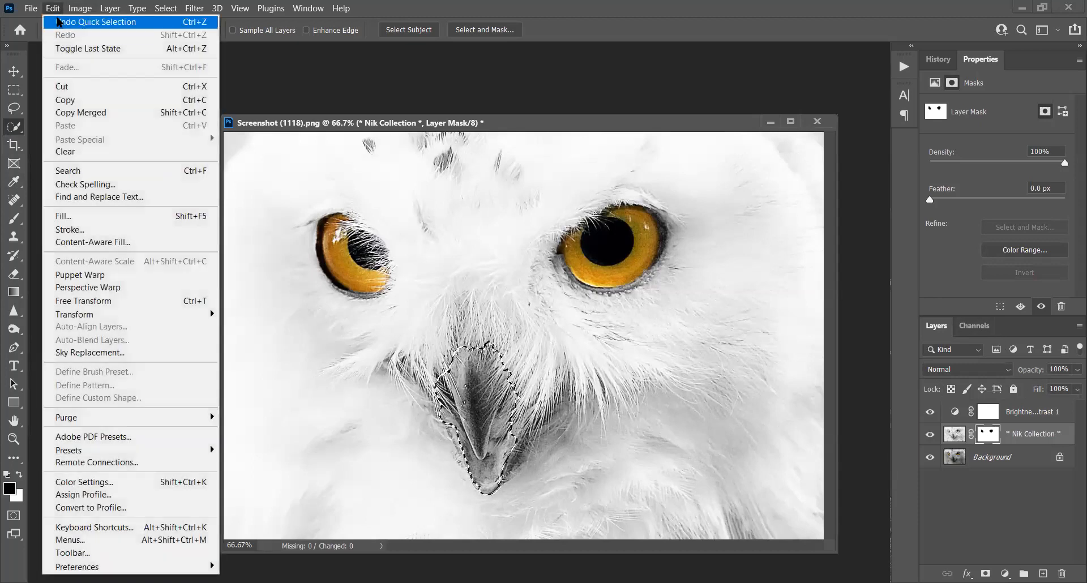
left_click(80, 217)
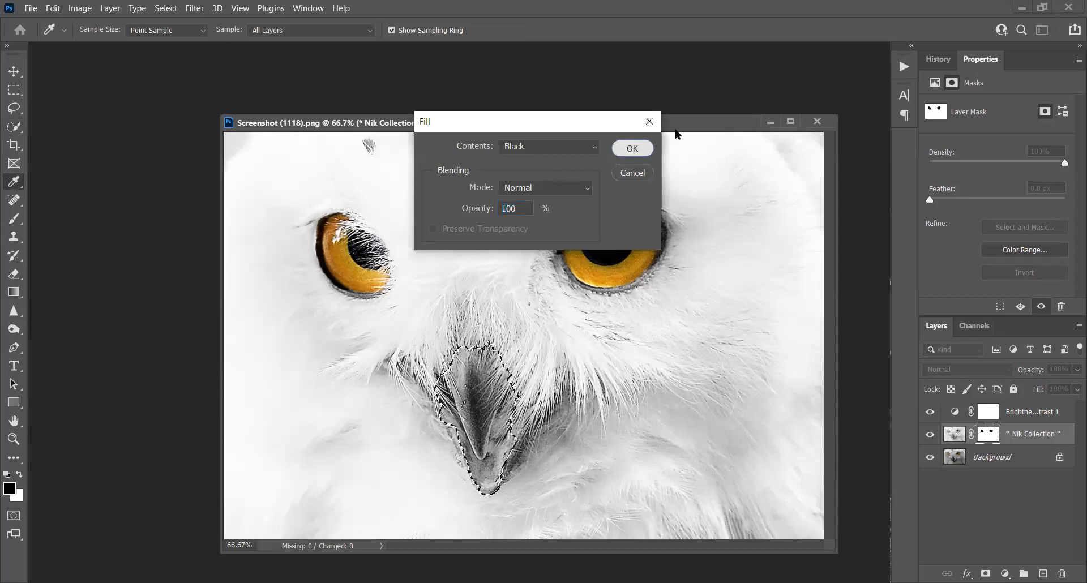
key("Return")
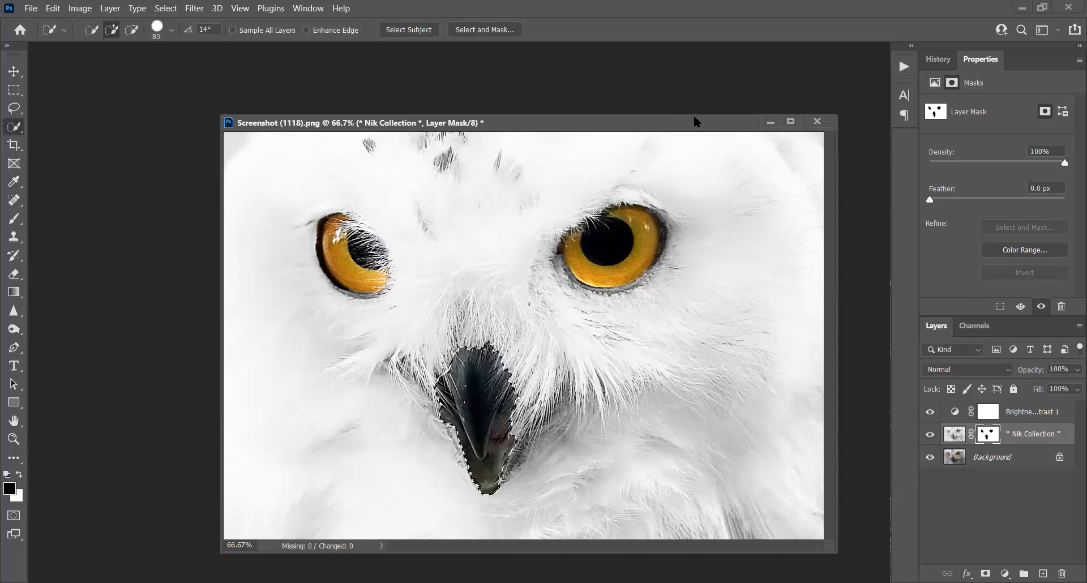
key("z")
key("ctrl+d")
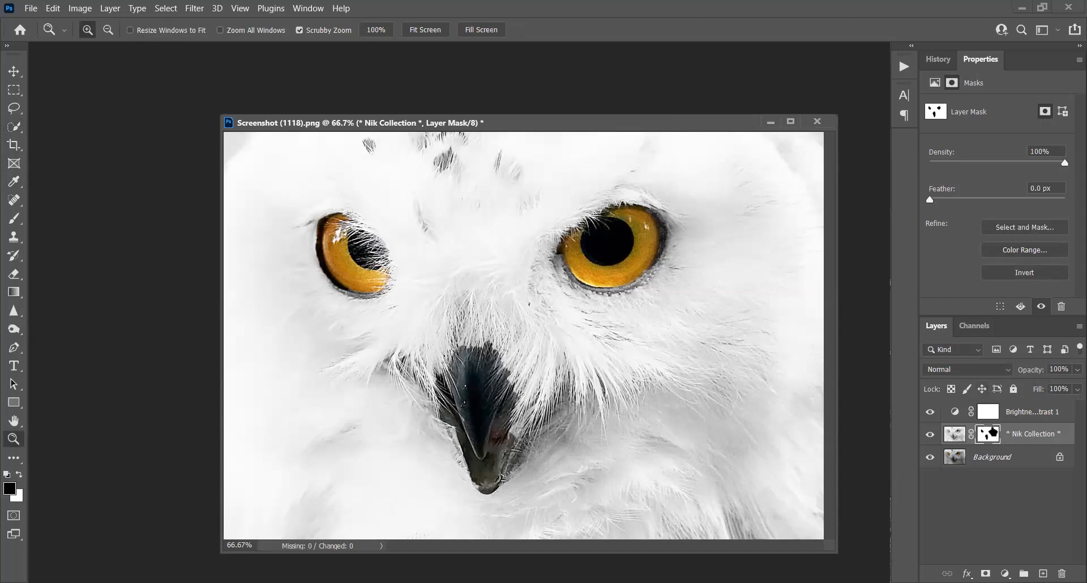
Step back in the history to the beak selection before its fill, keeping the Nik Collection mask targeted.
left_click(937, 59)
left_click(999, 268)
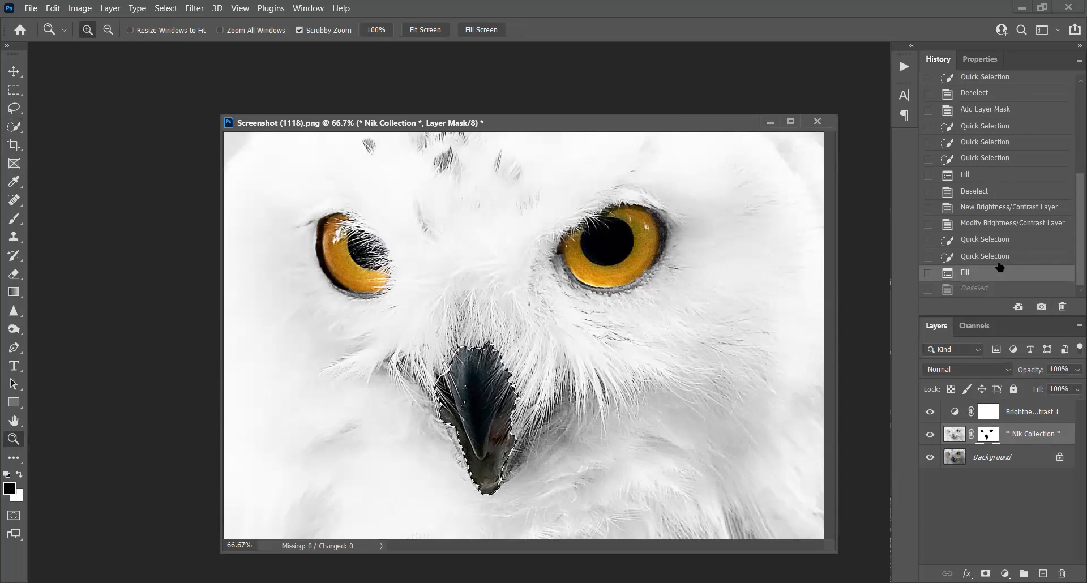
left_click(998, 256)
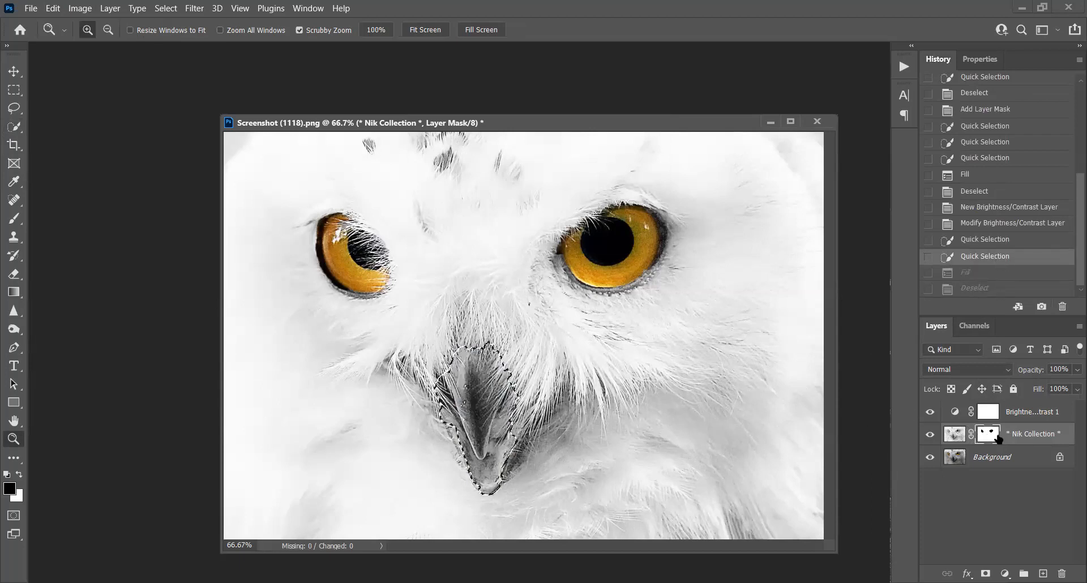
left_click(996, 440)
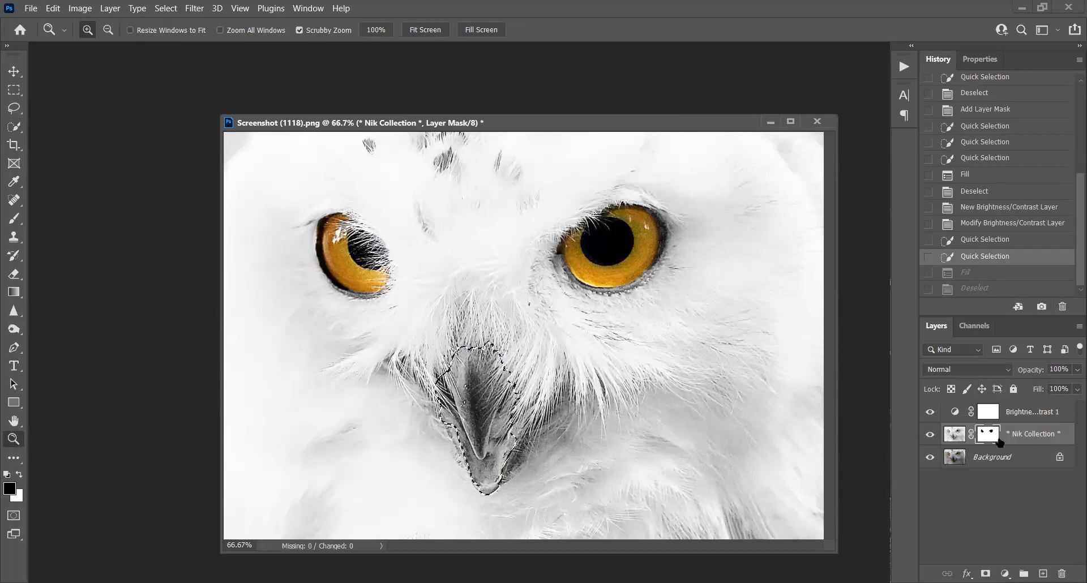
Fill the restored beak selection on the Nik Collection mask with black and swap the foreground and background colors.
left_click(52, 9)
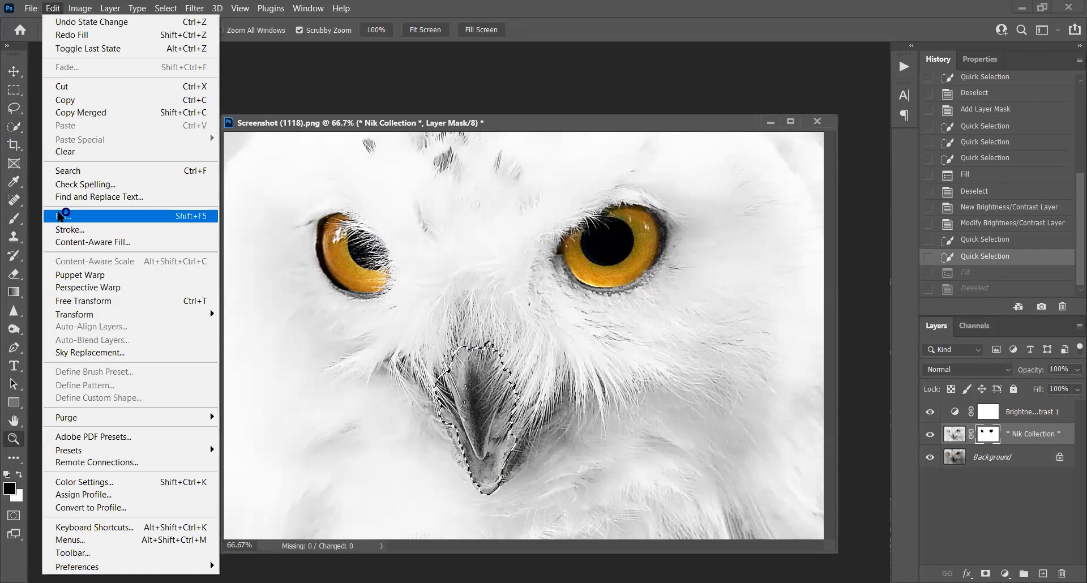
left_click(61, 216)
left_click(636, 151)
key("z")
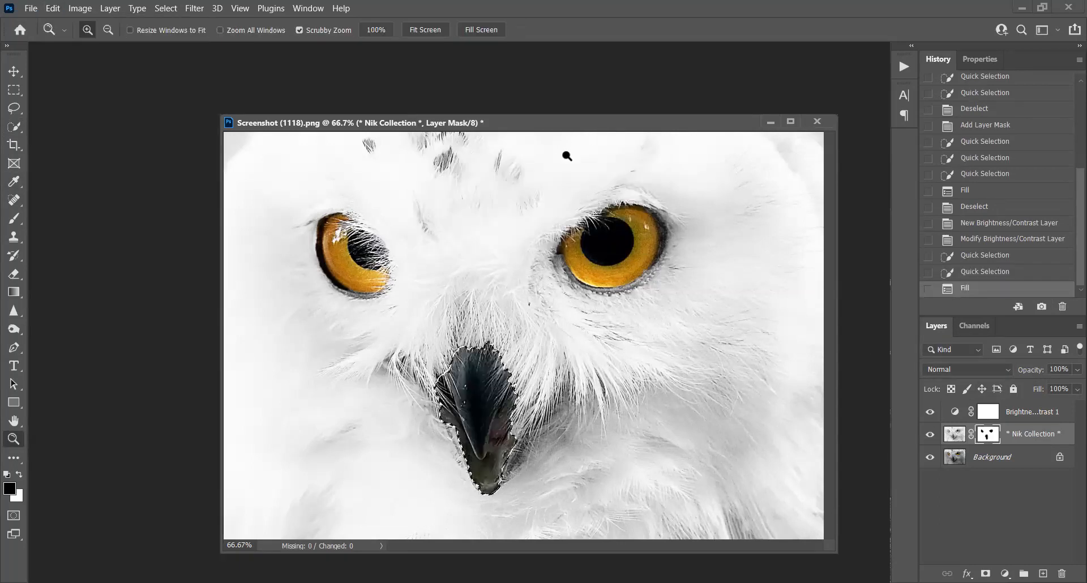
key("x")
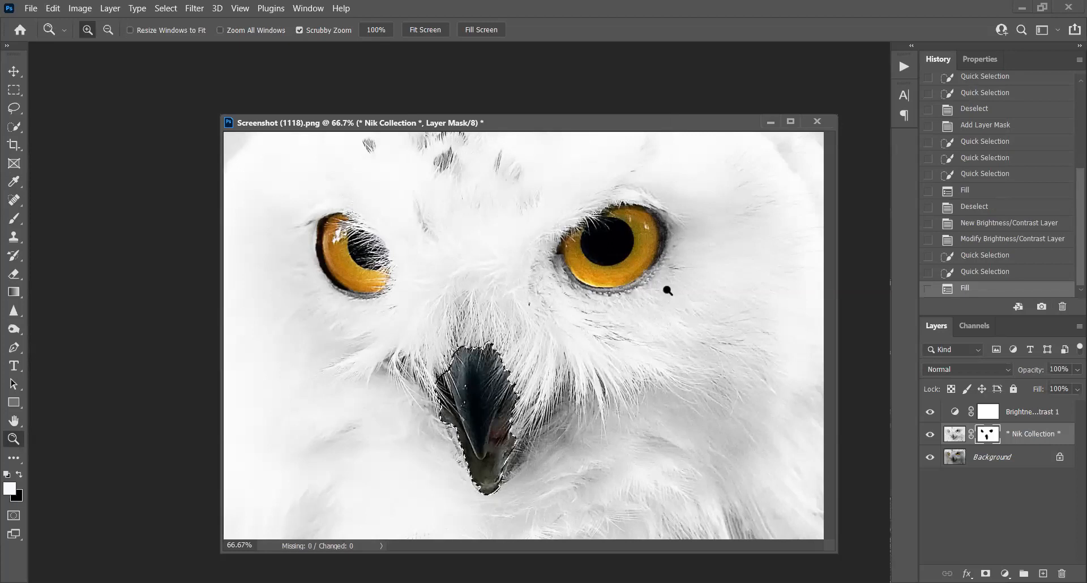
Hide the Nik Collection layer, deselect the beak, and show the layer again for a before-and-after comparison.
left_click(930, 436)
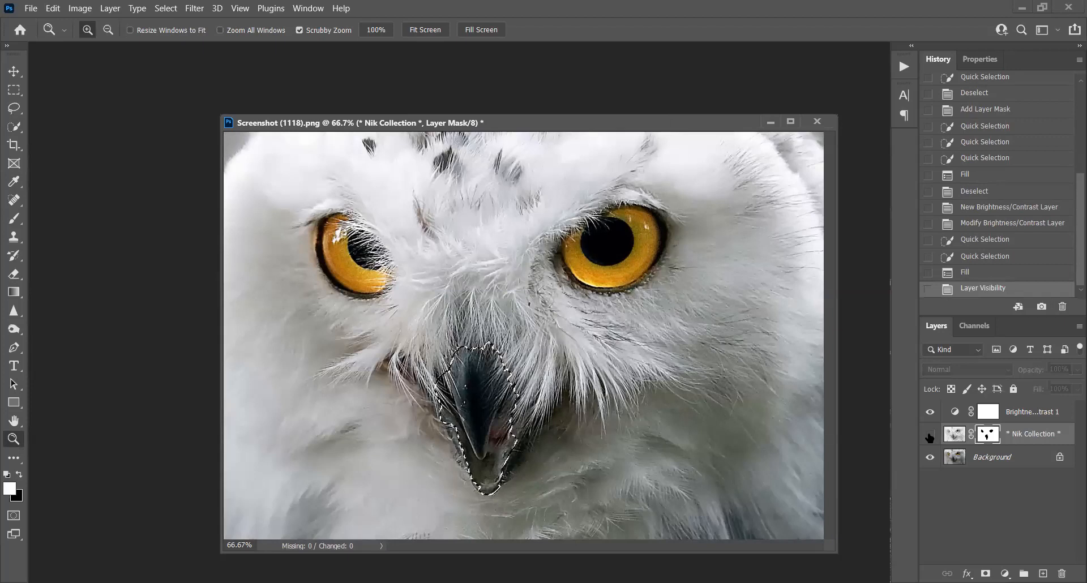
key("ctrl+d")
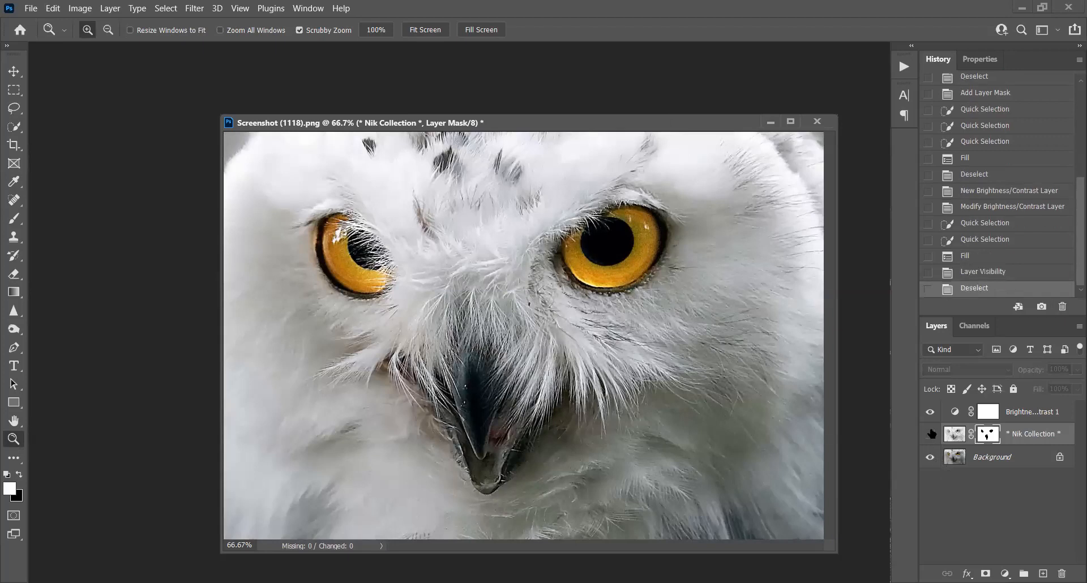
left_click(929, 434)
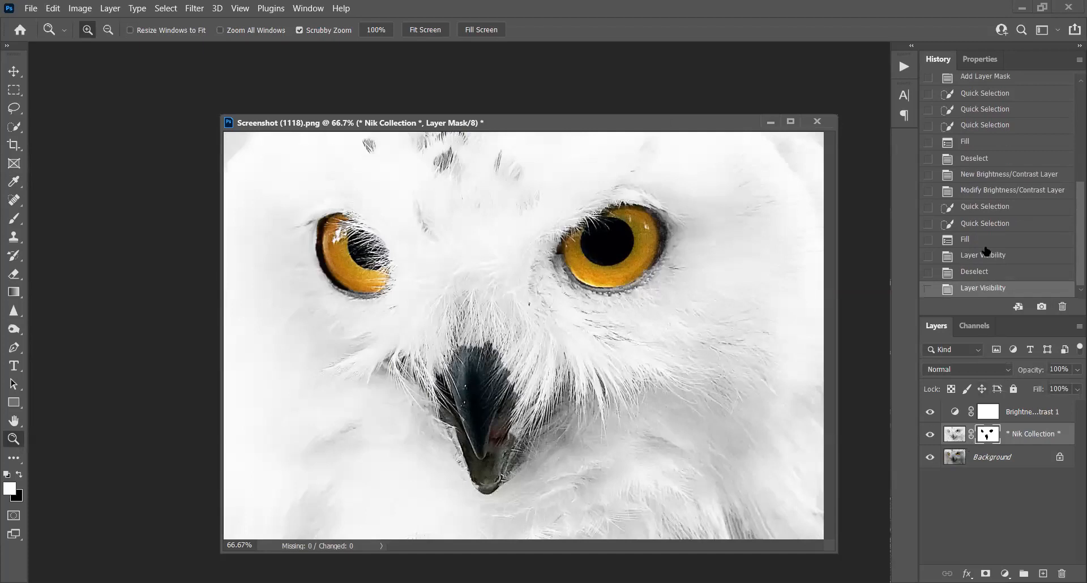
Compare the original, beak-filled and eyes-only versions through the history, ending at the Brightness/Contrast modification.
left_click(980, 223)
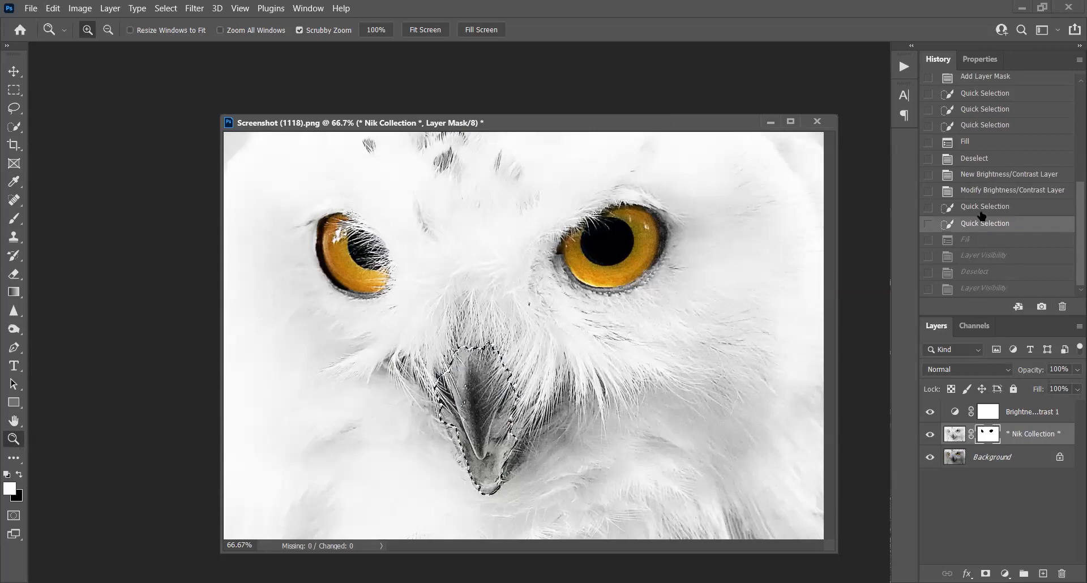
left_click(976, 193)
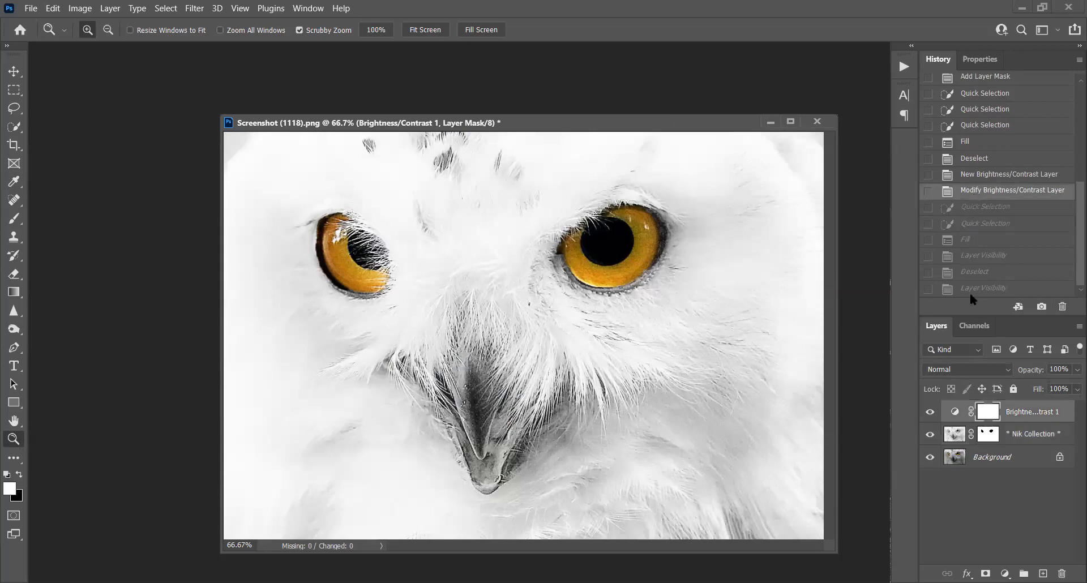
scroll(965, 164, "up", 5)
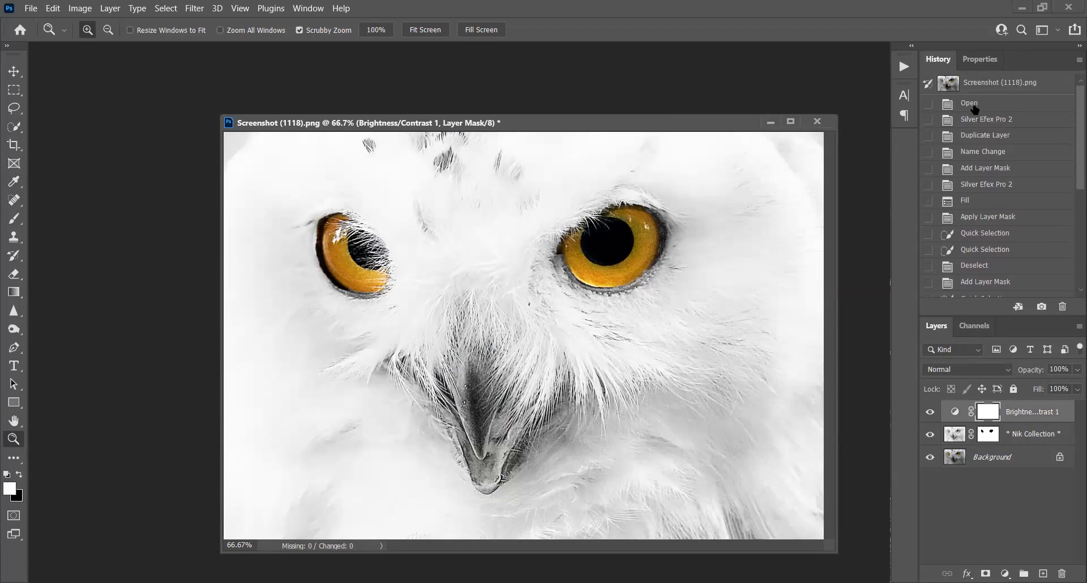
left_click(974, 104)
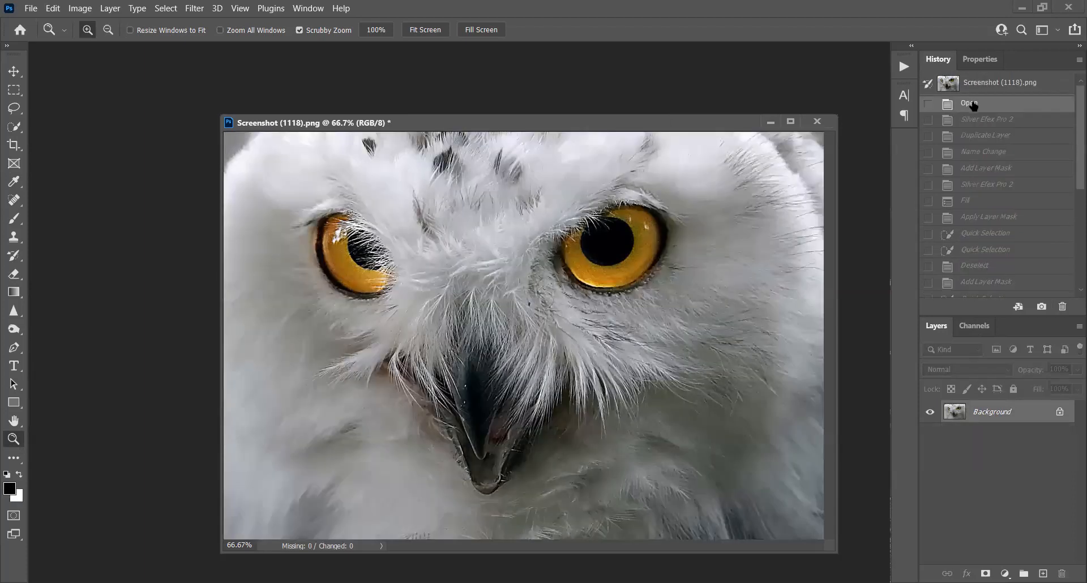
scroll(972, 105, "down", 6)
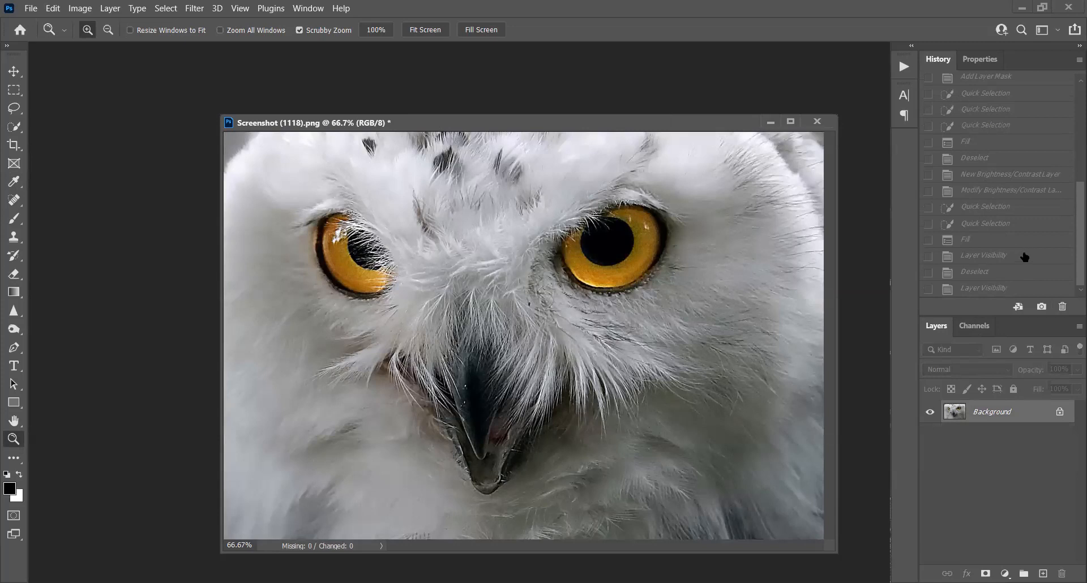
left_click(983, 238)
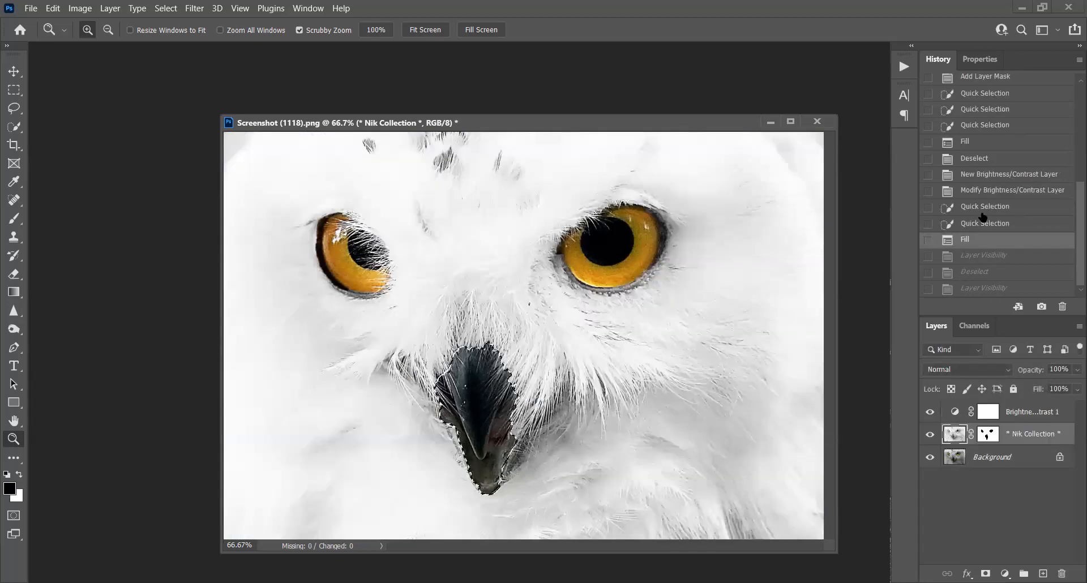
left_click(961, 192)
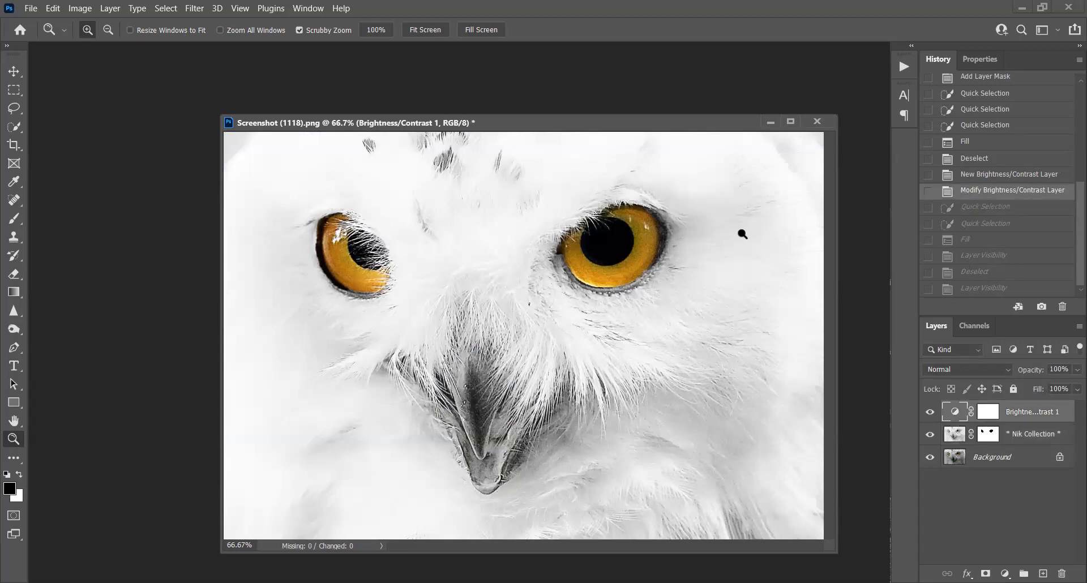
Close the owl image and open the tulip photo D0010242 from the Class 38 Images folder, centering its window.
left_click(817, 122)
left_click(552, 236)
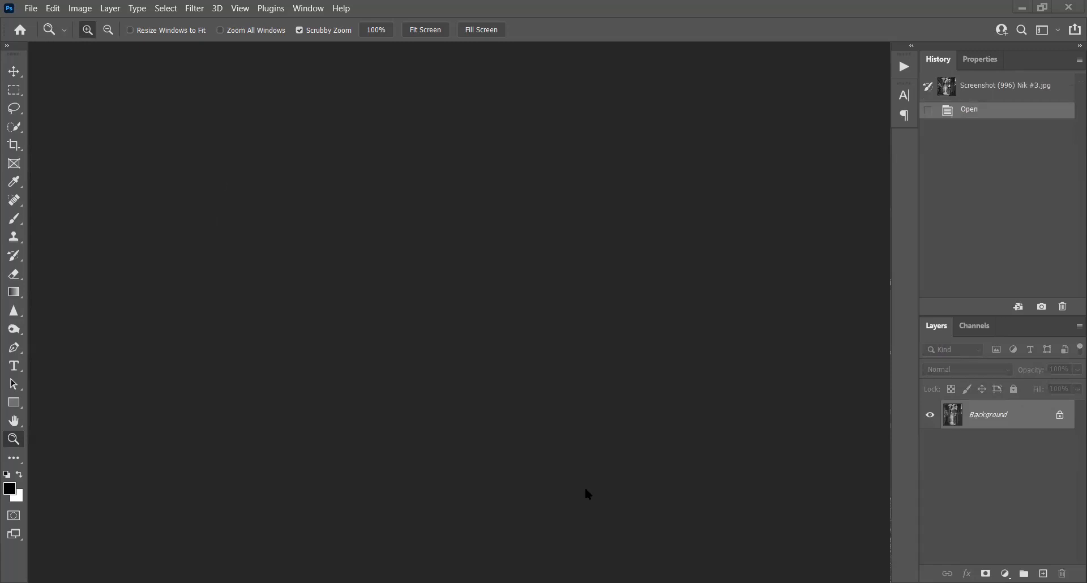
left_click(31, 8)
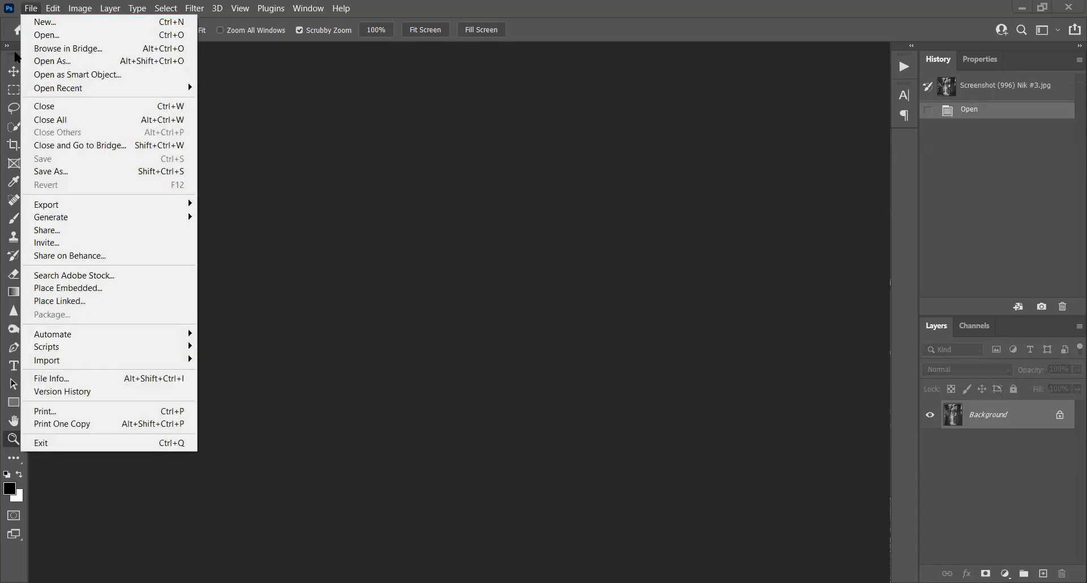
left_click(66, 35)
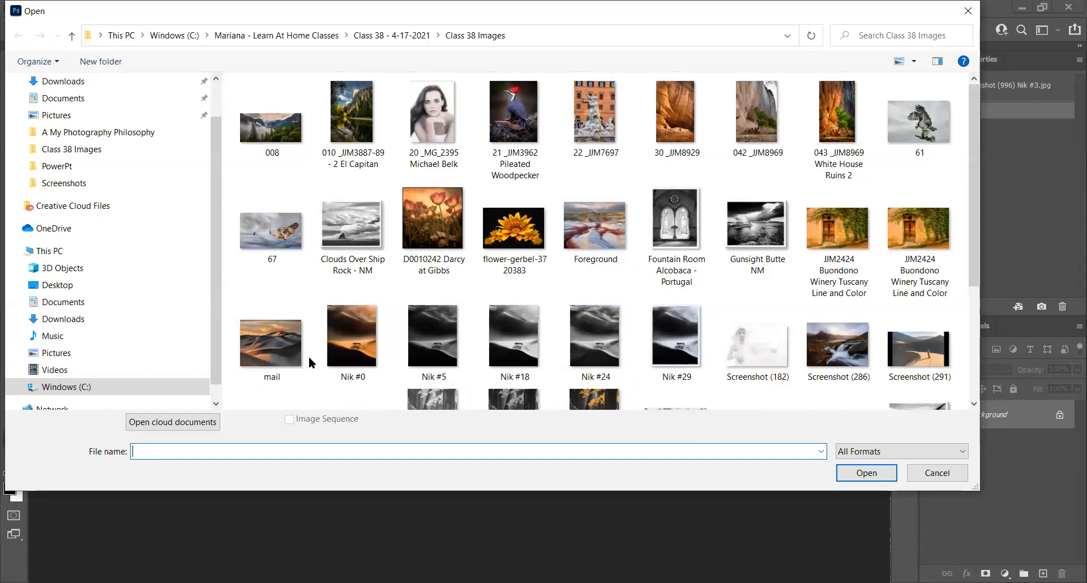
left_click(449, 214)
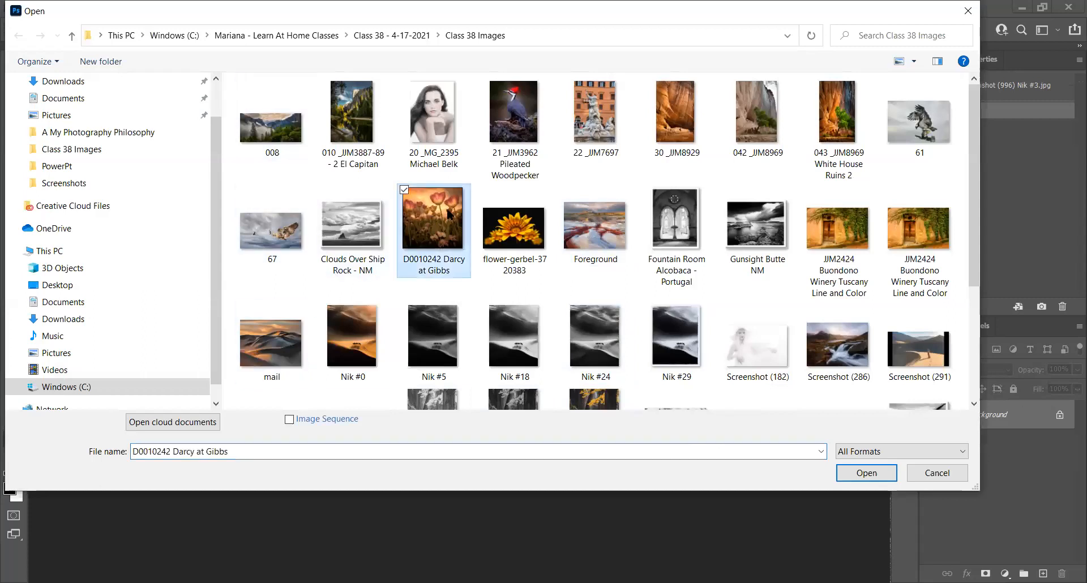
left_click(874, 476)
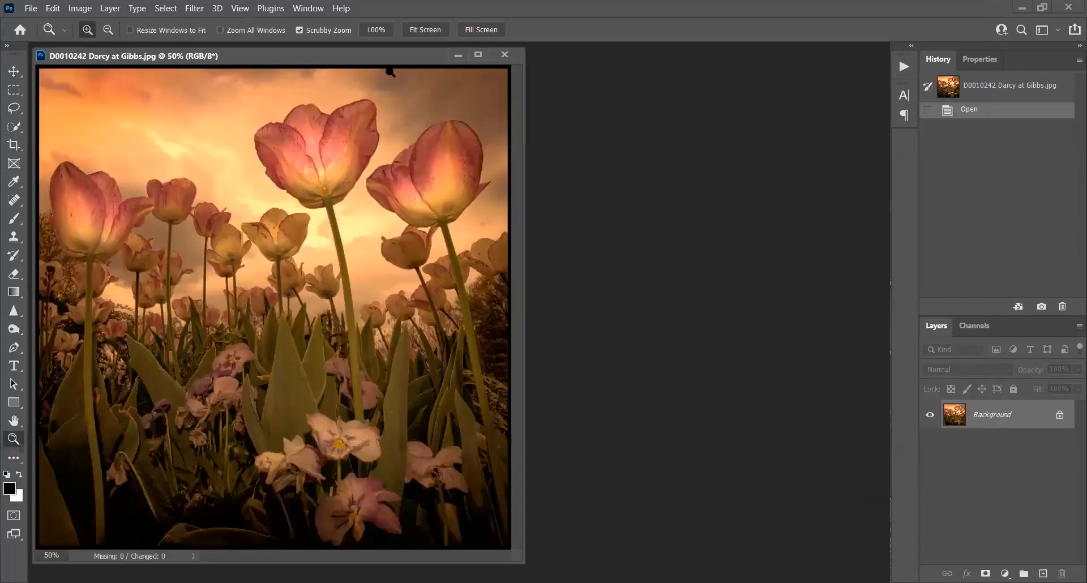
left_click_drag(373, 58, 624, 69)
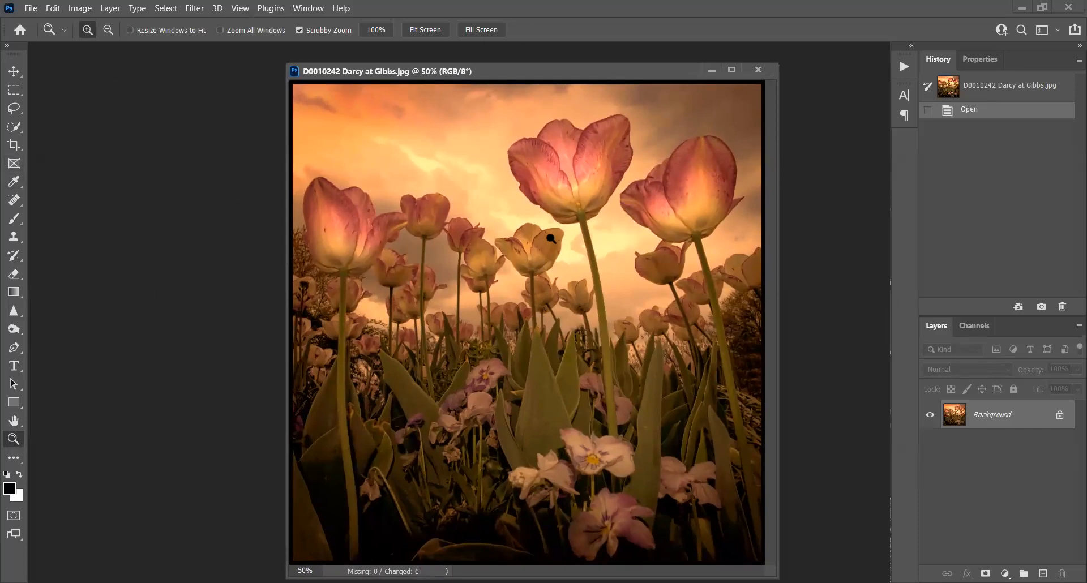
Open the tulip photo in Silver Efex Pro 2 and apply the 000 Neutral preset.
left_click(198, 7)
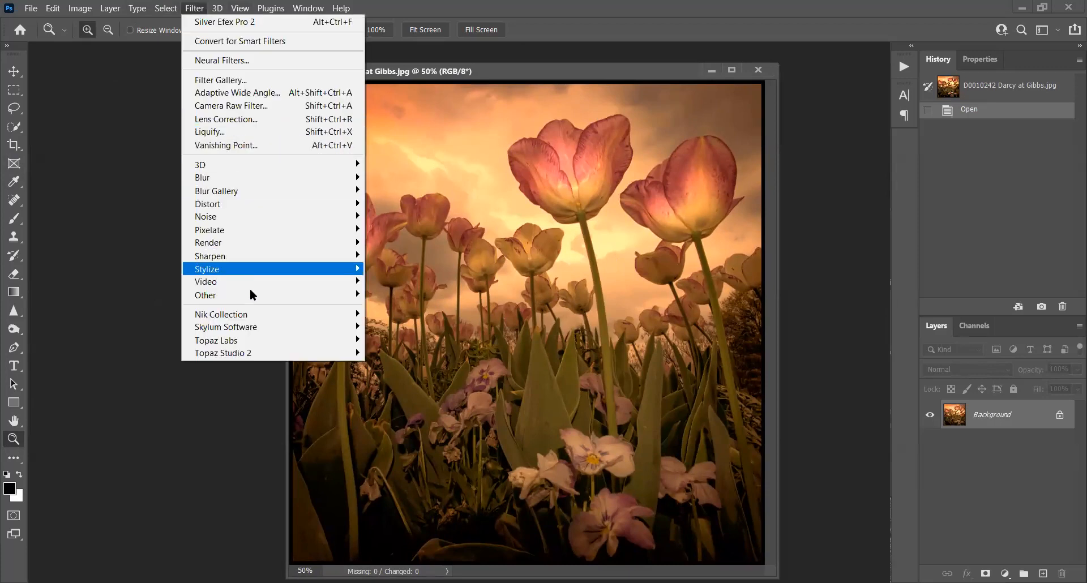
mouse_move(246, 316)
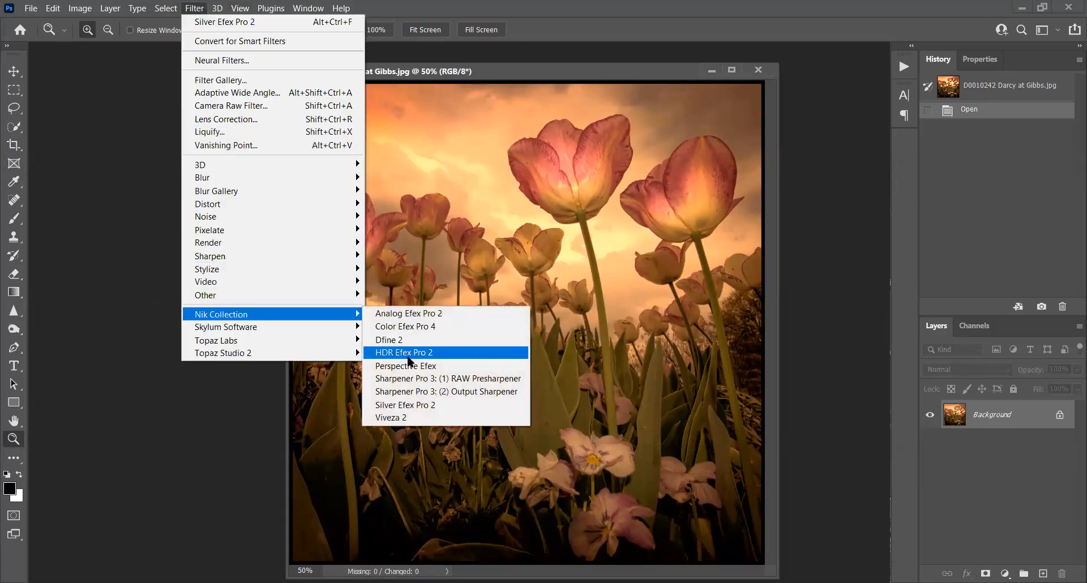
left_click(419, 405)
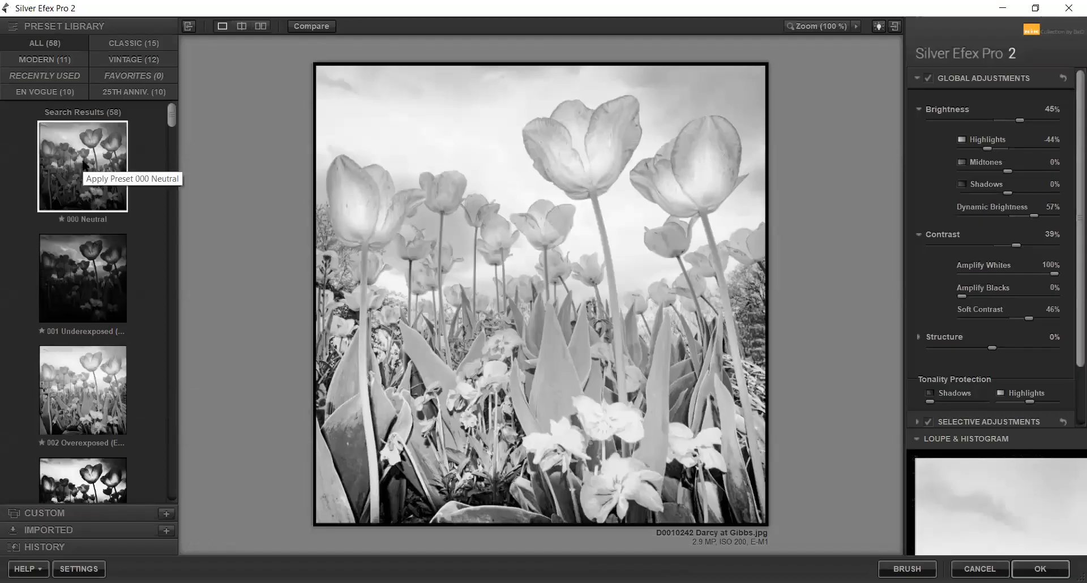
left_click(113, 161)
Apply the 002 Overexposed preset to the tulip photo and set its Contrast to 35%.
scroll(121, 221, "down", 1)
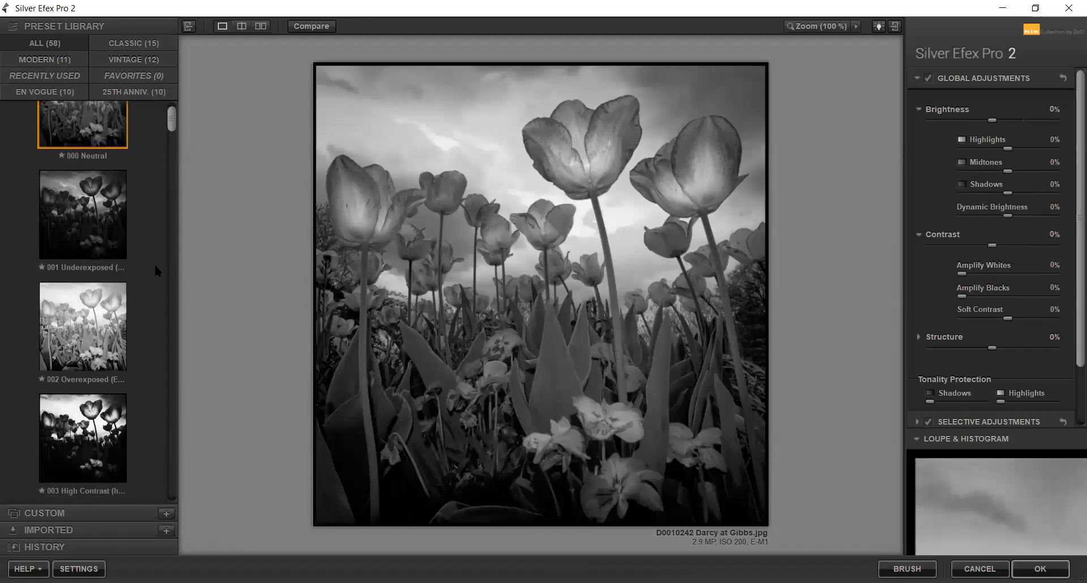
left_click(112, 303)
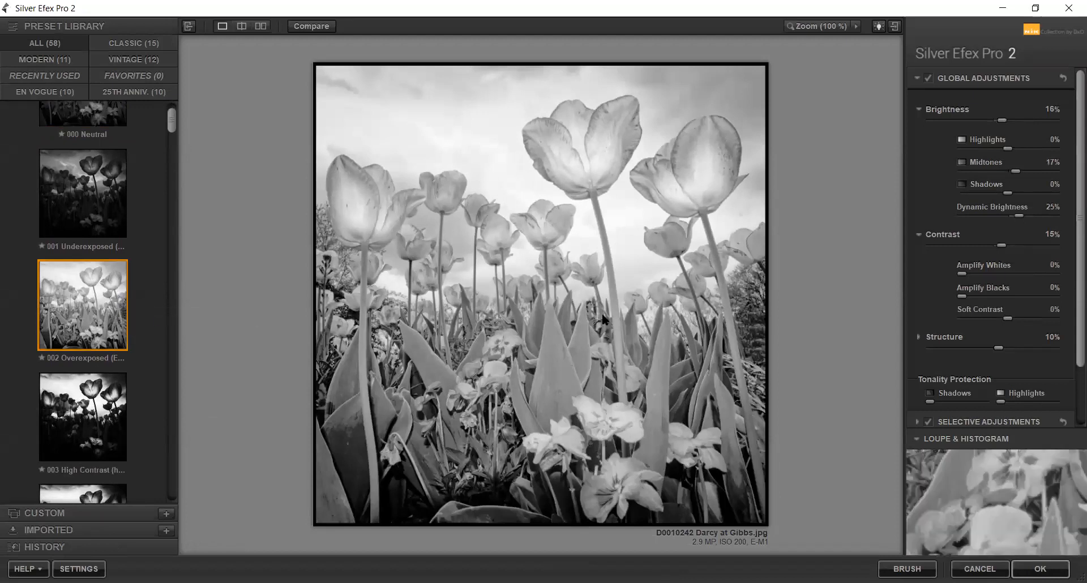
left_click(1013, 237)
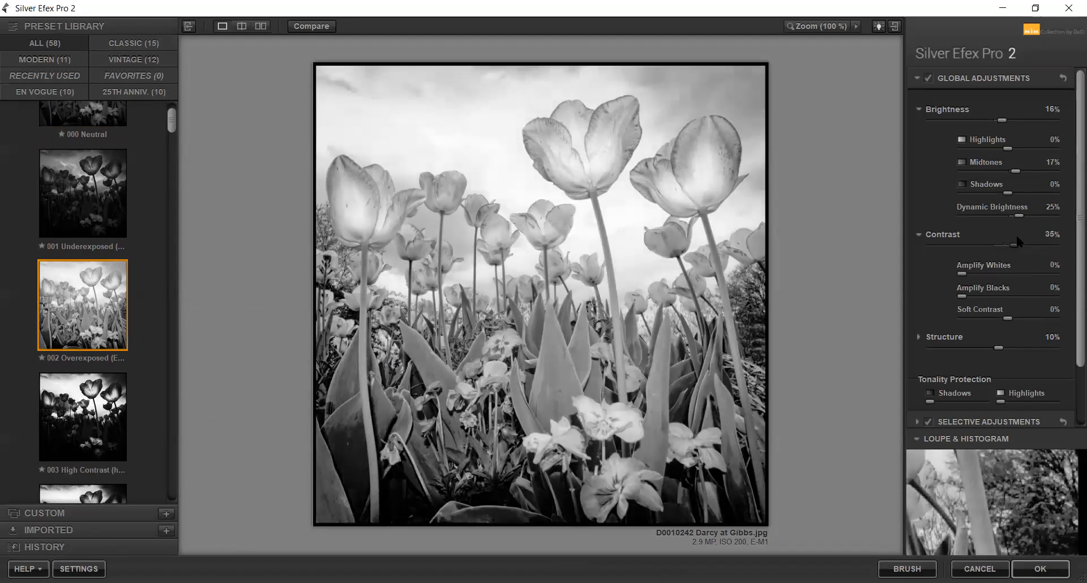
scroll(90, 298, "down", 1)
scroll(97, 310, "down", 5)
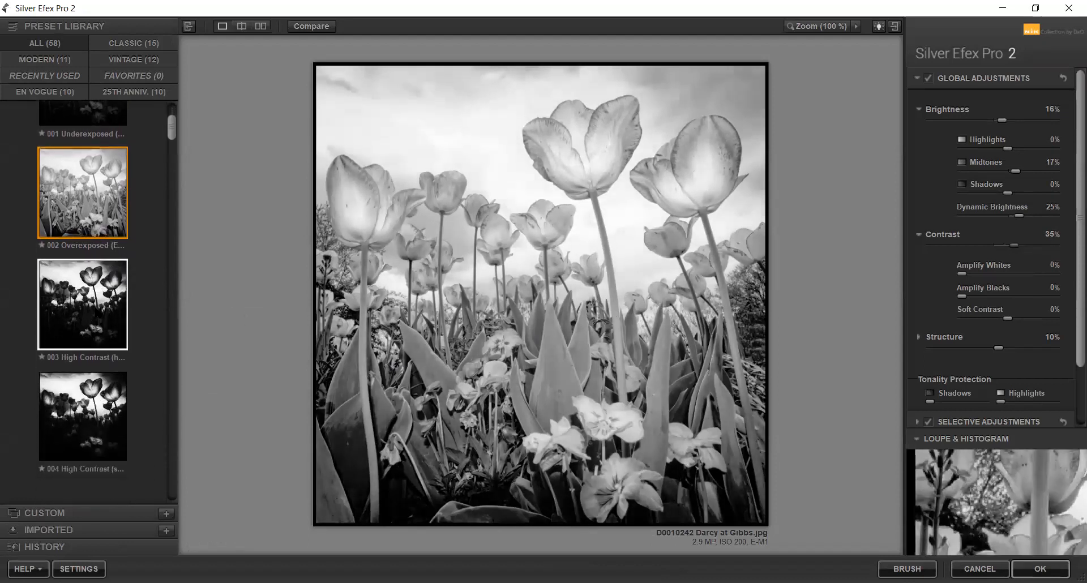
Try the 005 High Structure (harsh) preset and the 015 Full Dynamic preset on the tulip photo.
left_click(98, 326)
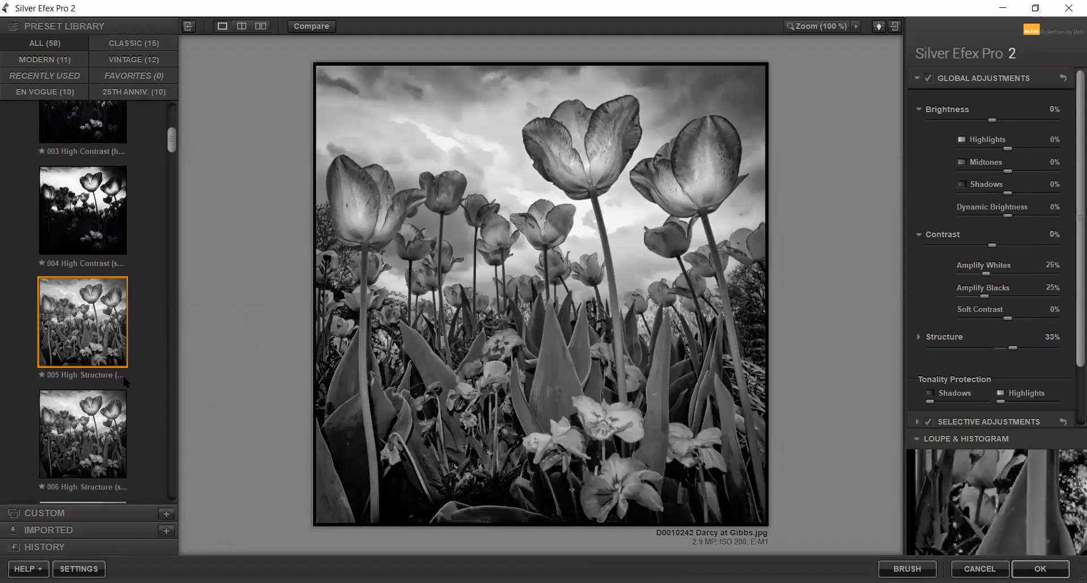
scroll(124, 376, "down", 2)
scroll(120, 356, "down", 3)
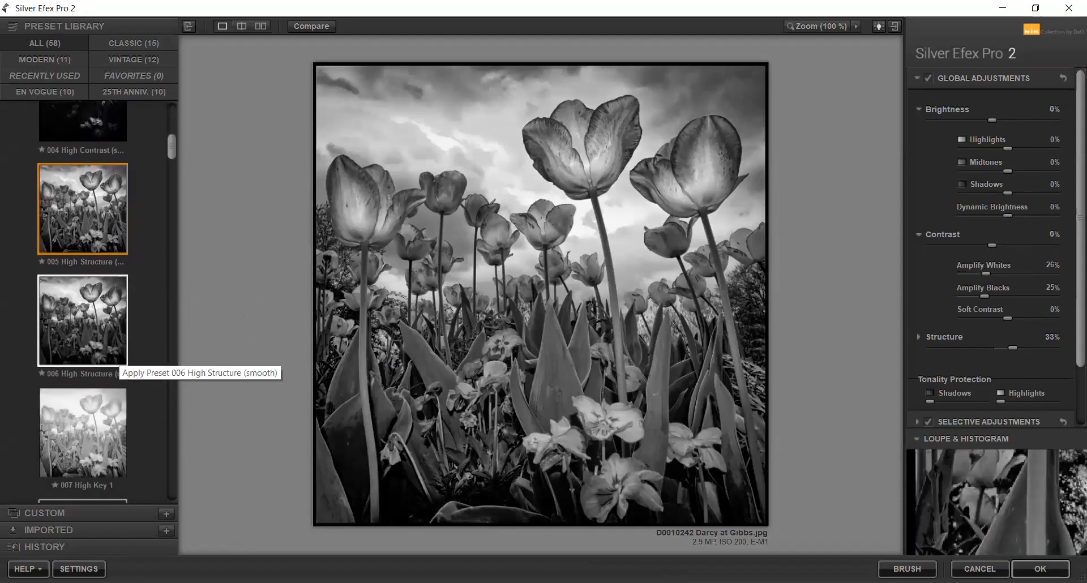
scroll(120, 347, "down", 6)
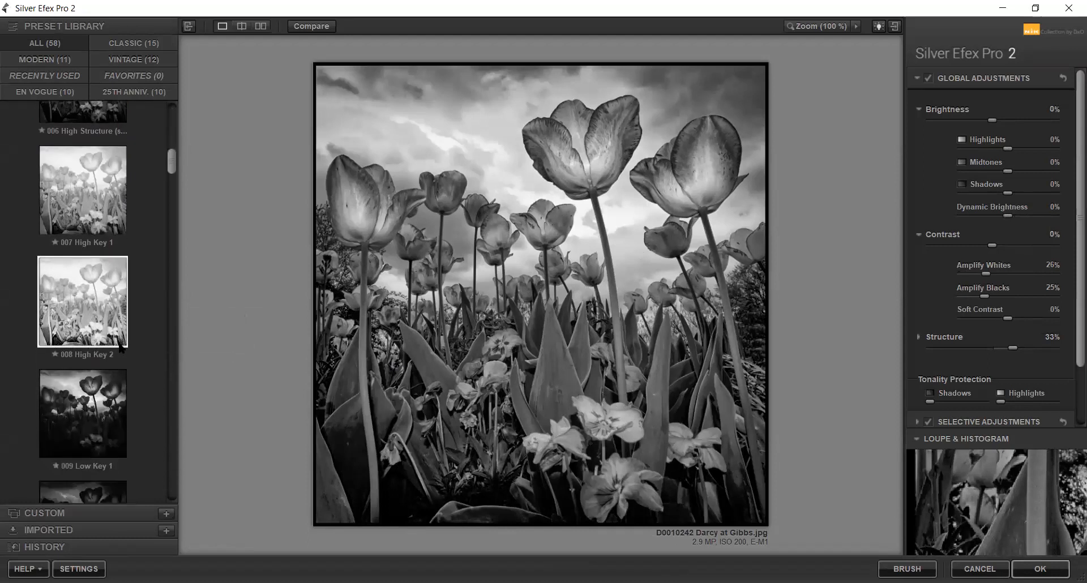
scroll(108, 367, "down", 3)
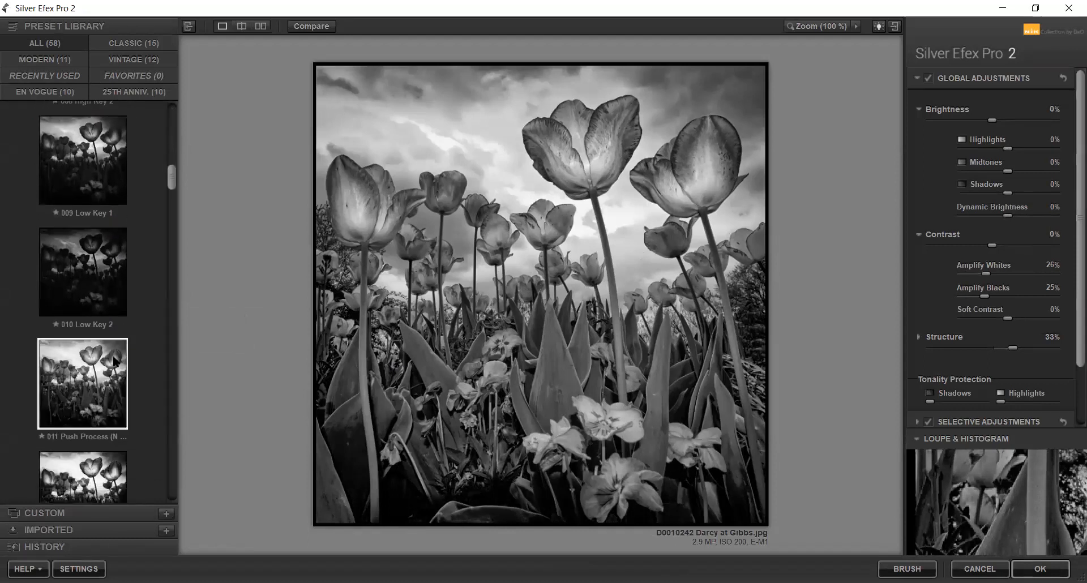
scroll(108, 366, "down", 2)
scroll(109, 366, "down", 4)
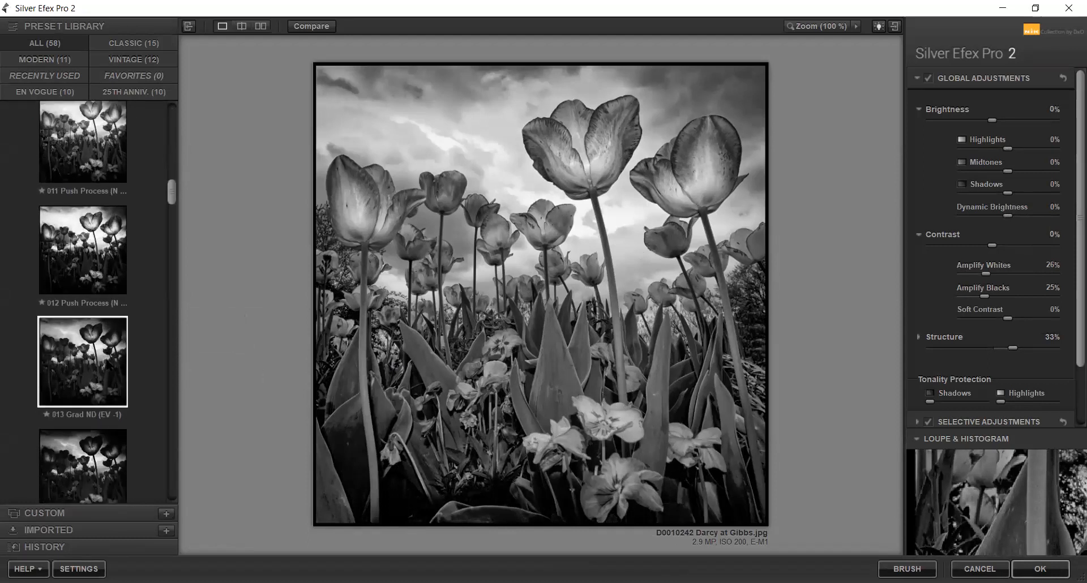
scroll(83, 416, "down", 1)
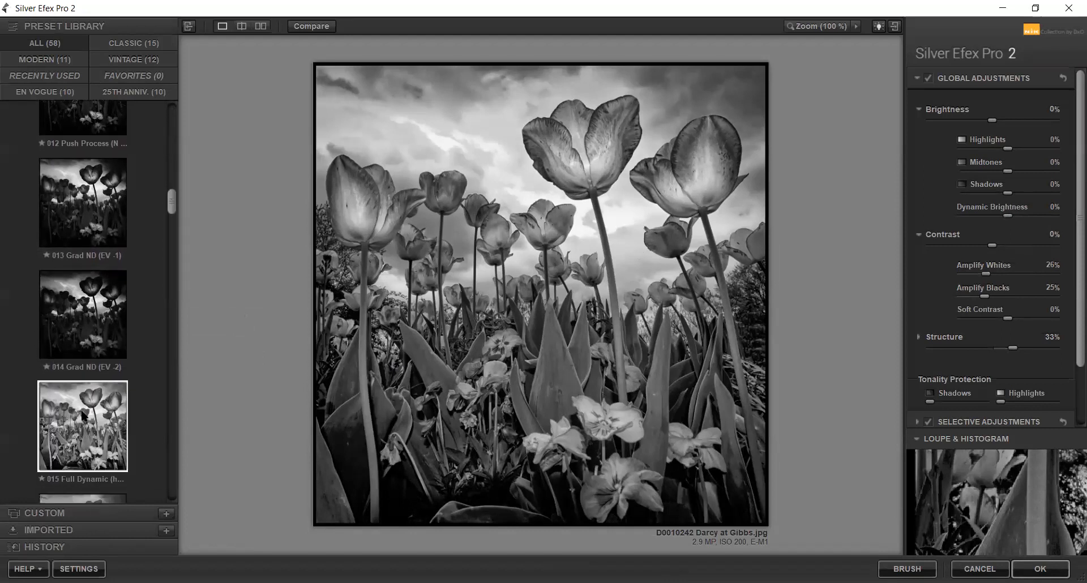
left_click(83, 416)
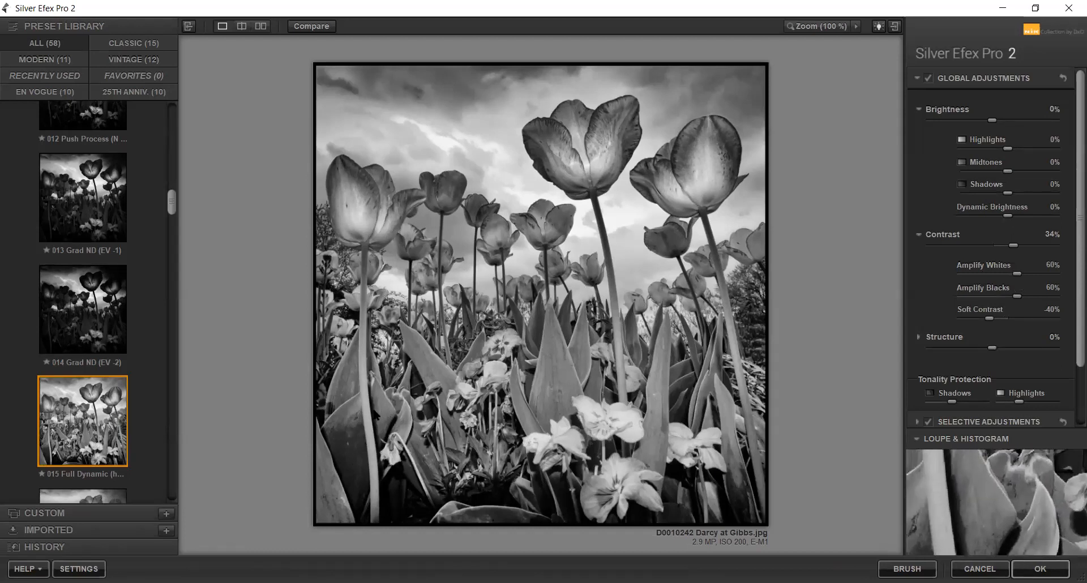
Compare the 005 High Structure (harsh) and 015 Full Dynamic presets by reapplying each, ending on 015 Full Dynamic.
left_click_drag(172, 209, 171, 162)
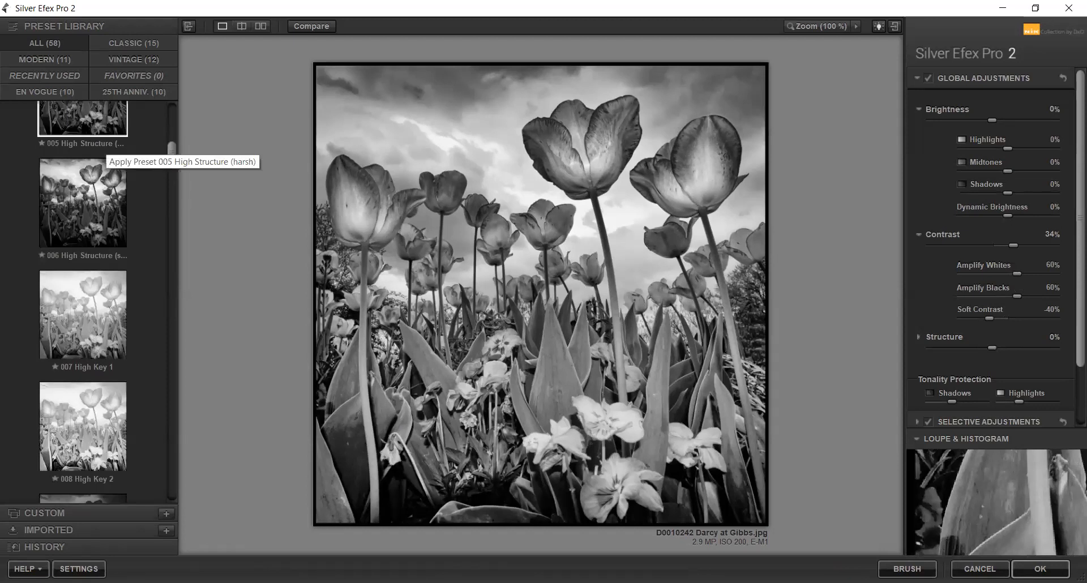
left_click(84, 123)
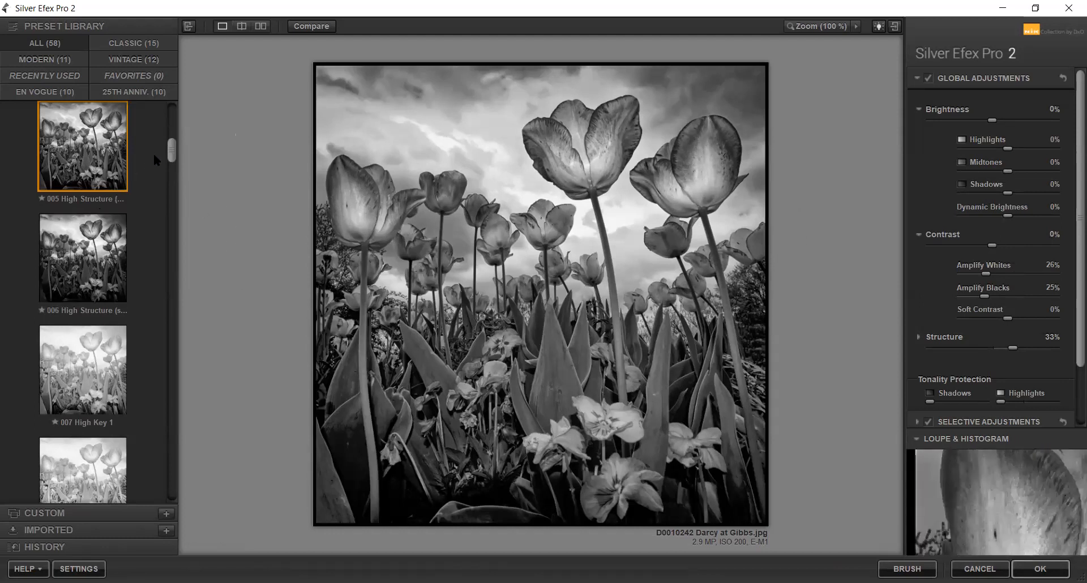
left_click_drag(172, 154, 152, 222)
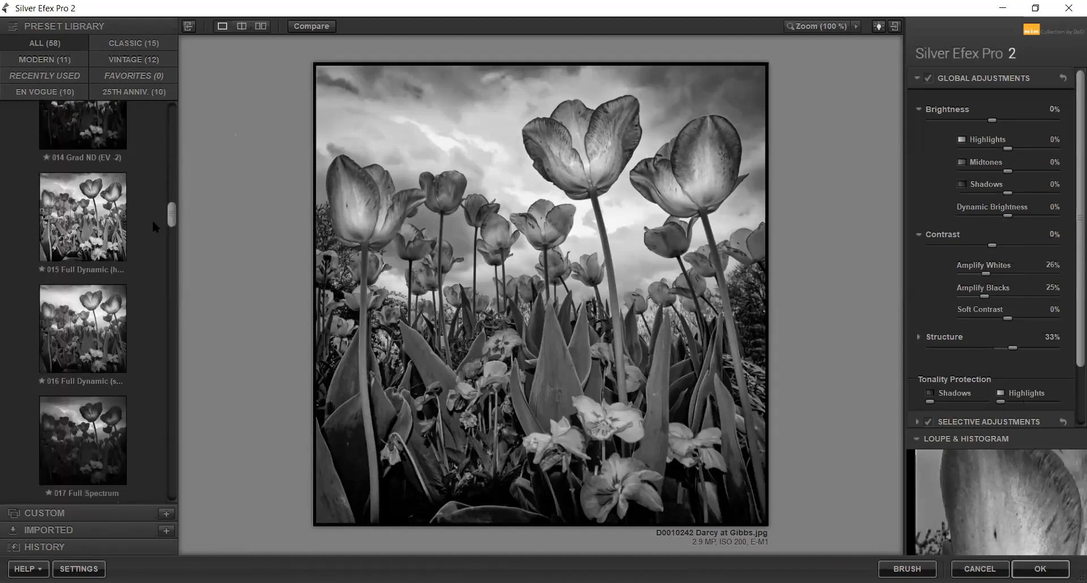
left_click(91, 236)
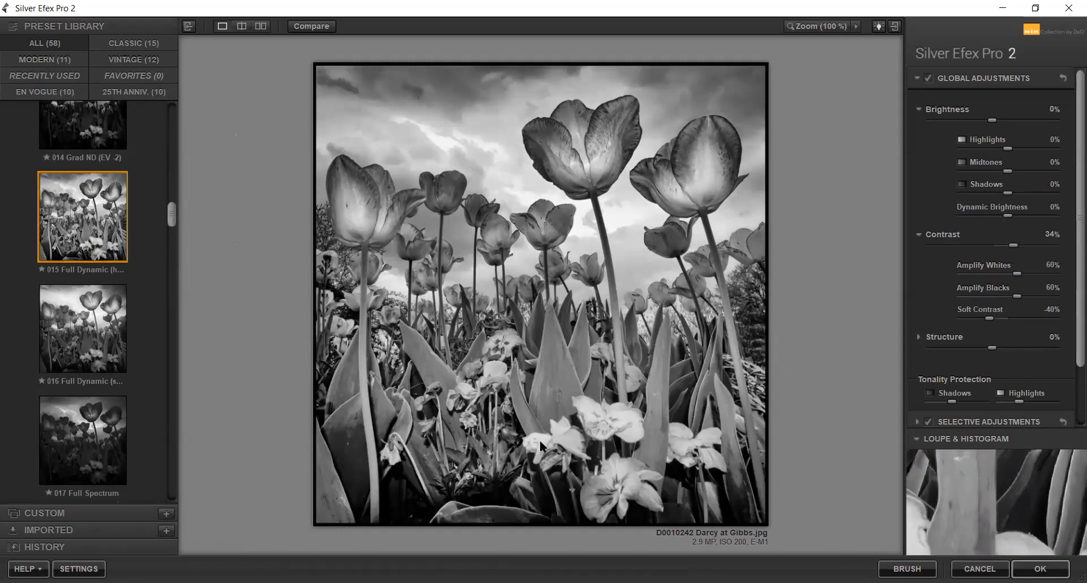
Apply the 020 Fine Art (high key) preset to the tulip photo and render it as a Nik Collection layer.
scroll(83, 334, "down", 1)
scroll(73, 340, "down", 7)
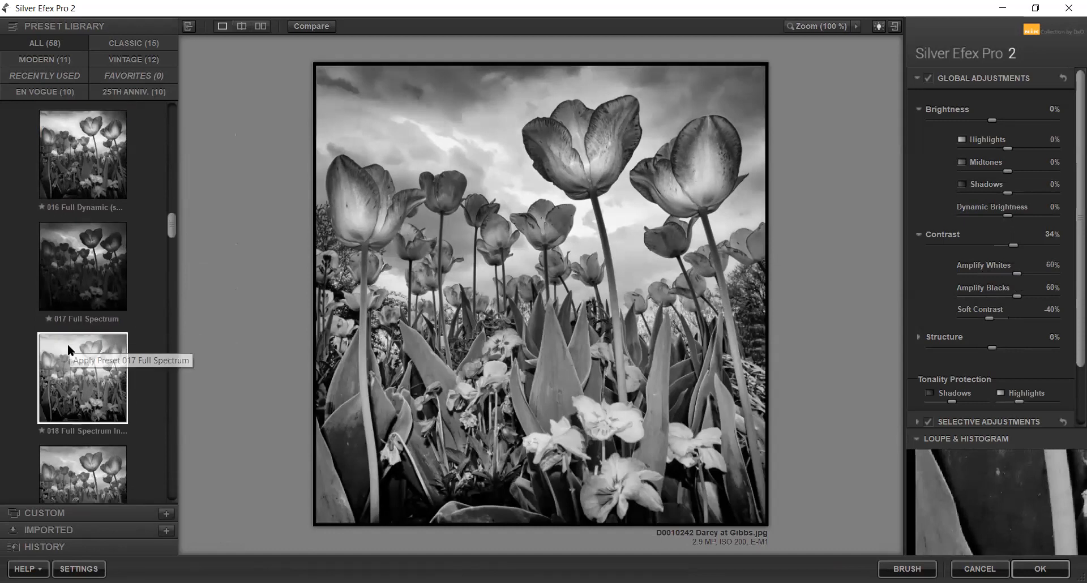
left_click(77, 398)
scroll(72, 405, "down", 4)
left_click(73, 406)
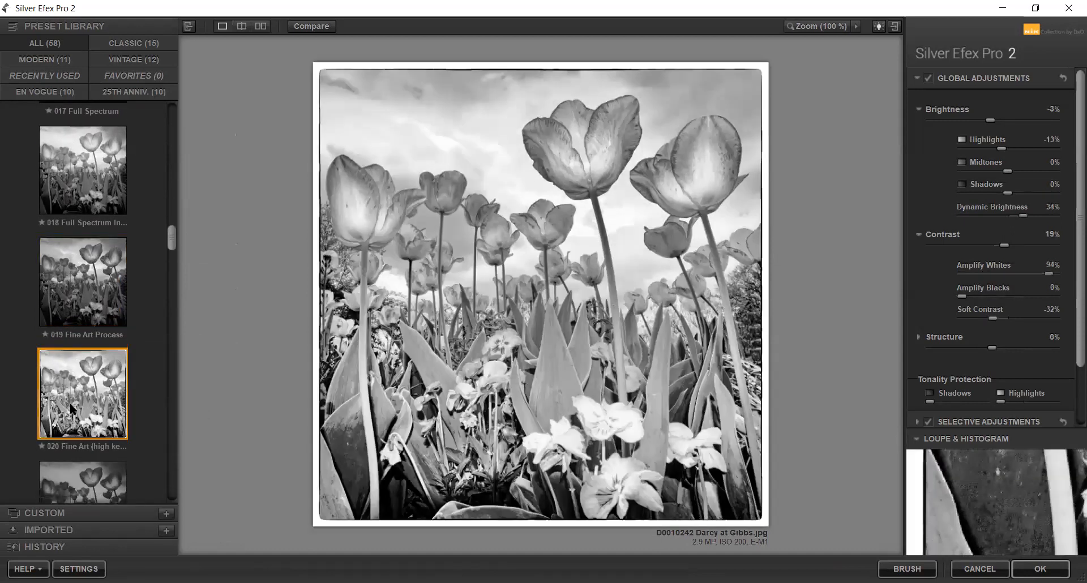
scroll(73, 404, "down", 3)
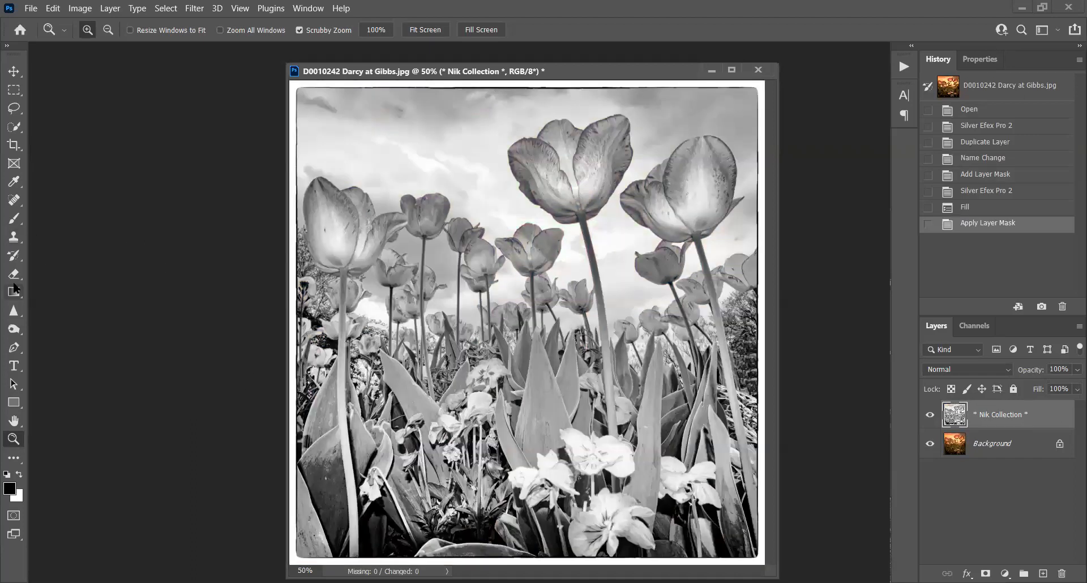
Darken the tulip blossoms on the Nik Collection layer with the Burn tool, using the Shadows range.
left_click(14, 329)
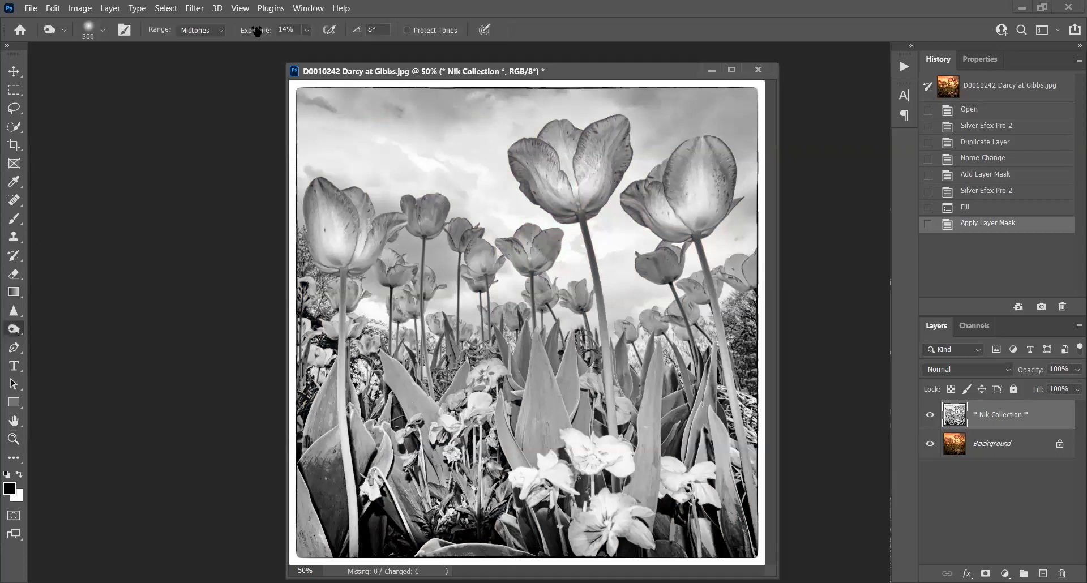
left_click(211, 35)
left_click(207, 41)
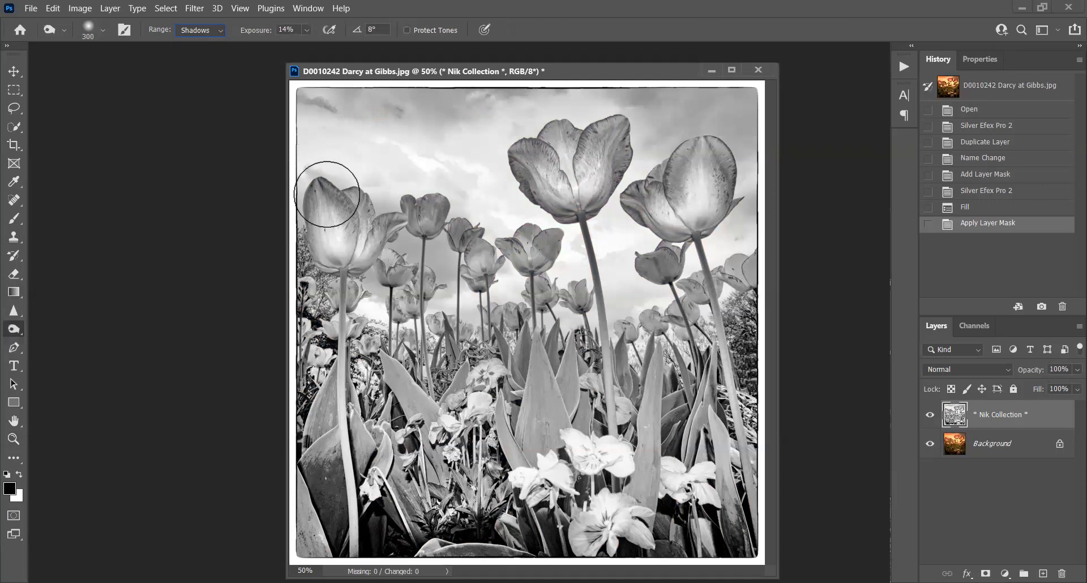
mouse_move(327, 198)
left_mouse_down()
mouse_move(351, 219)
mouse_move(338, 239)
mouse_move(387, 248)
mouse_move(371, 238)
mouse_move(435, 226)
left_mouse_up()
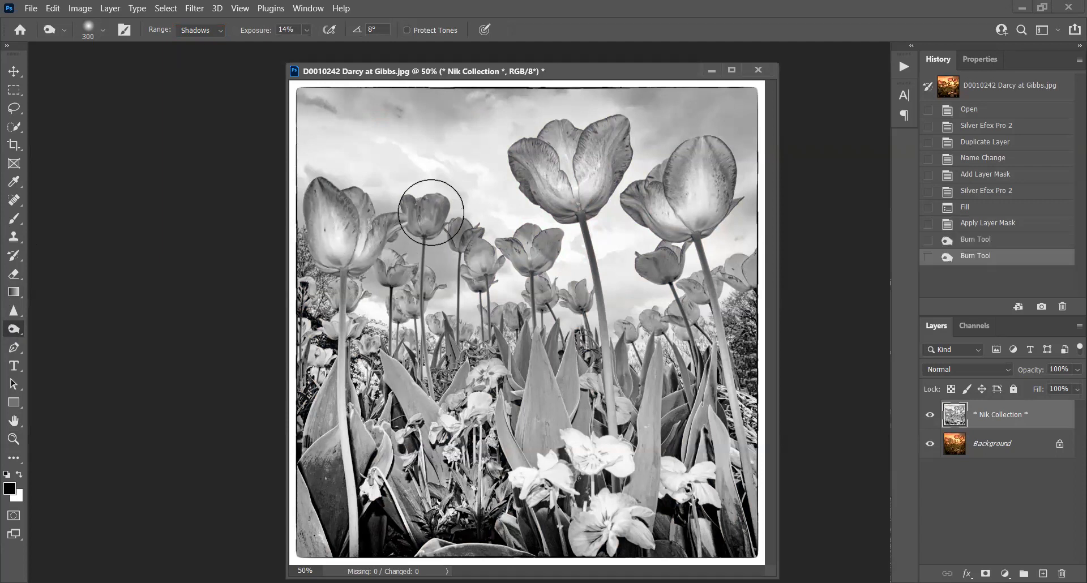
left_click_drag(339, 240, 509, 243)
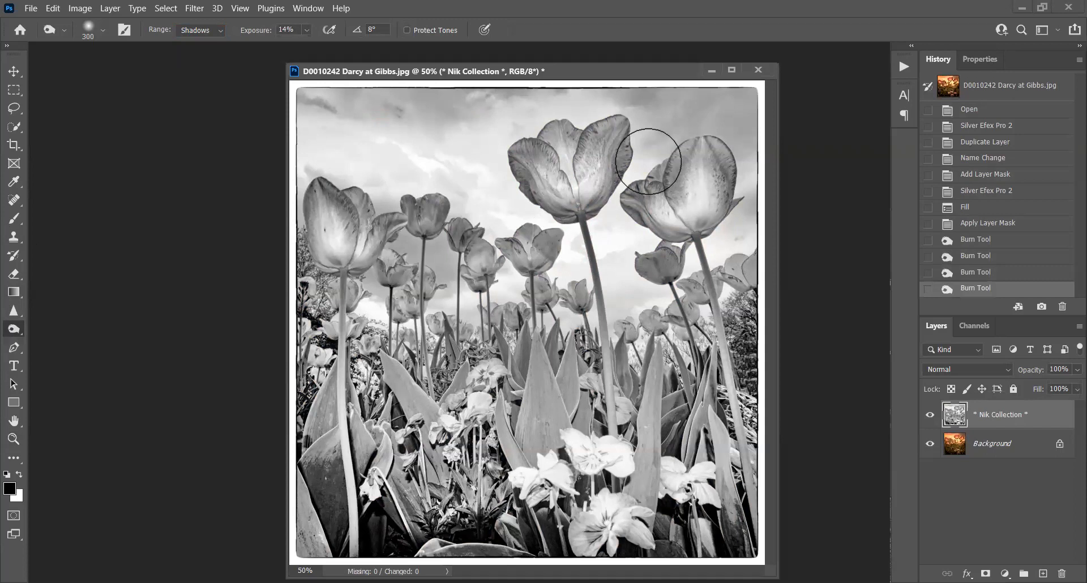
left_click_drag(649, 162, 581, 142)
mouse_move(668, 192)
left_mouse_down()
mouse_move(687, 187)
mouse_move(655, 253)
left_mouse_up()
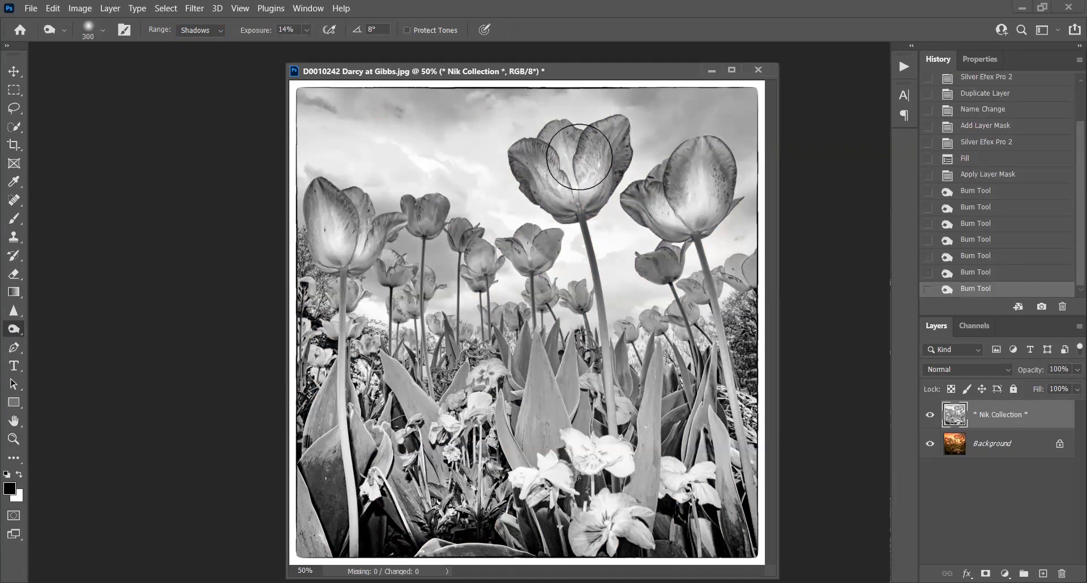
left_click_drag(336, 232, 337, 210)
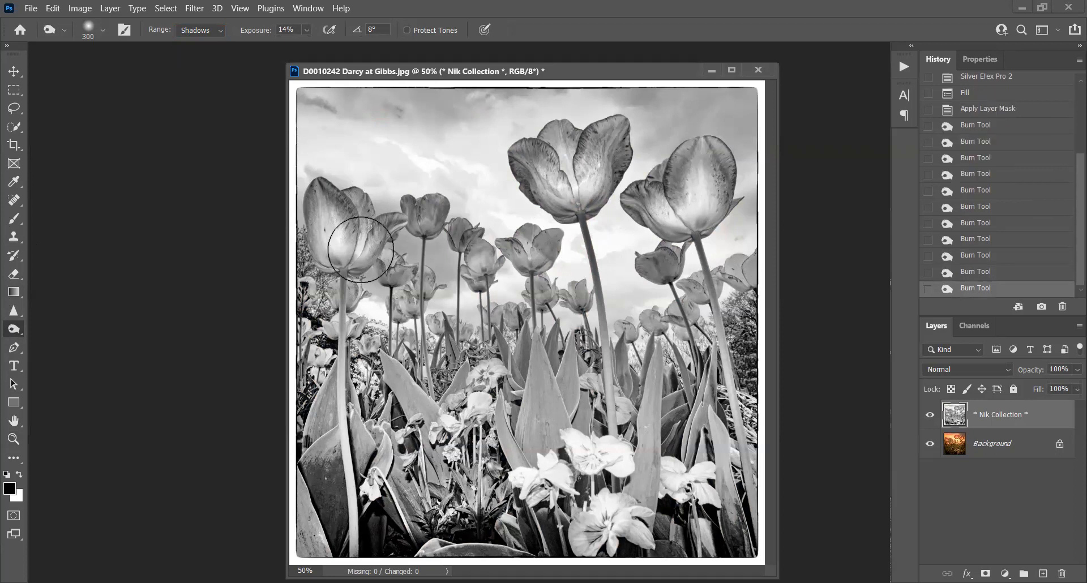
left_click(420, 222)
left_click(490, 253)
left_click(650, 281)
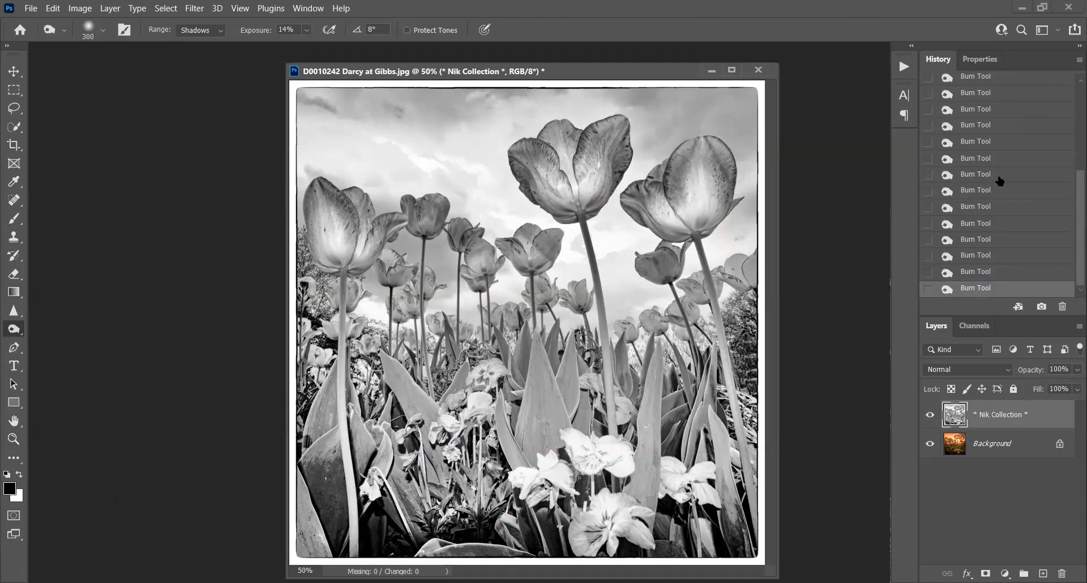
Compare the Apply Layer Mask state with the last Burn Tool state twice through the history, ending on the burned version.
scroll(1020, 128, "up", 4)
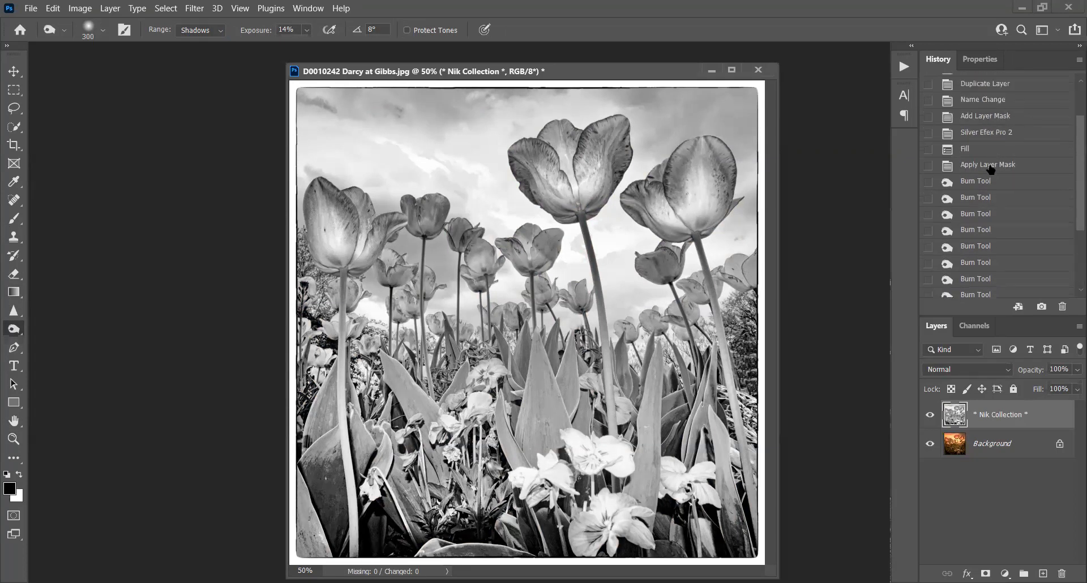
left_click(997, 168)
scroll(999, 235, "down", 4)
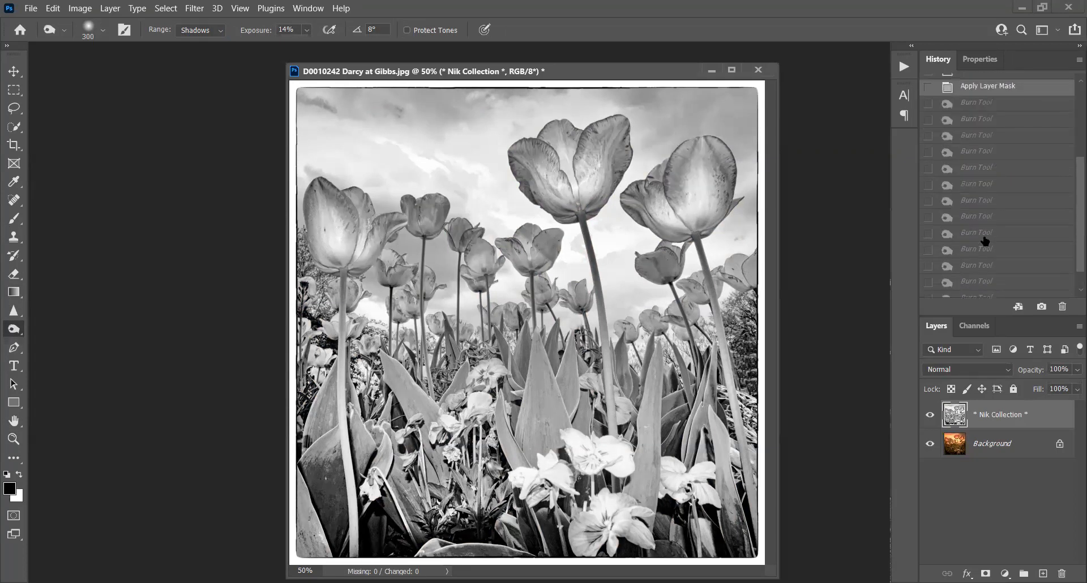
left_click(975, 288)
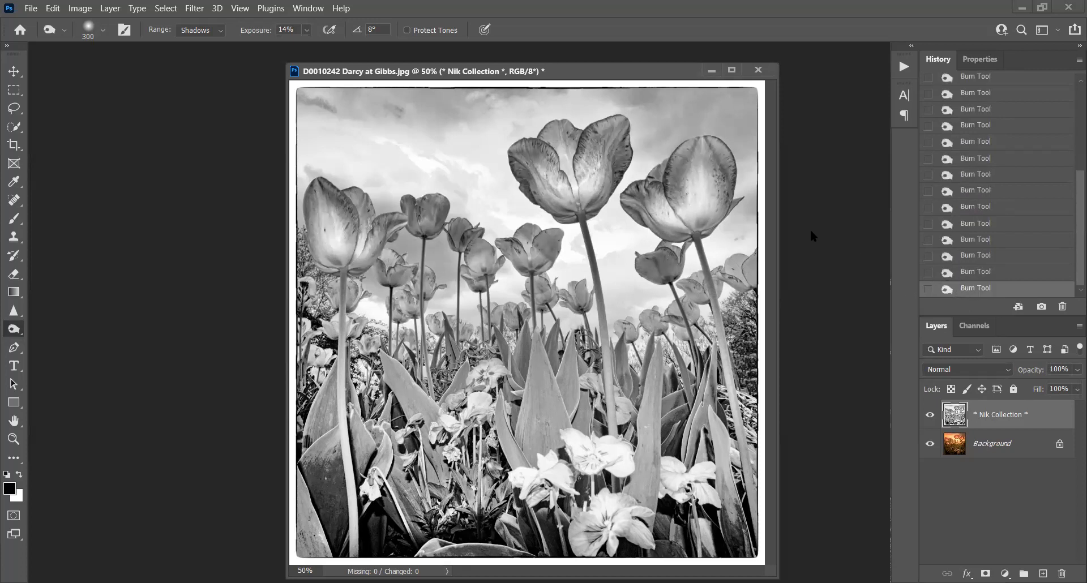
scroll(972, 130, "up", 3)
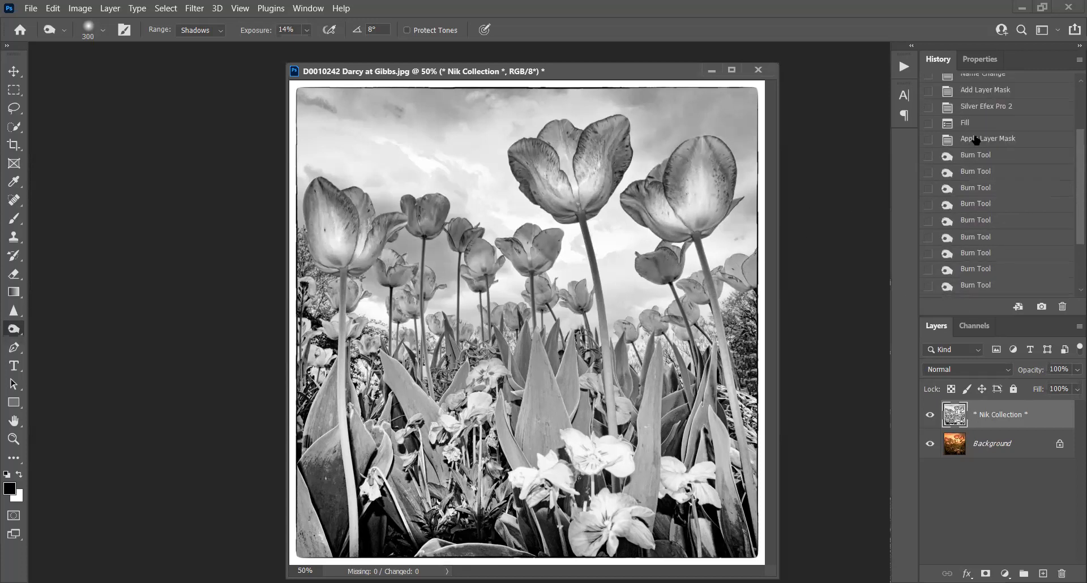
left_click(969, 138)
scroll(964, 167, "down", 3)
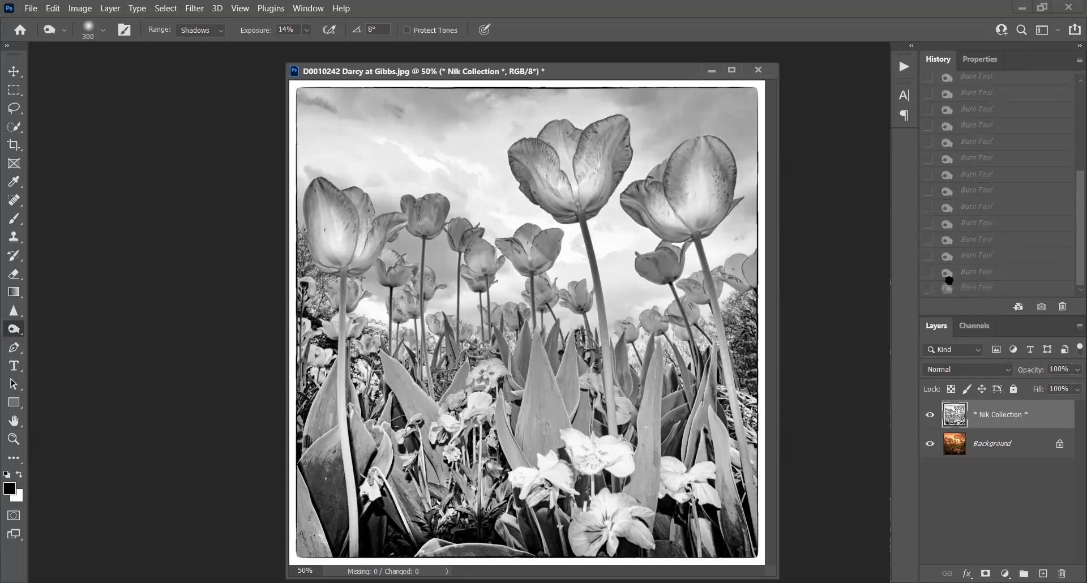
left_click(960, 288)
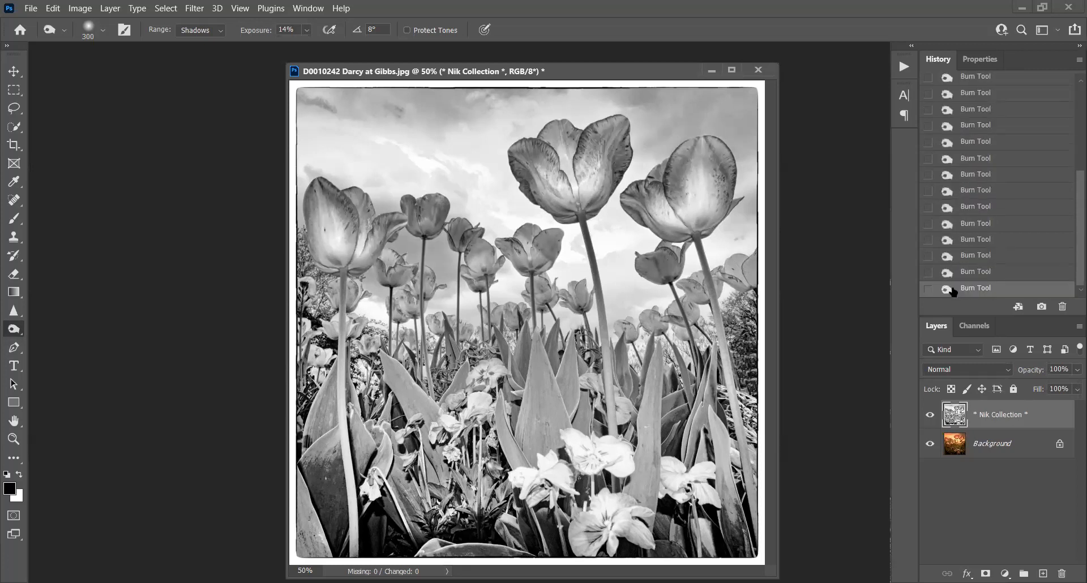
Burn the sky with the Midtones range and a brush size of 600, and move the image window slightly upward.
left_click(214, 32)
left_click(192, 53)
key("bracketright")
key("bracketright")
key("bracketright")
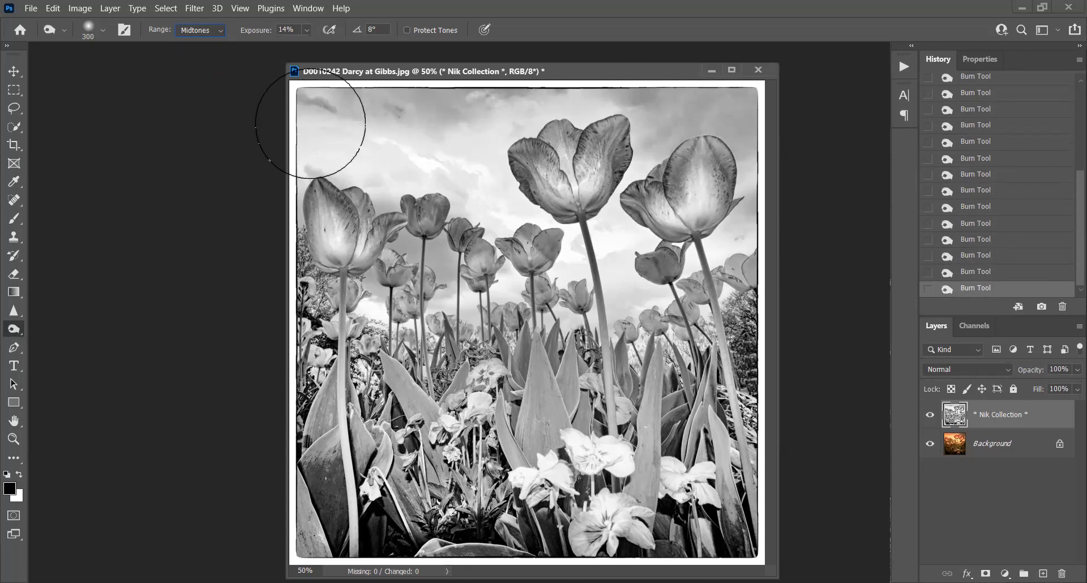
left_click_drag(321, 124, 500, 133)
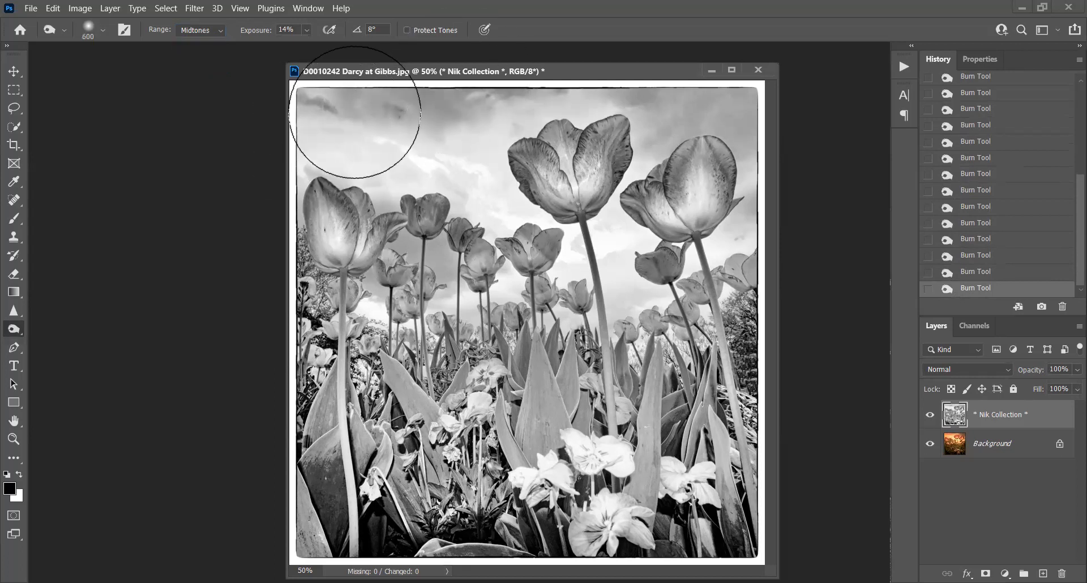
mouse_move(338, 64)
left_mouse_down()
mouse_move(338, 101)
mouse_move(339, 50)
left_mouse_up()
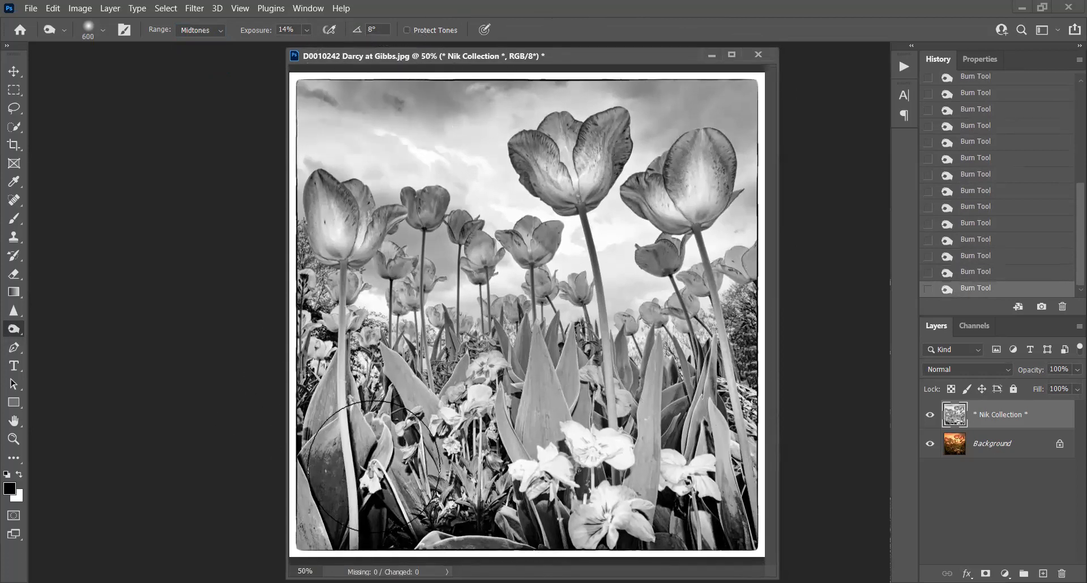
Compare the tulip photo's Open, Silver Efex Pro 2, Duplicate Layer and Fill history states, ending on the last Burn Tool state.
scroll(985, 167, "up", 5)
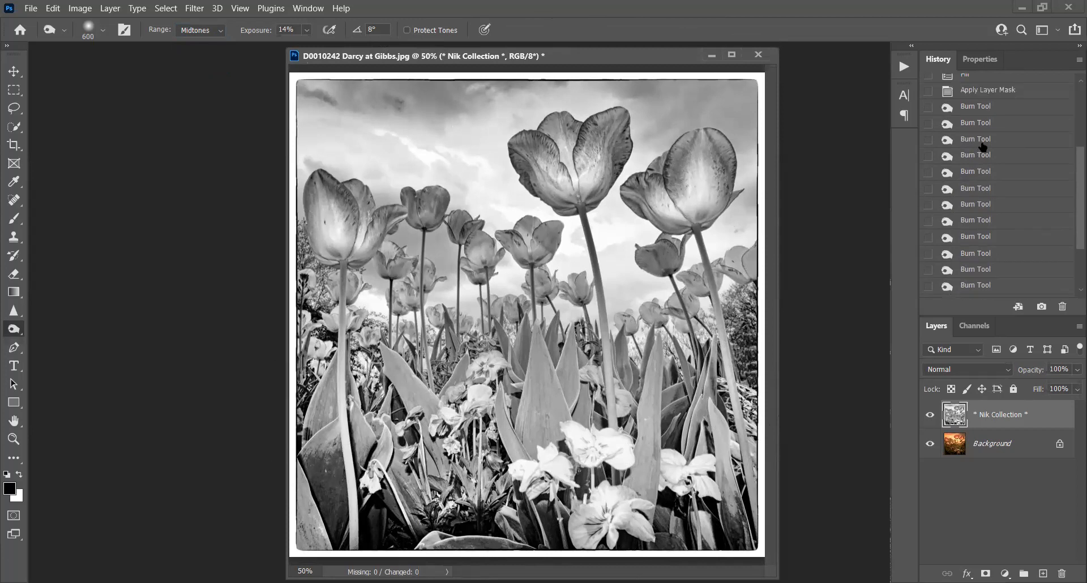
scroll(987, 104, "up", 1)
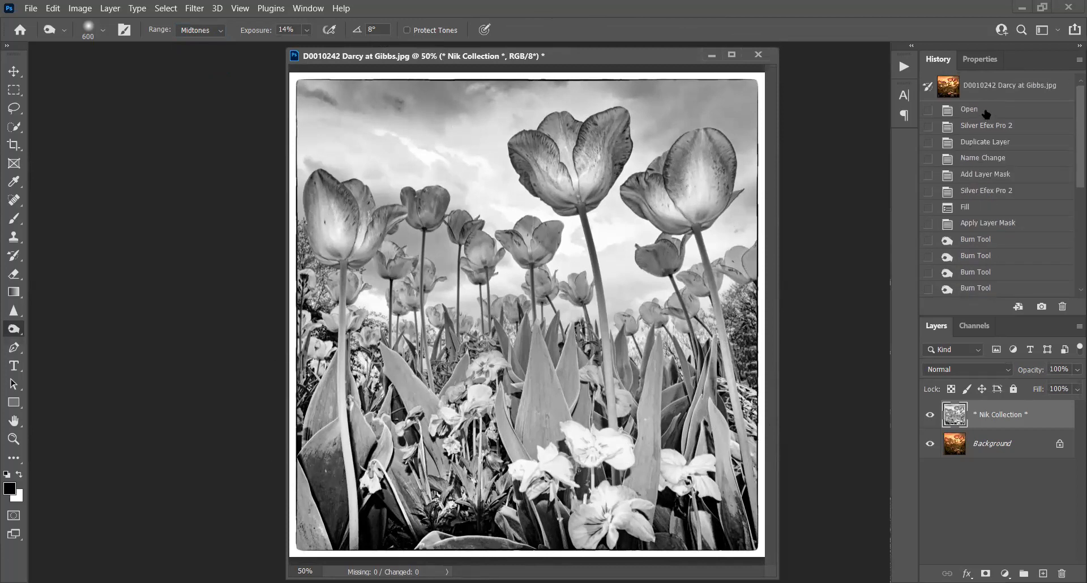
left_click(984, 111)
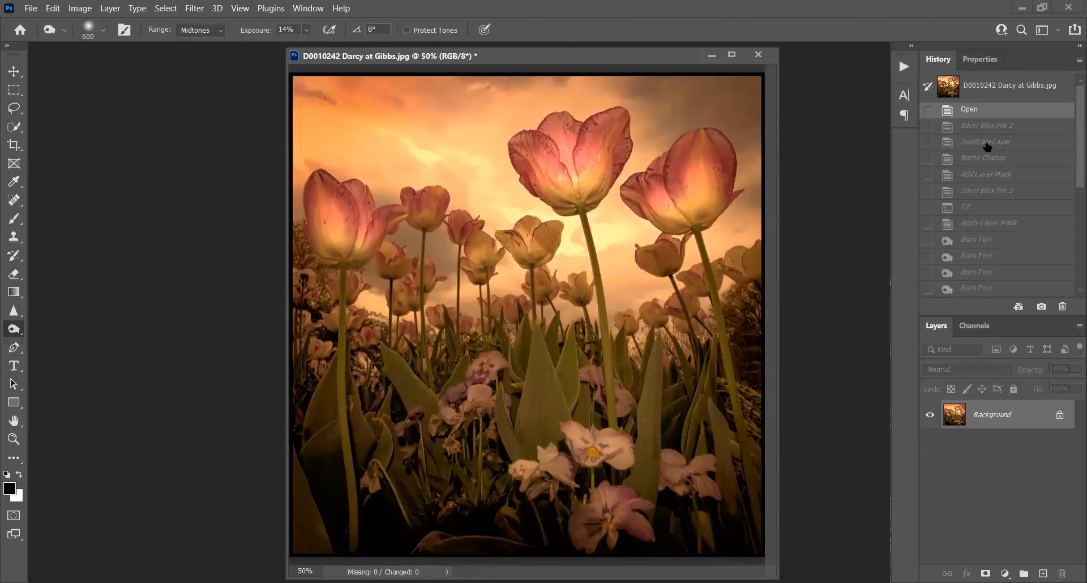
left_click(987, 129)
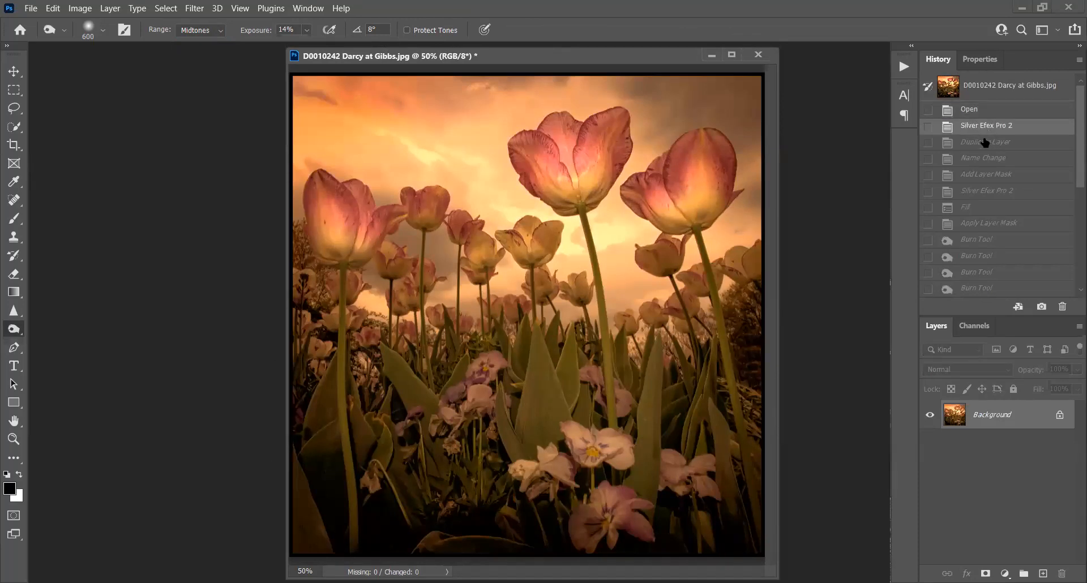
left_click(985, 143)
scroll(974, 173, "down", 3)
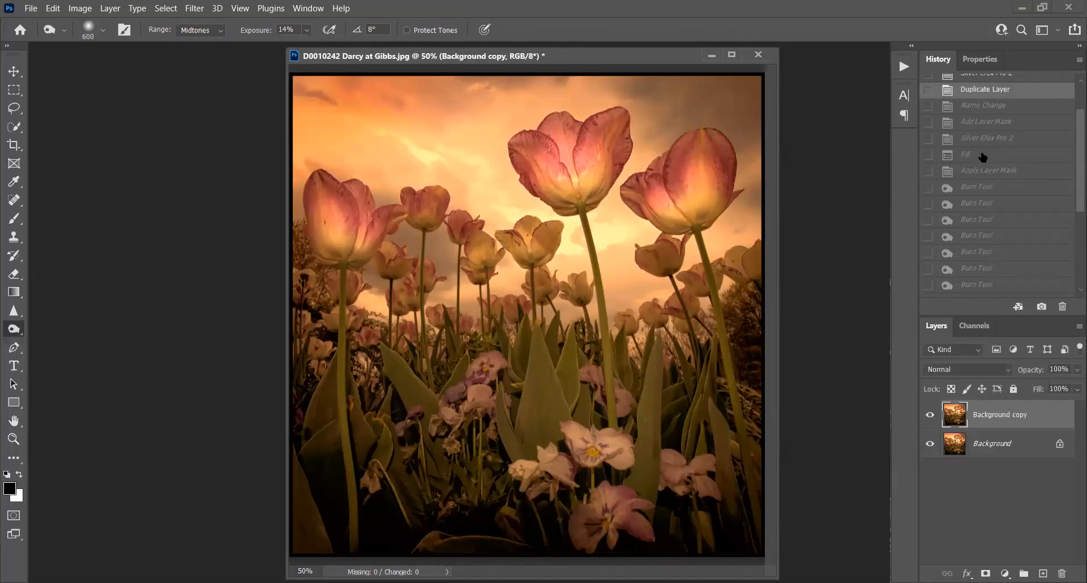
left_click(981, 155)
scroll(973, 159, "down", 5)
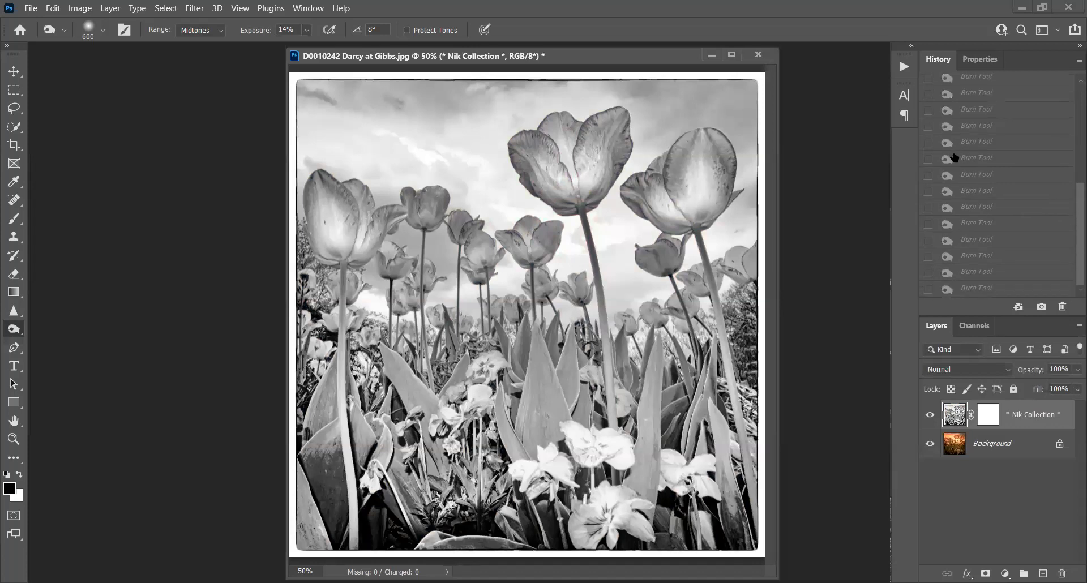
left_click(969, 290)
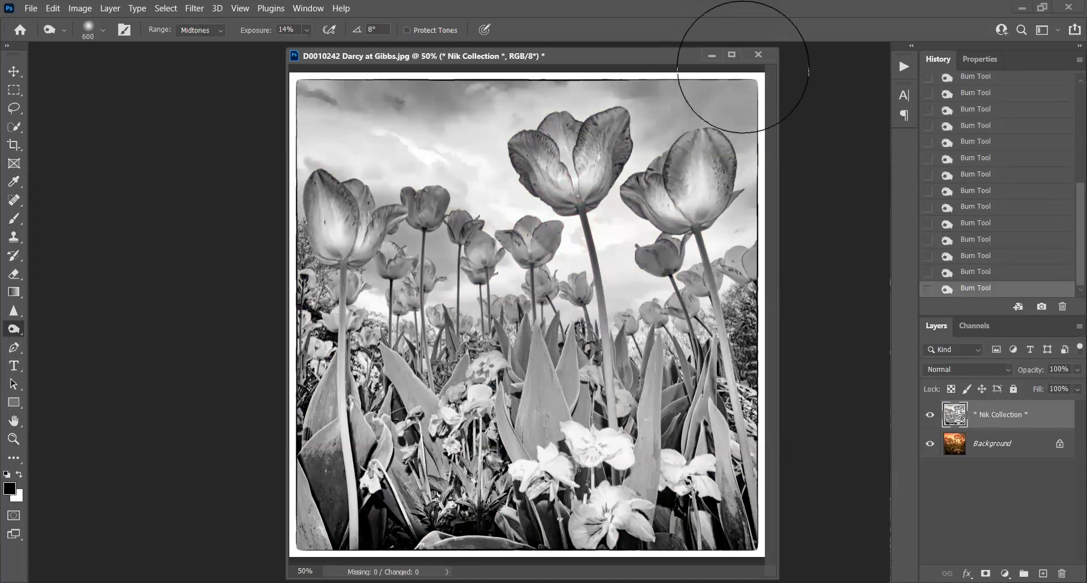
Close the tulip photo without saving its changes.
left_click(756, 60)
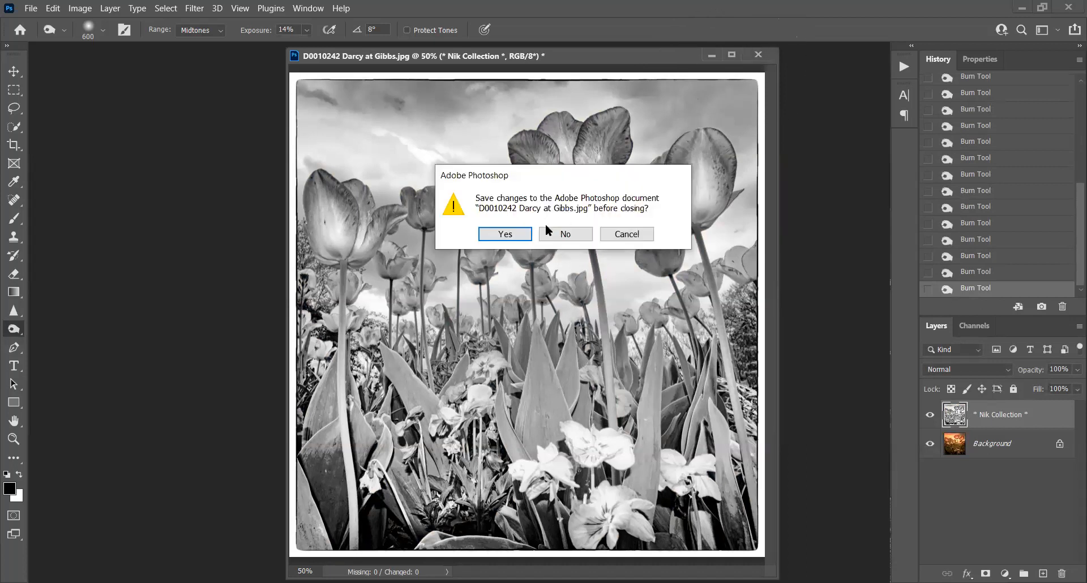
left_click(562, 231)
left_click(561, 238)
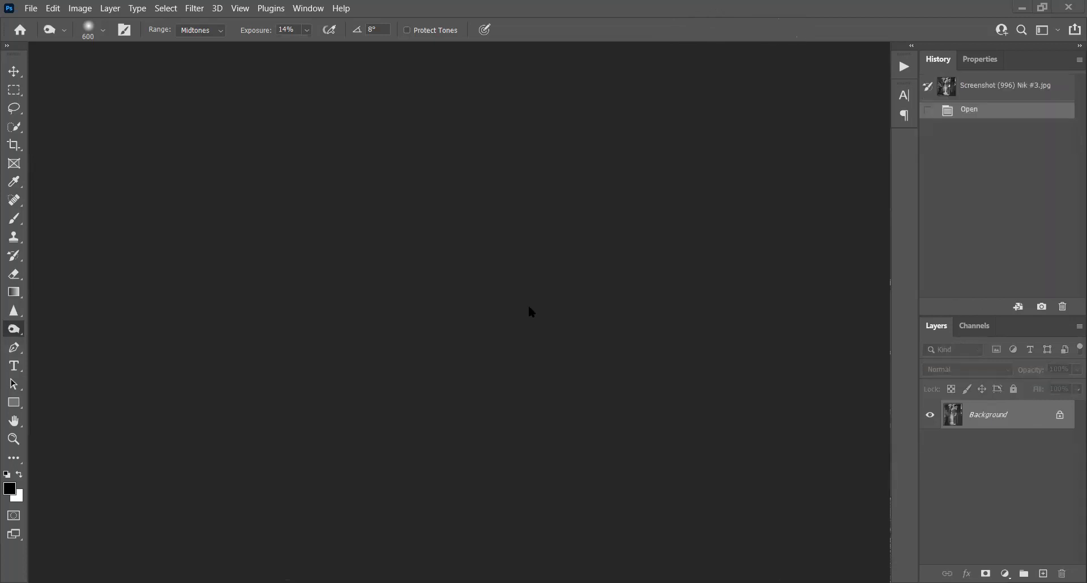
Open the Section 3 - Haarlem and Section 3 - Clouds Paorama images together from the Class 38 Images folder.
left_click(33, 12)
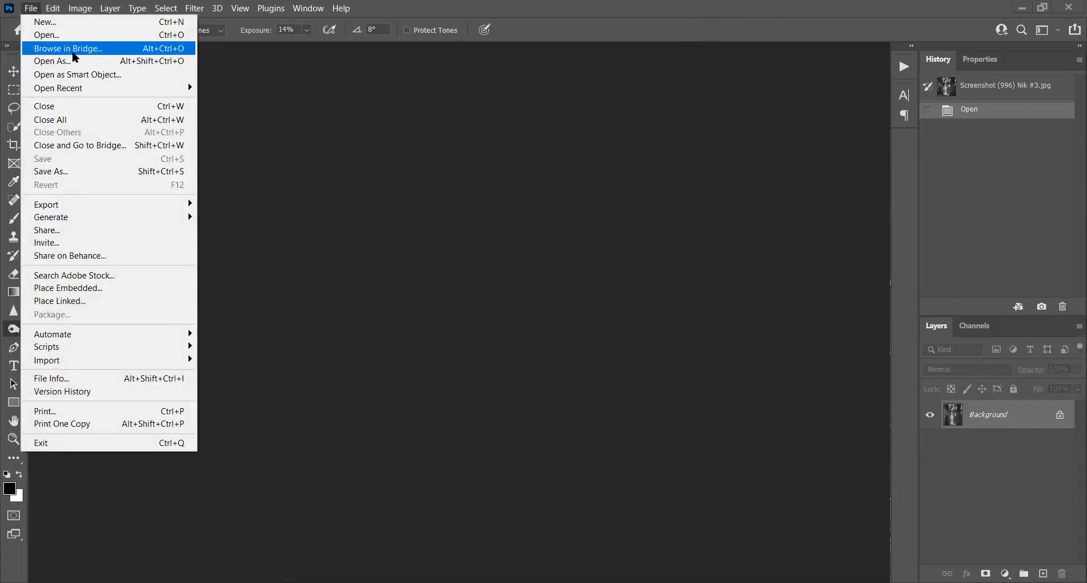
key("ctrl+o")
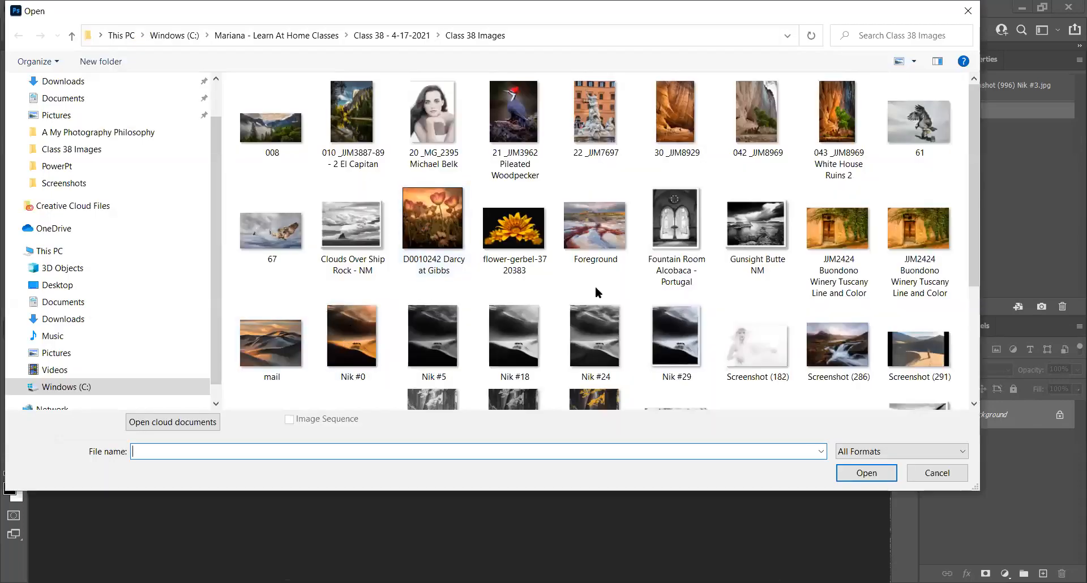
scroll(710, 294, "down", 3)
left_click(838, 261)
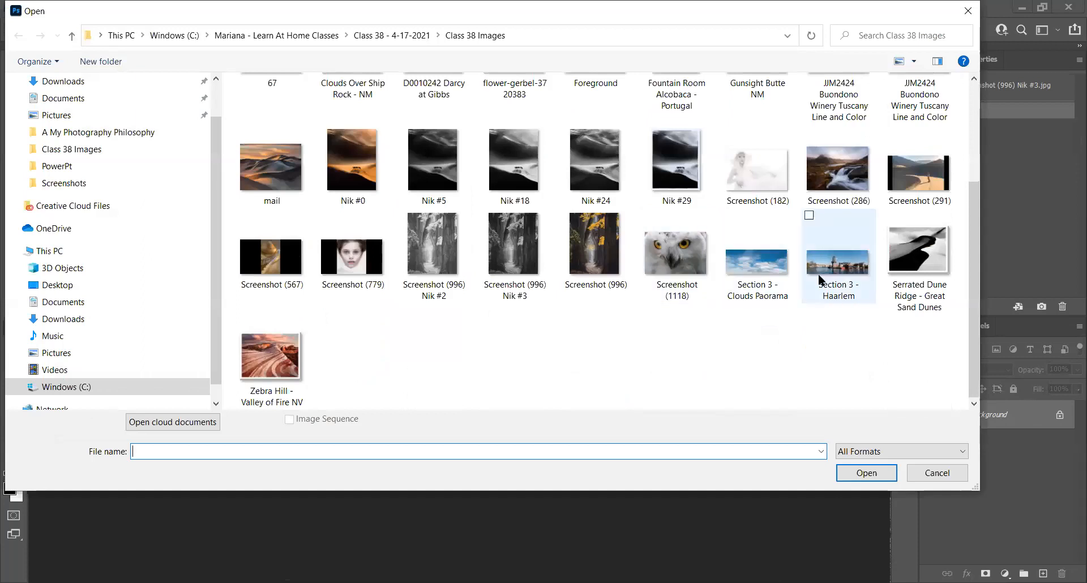
left_click(769, 262, "ctrl")
left_click(847, 471)
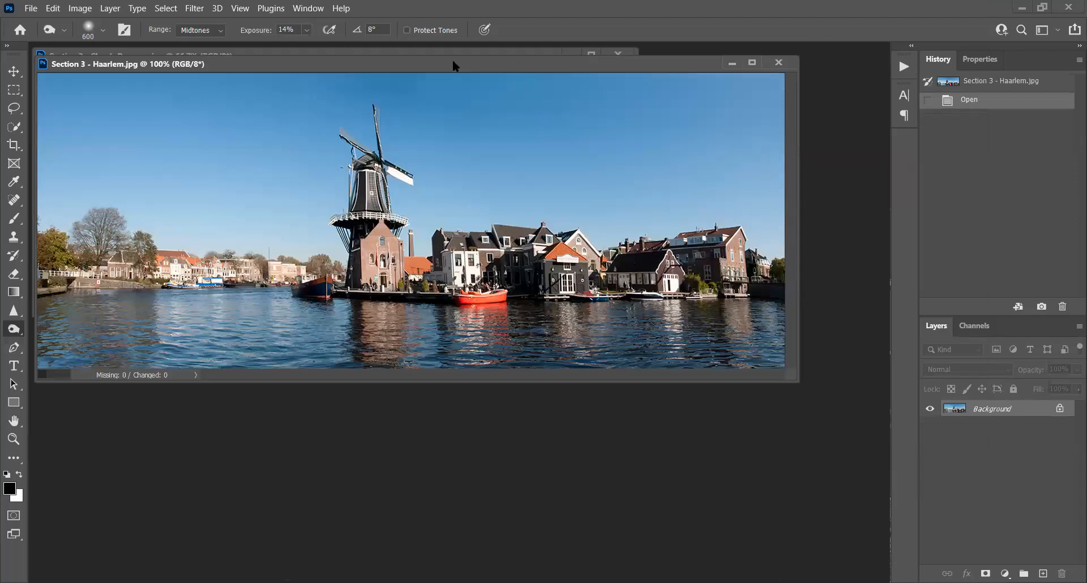
Arrange the two image windows so the clouds panorama overlaps the upper part of the Haarlem photo.
left_click_drag(453, 68, 531, 194)
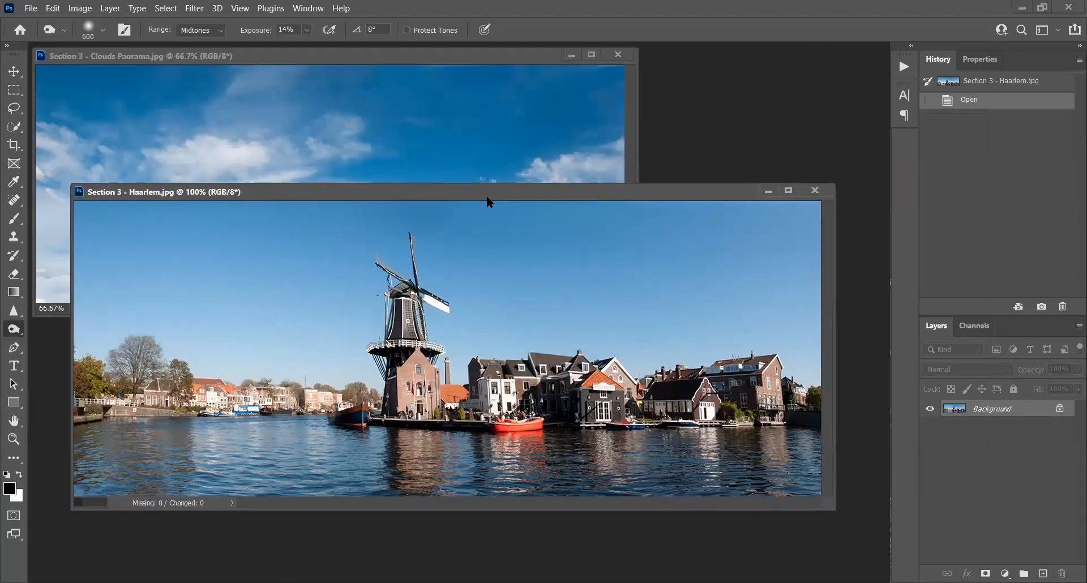
left_click_drag(509, 187, 543, 152)
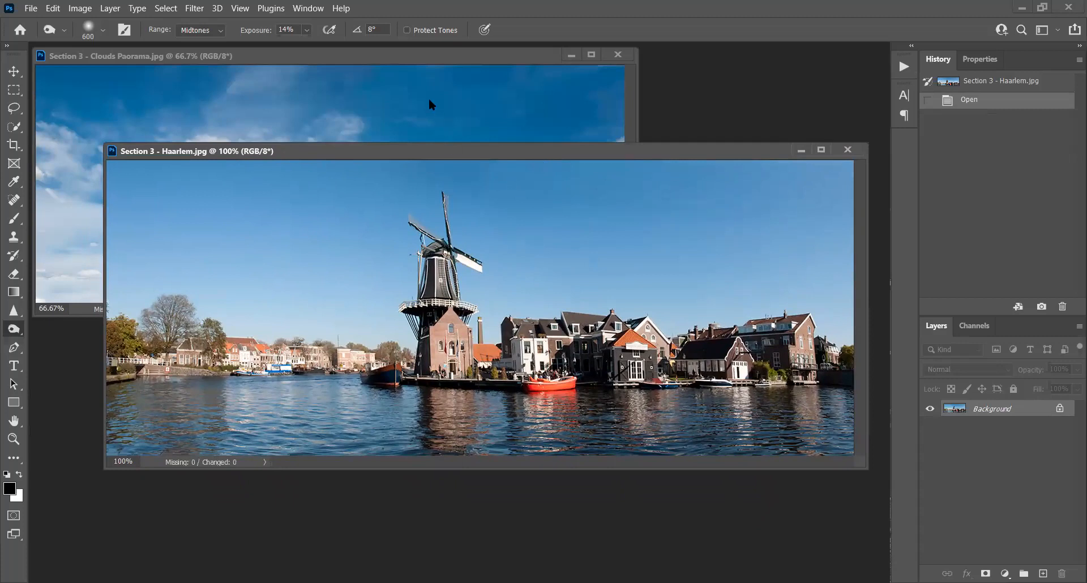
left_click_drag(427, 64, 587, 92)
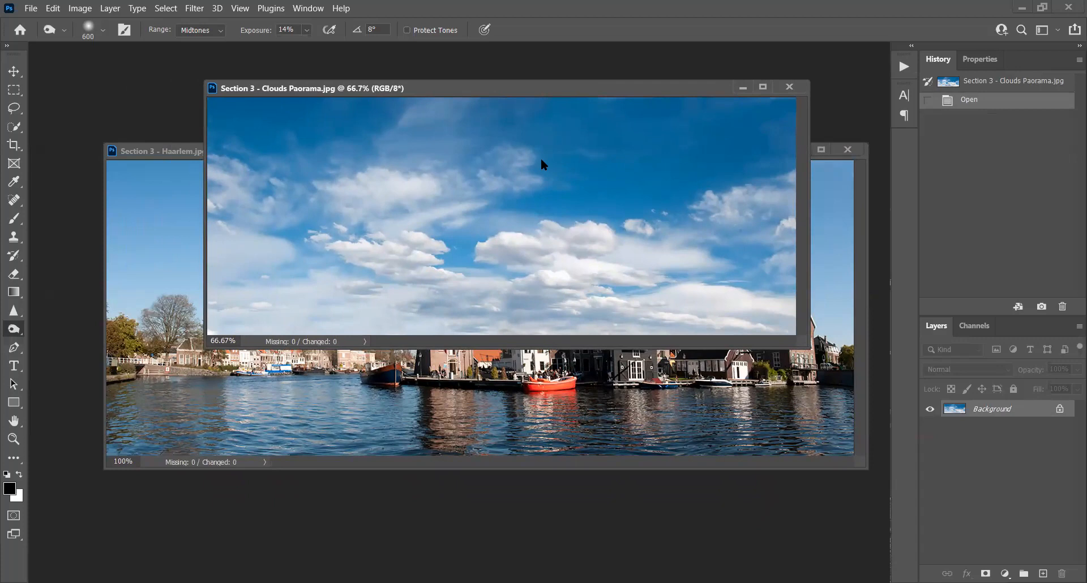
left_click_drag(589, 90, 593, 111)
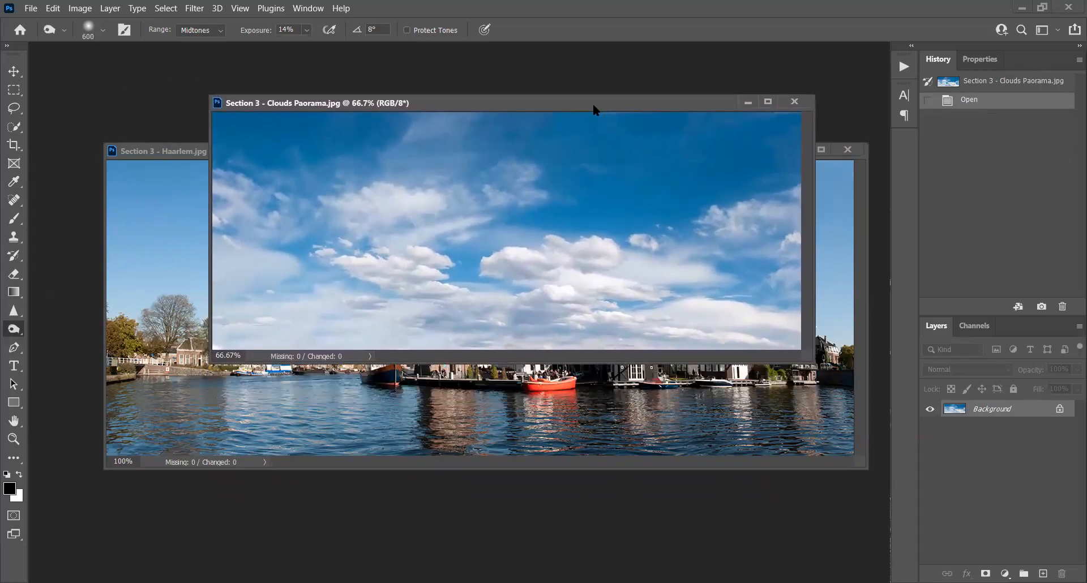
mouse_move(593, 109)
left_mouse_down()
mouse_move(550, 310)
mouse_move(548, 385)
mouse_move(595, 101)
left_mouse_up()
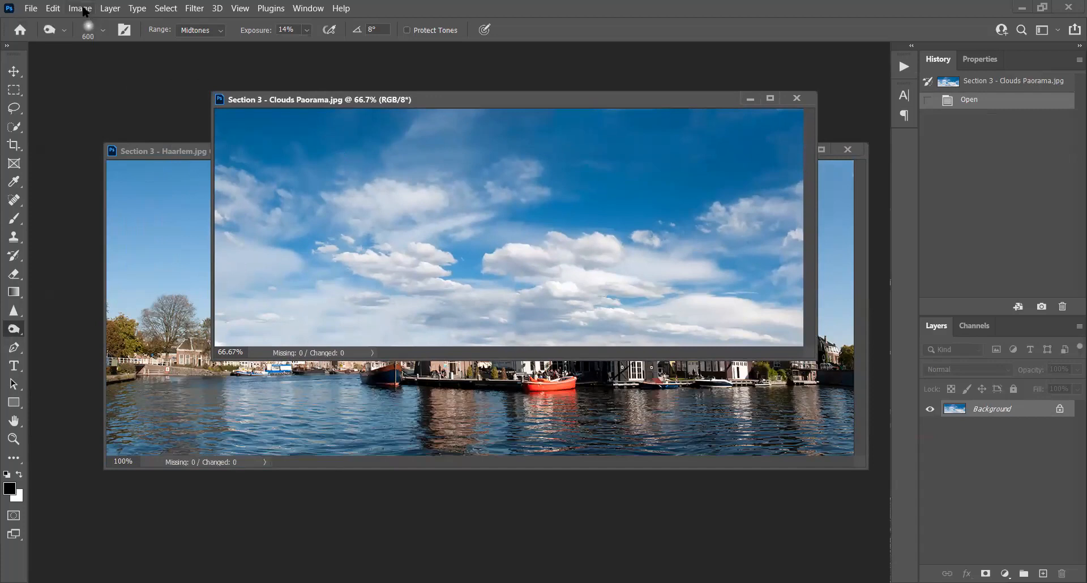
Select and copy the entire clouds panorama, and close its image window.
left_click(46, 7)
left_click(176, 13)
left_click(169, 8)
left_click(170, 23)
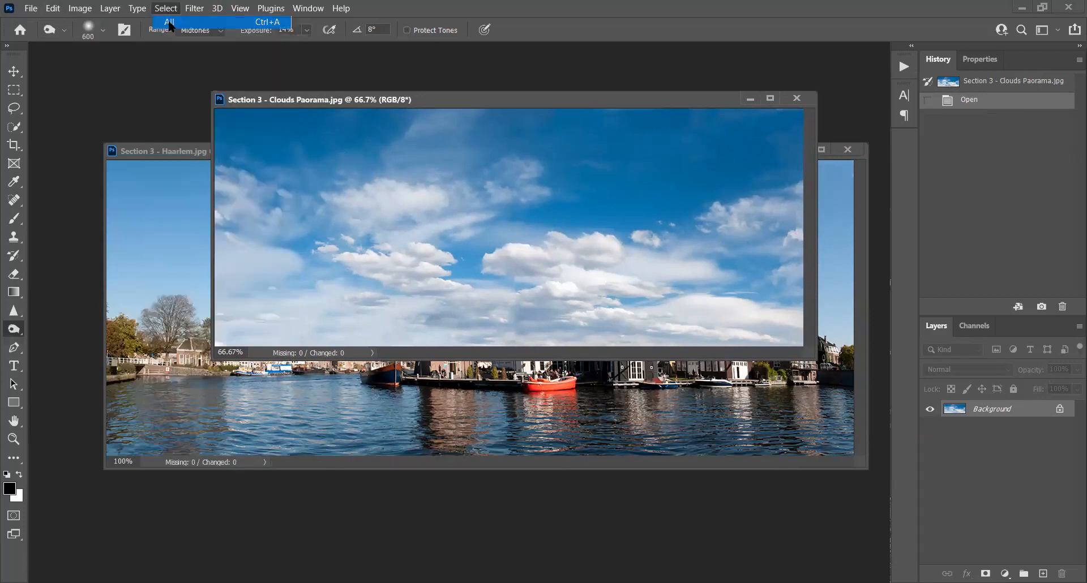
left_click(52, 8)
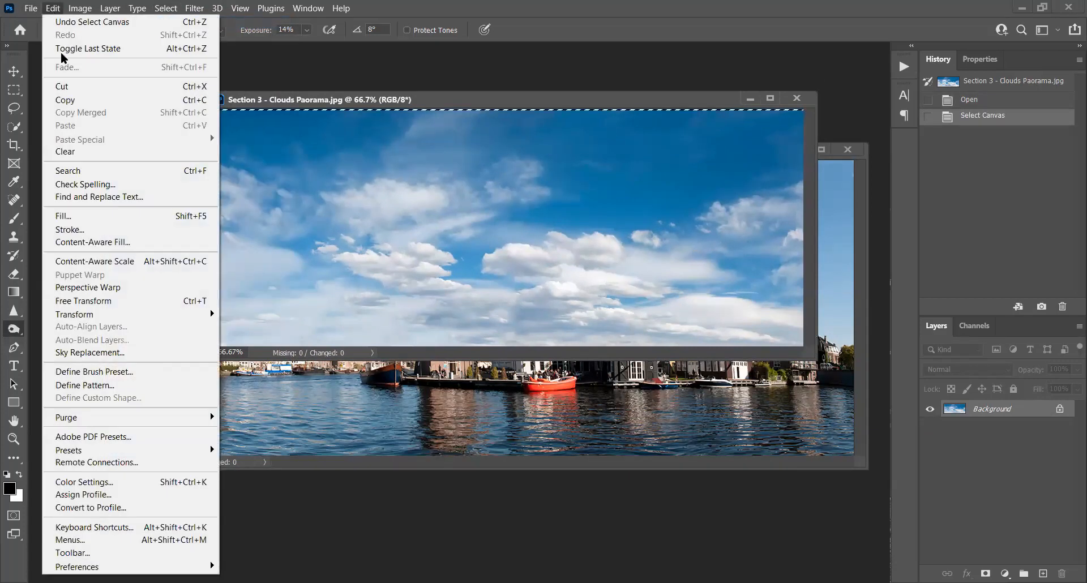
left_click(73, 101)
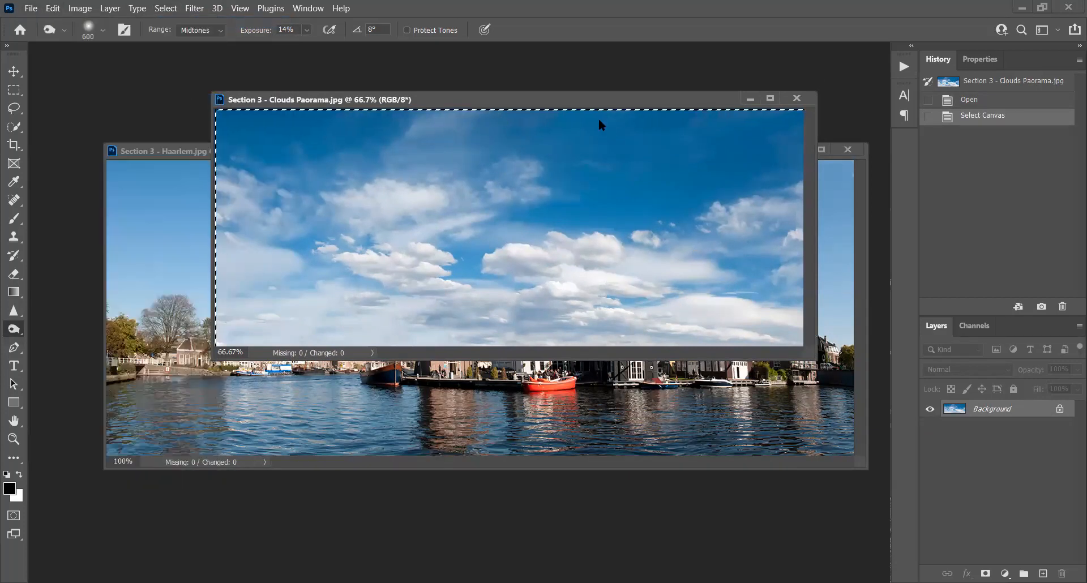
left_click(796, 98)
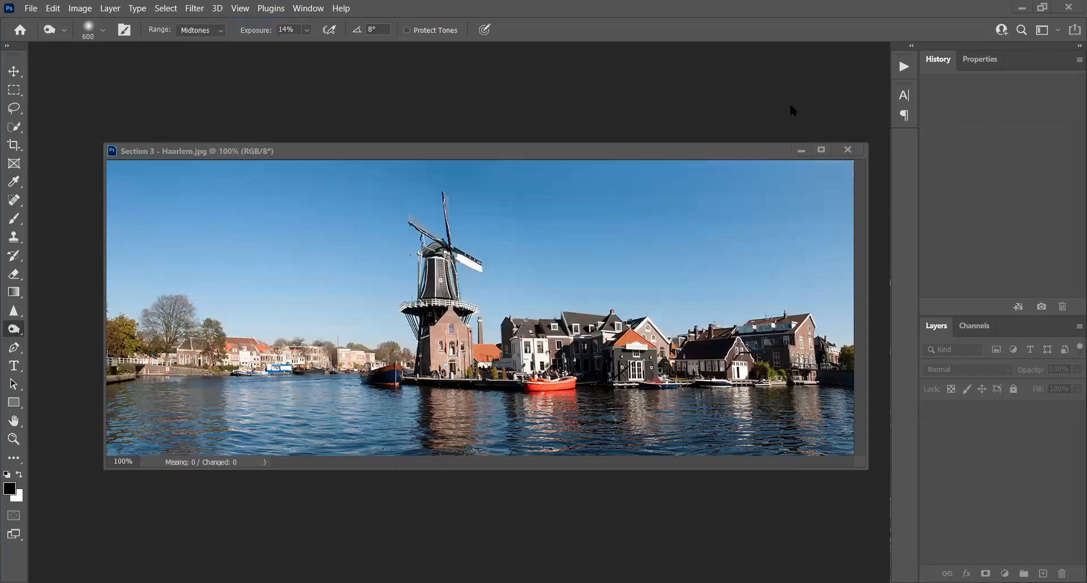
Select the whole sky around the Haarlem windmill and rooftops with the Magic Wand, adding each missed area to the selection.
left_click(23, 128)
left_click(42, 154)
left_click(232, 236)
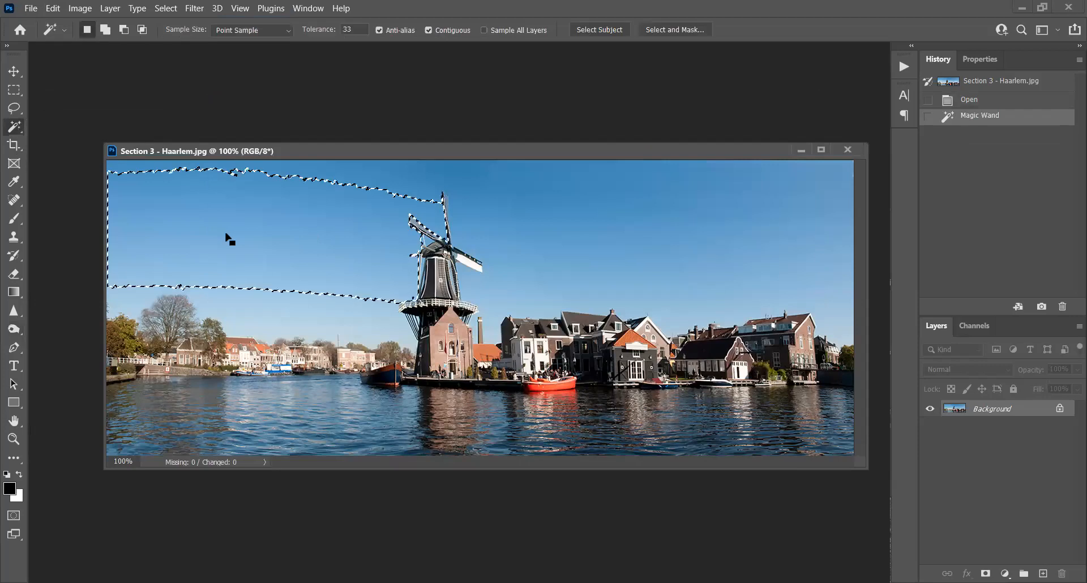
left_click(649, 208, "shift")
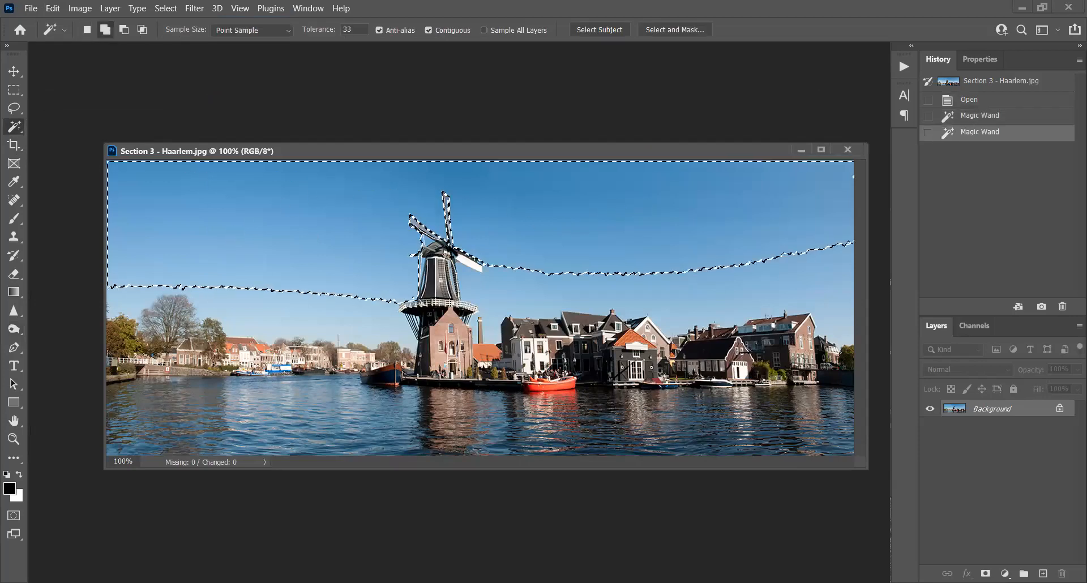
left_click(475, 283, "shift")
left_click(348, 312, "shift")
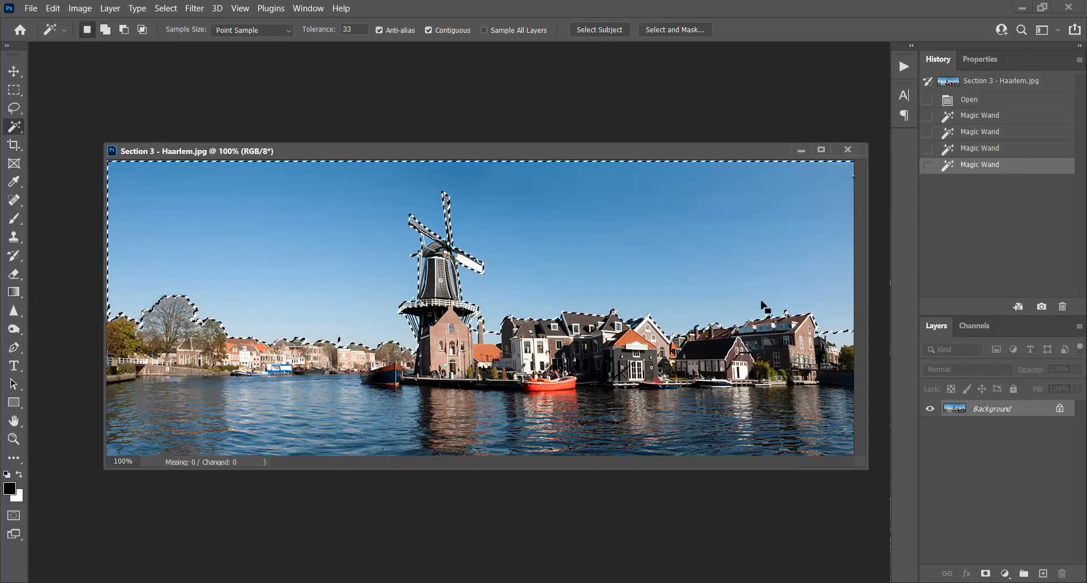
left_click(830, 333, "shift")
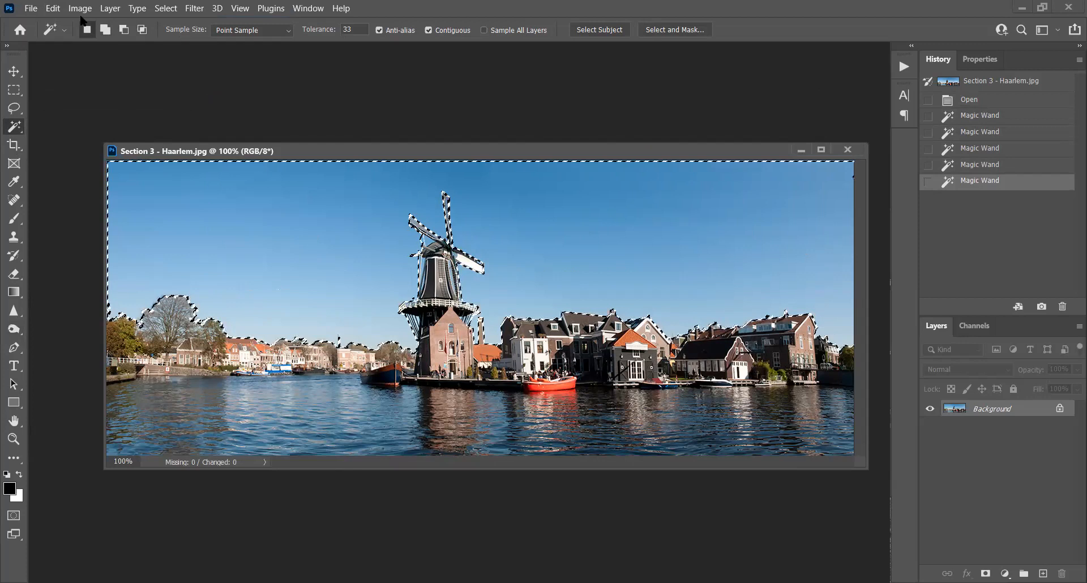
Paste the copied clouds into the sky selection and move them up and slightly left behind the windmill.
left_click(52, 8)
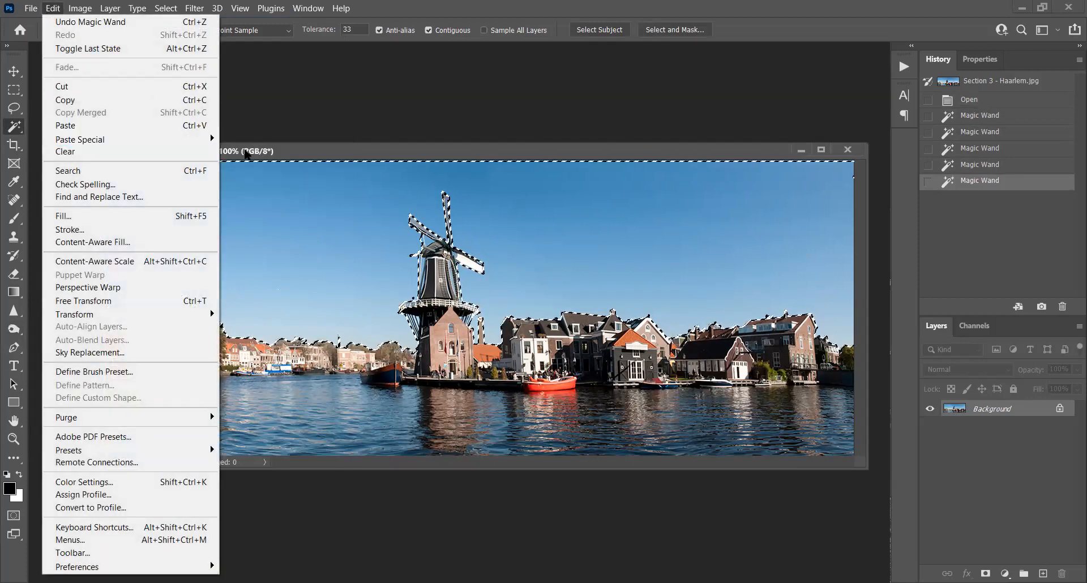
mouse_move(204, 140)
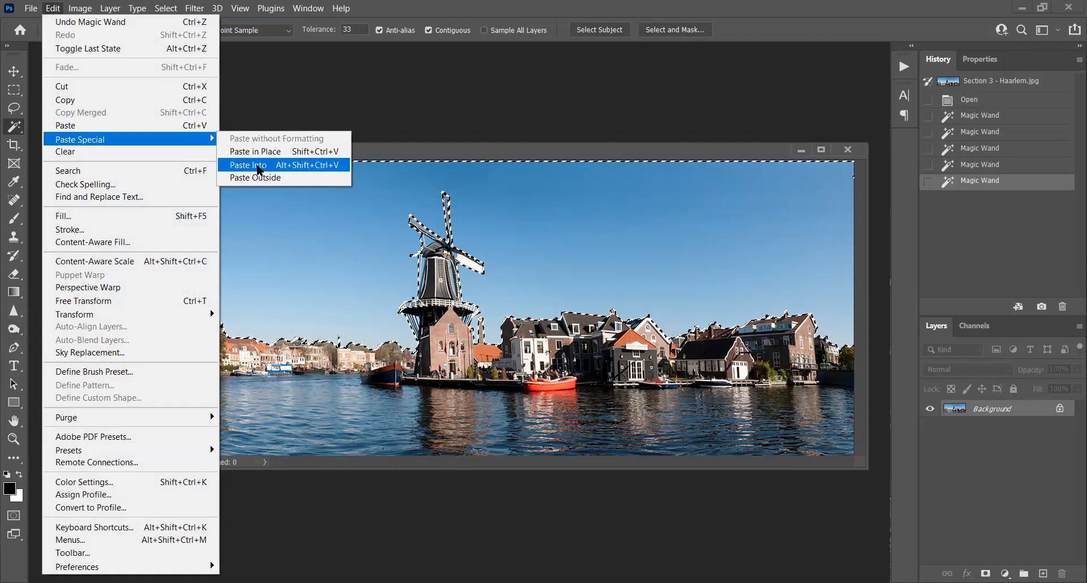
left_click(258, 170)
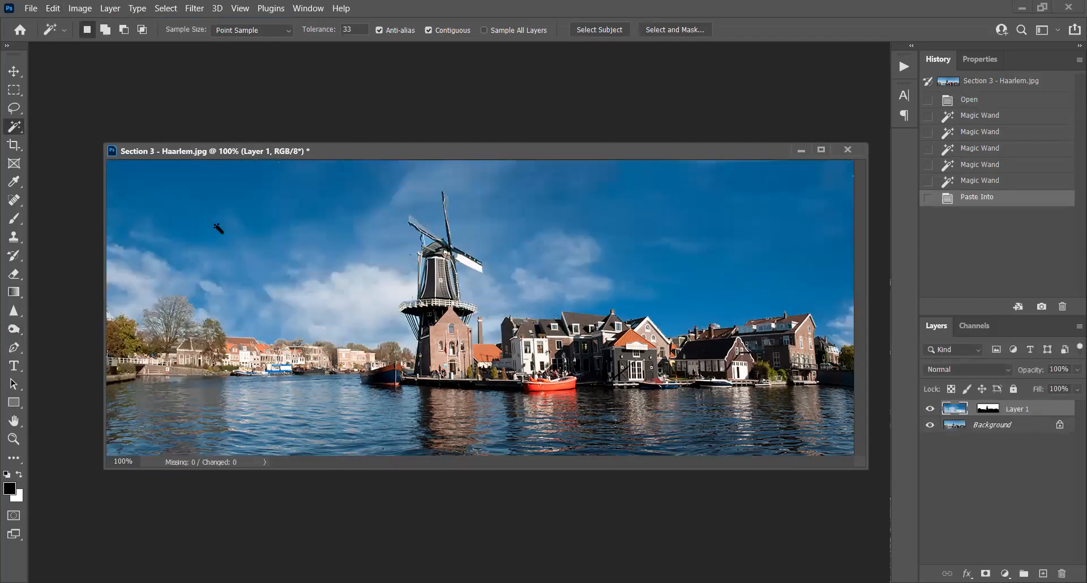
left_click(14, 71)
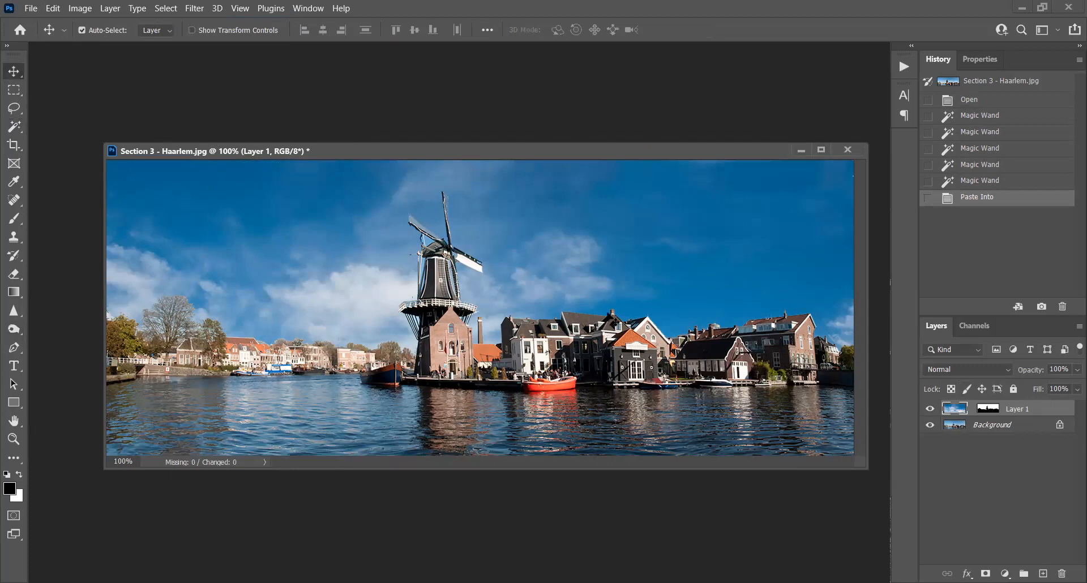
left_click_drag(628, 271, 569, 165)
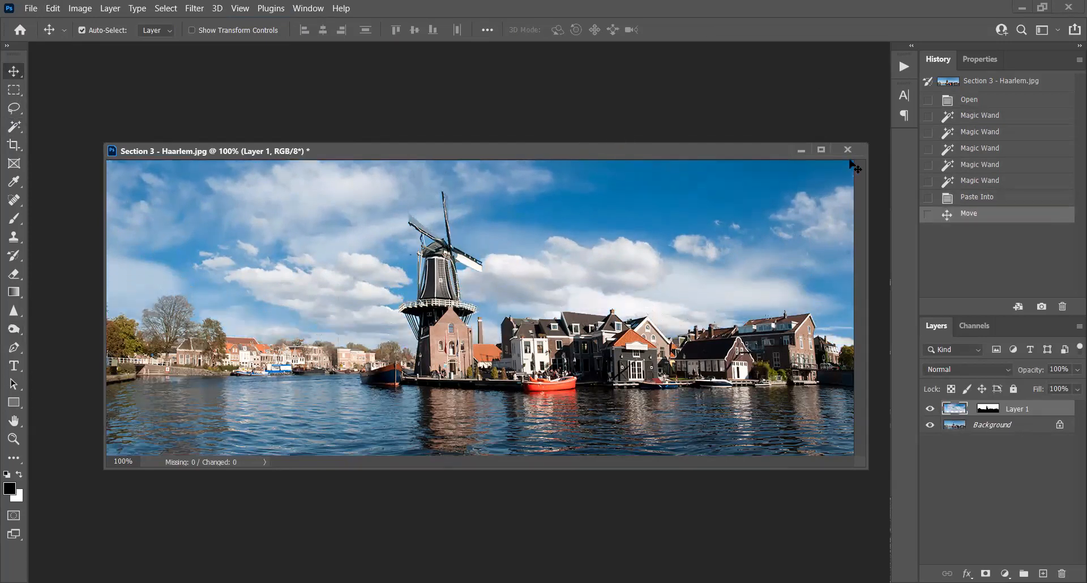
Delete the pasted clouds layer and start Sky Replacement on the Haarlem photo.
left_click_drag(1042, 413, 1061, 573)
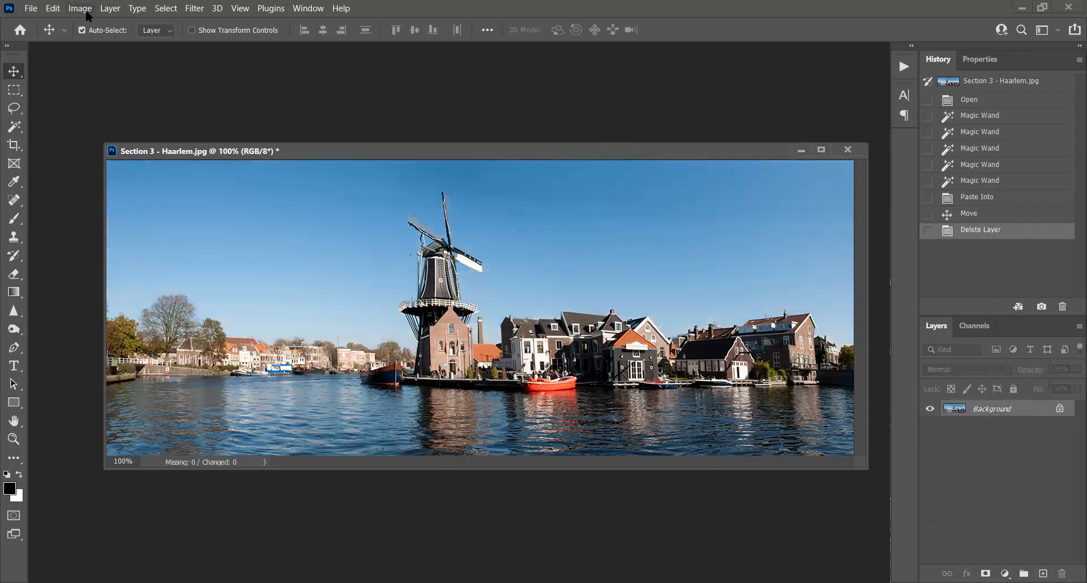
left_click(52, 9)
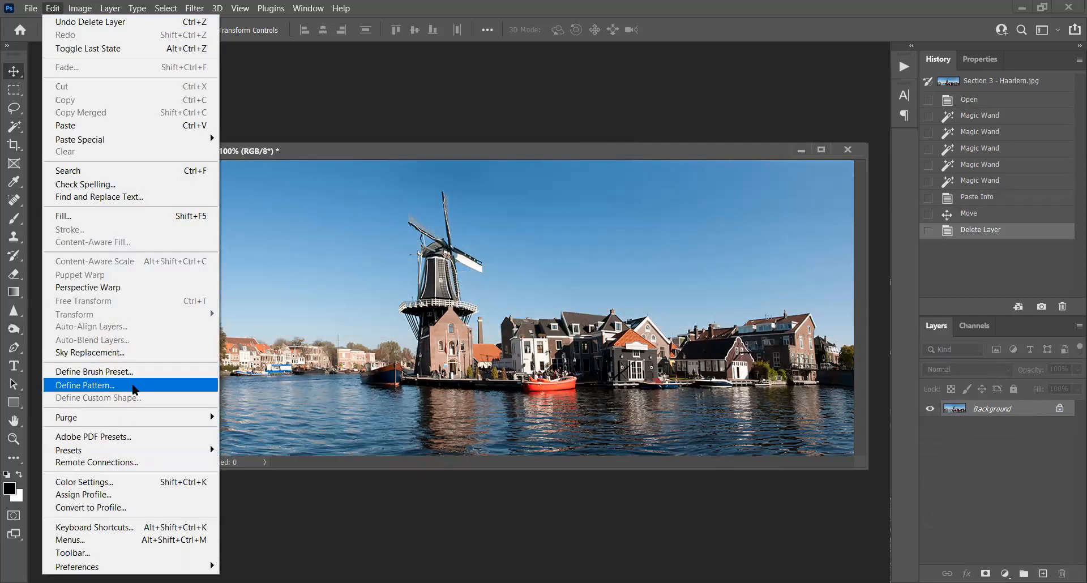
left_click(120, 352)
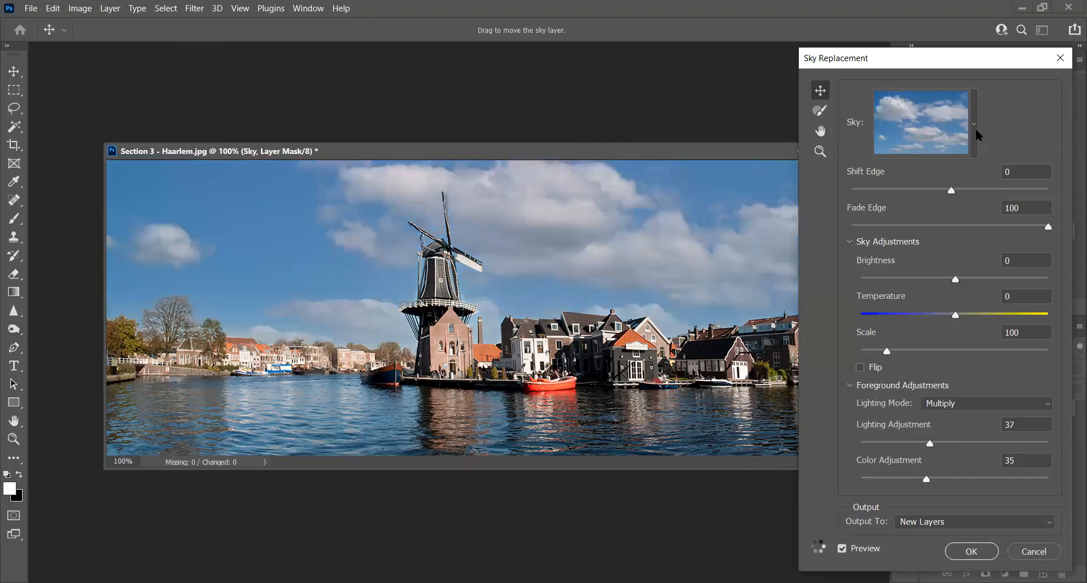
Look up the options for importing skies from images or sky presets in the sky library.
left_click(973, 118)
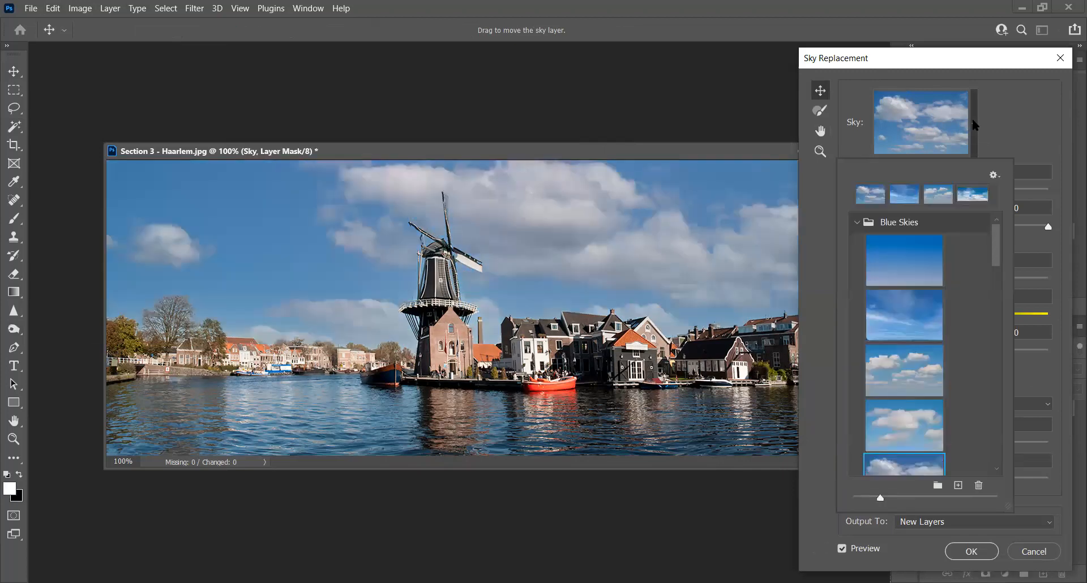
left_click(994, 177)
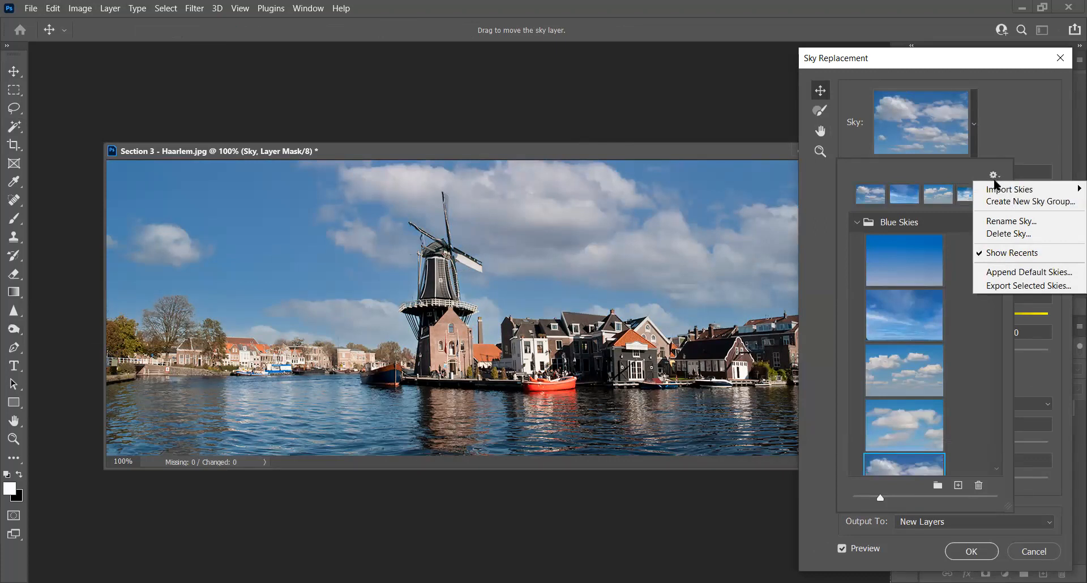
mouse_move(999, 190)
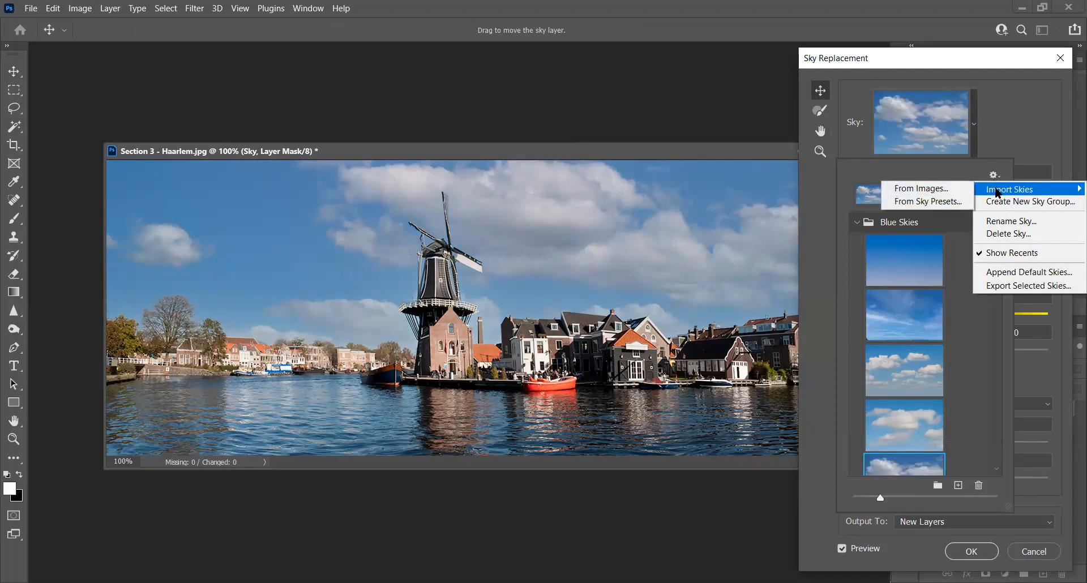
left_click(1025, 137)
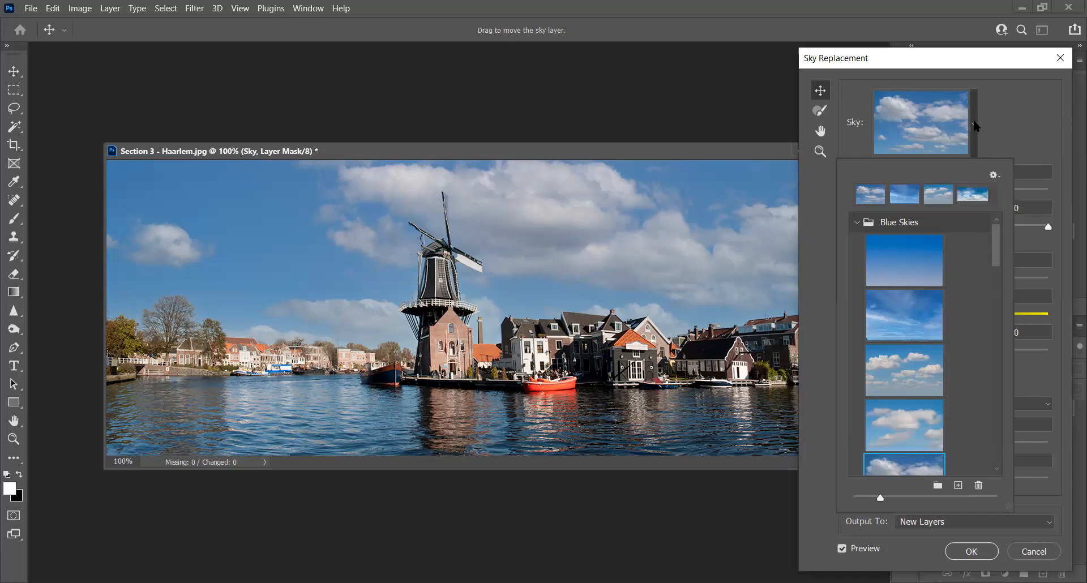
Replace the sky with the wide clouds panorama listed just above the Spectacular group, shift it slightly left and up, and output it to new layers.
scroll(933, 239, "down", 5)
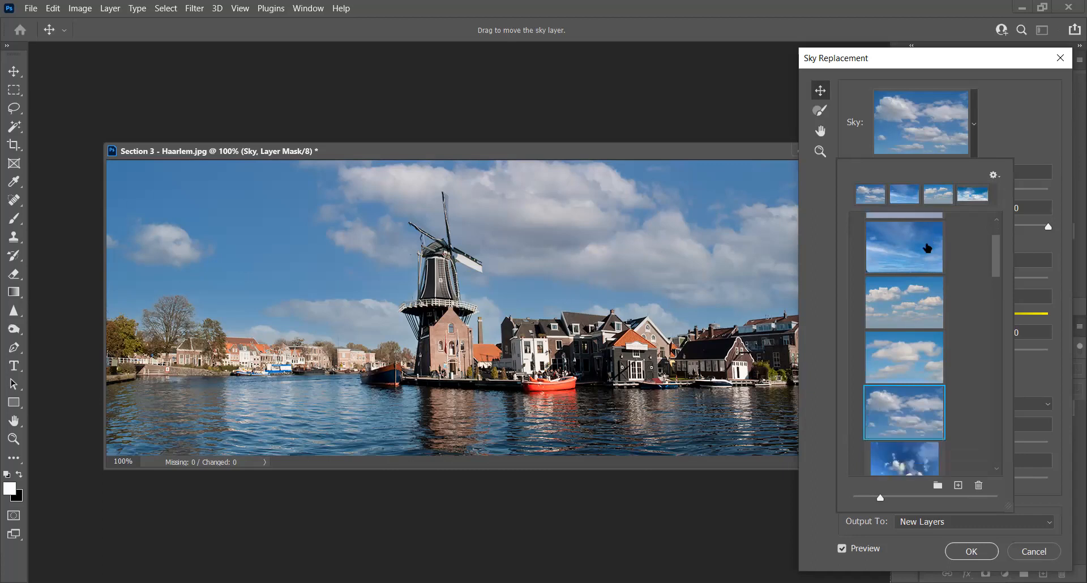
scroll(932, 238, "down", 4)
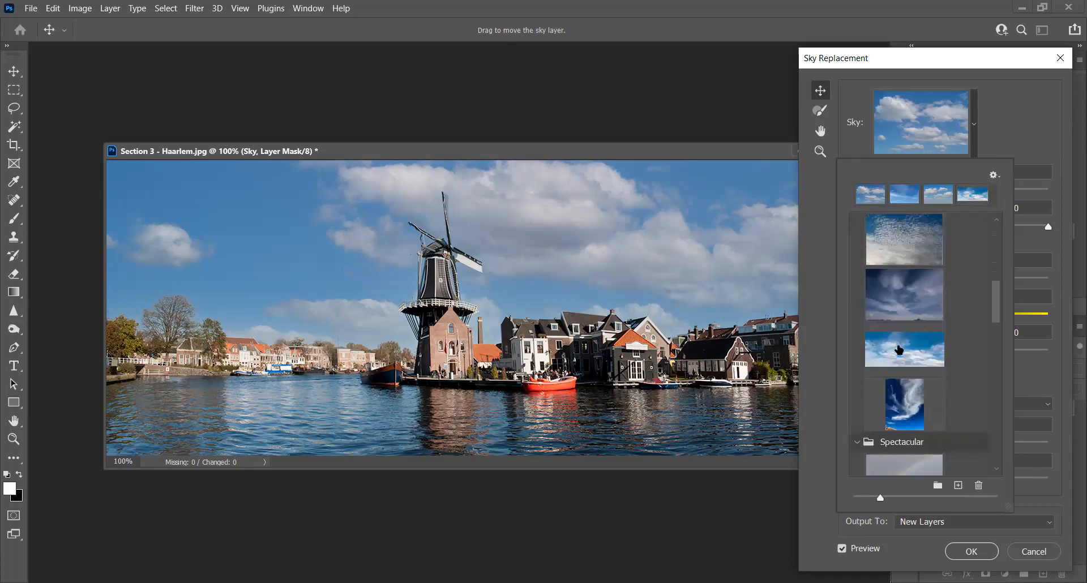
left_click(899, 350)
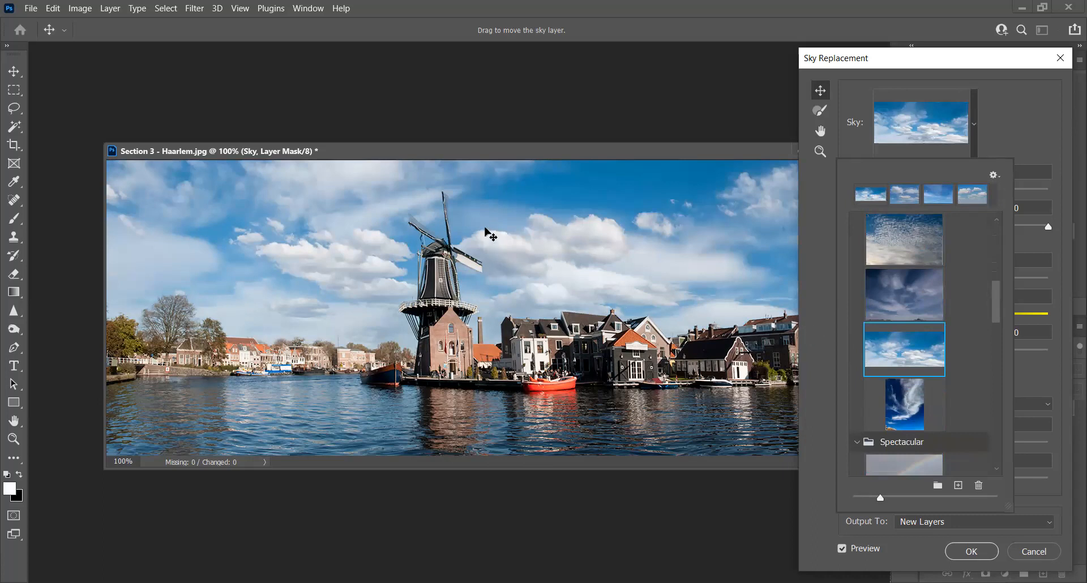
left_click_drag(553, 267, 527, 262)
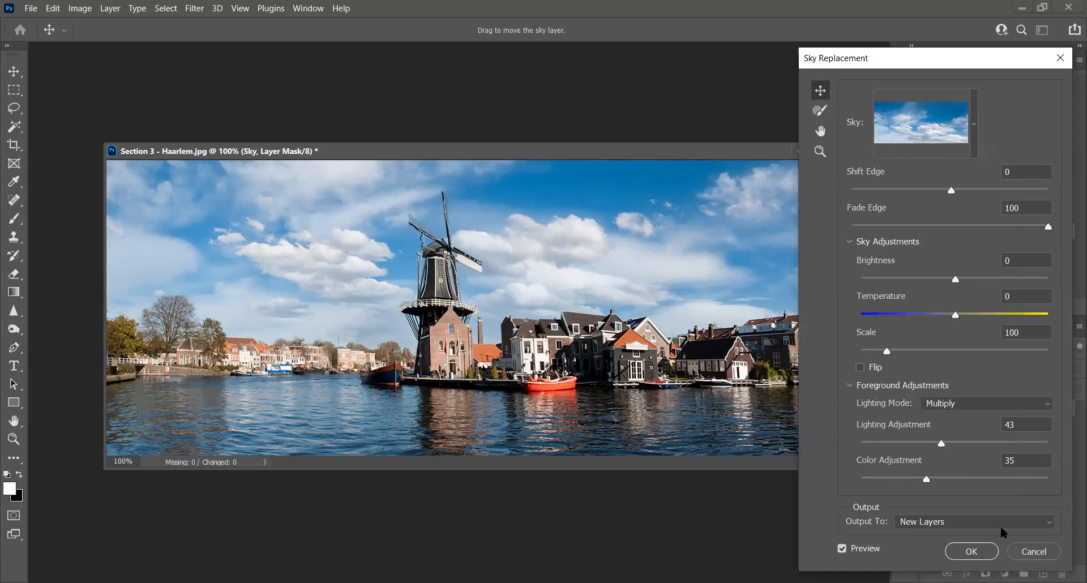
left_click(990, 554)
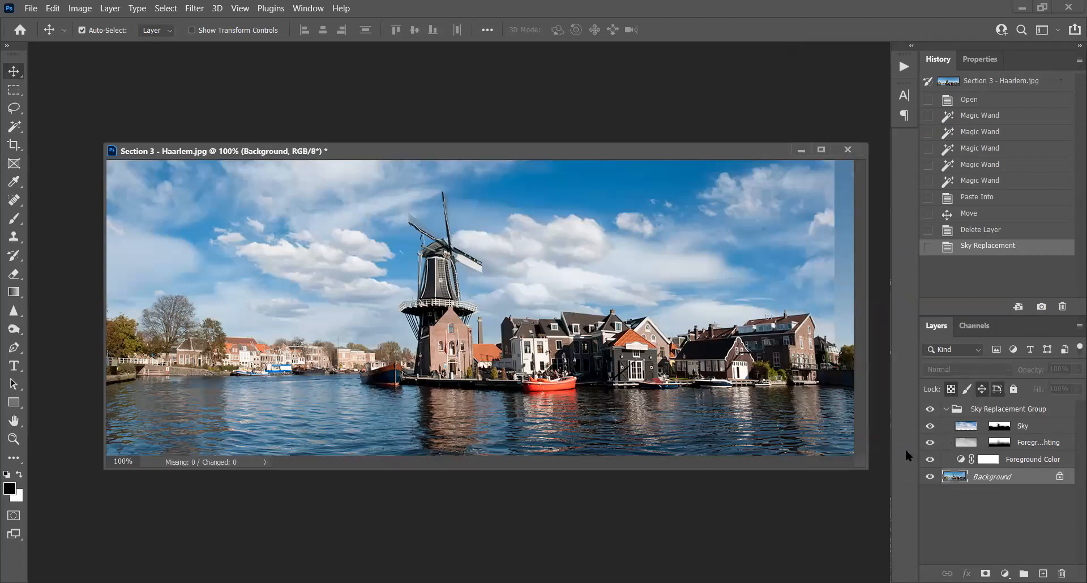
Add a Levels adjustment layer above the Sky layer and darken its midtones to 0.68.
left_click(976, 430)
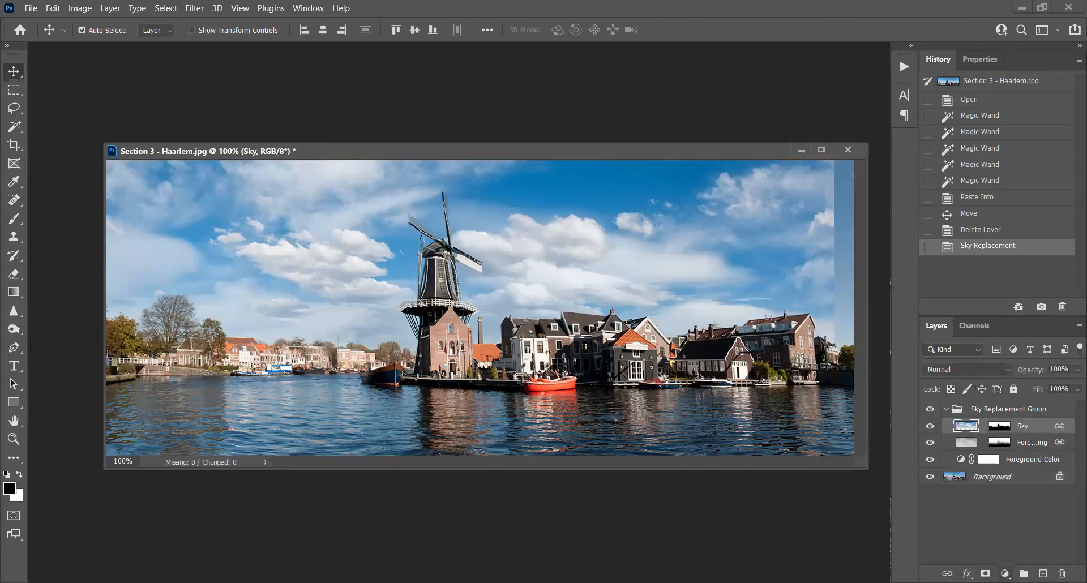
left_click(1004, 573)
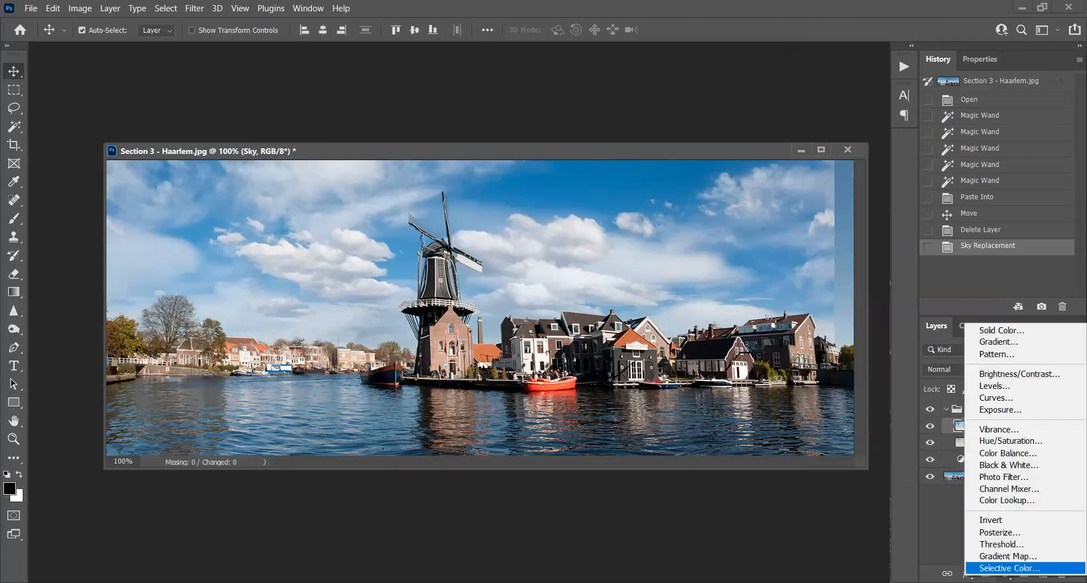
left_click(1024, 384)
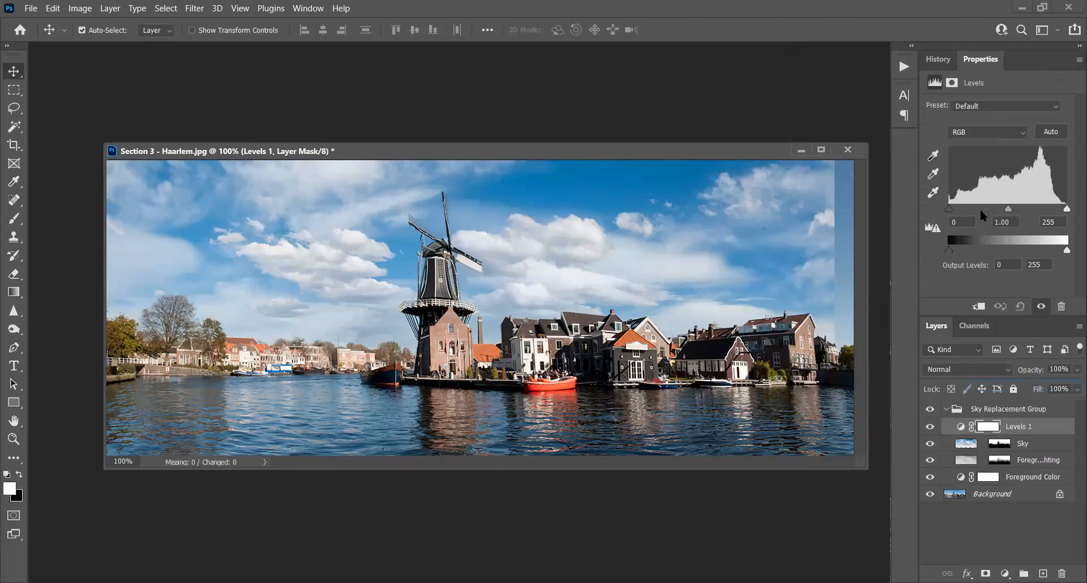
left_click_drag(1010, 207, 1022, 210)
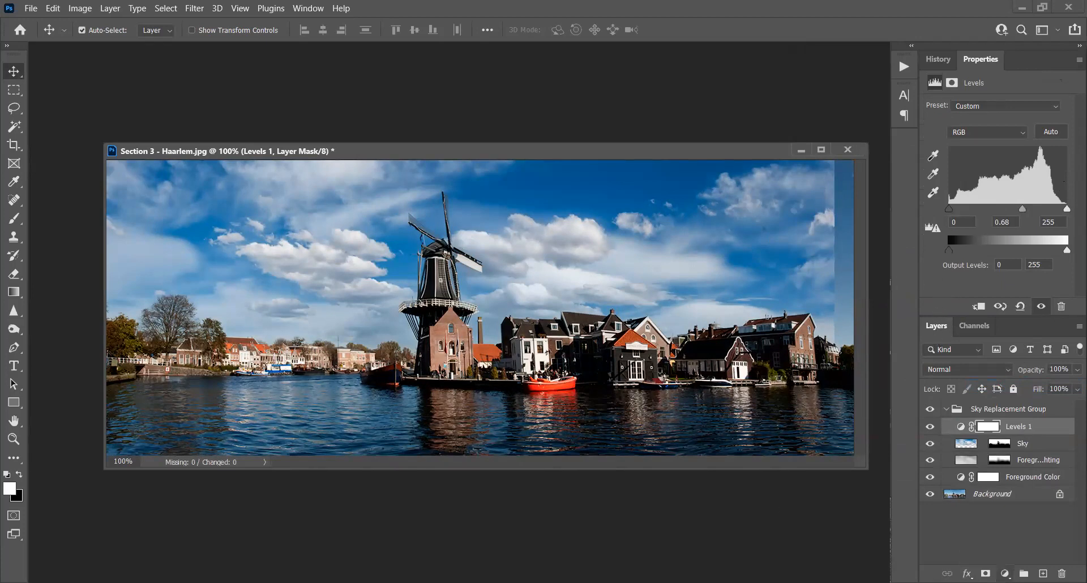
Add a Levels adjustment layer directly above the Background and brighten its midtones to 1.16.
left_click(991, 496)
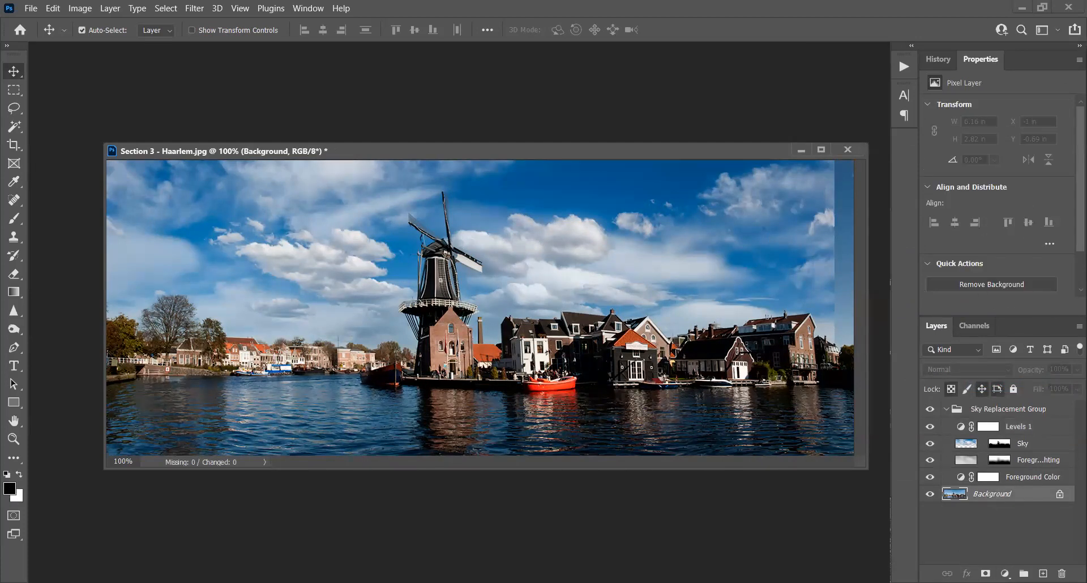
left_click(1005, 573)
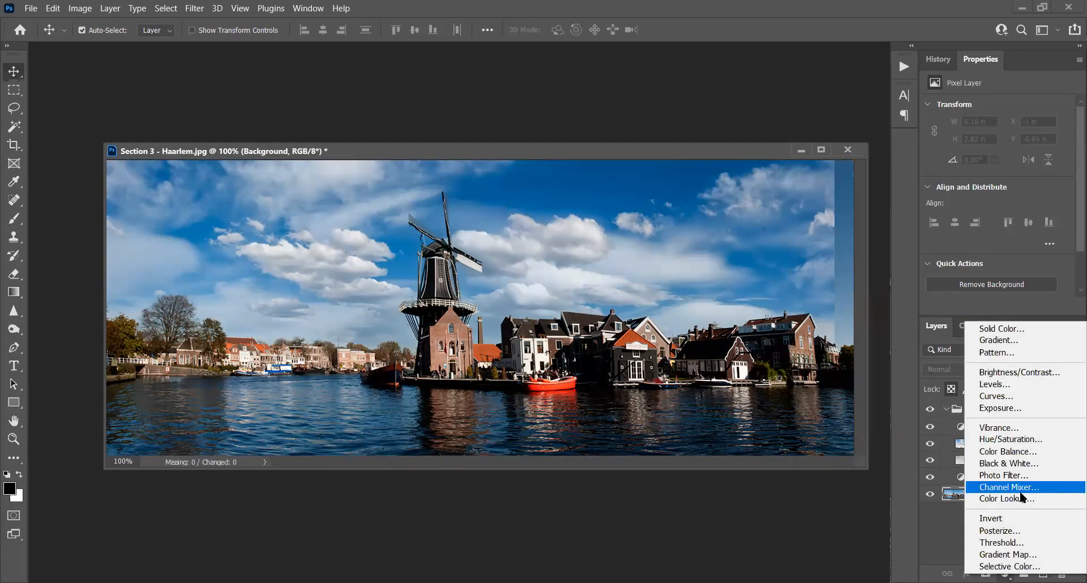
left_click(1003, 384)
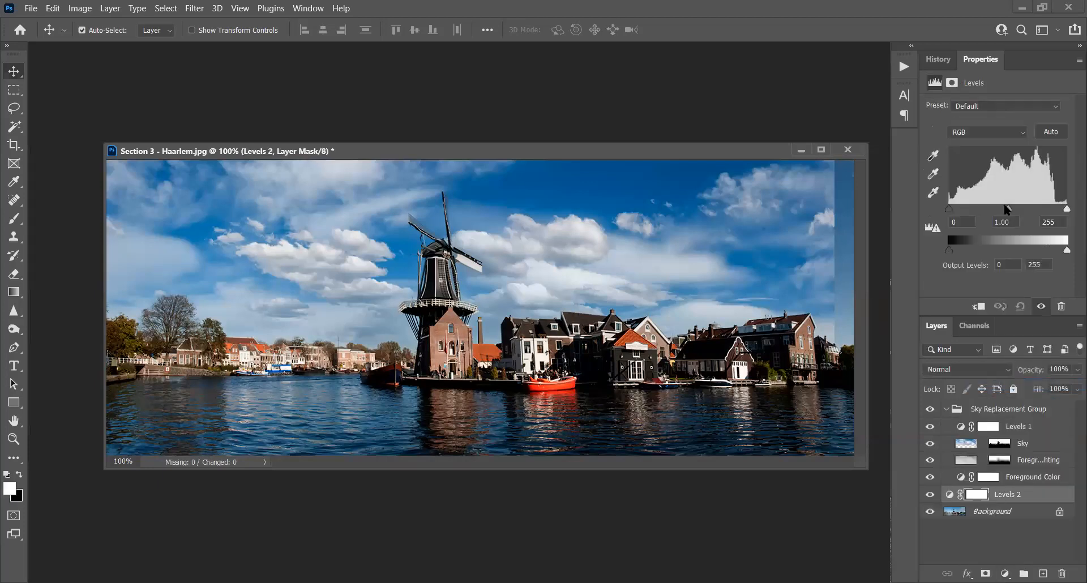
left_click_drag(1008, 209, 1001, 210)
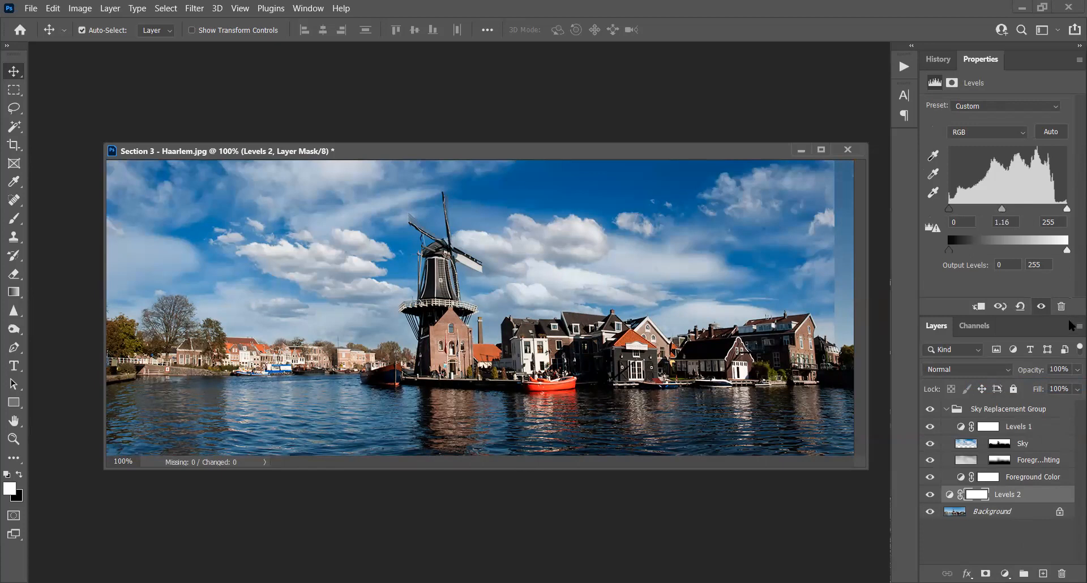
Flatten the image and revert to the state before flattening.
left_click(69, 9)
mouse_move(110, 13)
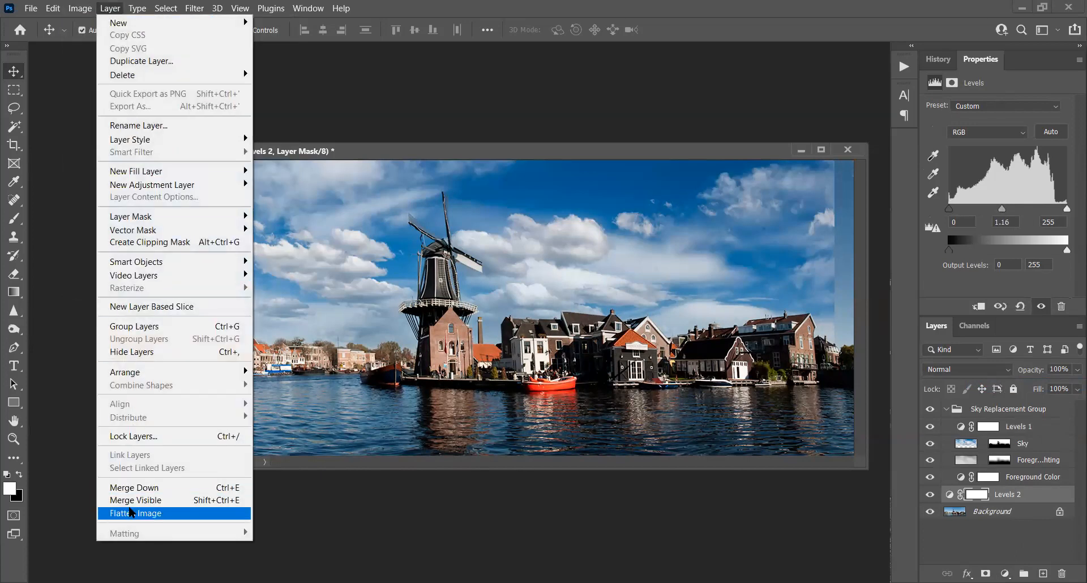
left_click(131, 514)
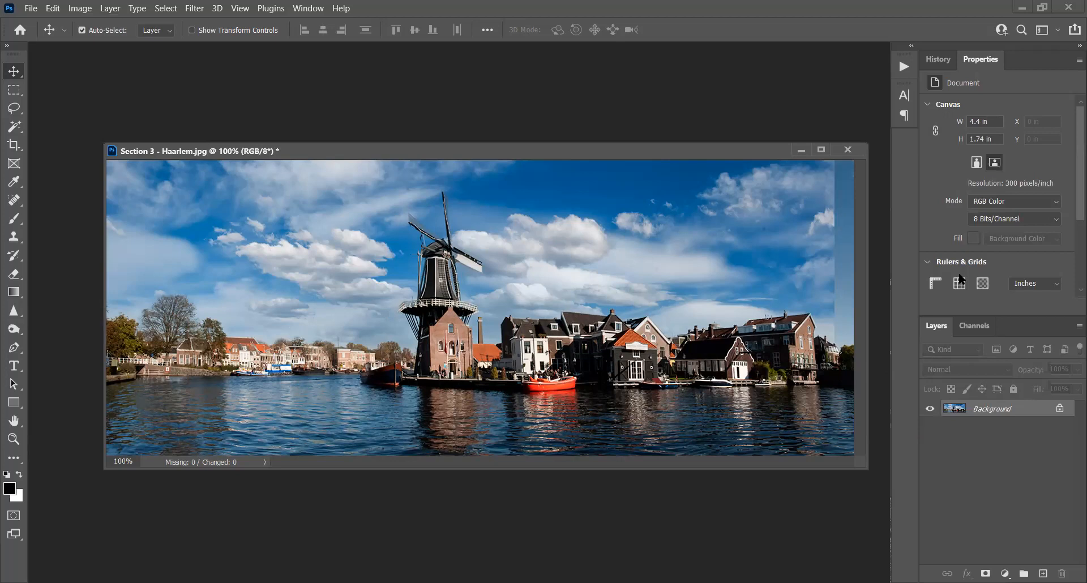
left_click(937, 61)
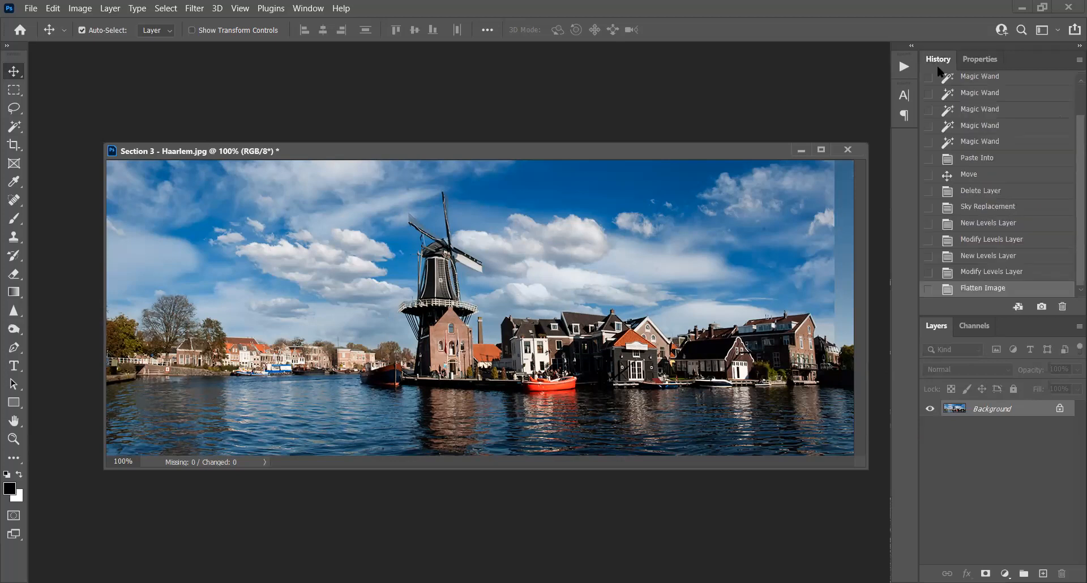
left_click(976, 271)
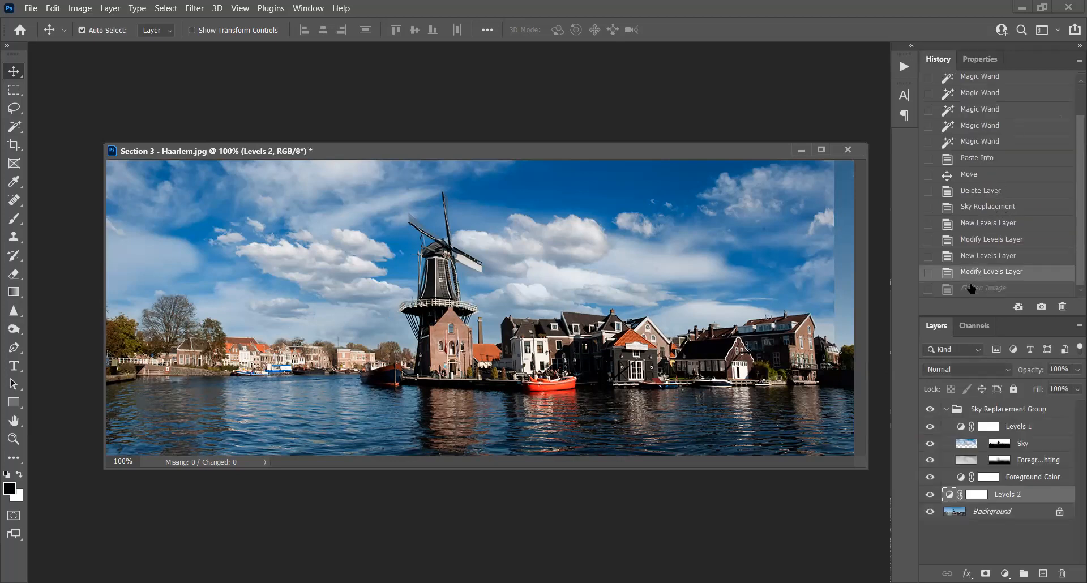
Select all layers and stamp them into a new merged layer on top, hiding and reshowing the layers beneath it.
left_click(1030, 511)
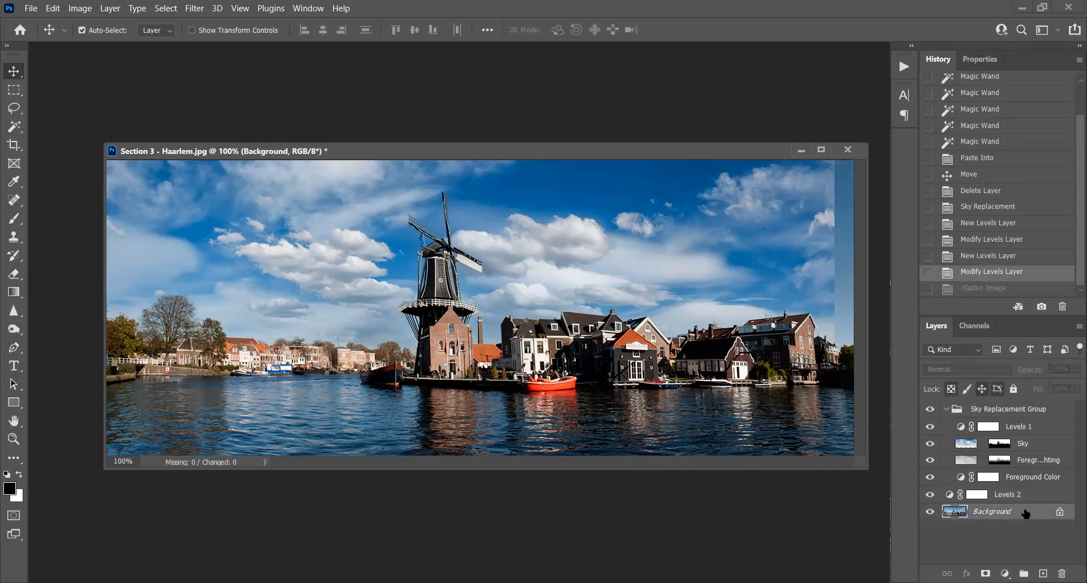
left_click(1049, 410, "shift")
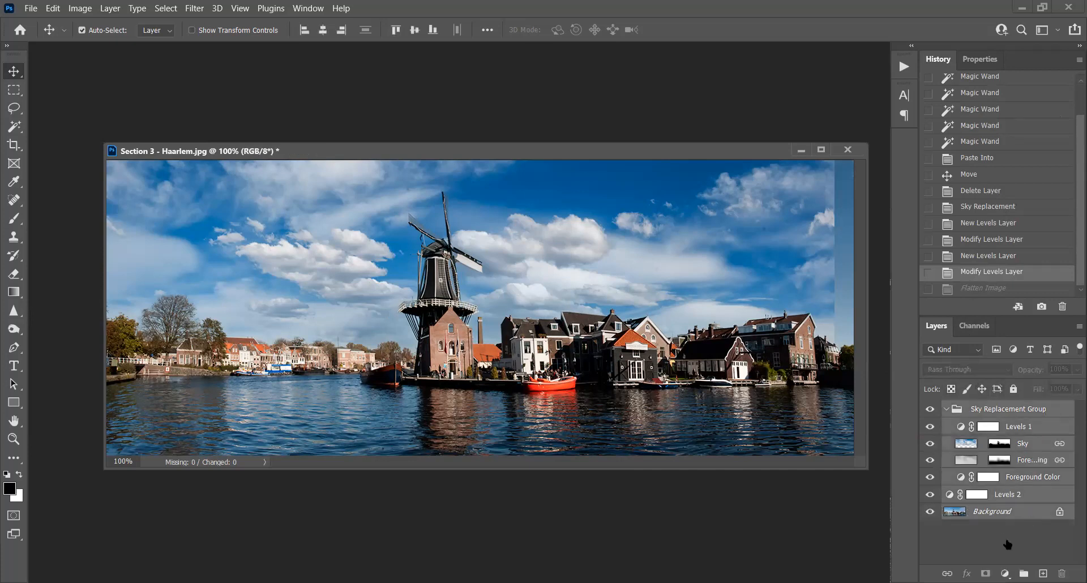
key("ctrl")
key("ctrl+shift+alt+e")
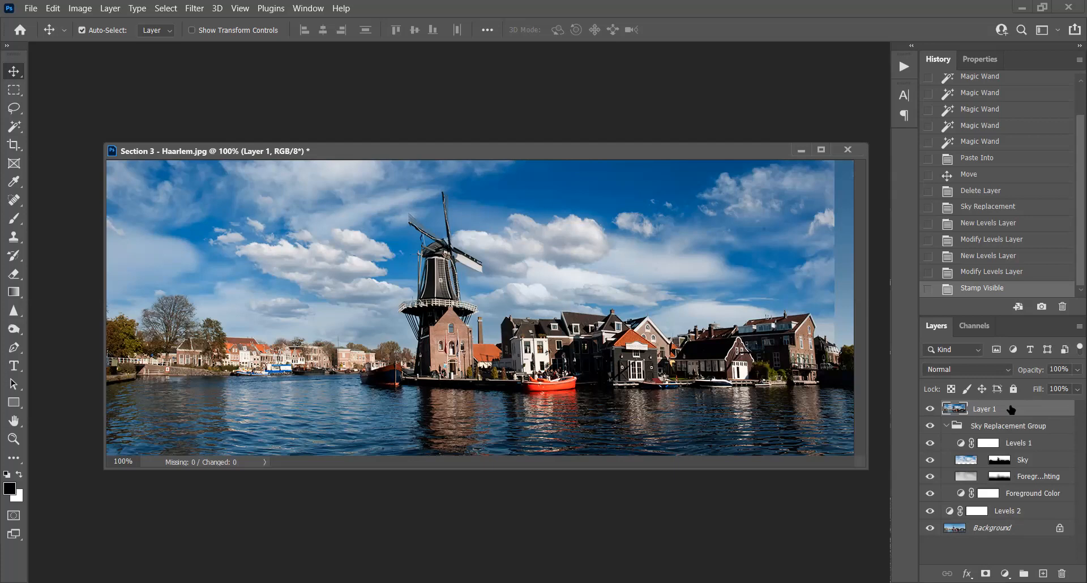
left_click_drag(929, 425, 918, 519)
left_click_drag(930, 427, 924, 530)
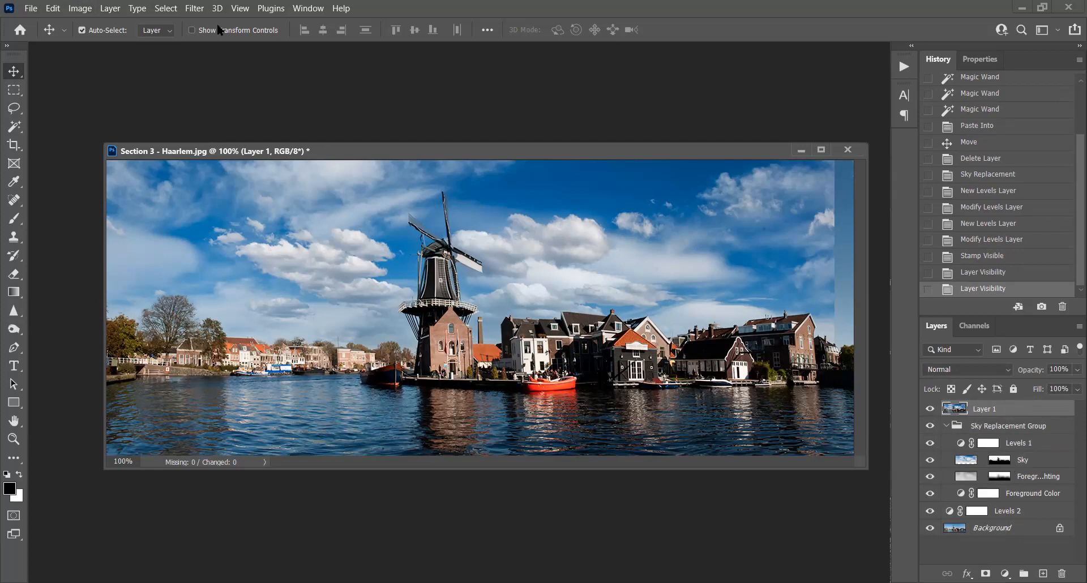
left_click(190, 9)
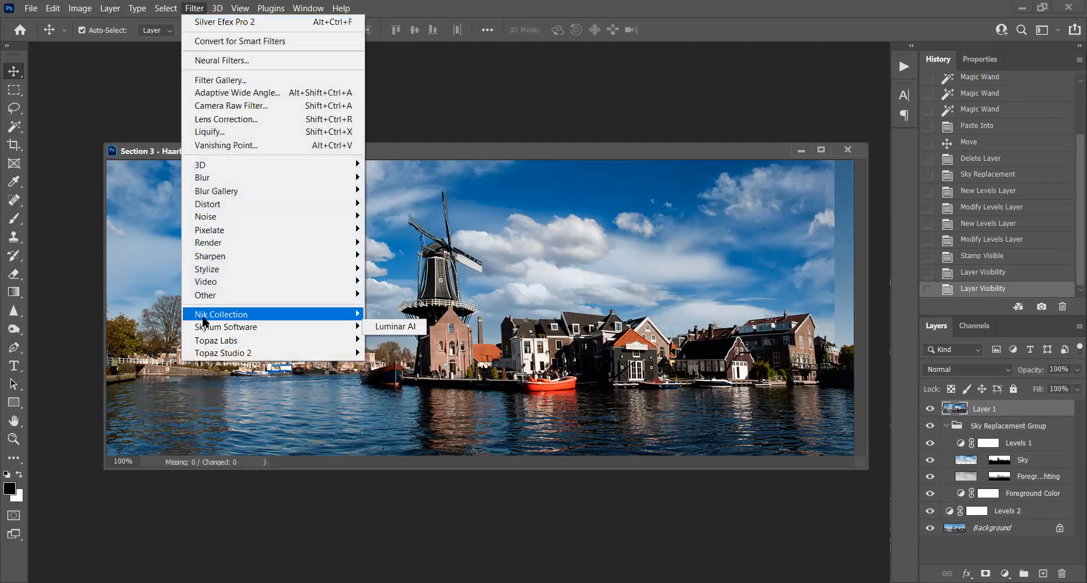
mouse_move(205, 317)
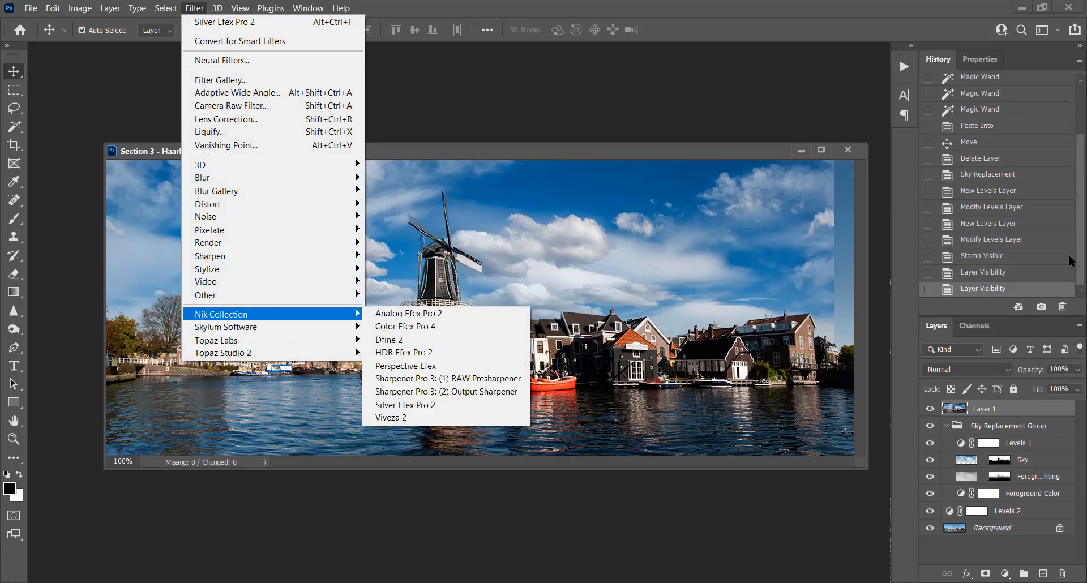
left_click(1068, 99)
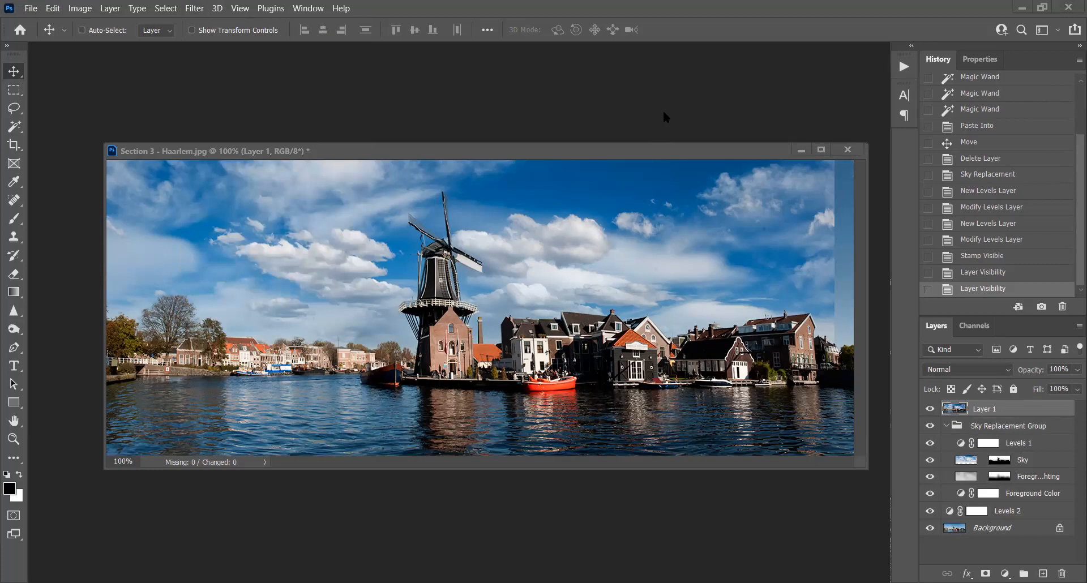
left_click(684, 153)
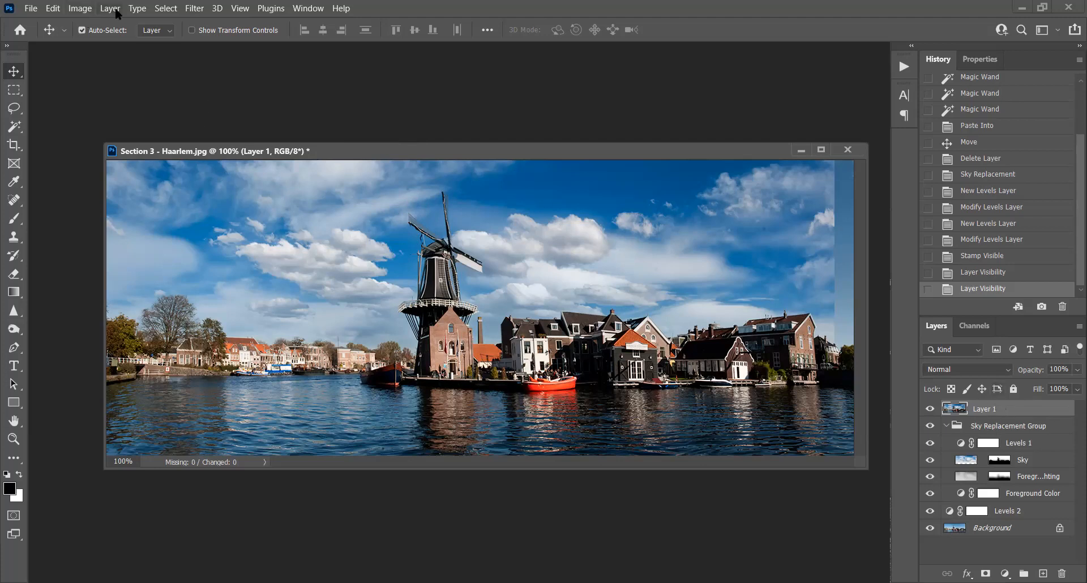
Open the stamped layer in the Silver Efex Pro 2 filter and try the 002 Overexposed (EV +1) preset.
left_click(194, 8)
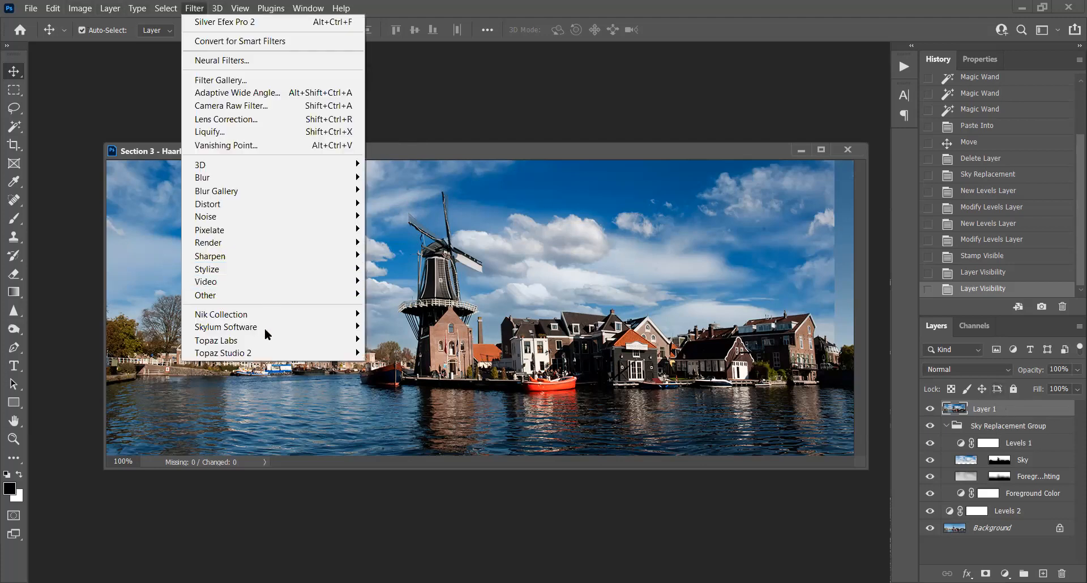
mouse_move(272, 314)
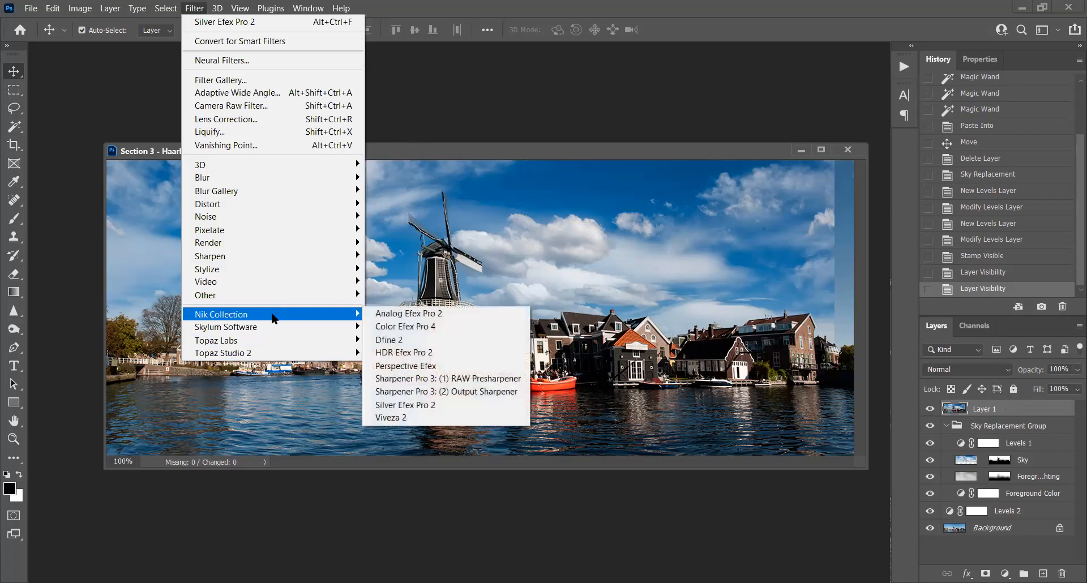
left_click(398, 407)
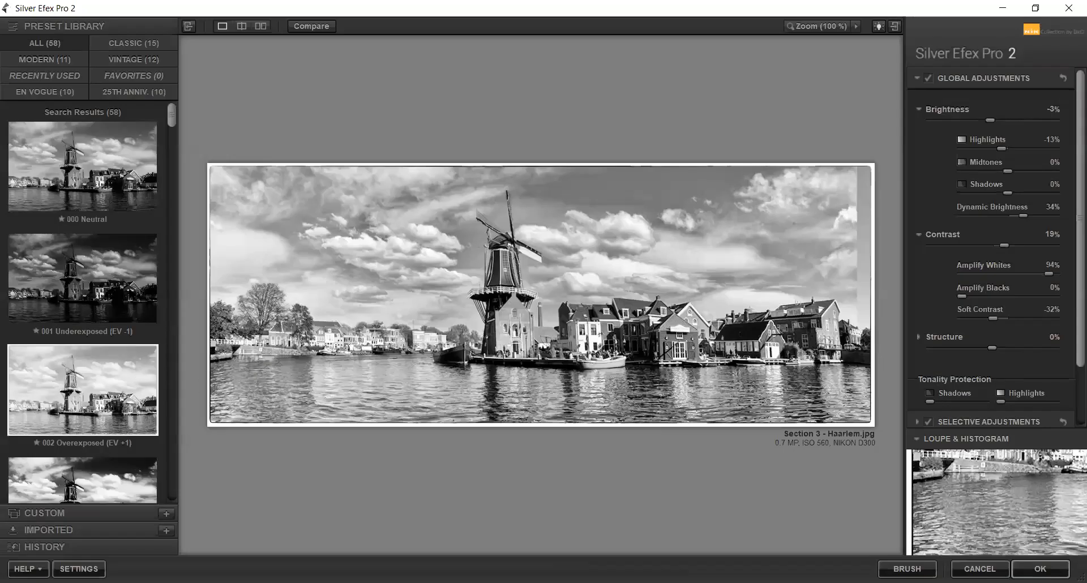
scroll(83, 244, "down", 3)
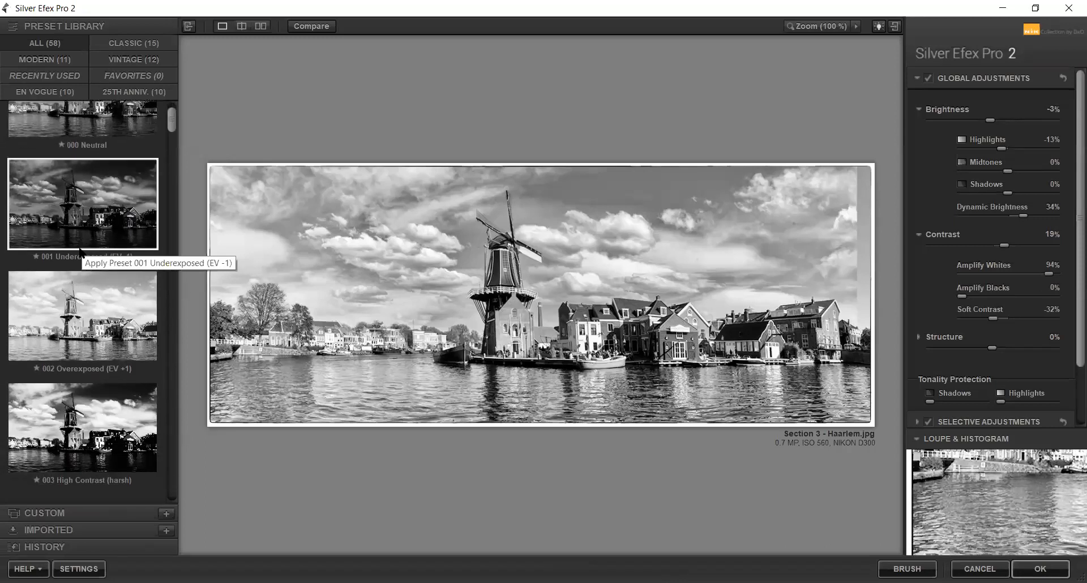
scroll(83, 253, "down", 1)
left_click(88, 194)
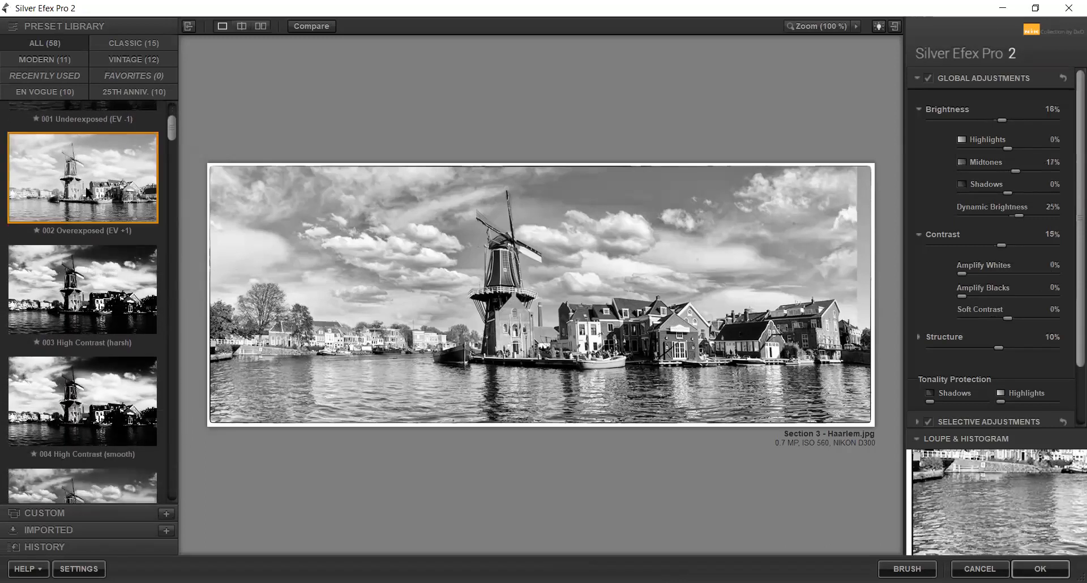
Try the 005 High Structure (harsh) preset and then 015 Full Dynamic (harsh) on the black-and-white conversion.
scroll(88, 193, "down", 3)
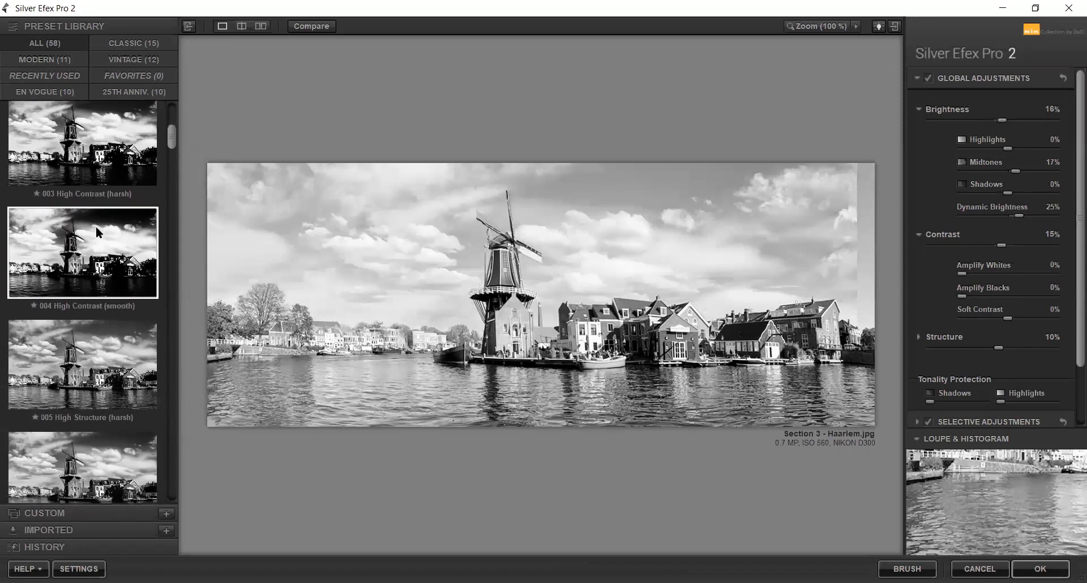
left_click(87, 371)
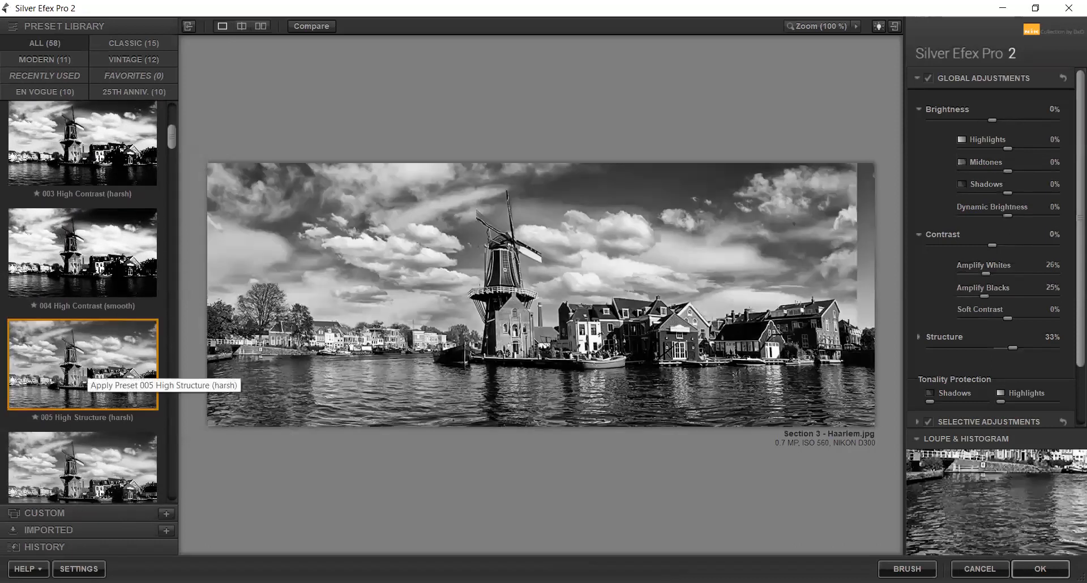
scroll(87, 368, "down", 6)
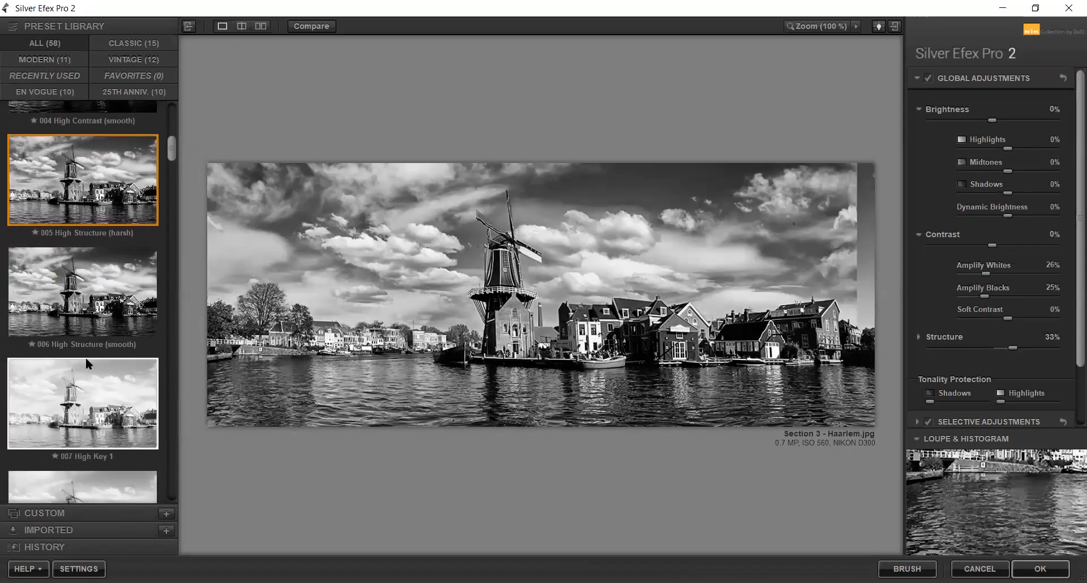
scroll(88, 363, "down", 7)
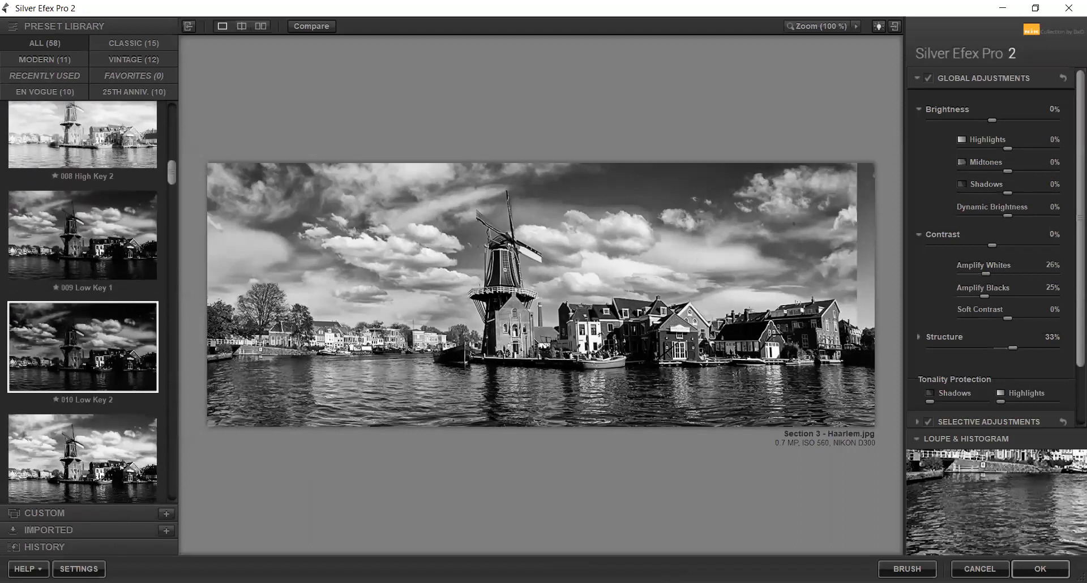
scroll(88, 367, "down", 5)
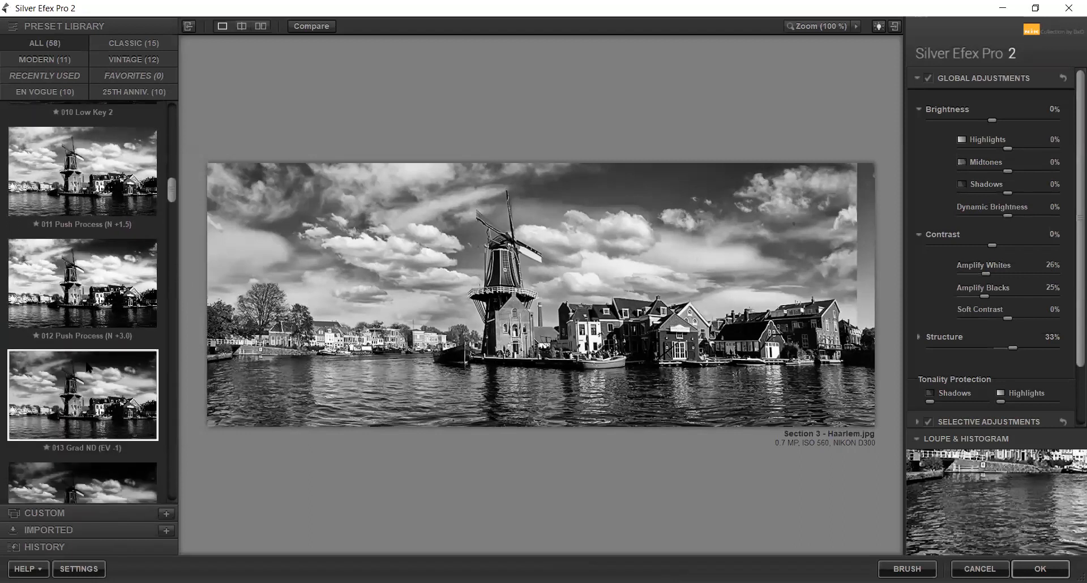
scroll(85, 371, "down", 4)
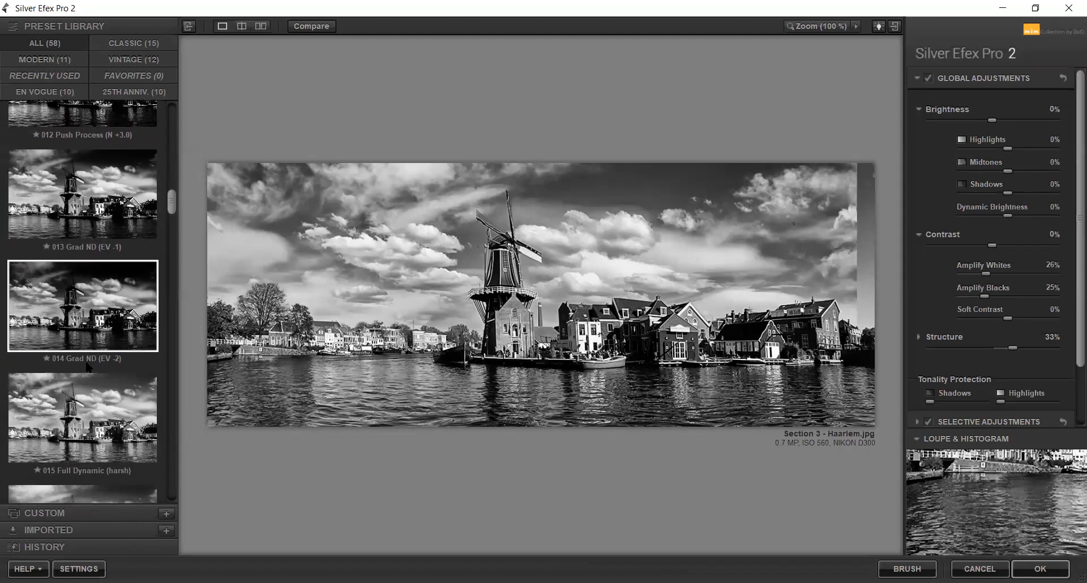
left_click(82, 376)
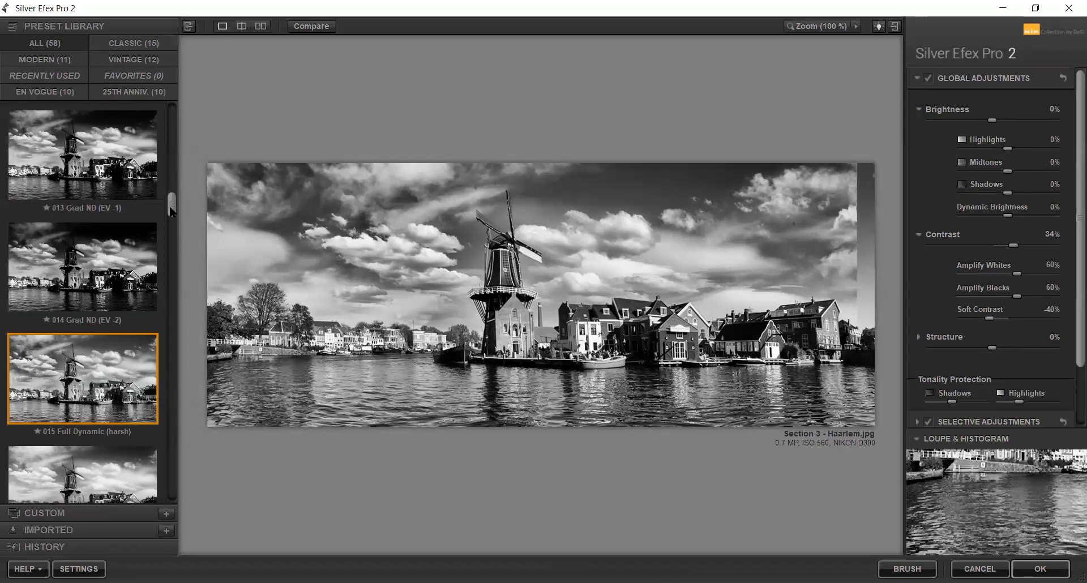
Choose the 005 High Structure (harsh) preset and apply the black-and-white filter to the photo.
scroll(161, 196, "up", 3)
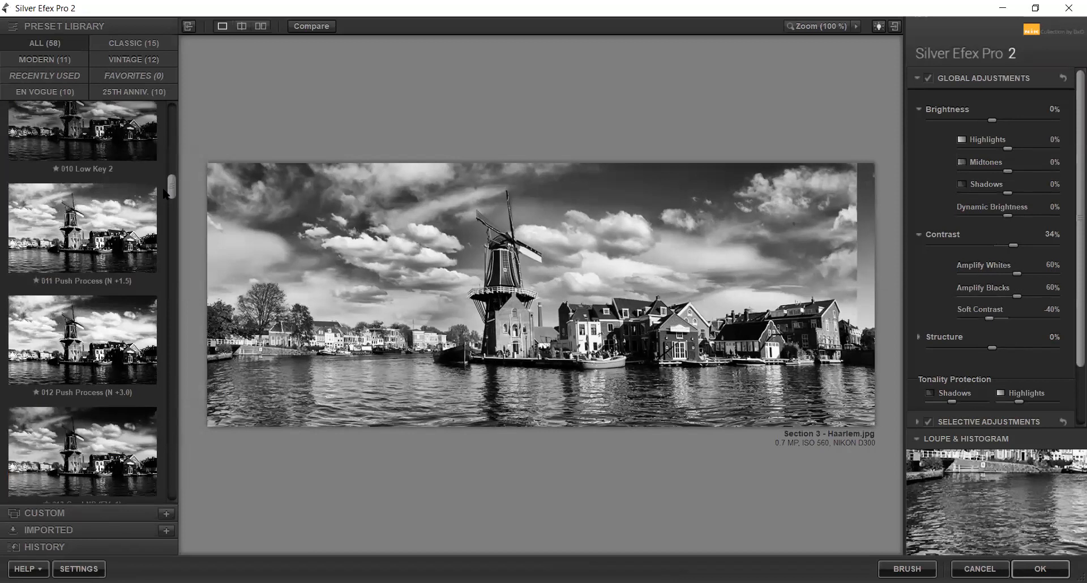
scroll(164, 194, "up", 2)
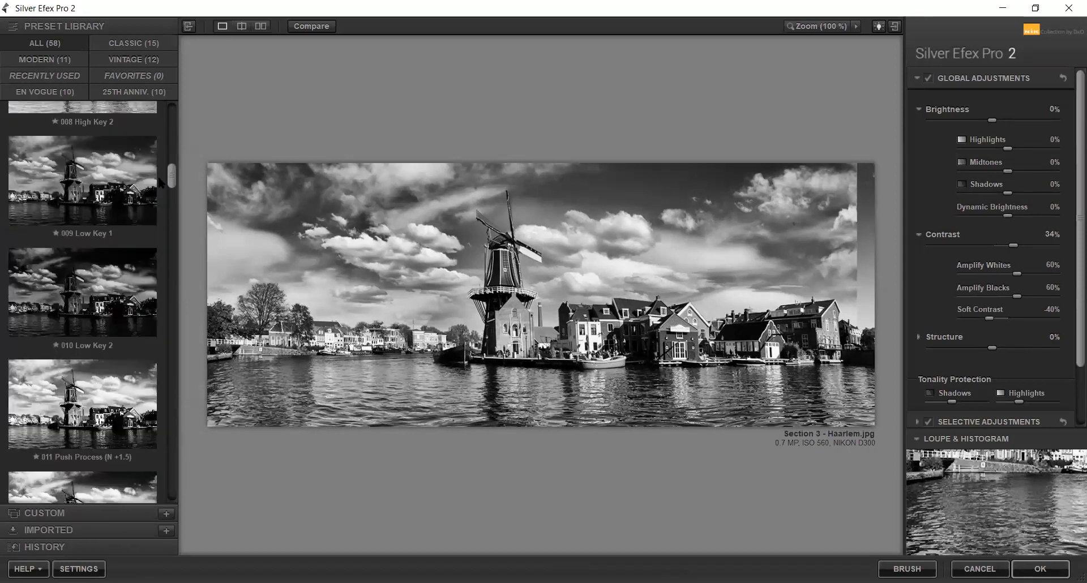
scroll(159, 179, "up", 2)
scroll(153, 169, "up", 1)
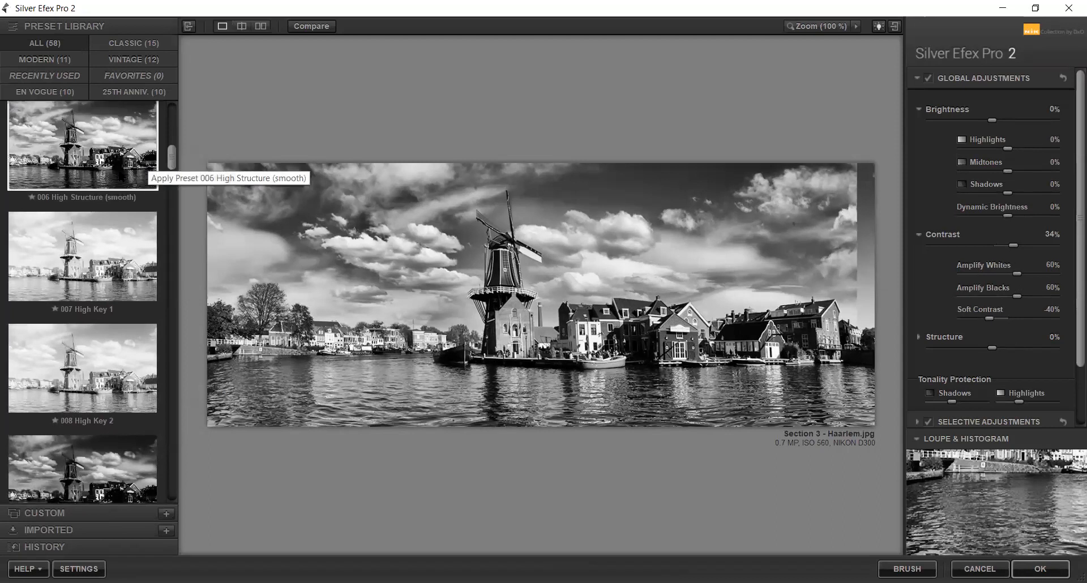
scroll(146, 170, "up", 1)
left_click(108, 136)
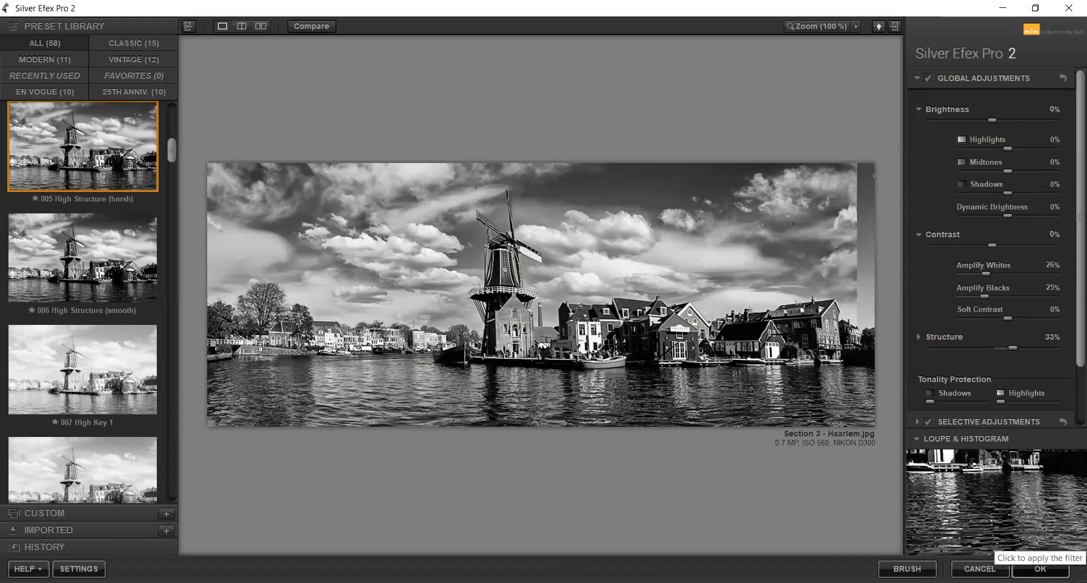
left_click(1040, 569)
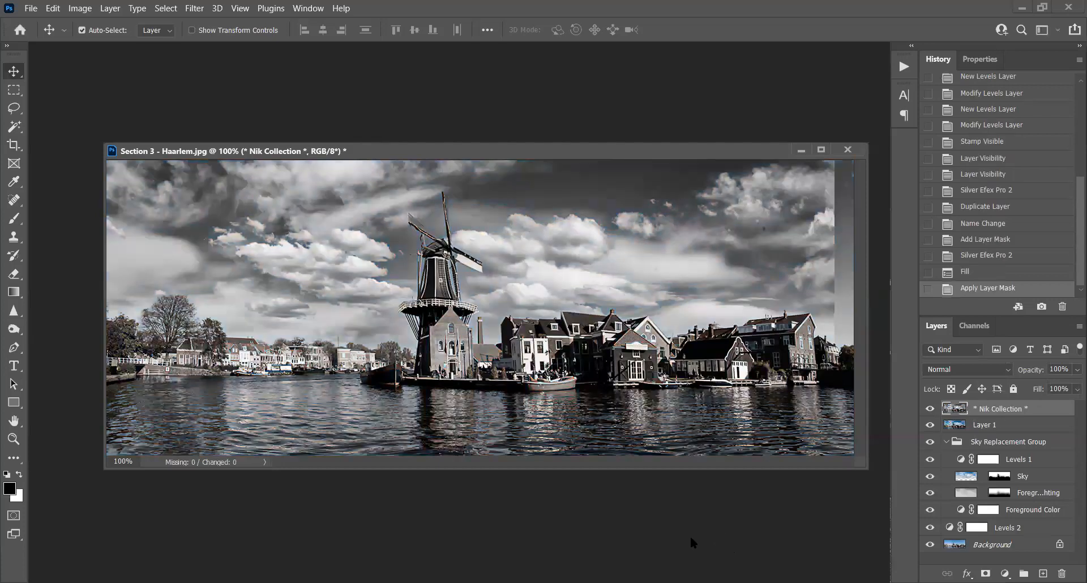
Darken the water and the upper sky with the Burn tool at brush size 250, range Midtones, 14% exposure.
left_click(13, 329)
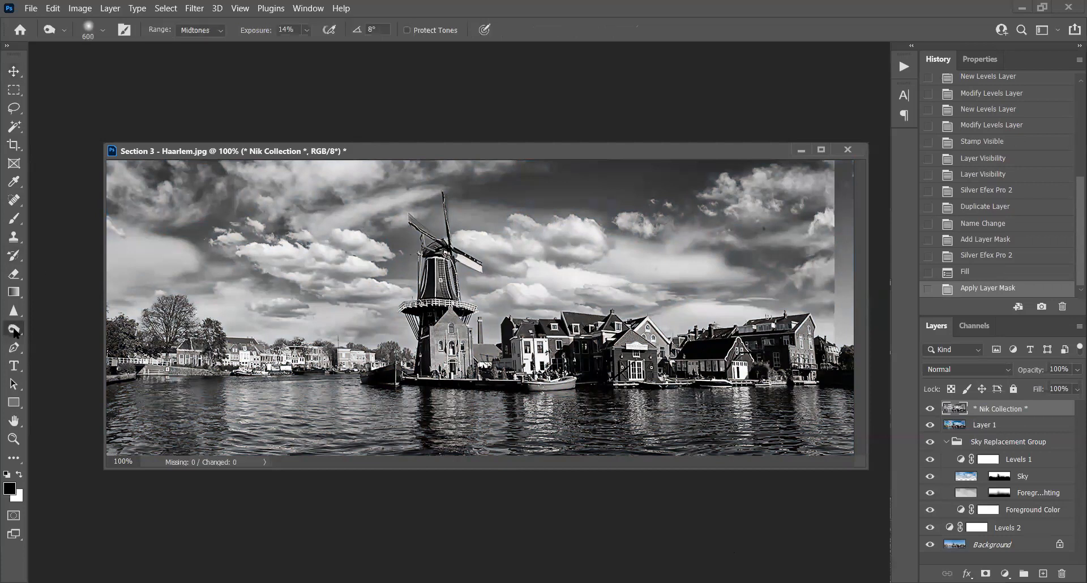
key("bracketleft")
key("bracketleft")
key("bracketleft")
key("bracketleft")
mouse_move(114, 412)
left_mouse_down()
mouse_move(390, 420)
mouse_move(764, 397)
left_mouse_up()
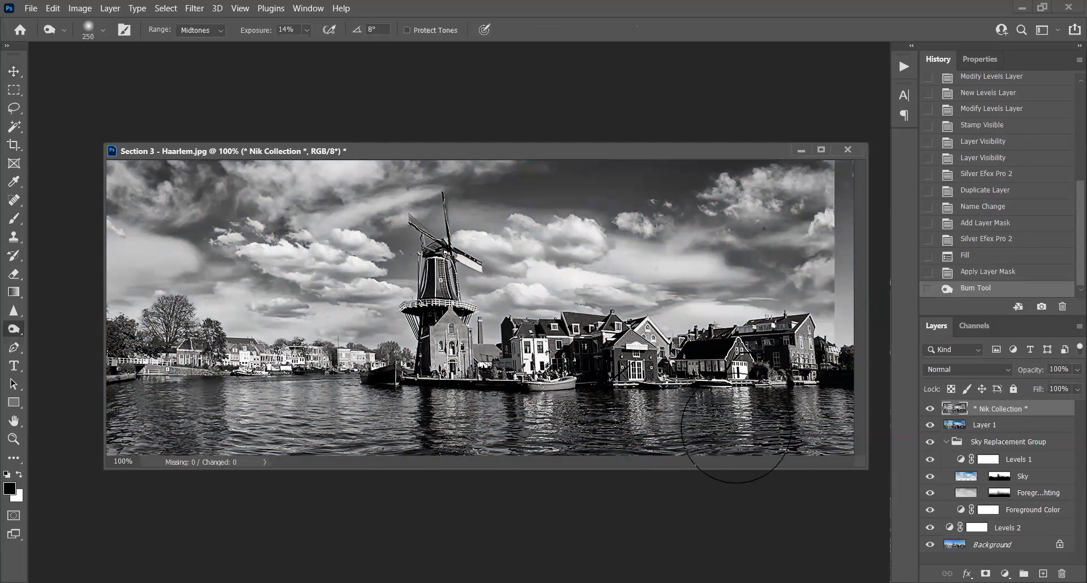
mouse_move(837, 214)
left_mouse_down()
mouse_move(625, 250)
mouse_move(776, 222)
left_mouse_up()
mouse_move(153, 239)
left_mouse_down()
mouse_move(119, 237)
mouse_move(427, 158)
mouse_move(499, 155)
mouse_move(61, 317)
mouse_move(182, 226)
mouse_move(335, 201)
mouse_move(55, 258)
left_mouse_up()
mouse_move(359, 182)
left_mouse_down()
mouse_move(353, 172)
mouse_move(311, 202)
left_mouse_up()
mouse_move(845, 204)
left_mouse_down()
mouse_move(838, 240)
mouse_move(430, 252)
mouse_move(44, 292)
left_mouse_up()
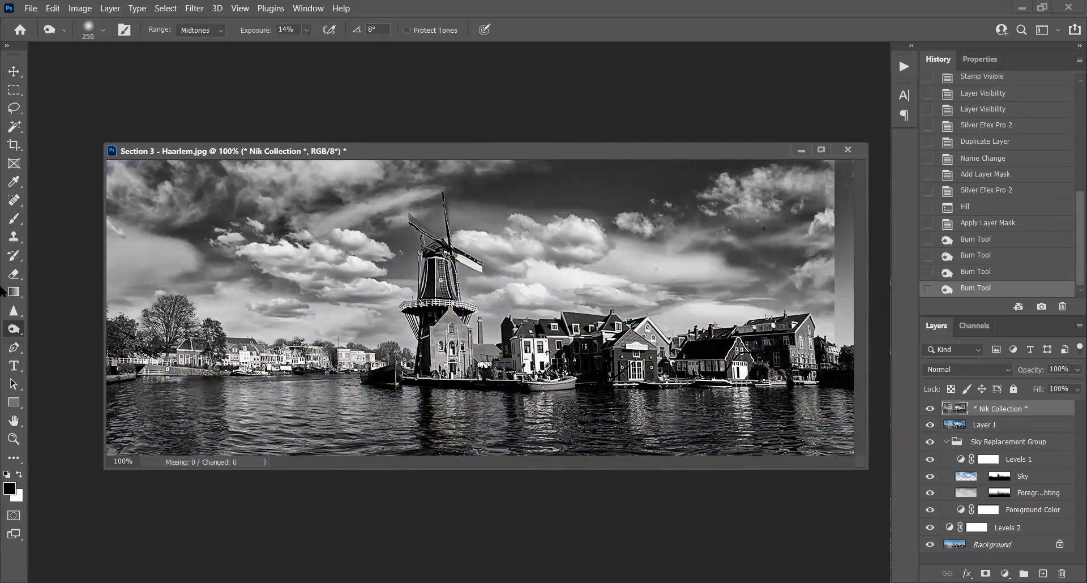
Brighten the waterfront houses and other dark foreground areas with the Dodge tool at brush size 125, range Midtones, 12% exposure.
right_click(20, 326)
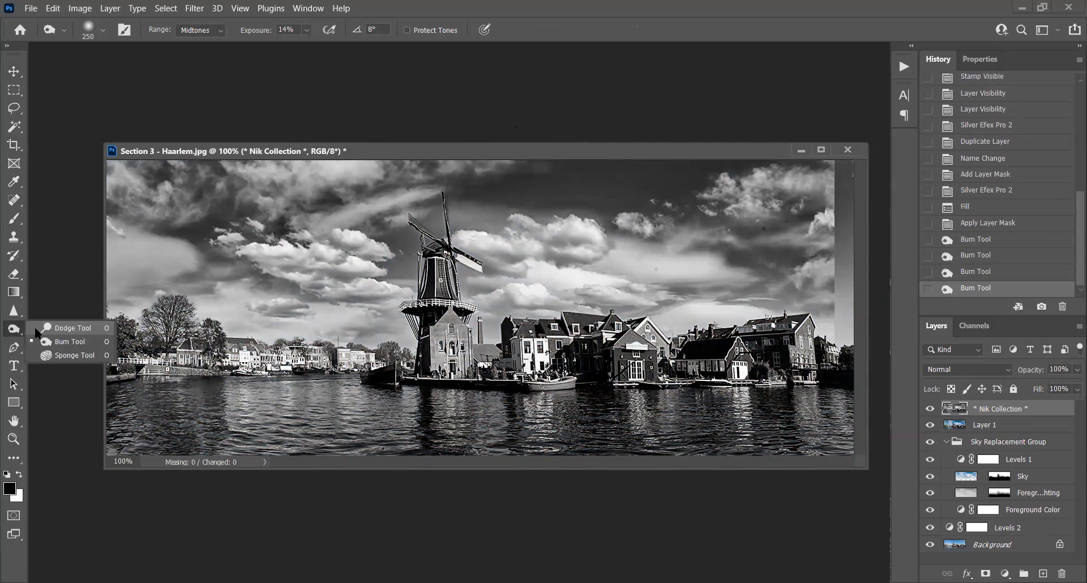
left_click(36, 330)
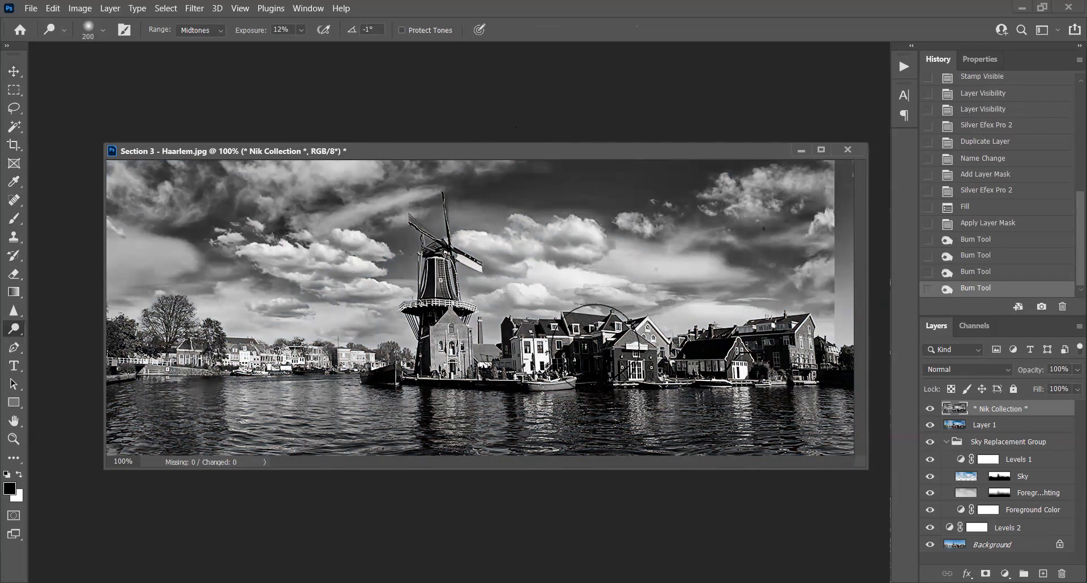
key("bracketleft")
key("bracketleft")
key("bracketleft")
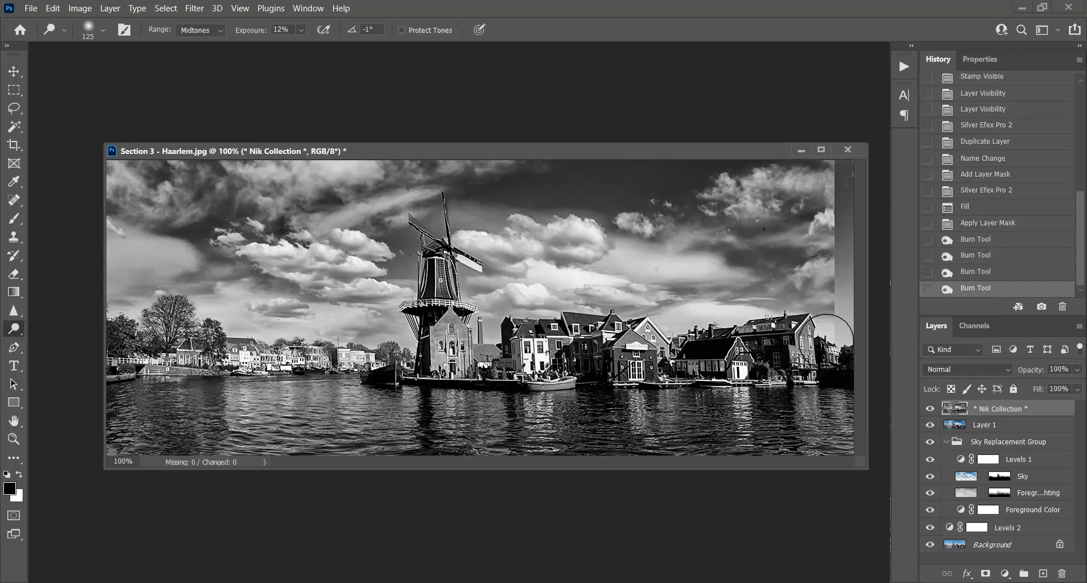
left_click(641, 353)
left_click(600, 354)
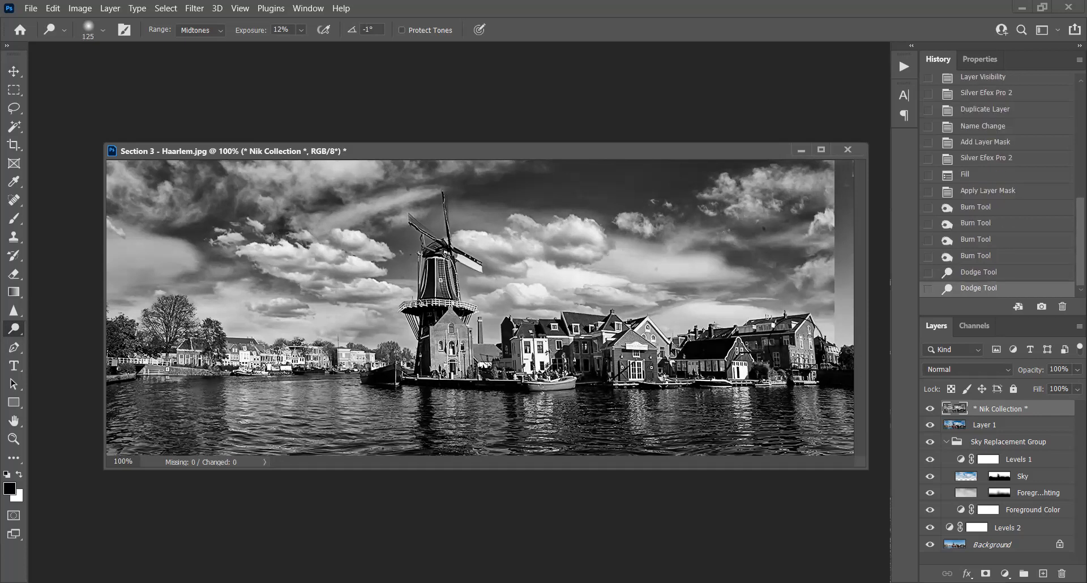
left_click(778, 348)
left_click(124, 369)
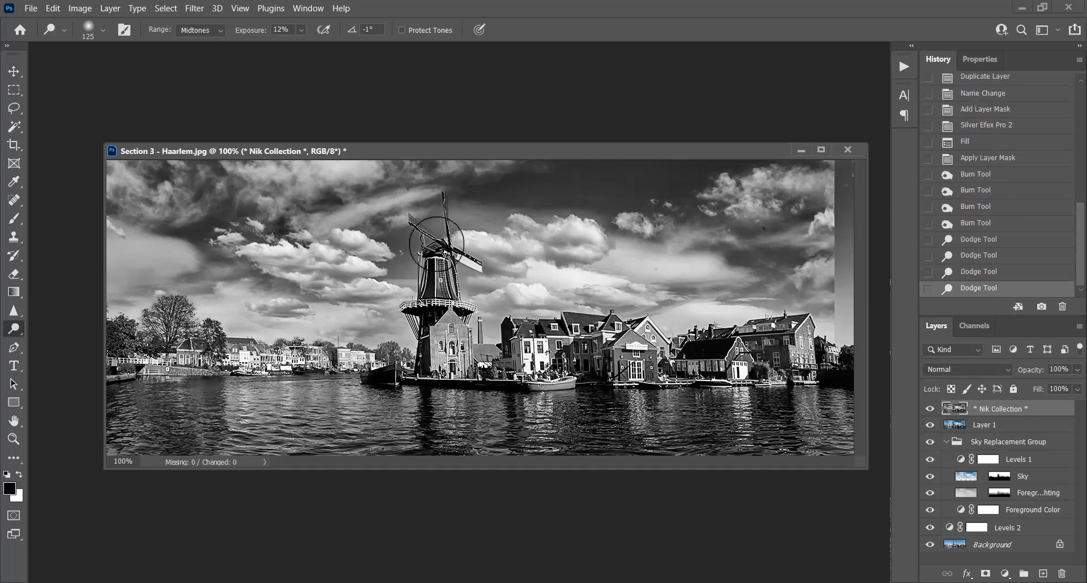
left_click(212, 417)
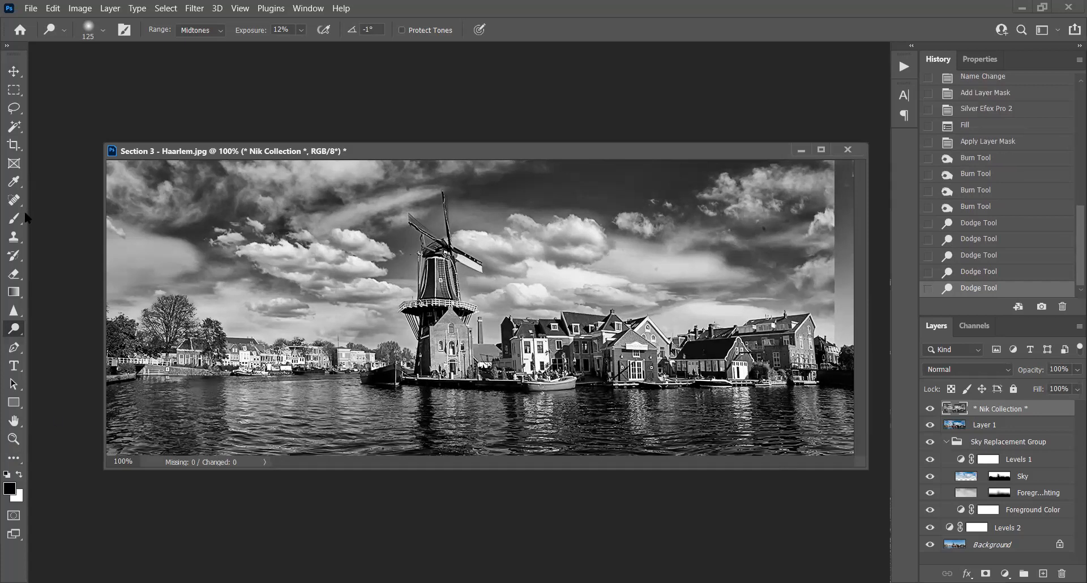
Try dodging the clouds beside the windmill with brush sizes 125 and 200, undoing each attempt.
right_click(23, 331)
left_click(512, 269)
left_click(567, 275)
key("ctrl+z")
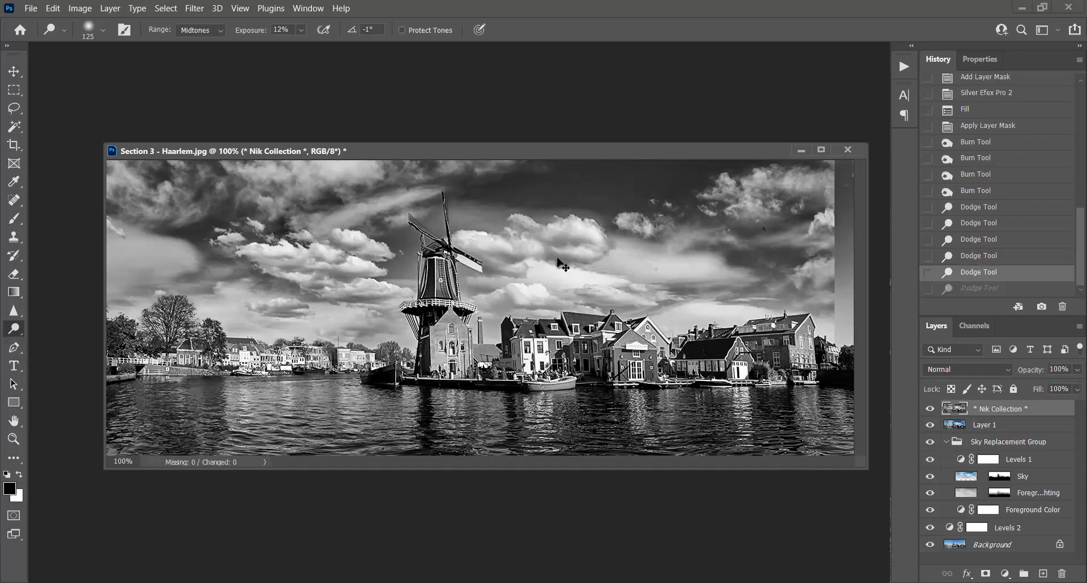
key("bracketright")
key("bracketright")
key("bracketright")
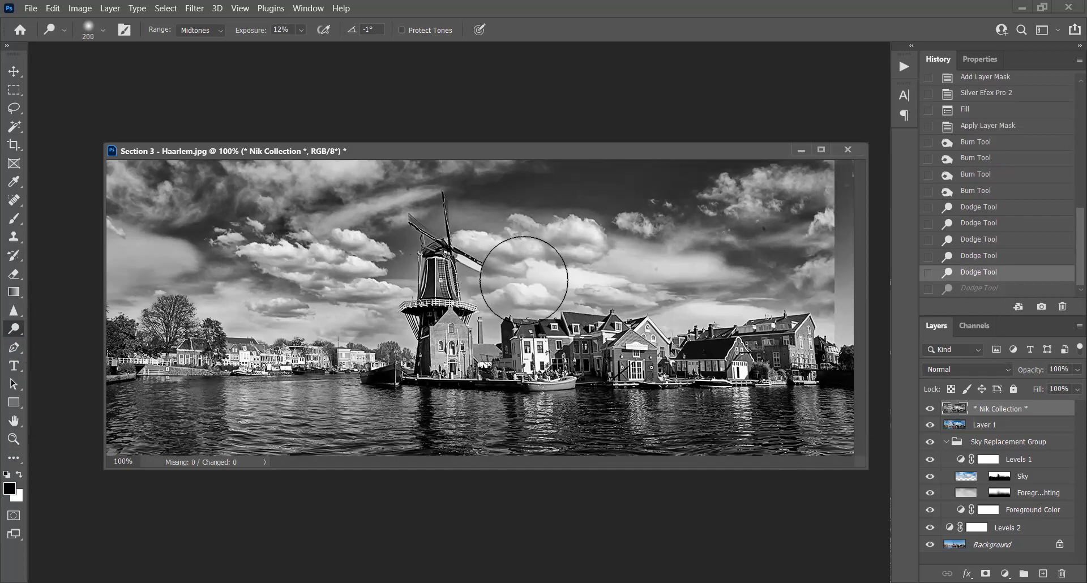
left_click(510, 263)
key("ctrl+z")
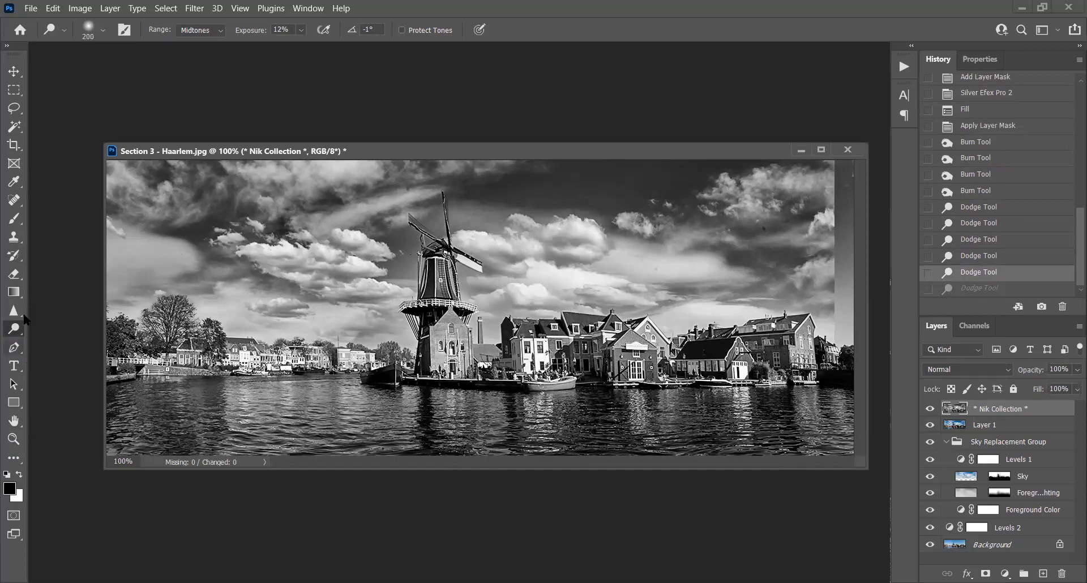
Darken the clouds around the windmill and above the houses with the Burn tool at brush size 125, 14% exposure.
right_click(16, 329)
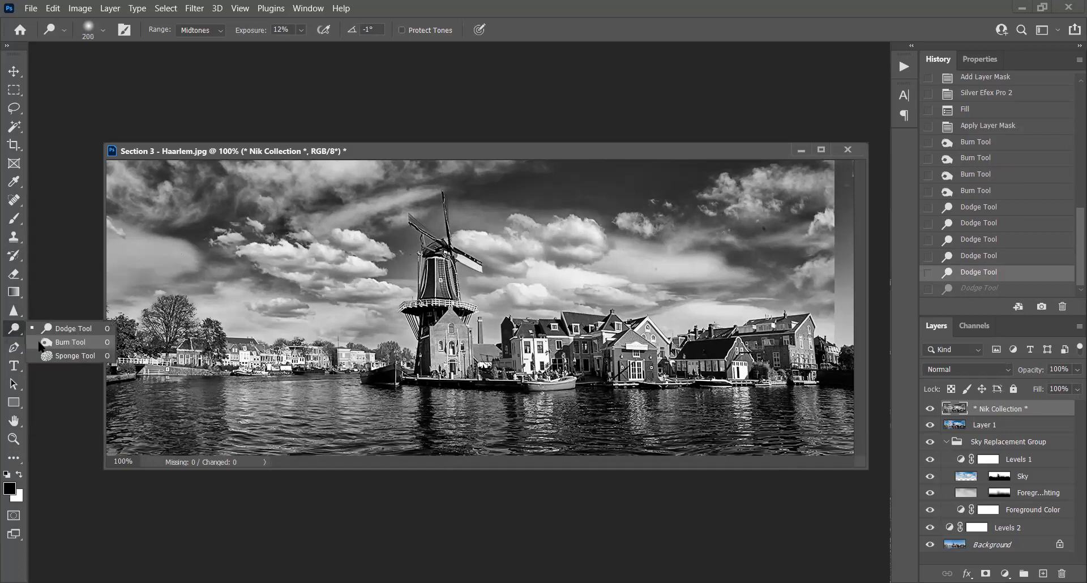
left_click(56, 341)
key("bracketleft")
key("bracketleft")
key("bracketleft")
key("bracketleft")
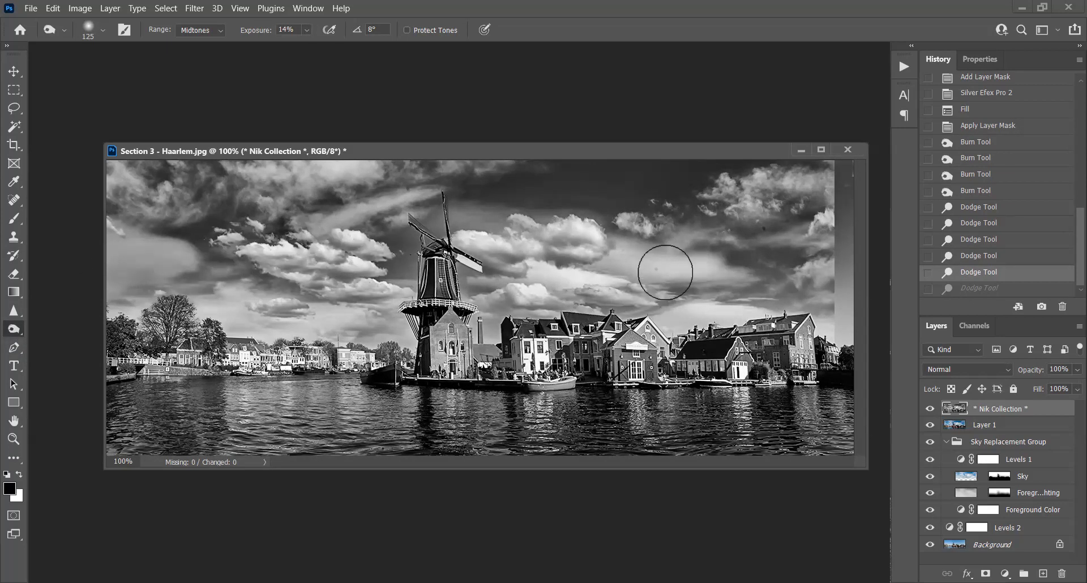
left_click_drag(664, 272, 560, 299)
left_click_drag(476, 279, 766, 288)
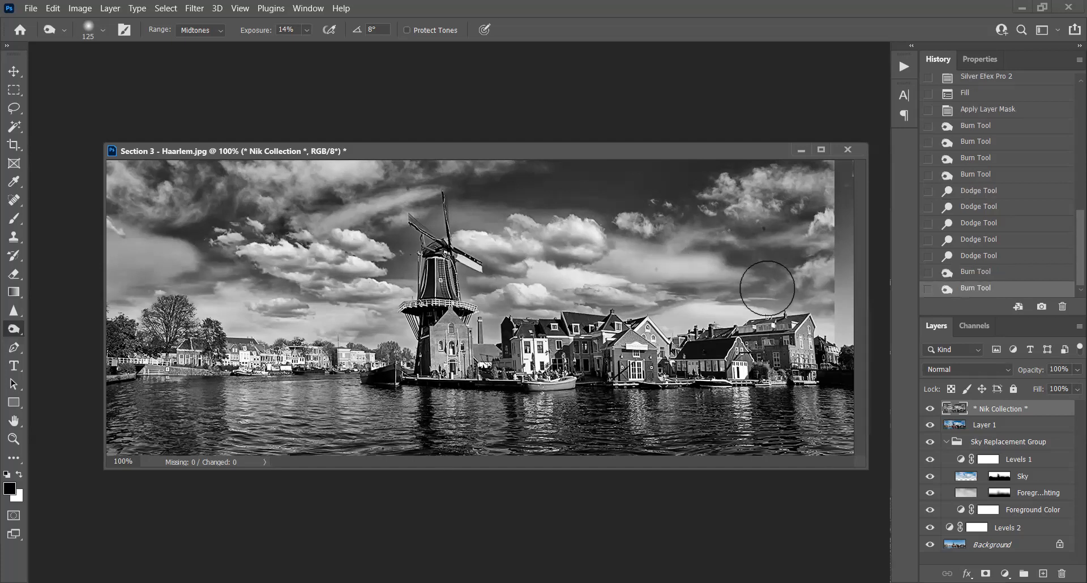
left_click_drag(874, 273, 414, 230)
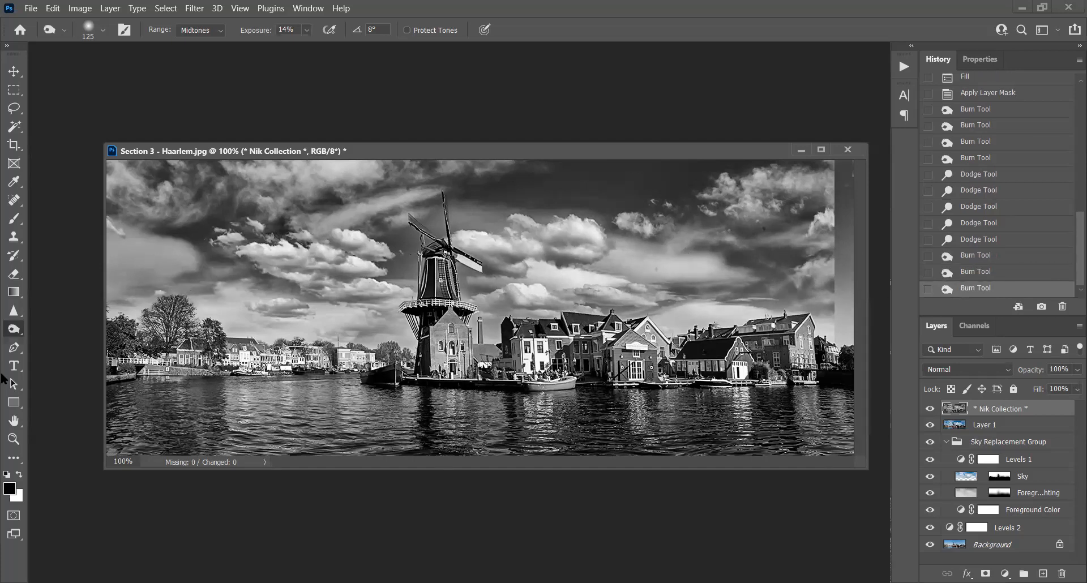
right_click(25, 337)
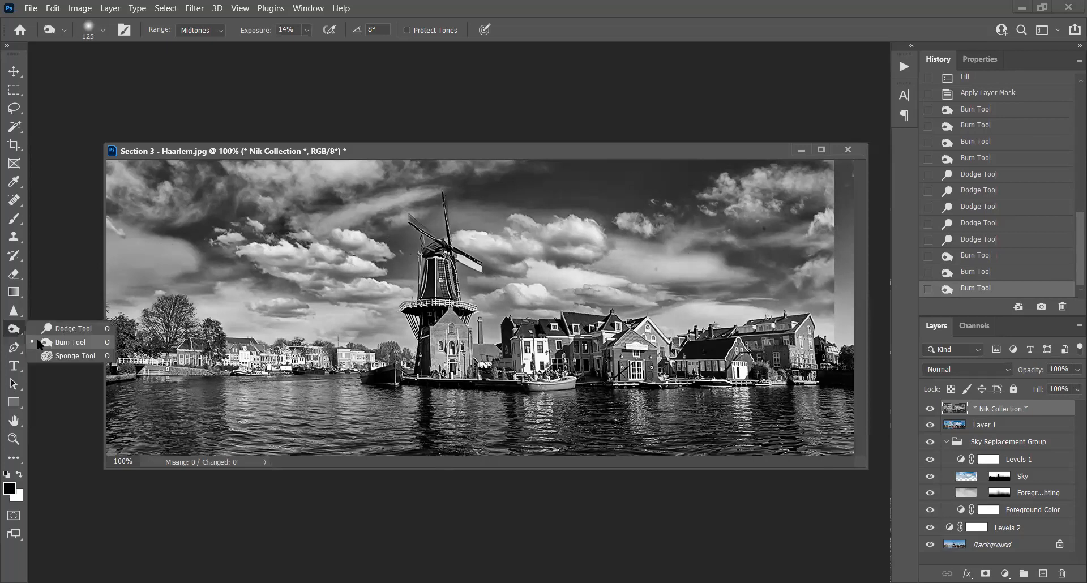
left_click(46, 340)
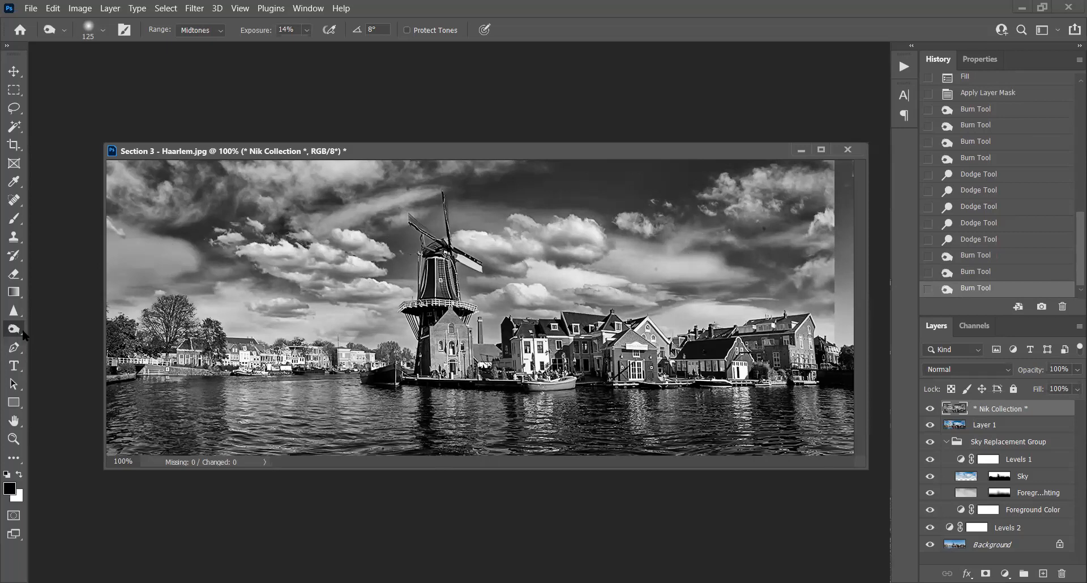
Brighten the highlights along the waterline with the Dodge tool at brush size 200, range Highlights, 12% exposure.
right_click(23, 334)
left_click(42, 330)
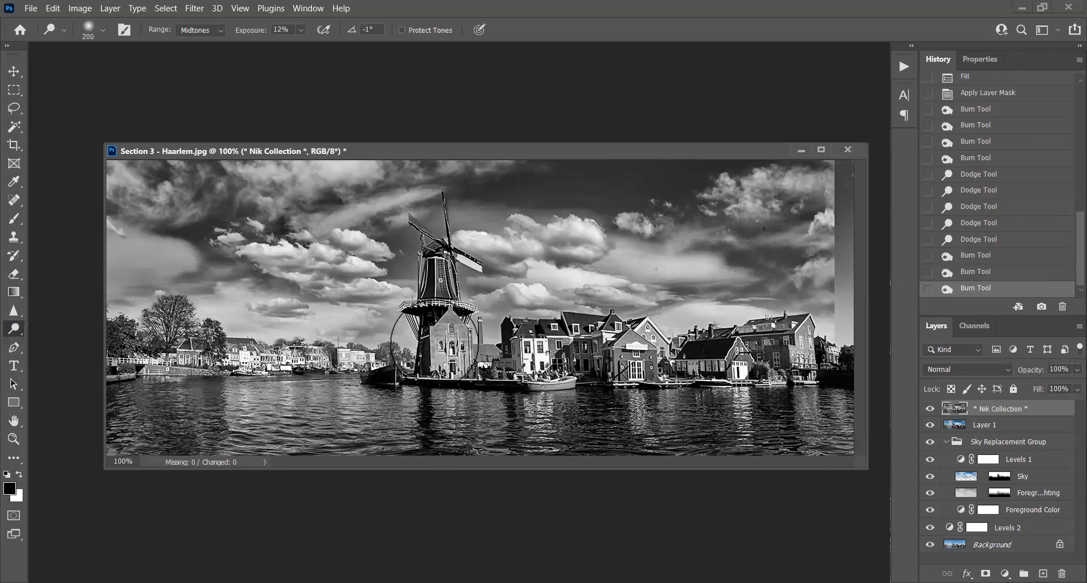
left_click(392, 413)
left_click(206, 32)
left_click(193, 64)
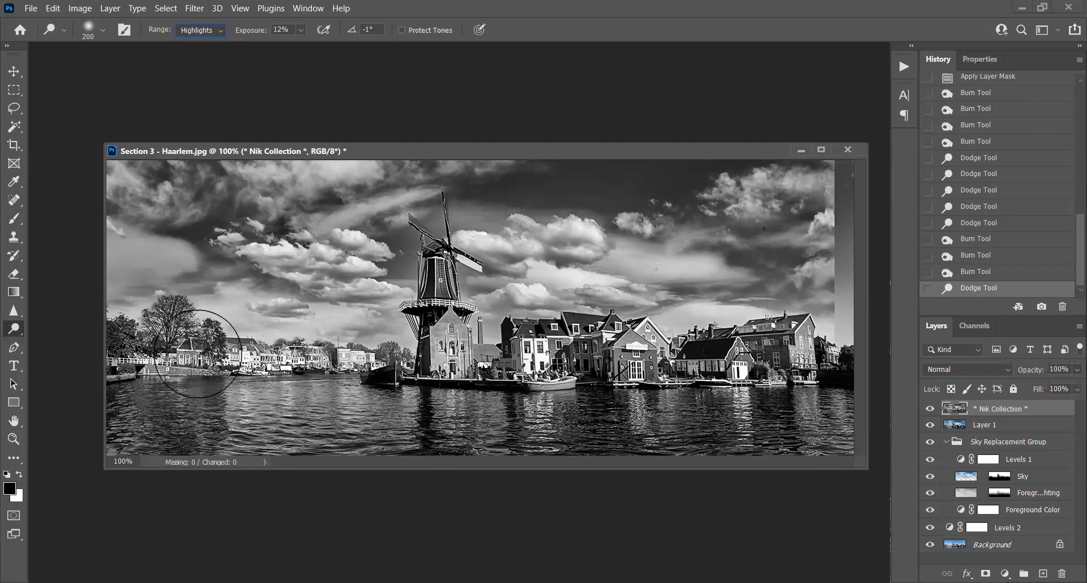
left_click(371, 372)
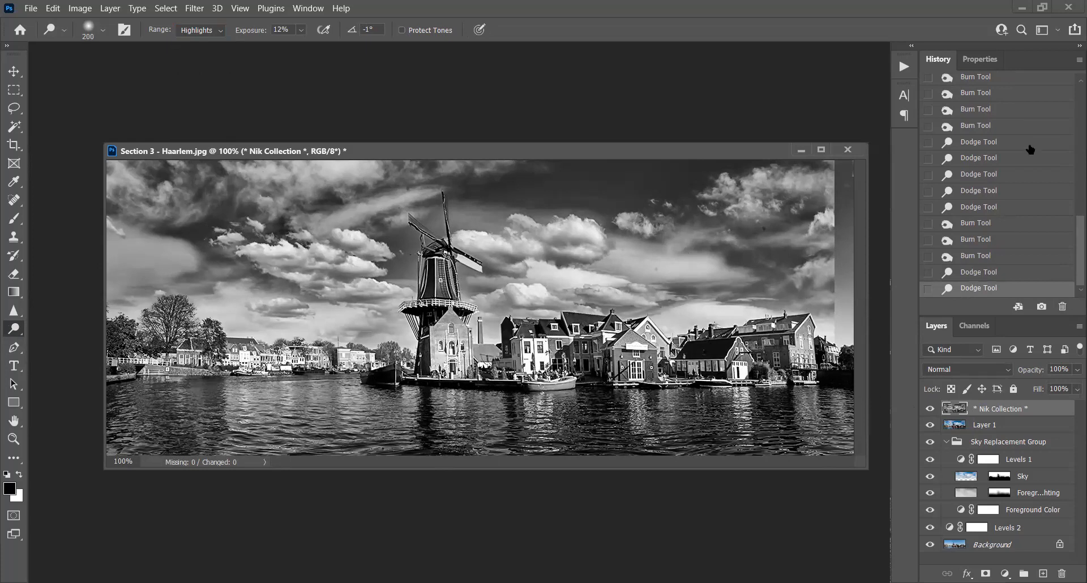
Compare the Silver Efex Pro 2 and Fill history states with the latest dodged version of the photo.
scroll(1016, 129, "up", 4)
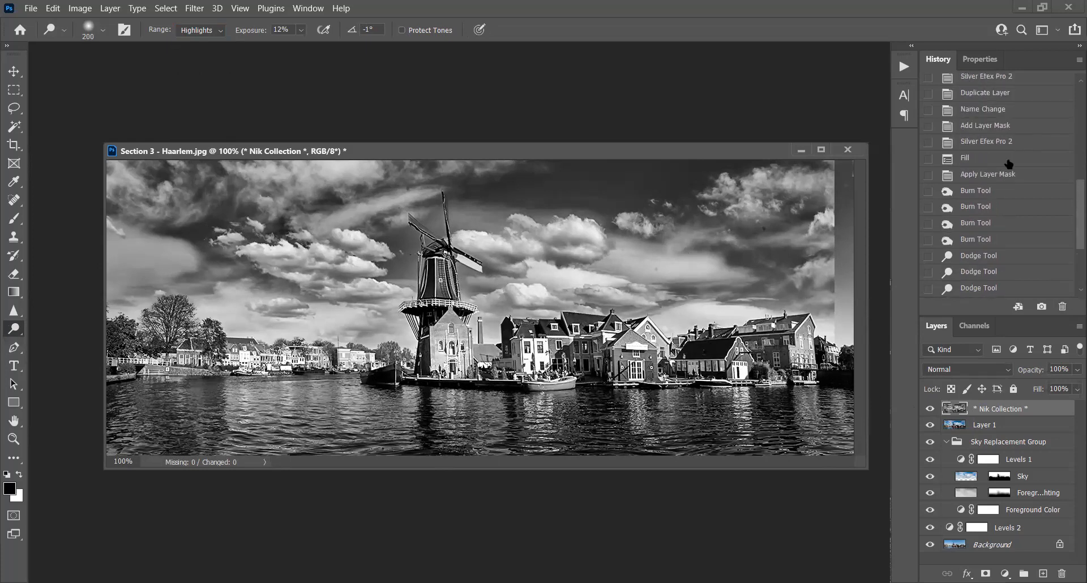
left_click(995, 141)
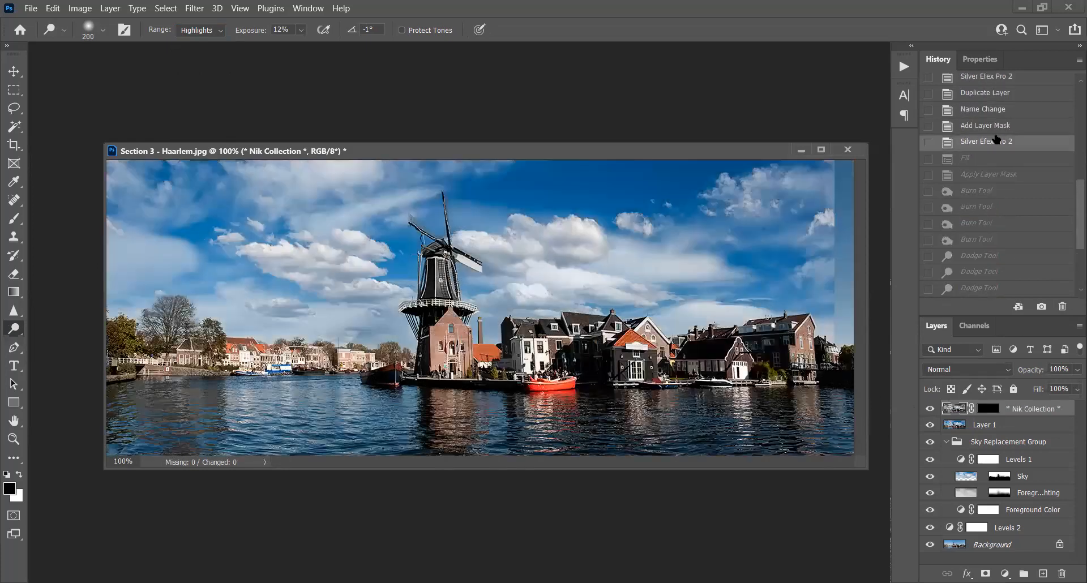
left_click(983, 161)
scroll(981, 164, "down", 4)
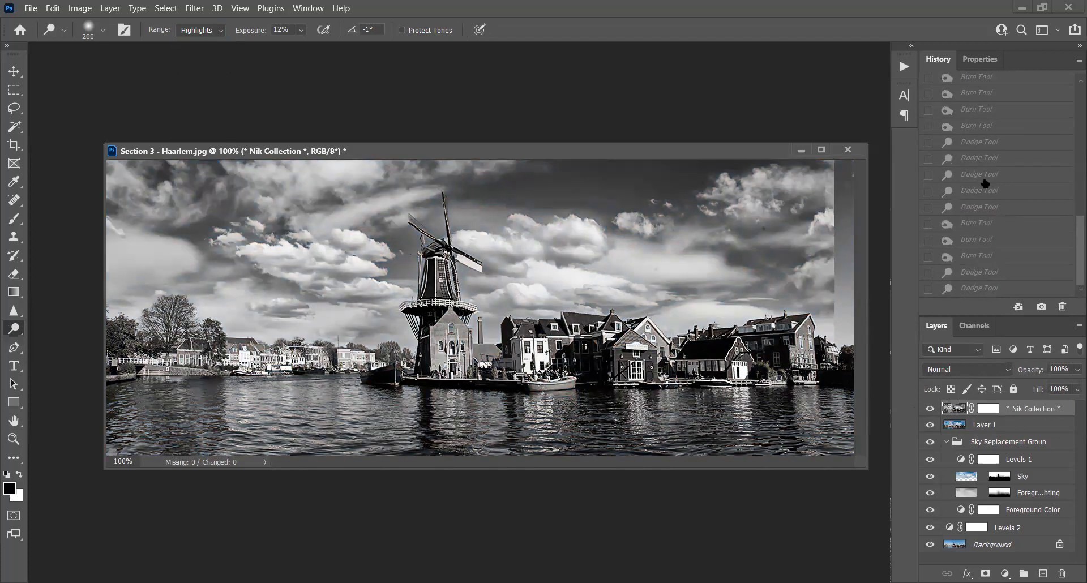
left_click(982, 289)
scroll(1017, 176, "up", 1)
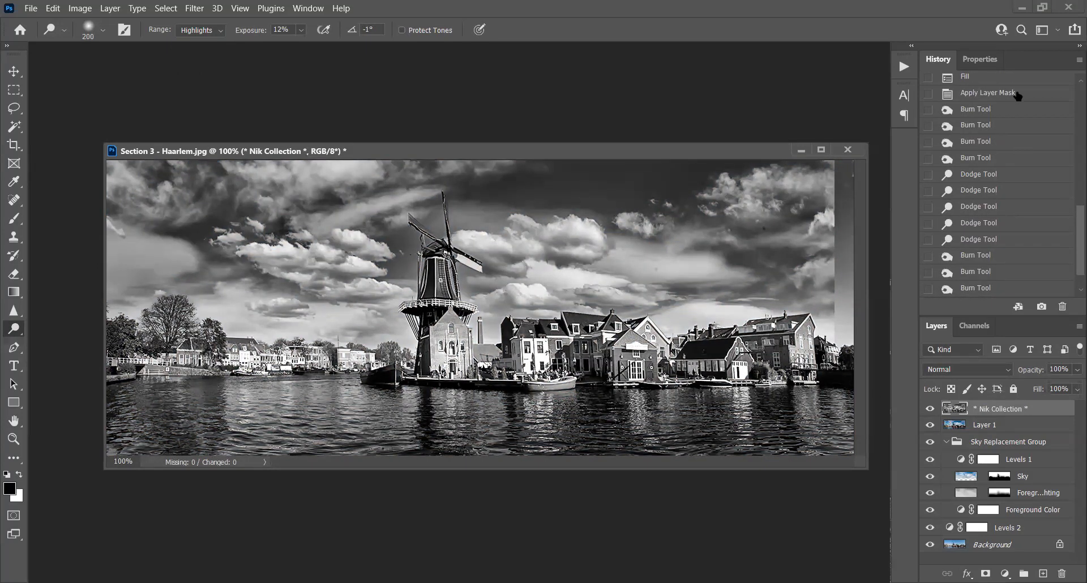
Compare the Apply Layer Mask history state repeatedly with the last Burn Tool state to judge the burning and dodging.
left_click(987, 93)
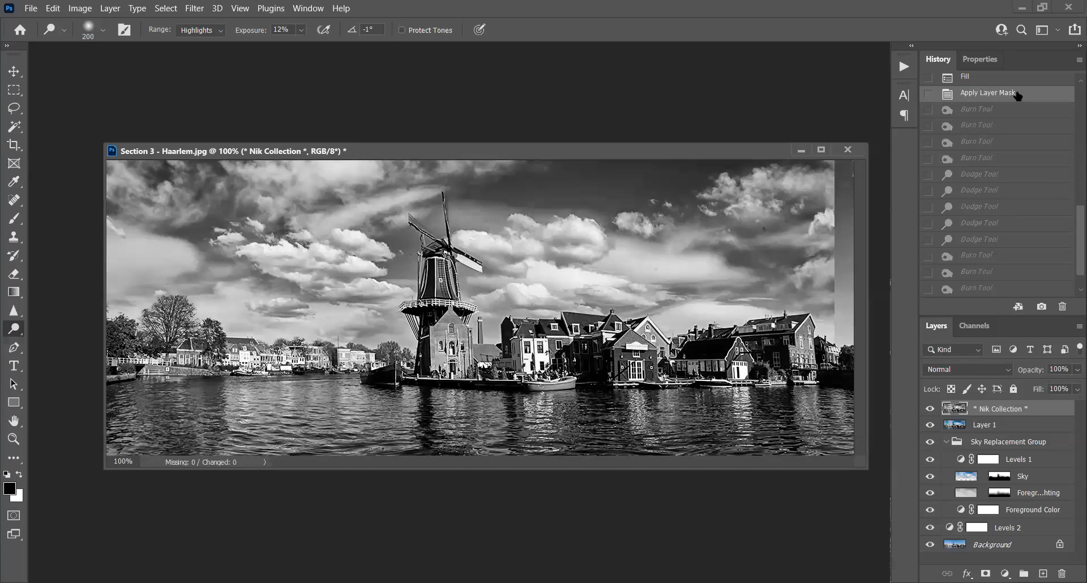
left_click(989, 290)
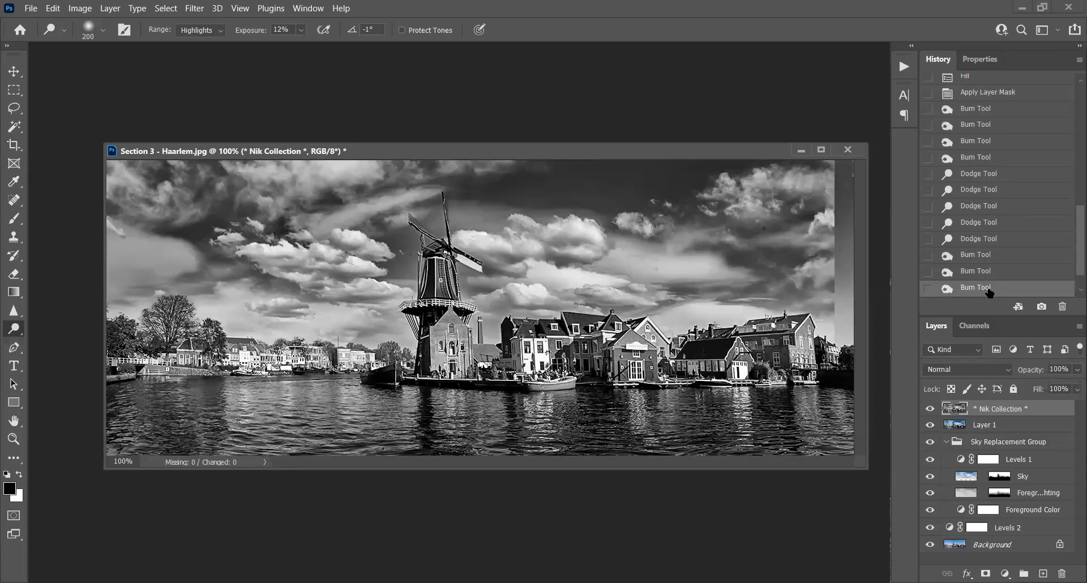
left_click(998, 98)
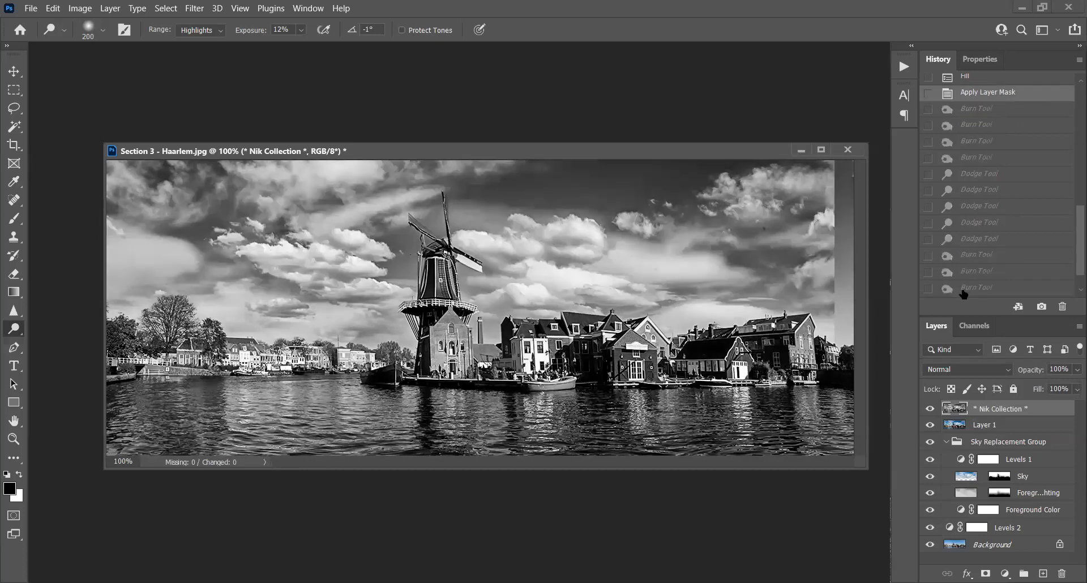
left_click(956, 291)
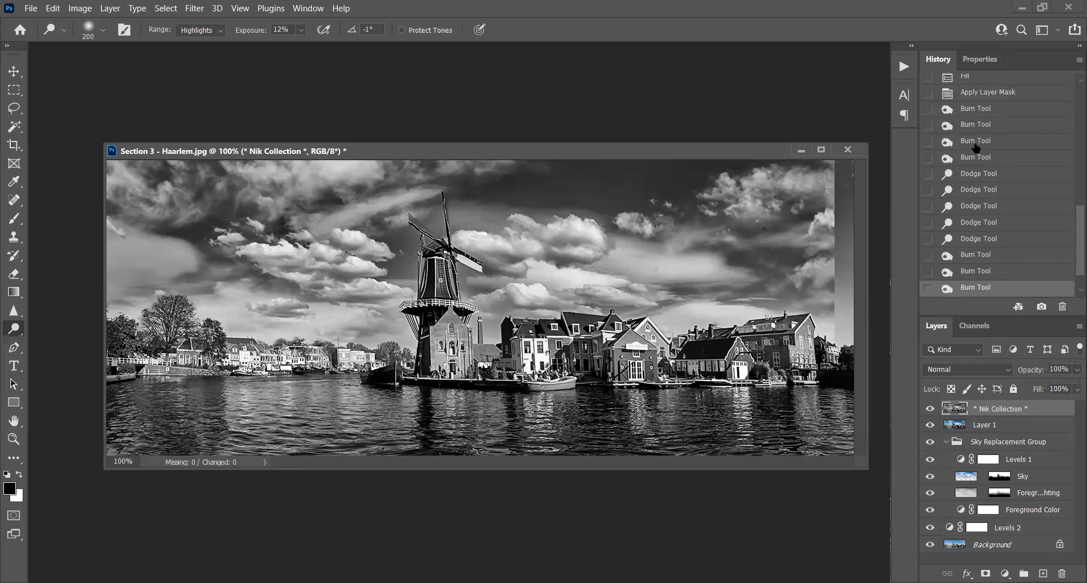
left_click(964, 97)
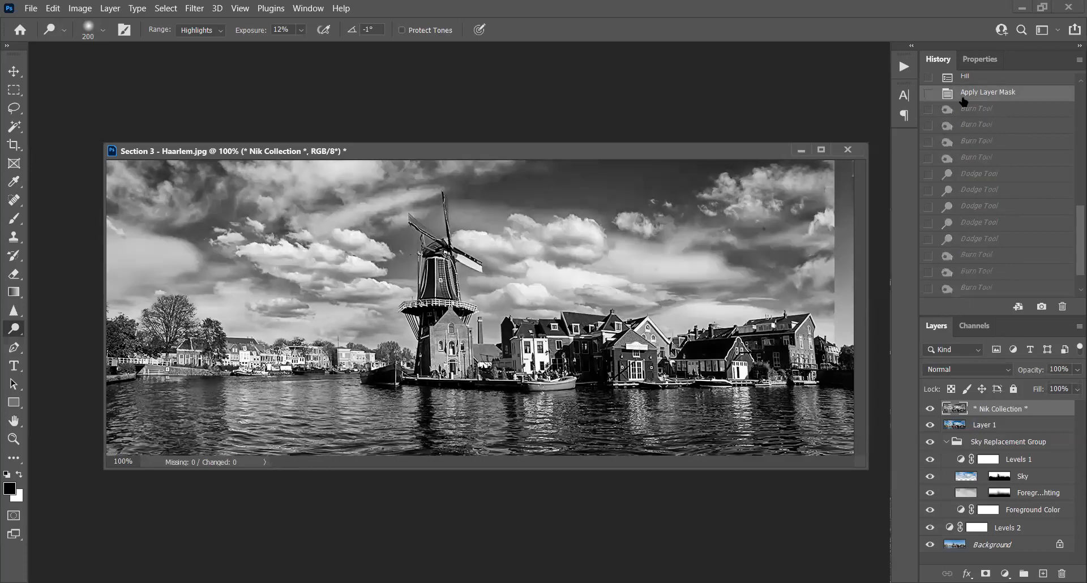
left_click(982, 288)
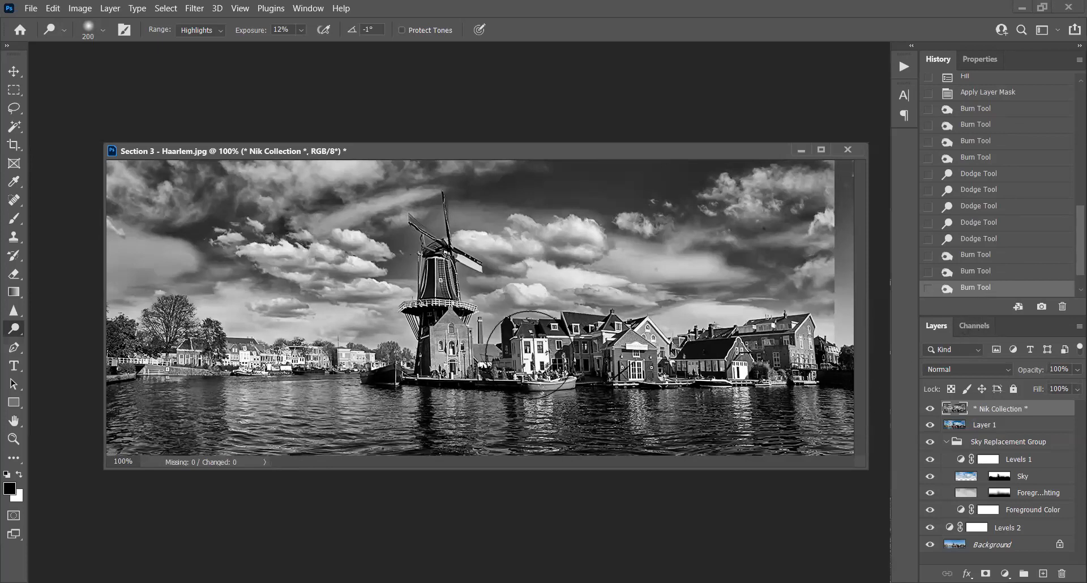
Cancel closing the Haarlem photo and review its history, comparing the Silver Efex Pro 2 and Fill states with the last Dodge Tool state.
left_click(847, 150)
left_click(622, 234)
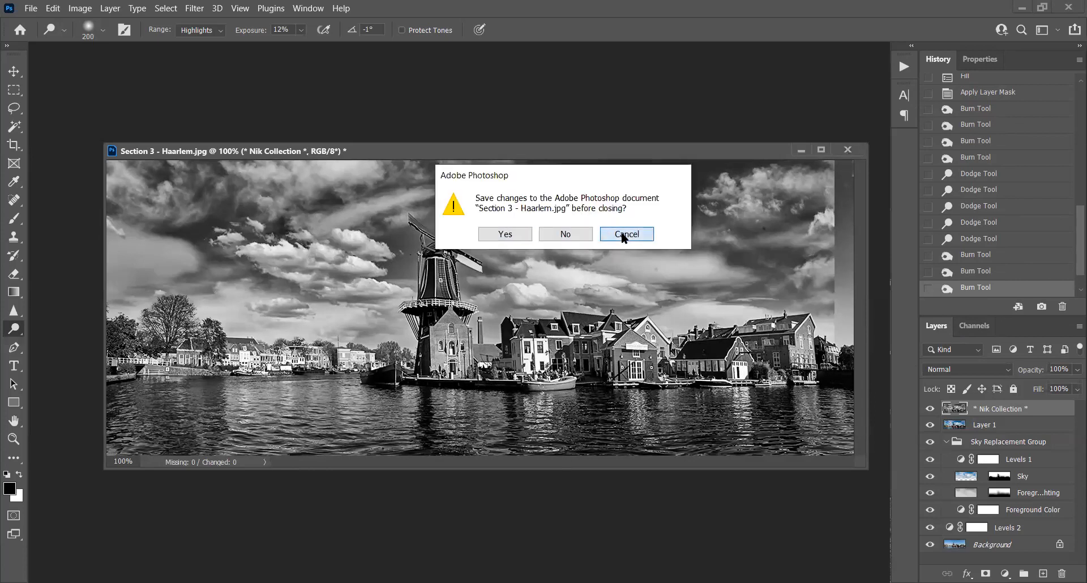
scroll(1002, 125, "up", 3)
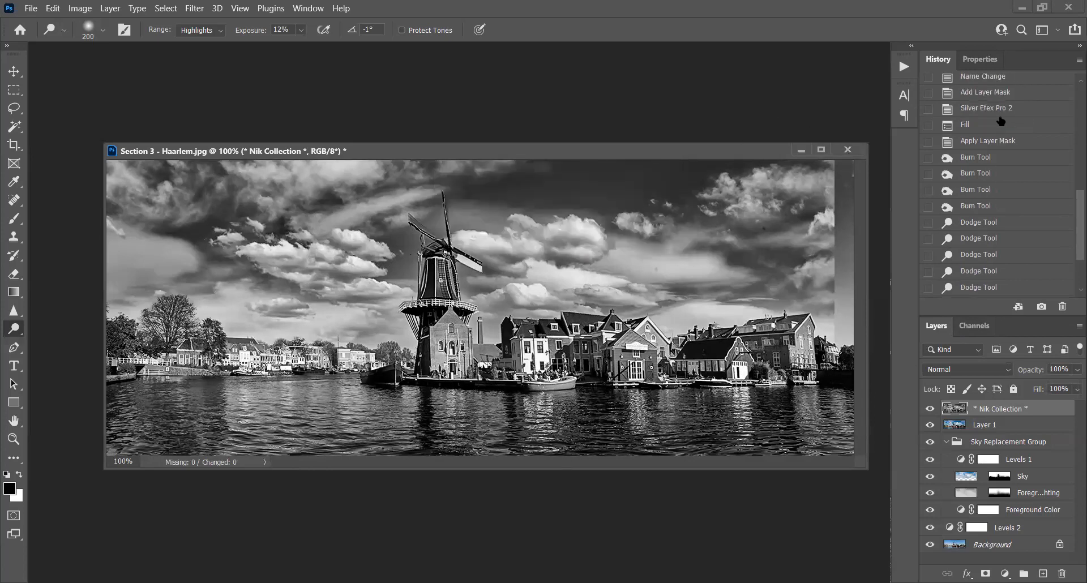
scroll(1001, 121, "up", 2)
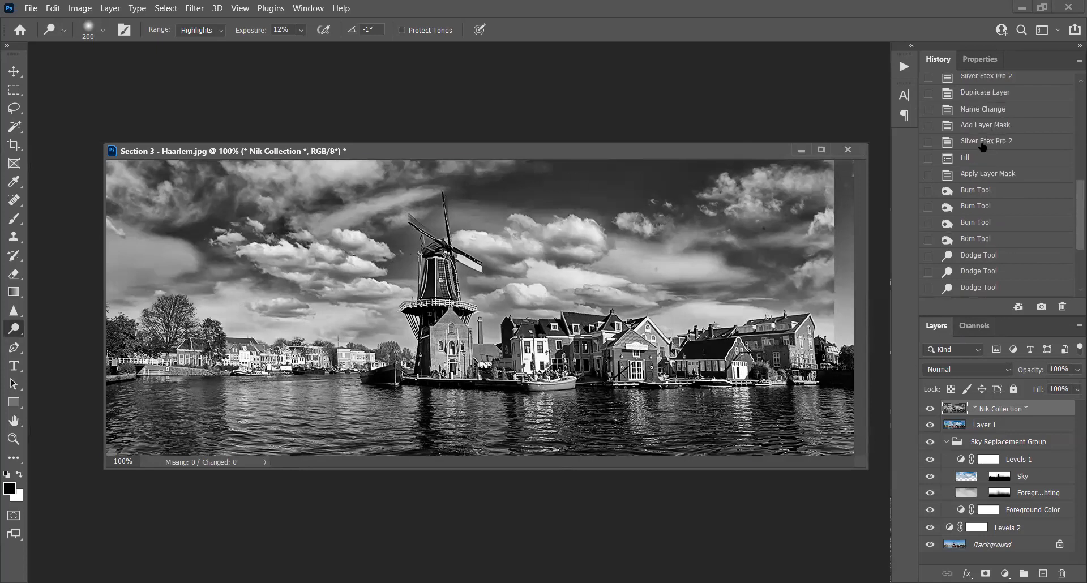
left_click(982, 142)
scroll(982, 147, "down", 2)
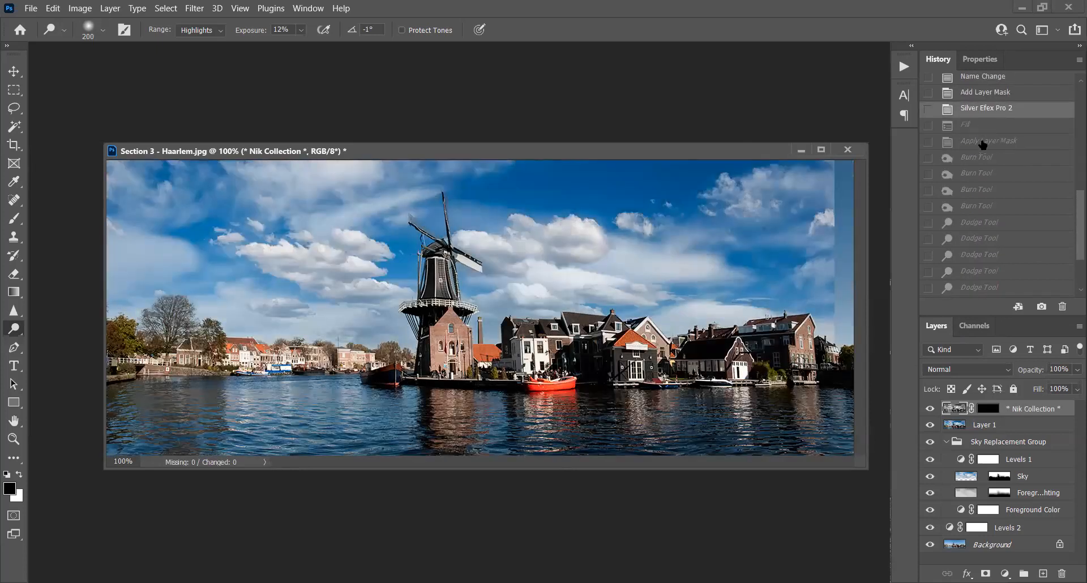
left_click(976, 126)
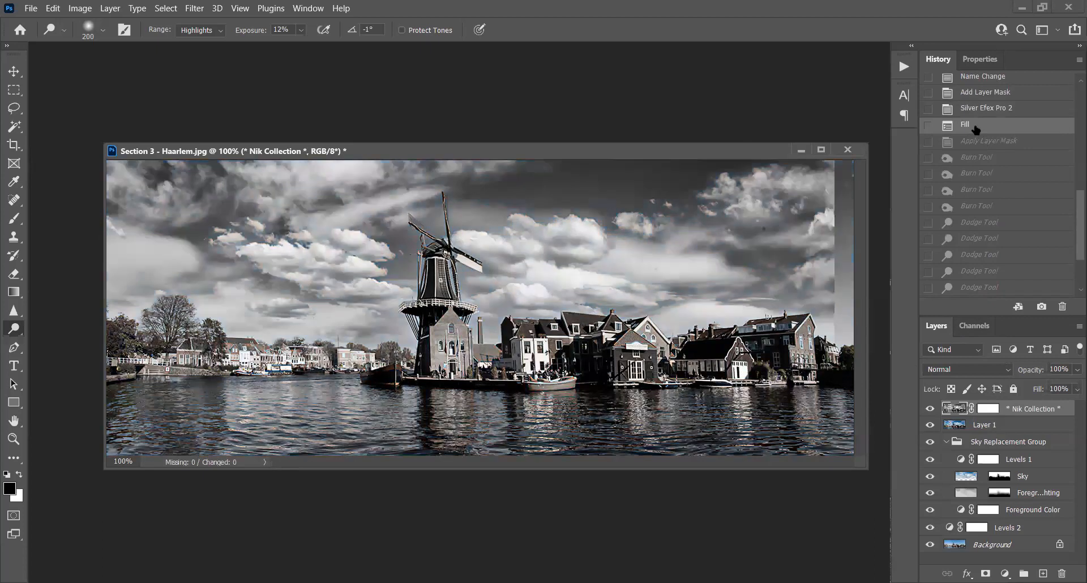
scroll(973, 136, "down", 5)
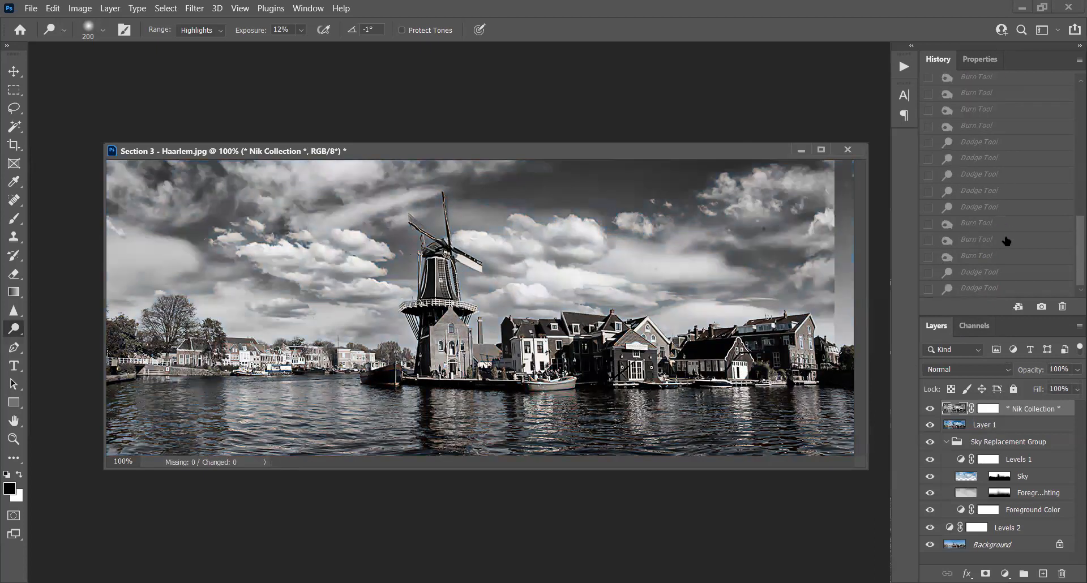
left_click(974, 288)
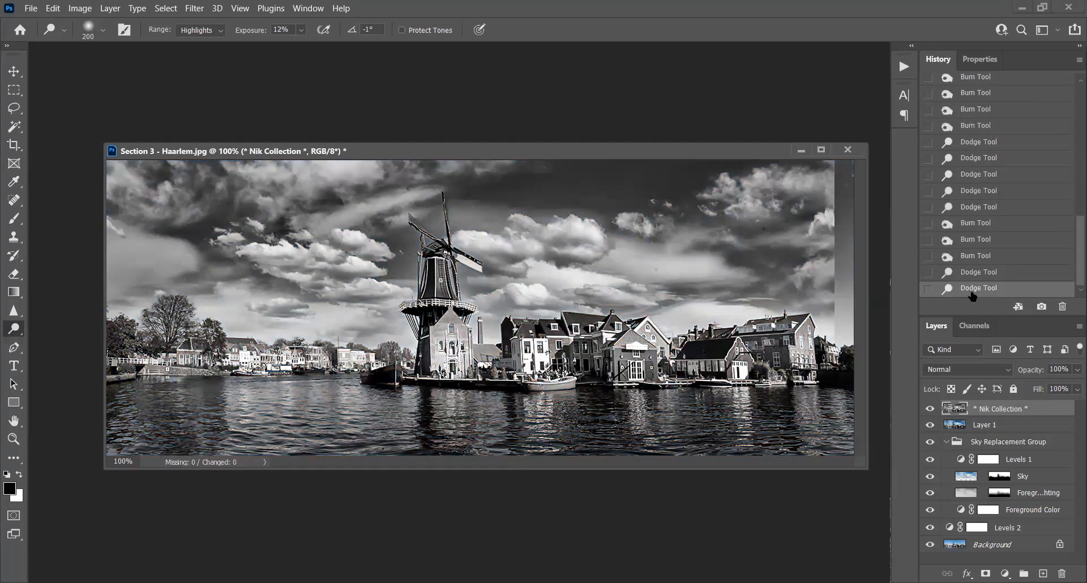
scroll(973, 283, "up", 6)
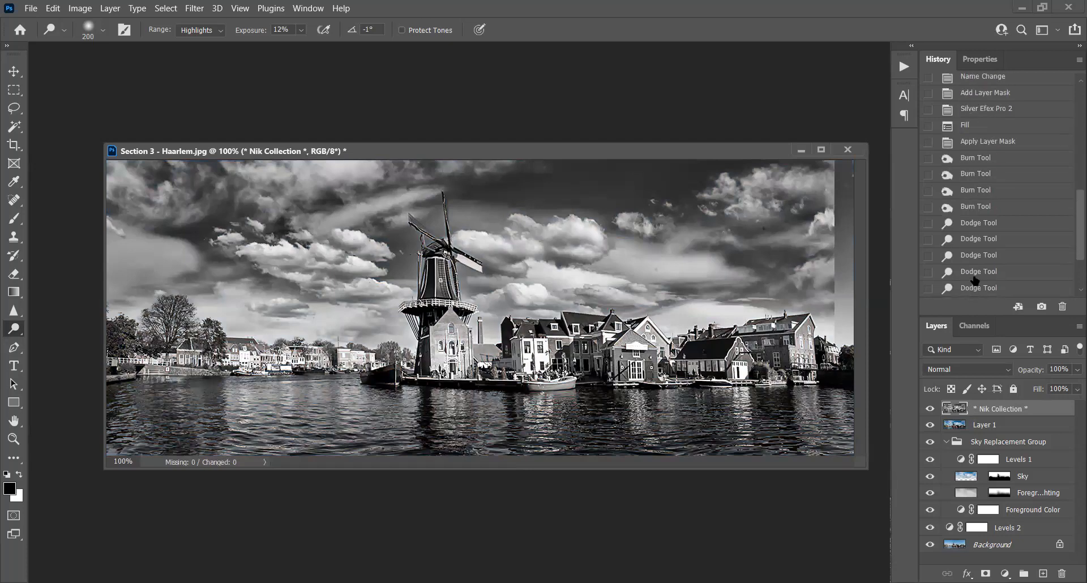
scroll(982, 243, "up", 4)
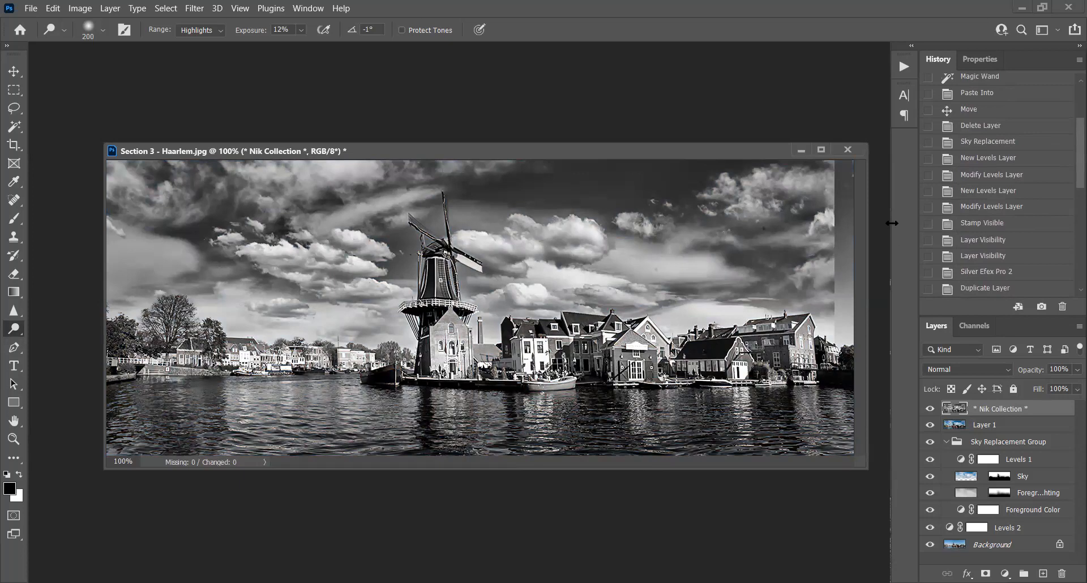
Darken the distant shoreline houses and nearby water with the Burn tool at brush size 125, range Midtones, 14% exposure, comparing before and after.
right_click(19, 328)
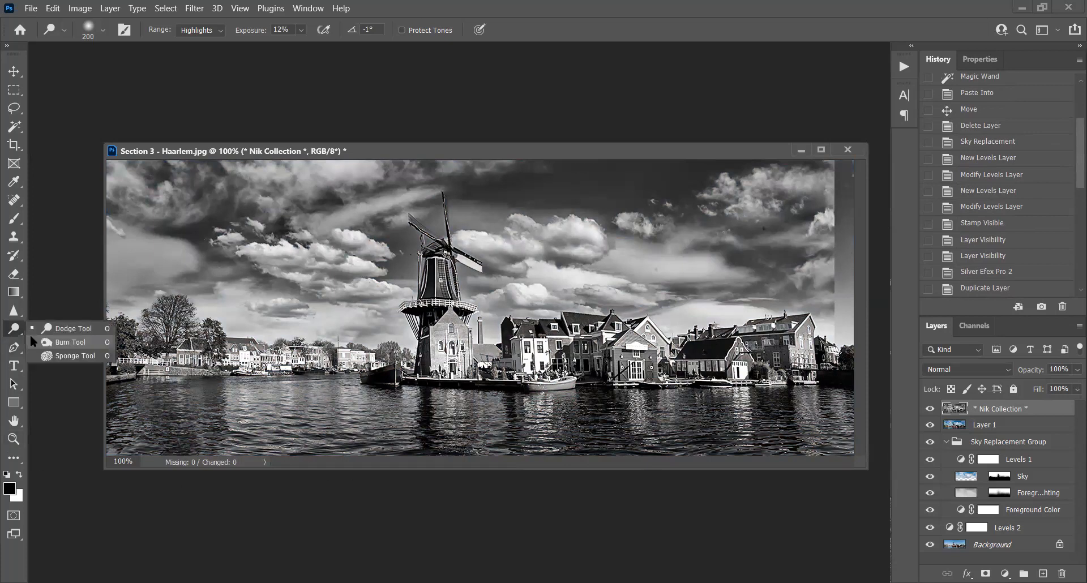
left_click(41, 342)
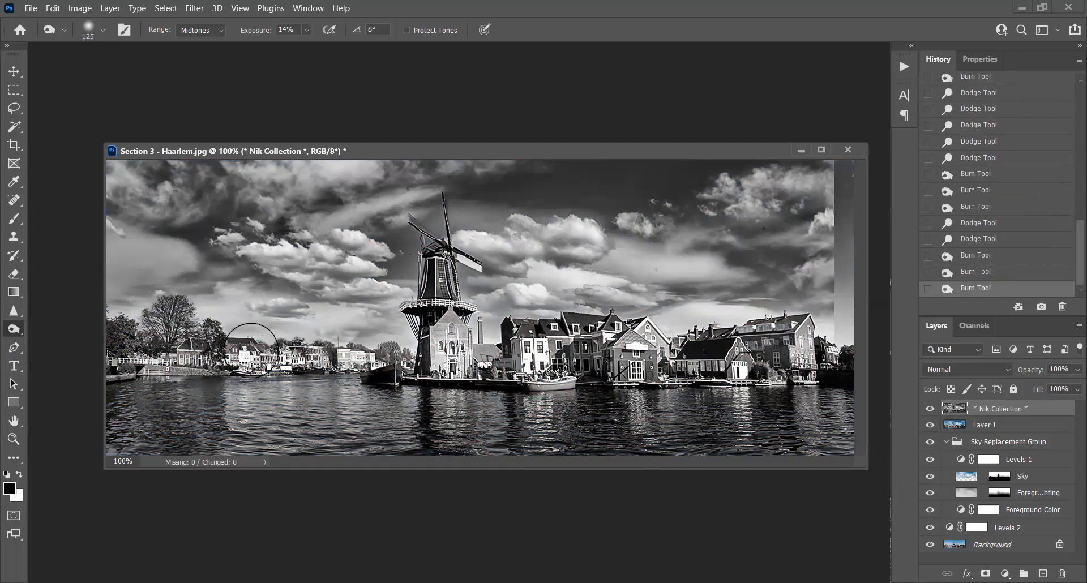
left_click_drag(248, 346, 289, 355)
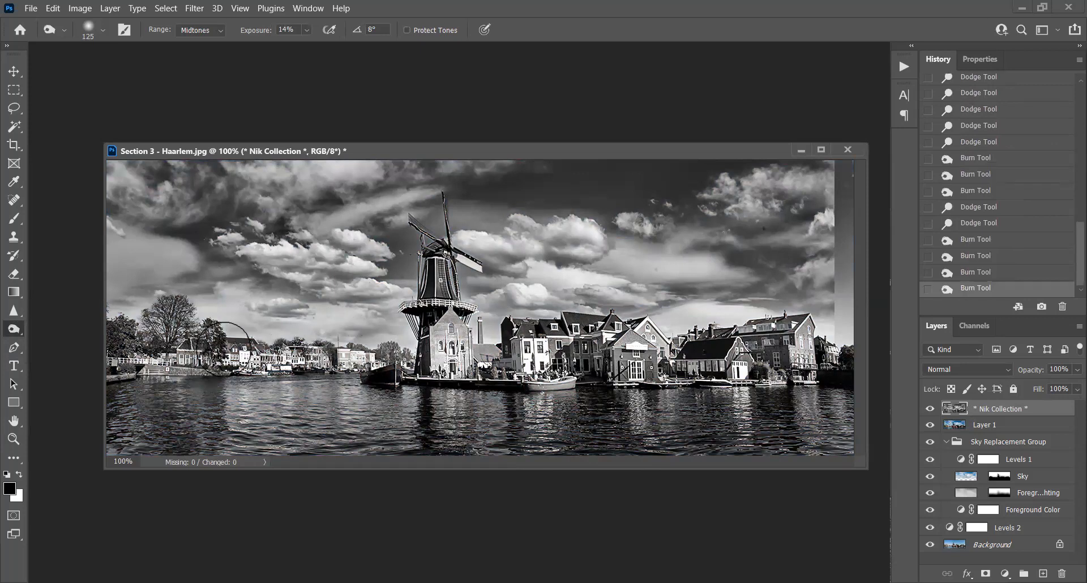
left_click(211, 379)
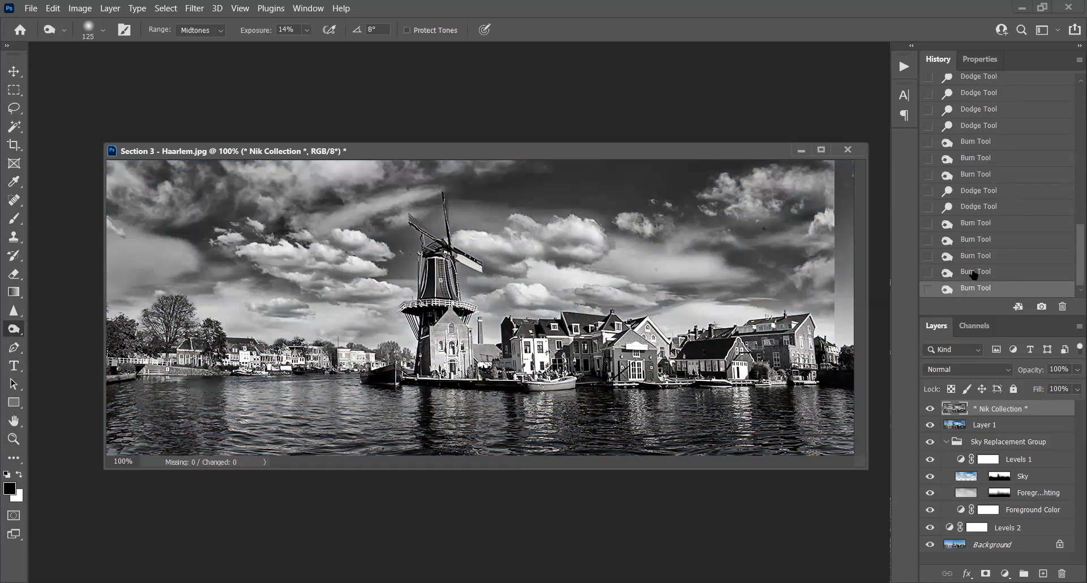
left_click(985, 208)
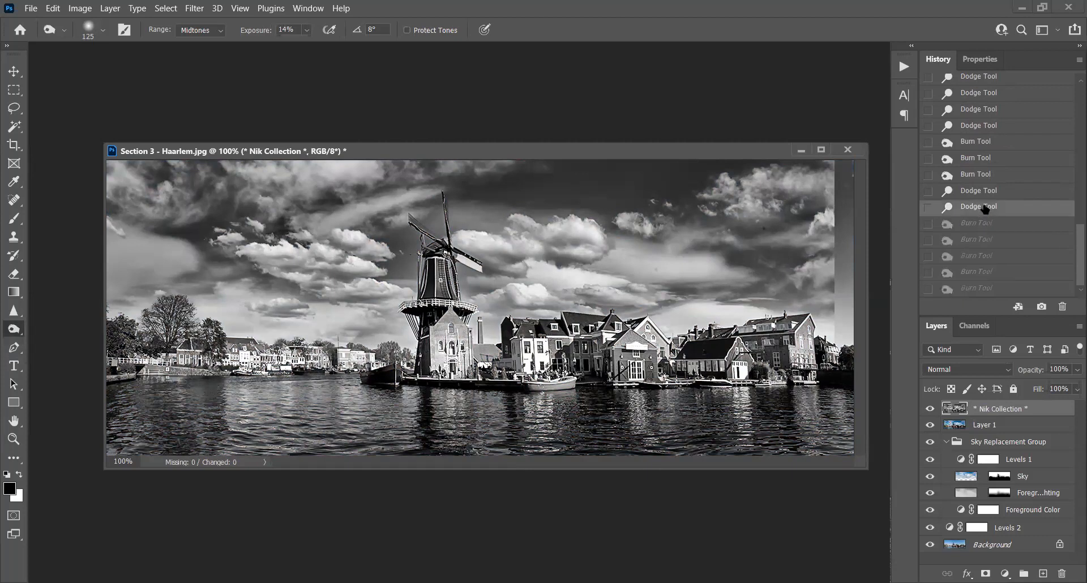
left_click(962, 290)
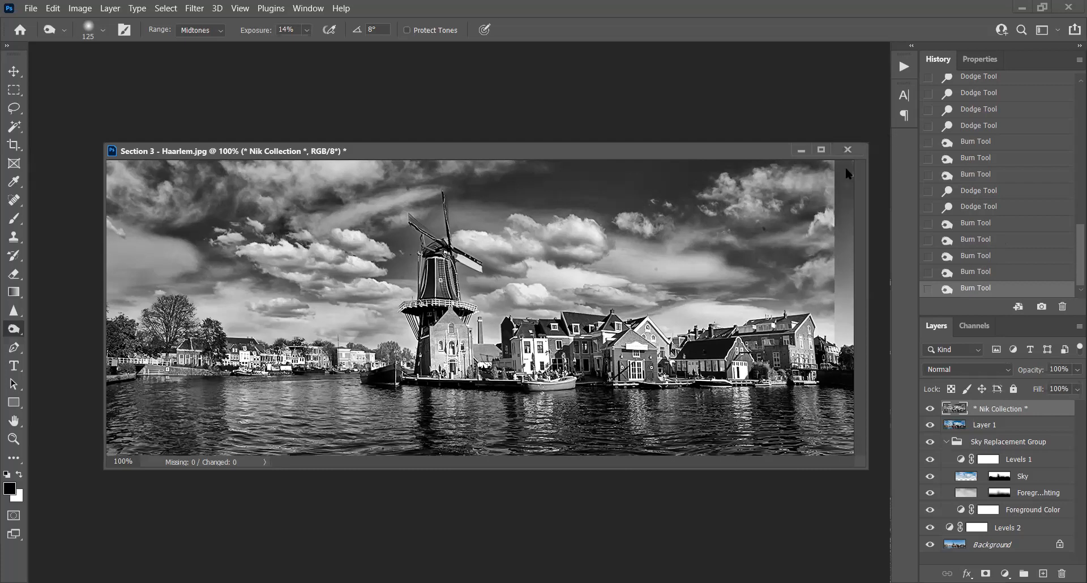
Close Section 3 - Haarlem.jpg without saving and open Screenshot (779) from the Class 38 Images folder, centring its window in the workspace.
left_click(849, 150)
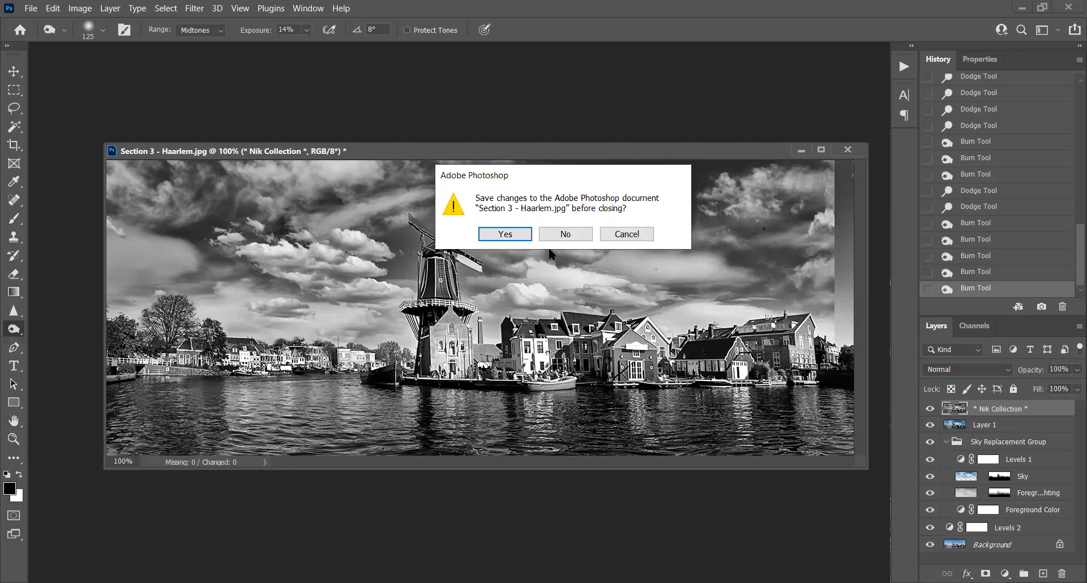
left_click(559, 232)
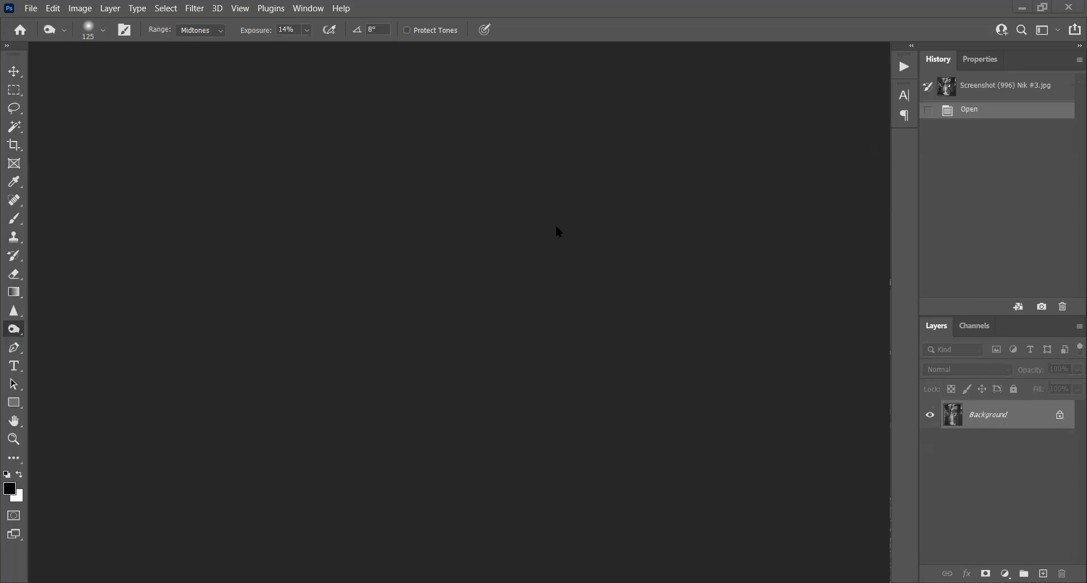
left_click(31, 9)
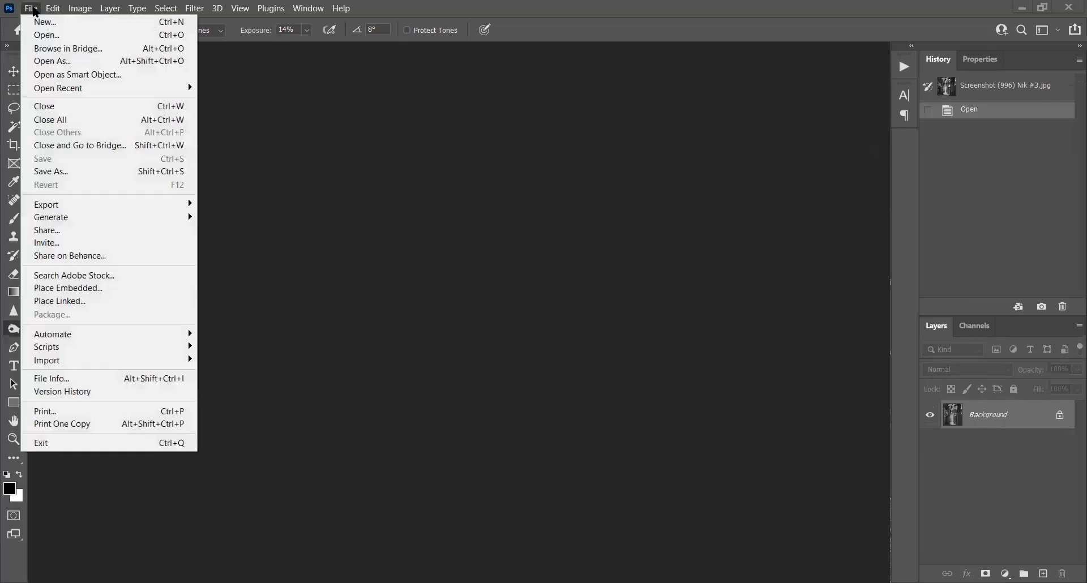
left_click(32, 37)
scroll(555, 223, "down", 3)
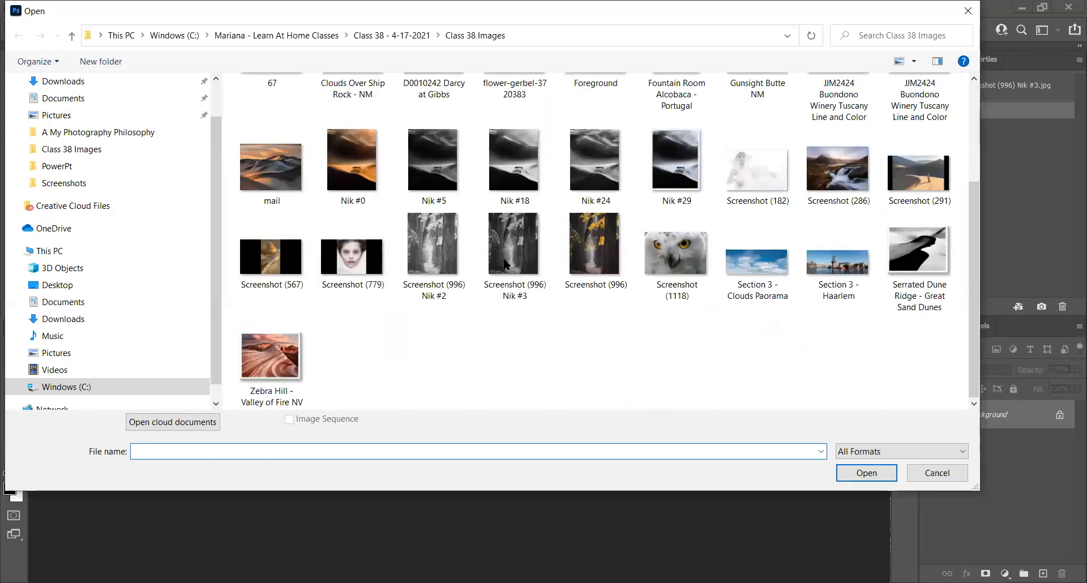
left_click(344, 263)
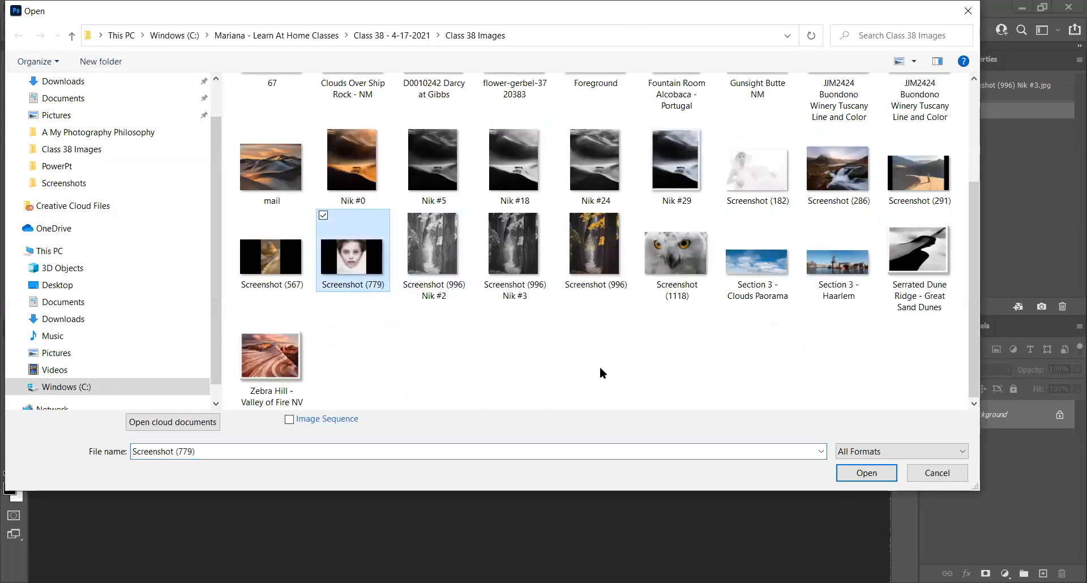
left_click(855, 472)
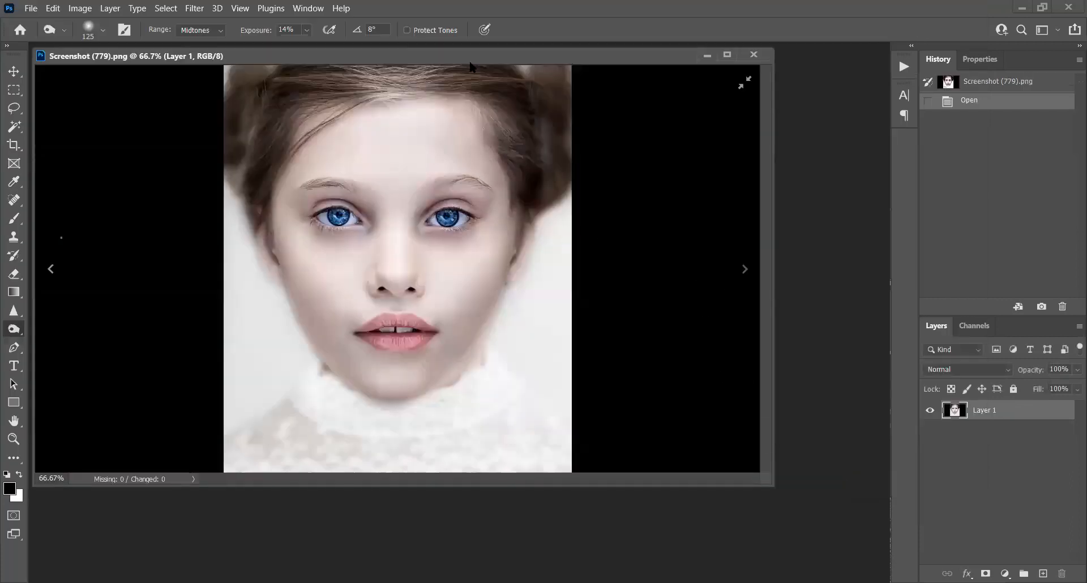
left_click_drag(477, 57, 528, 116)
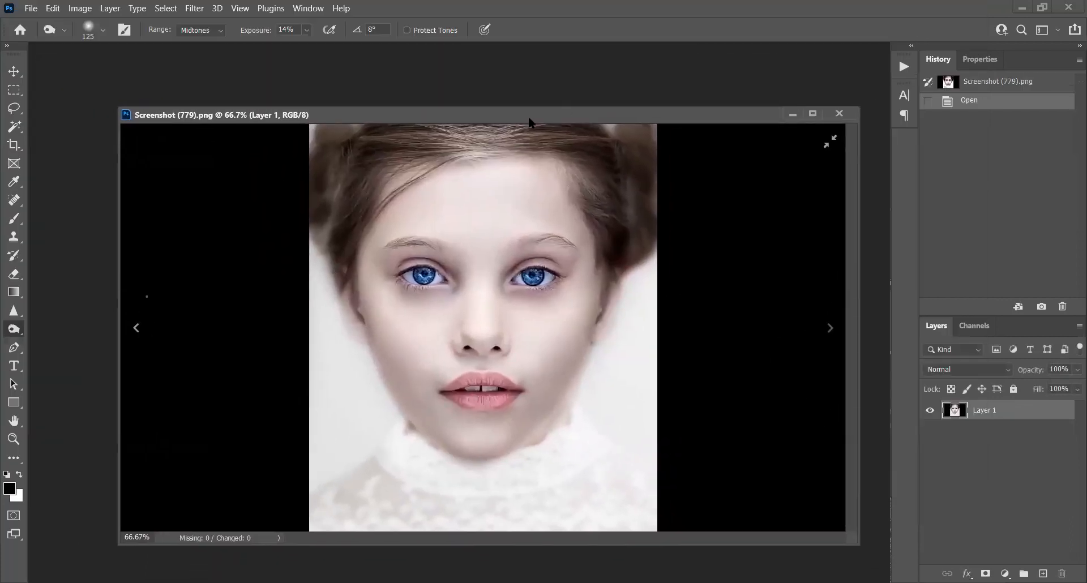
Crop the black side bands off the portrait so only the photo itself remains.
left_click(14, 145)
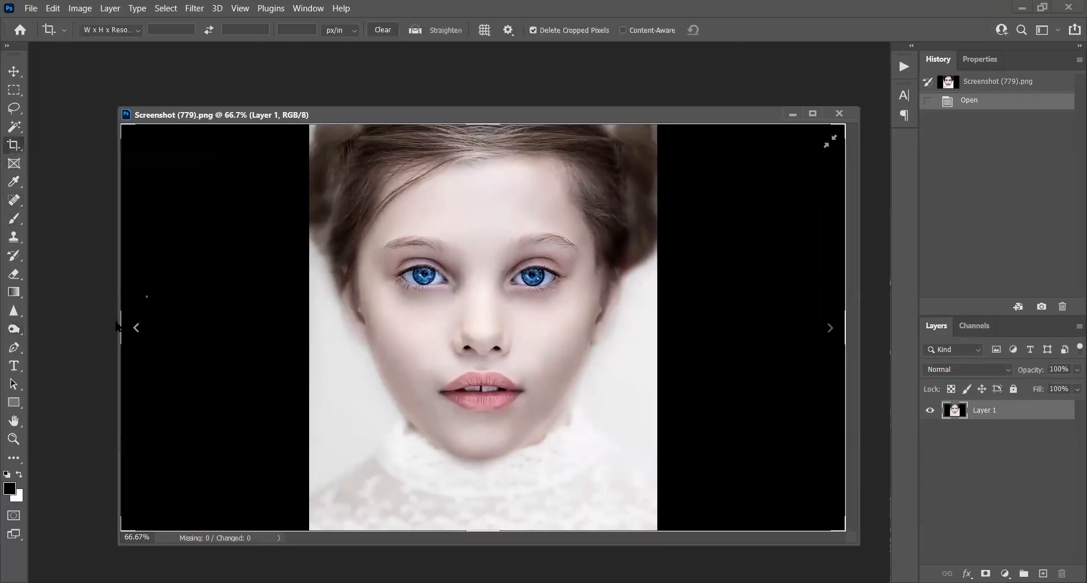
left_click_drag(119, 326, 216, 368)
left_click_drag(750, 327, 691, 327)
left_click_drag(677, 300, 653, 288)
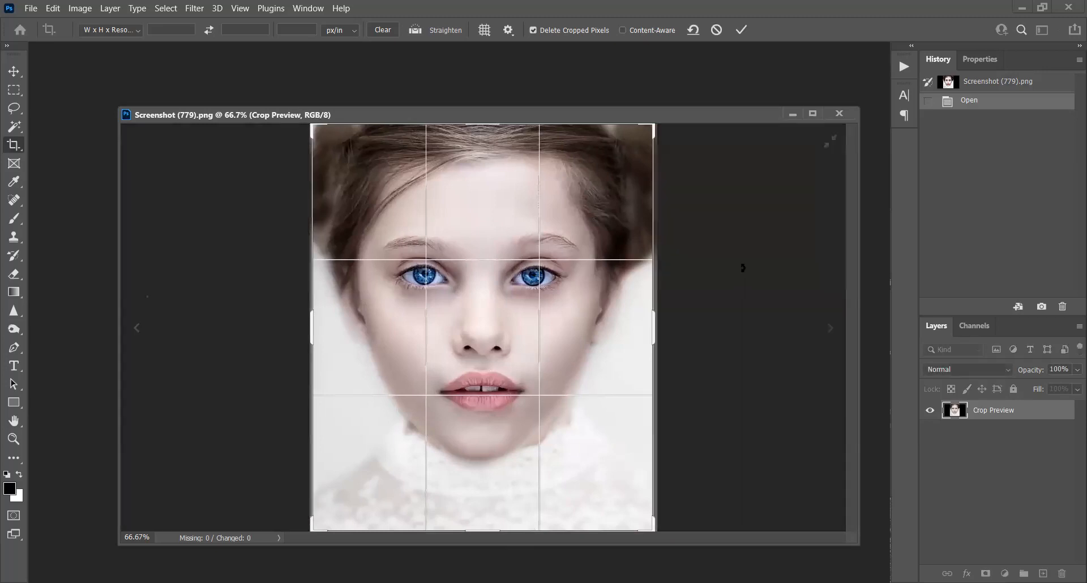
key("Return")
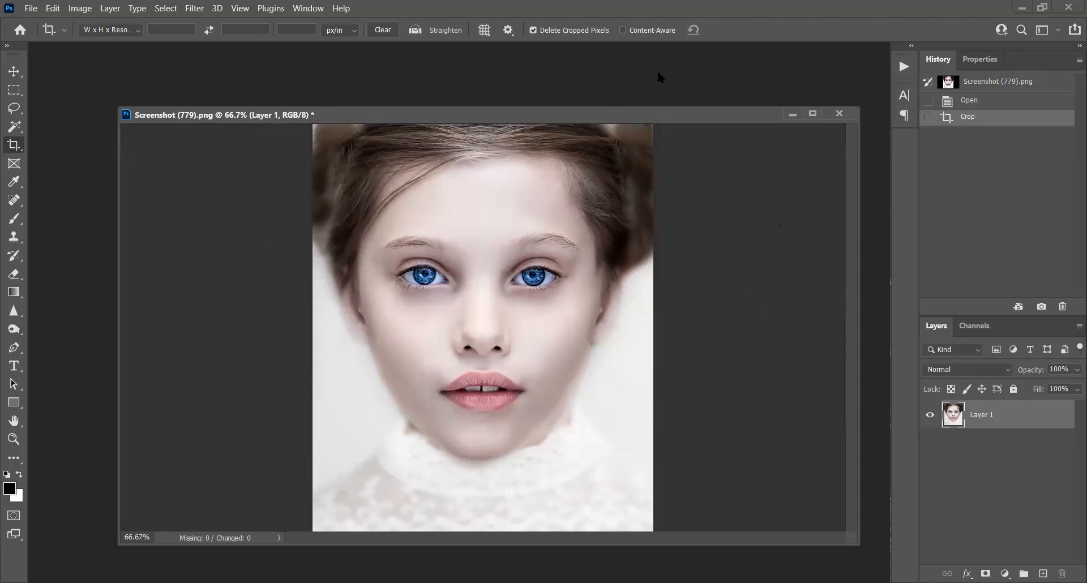
Open the cropped portrait in the Silver Efex Pro 2 filter and try the 002 Overexposed (EV +1) preset.
left_click(192, 10)
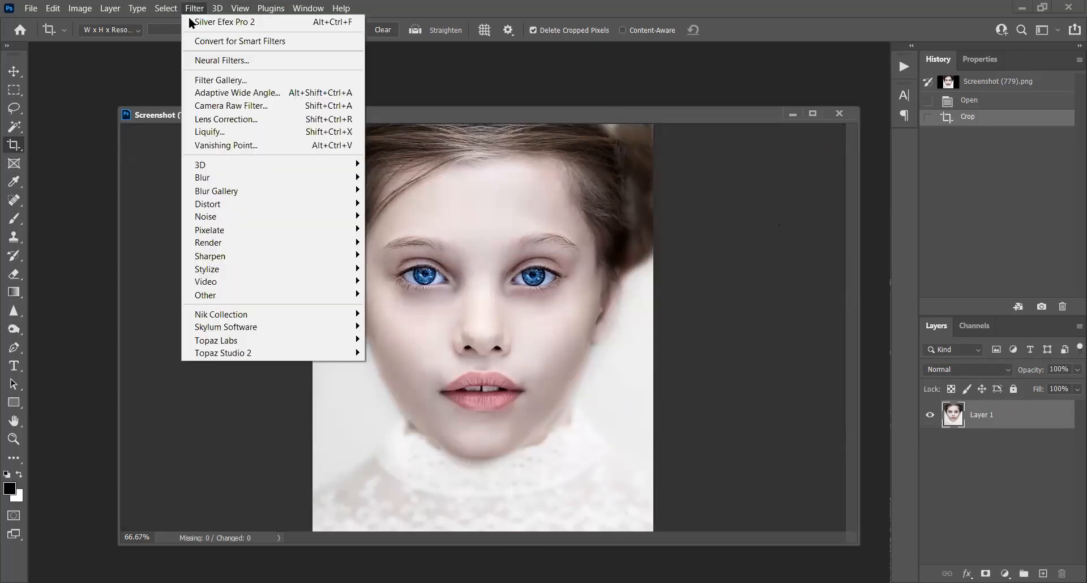
mouse_move(244, 312)
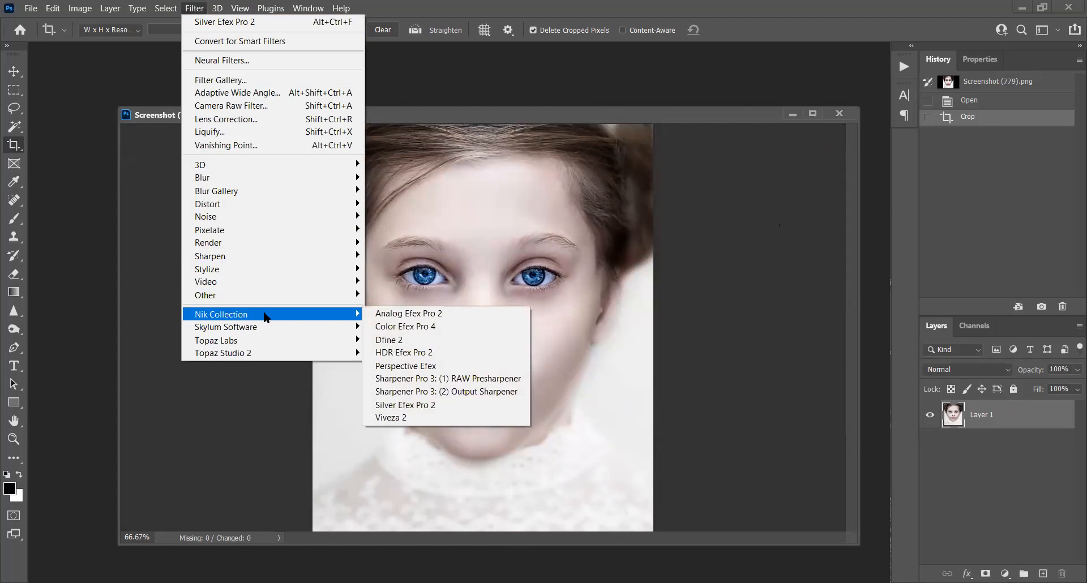
left_click(419, 405)
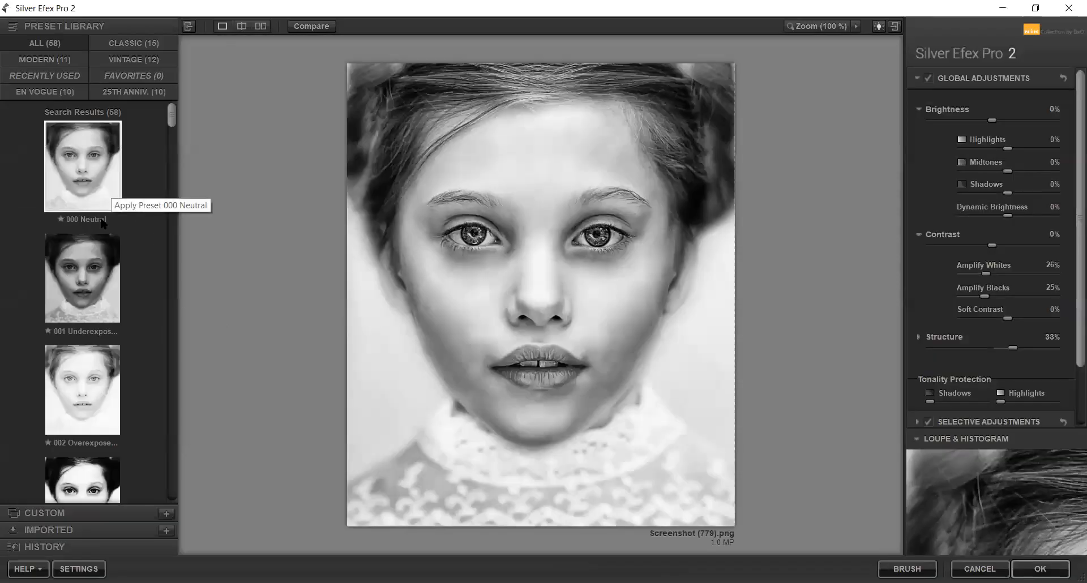
scroll(99, 244, "down", 2)
left_click(87, 307)
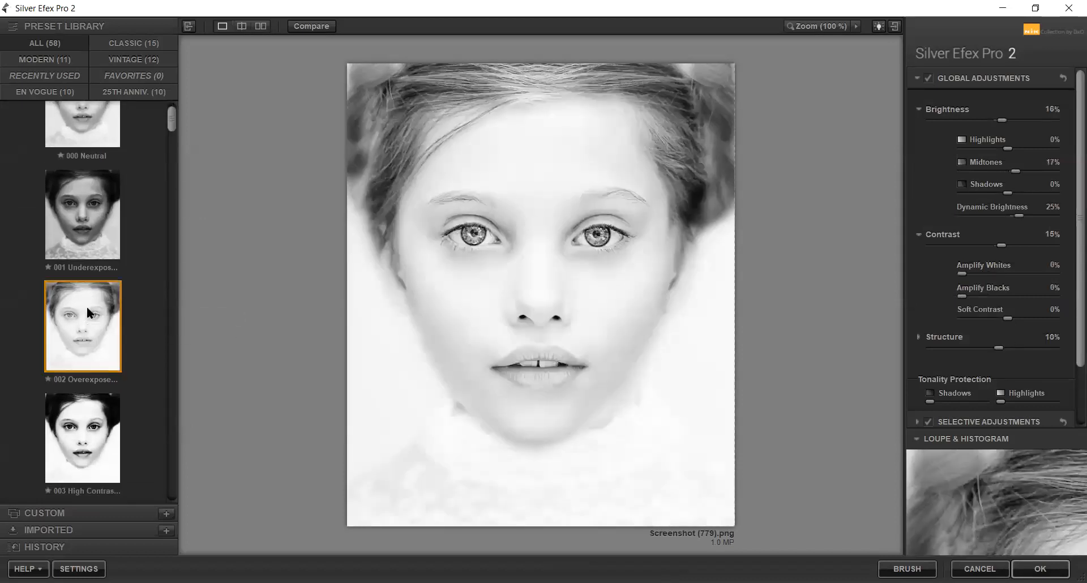
Browse further presets and try 008 High Key 2, followed by 007 High Key 1, on the portrait.
scroll(87, 307, "down", 5)
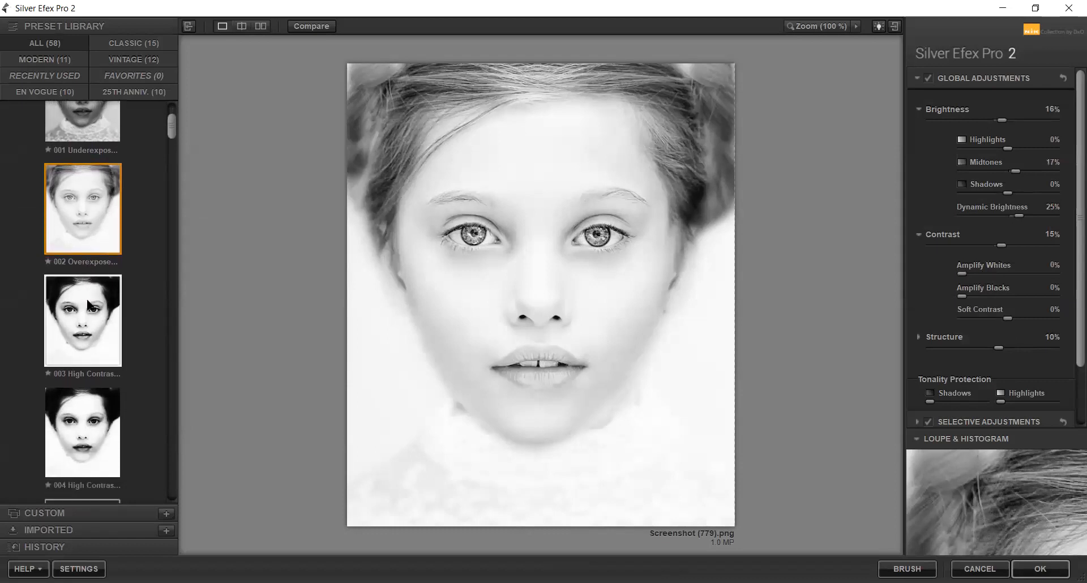
scroll(87, 301, "down", 6)
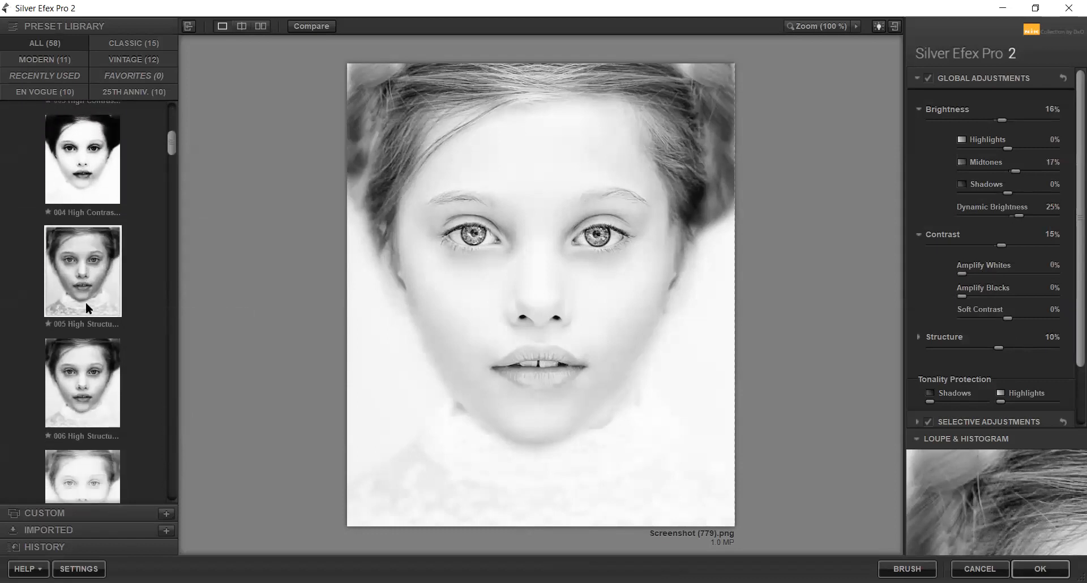
scroll(65, 375, "down", 5)
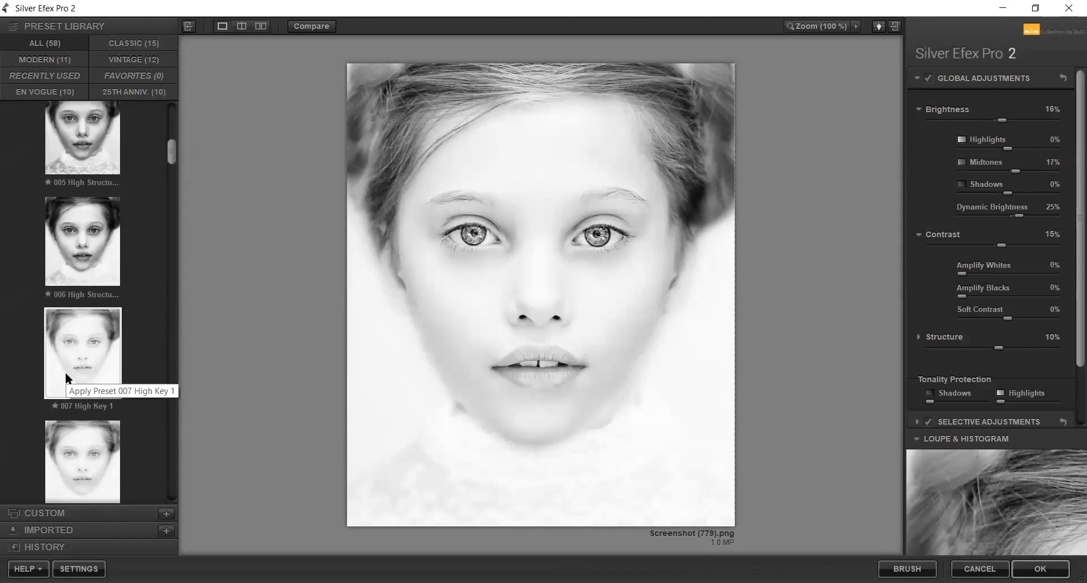
left_click(80, 403)
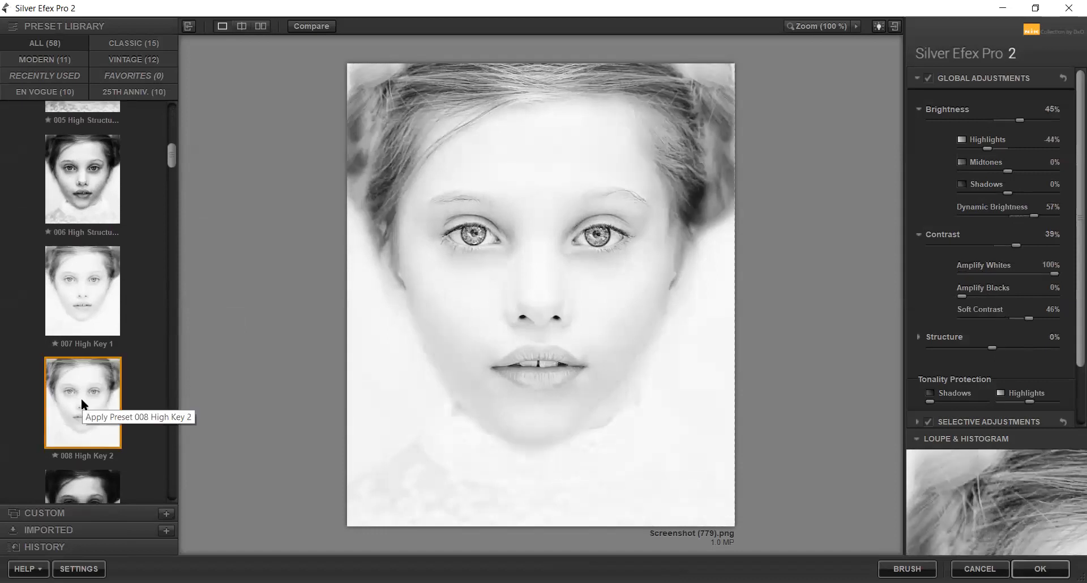
scroll(80, 396, "down", 3)
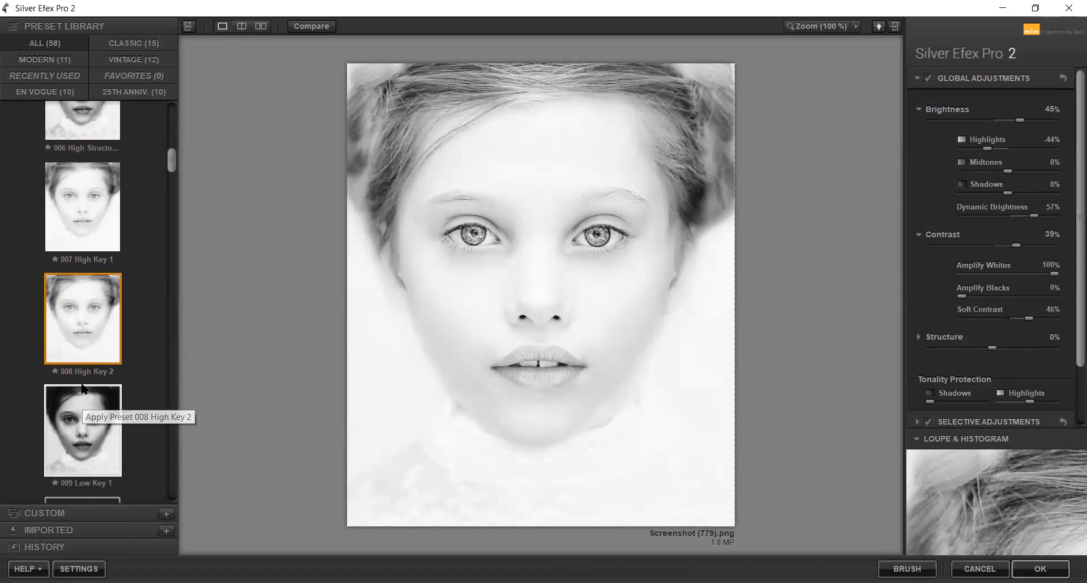
scroll(87, 310, "up", 5)
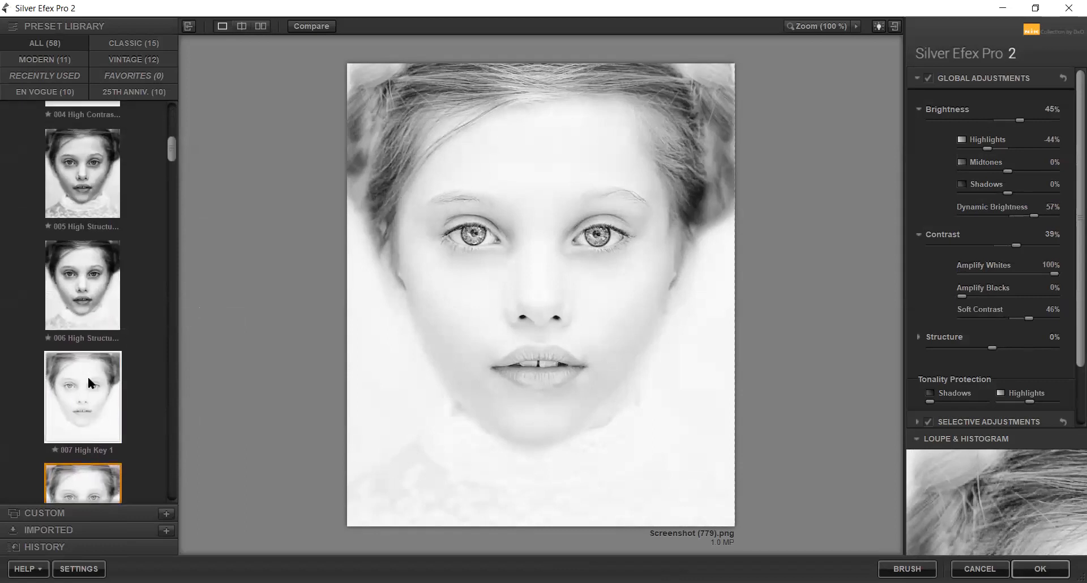
left_click(83, 384)
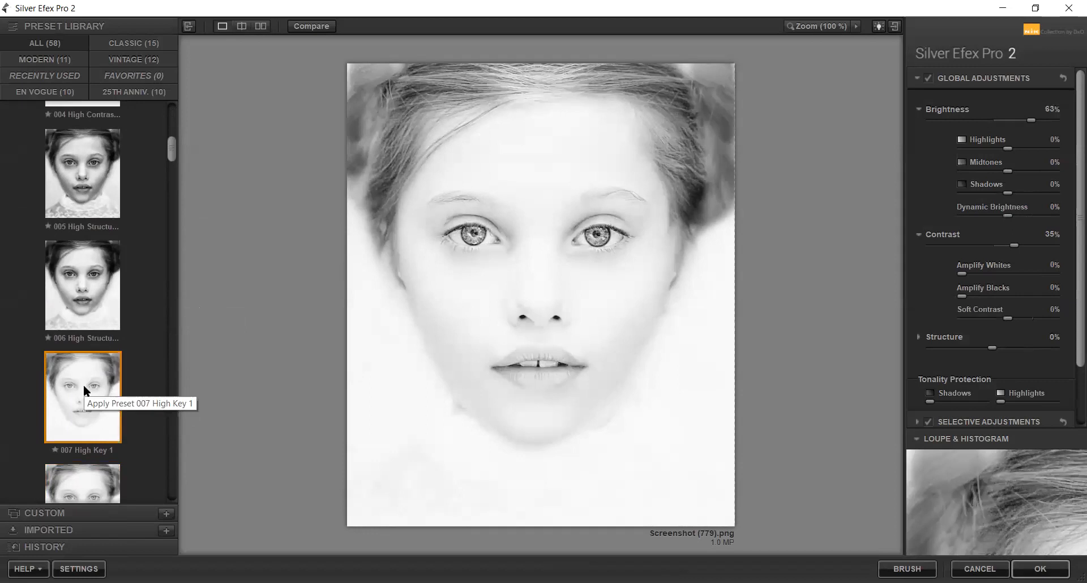
Reapply the 002 Overexposed (EV +1) preset and compare it with 008 High Key 2 and 007 High Key 1.
scroll(109, 317, "up", 4)
scroll(107, 319, "up", 5)
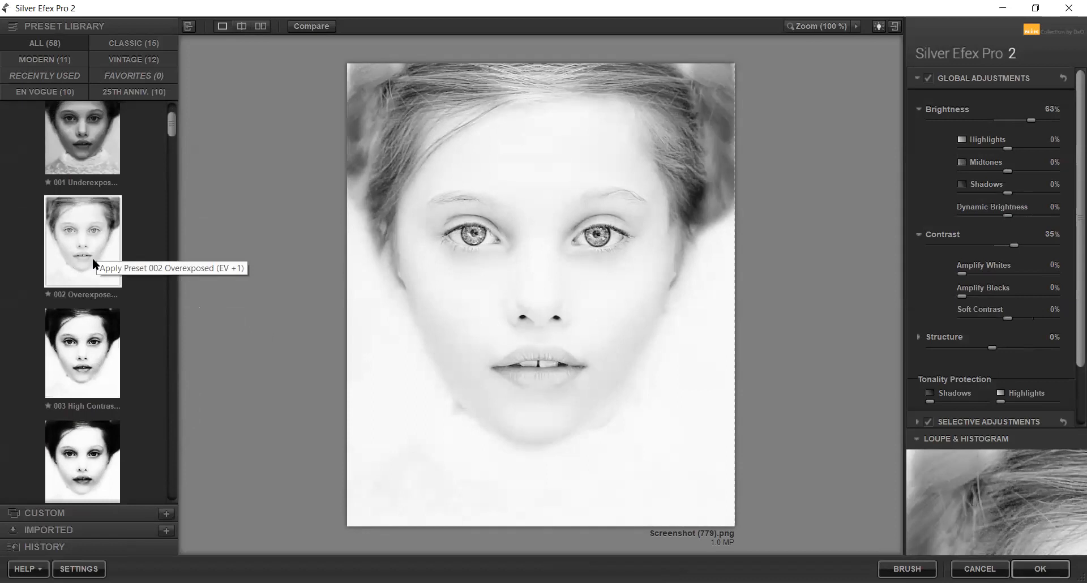
left_click(91, 257)
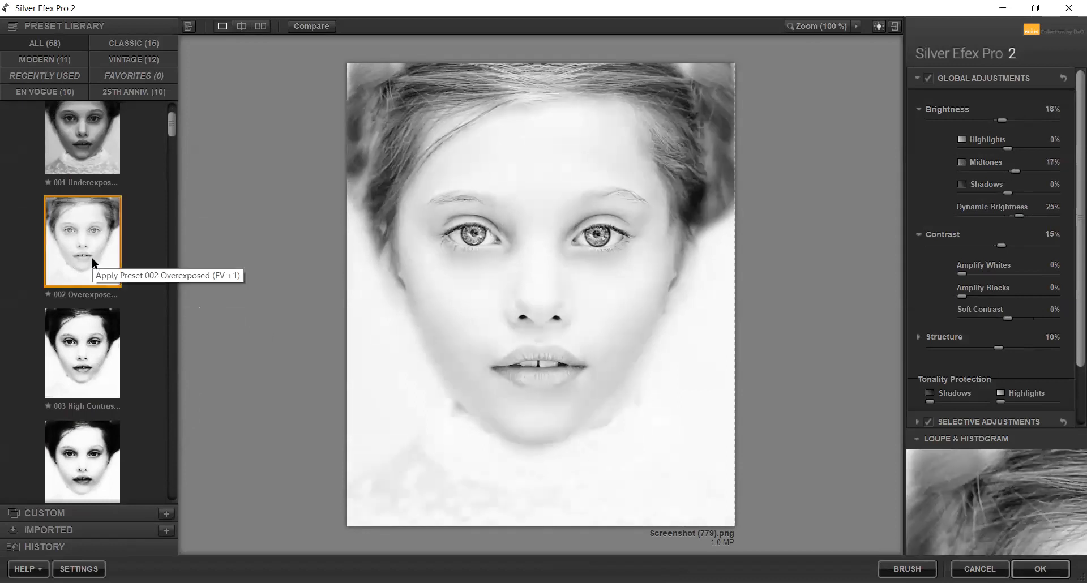
scroll(93, 257, "down", 8)
scroll(101, 287, "down", 5)
left_click(73, 372)
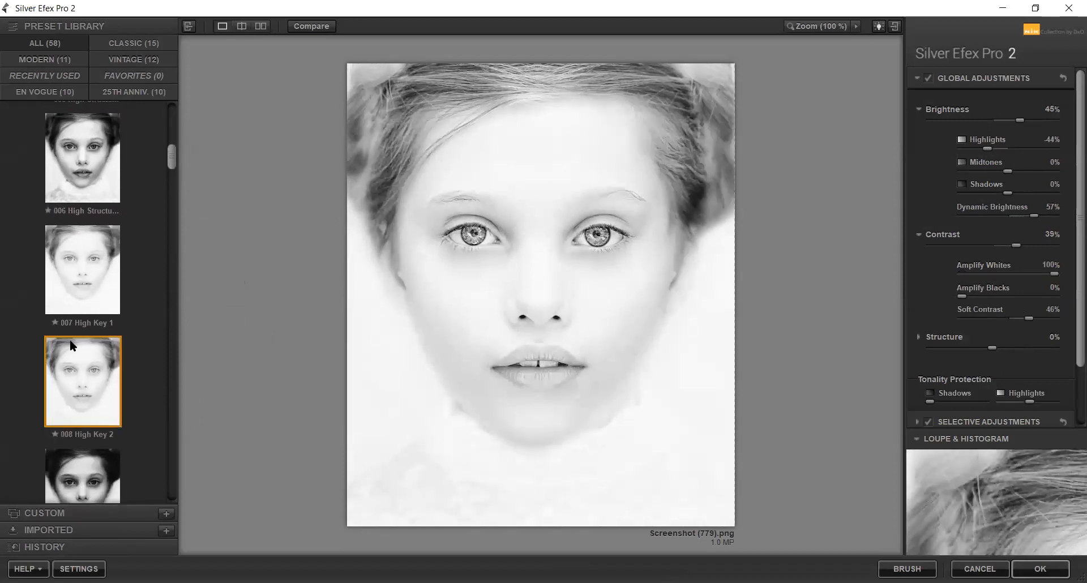
left_click(100, 266)
left_click(75, 371)
Try the 011 Push Process preset and the 018 Full Spectrum Inverse preset on the portrait.
scroll(83, 359, "down", 3)
scroll(88, 356, "down", 6)
left_click(100, 360)
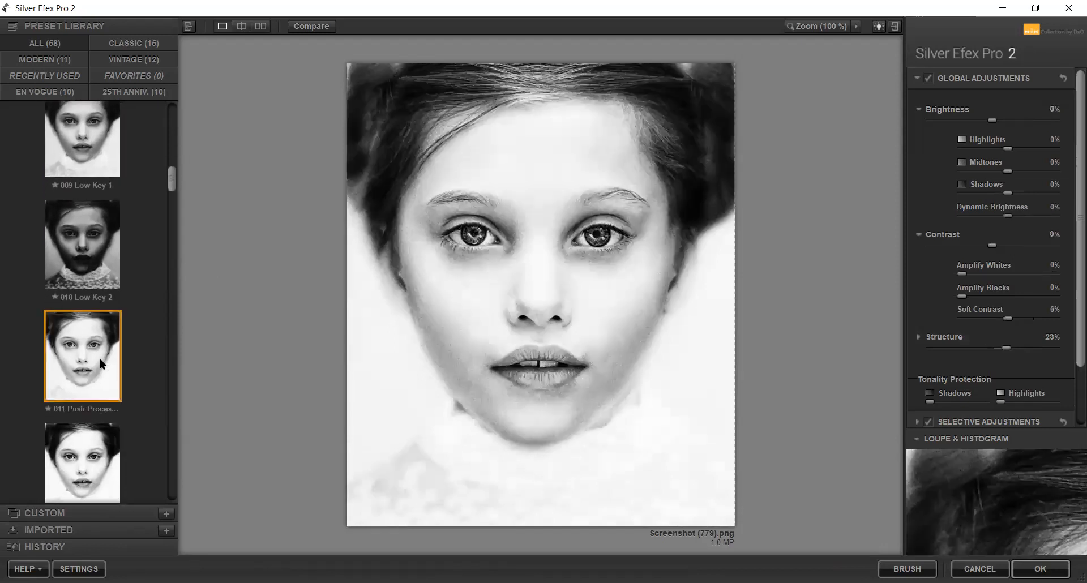
scroll(100, 362, "down", 7)
scroll(99, 362, "down", 6)
scroll(100, 362, "down", 4)
left_click(102, 351)
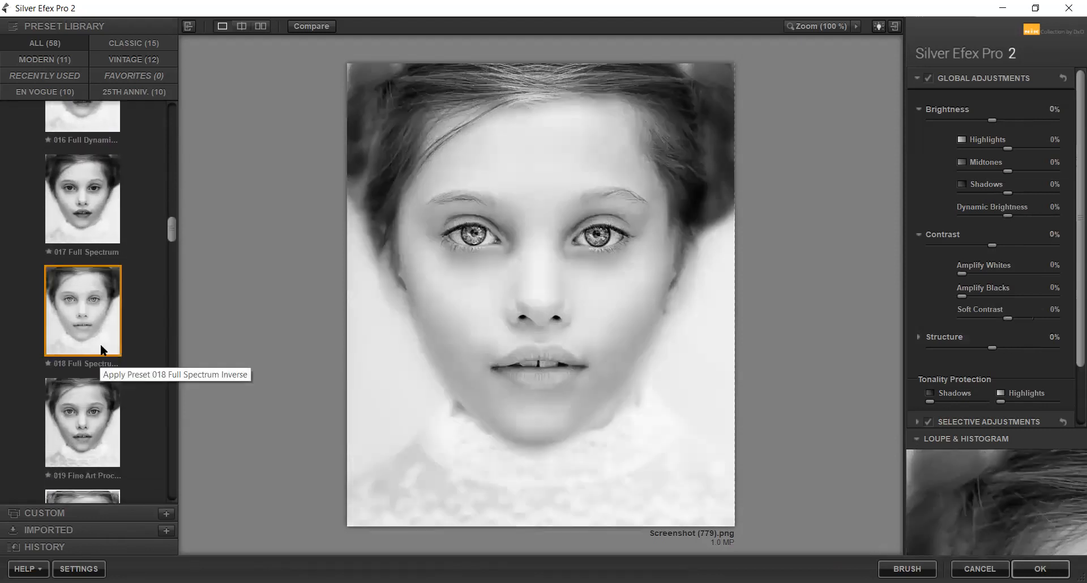
Try the 019 Fine Art Process preset and the 023 Wet Rocks preset on the portrait.
scroll(101, 347, "down", 1)
left_click(82, 375)
scroll(81, 373, "down", 3)
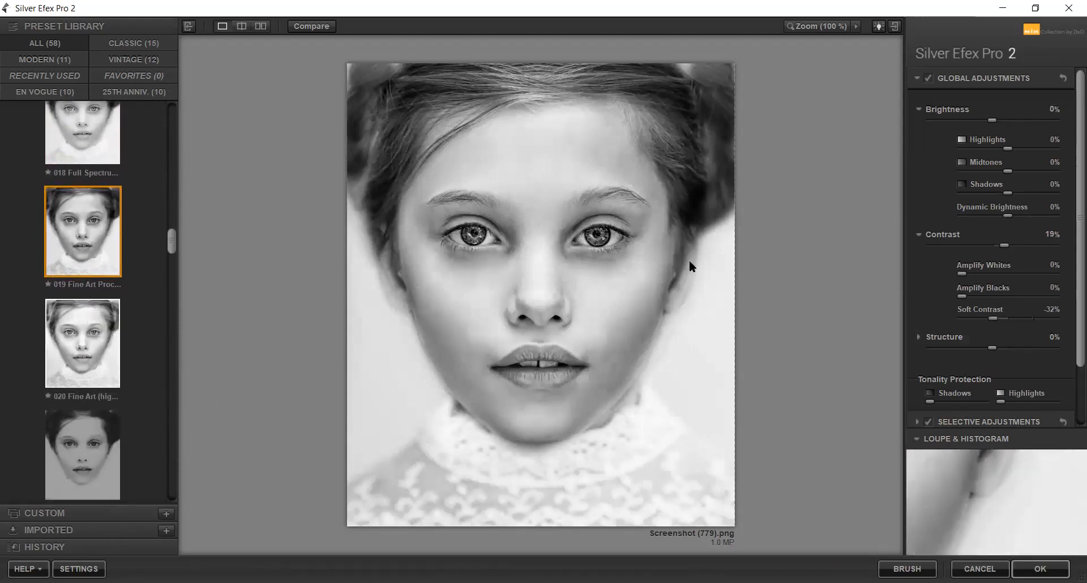
scroll(83, 361, "down", 8)
left_click(91, 358)
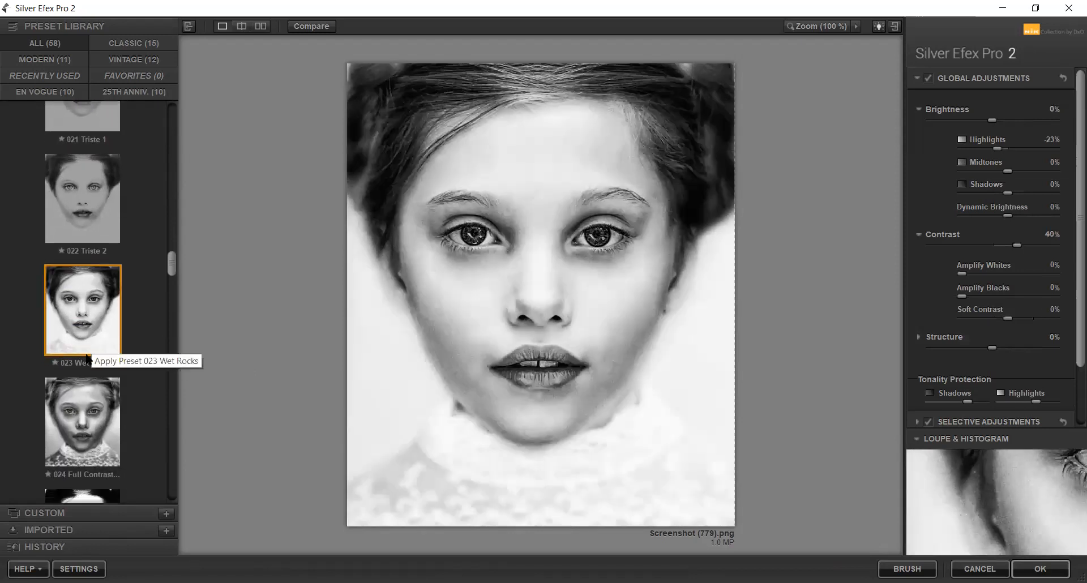
Compare the 025 Silhouette preset with 028 Cool Tones 1 and apply 025 Silhouette to the portrait.
scroll(86, 358, "down", 5)
left_click(87, 356)
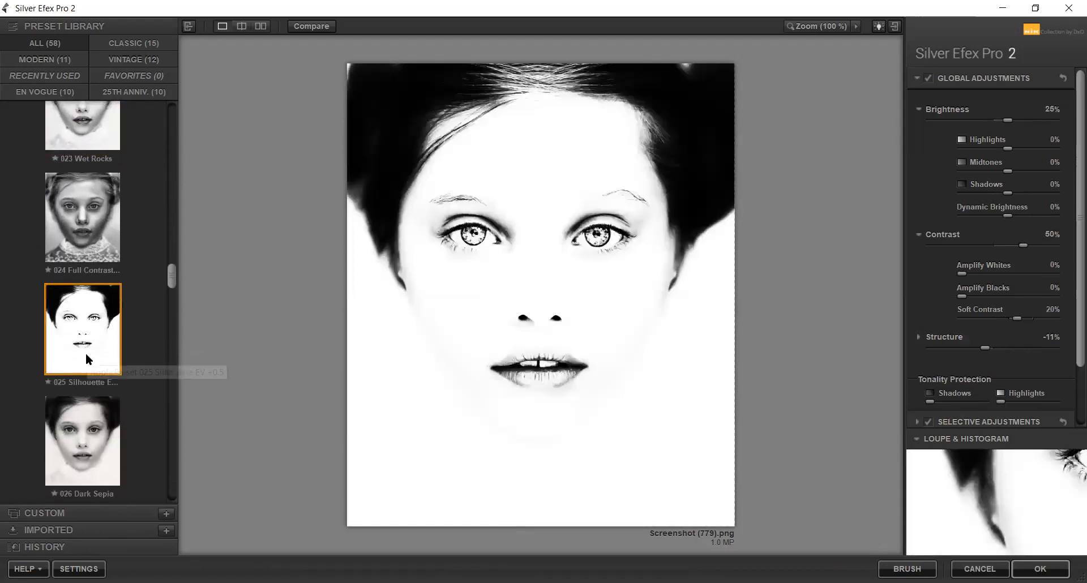
scroll(86, 352, "down", 3)
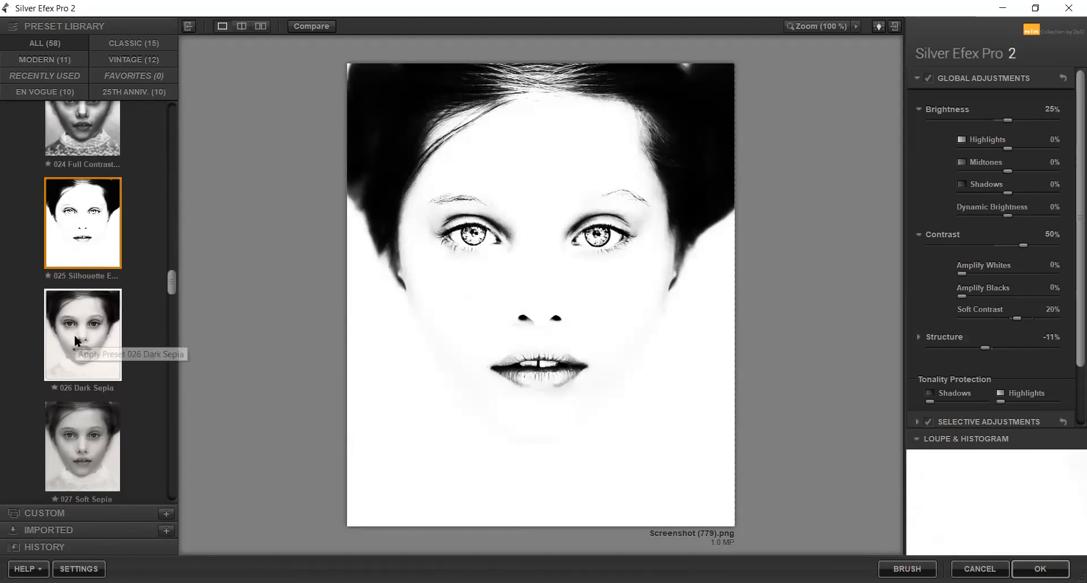
scroll(87, 339, "down", 2)
scroll(111, 371, "down", 5)
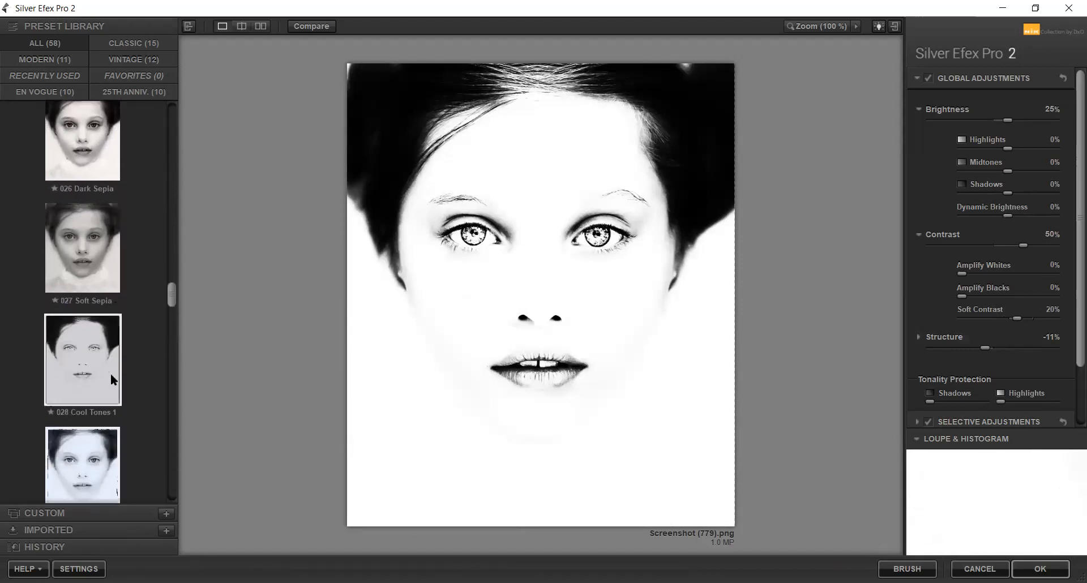
left_click(112, 383)
scroll(112, 384, "up", 4)
scroll(112, 369, "up", 3)
left_click(80, 149)
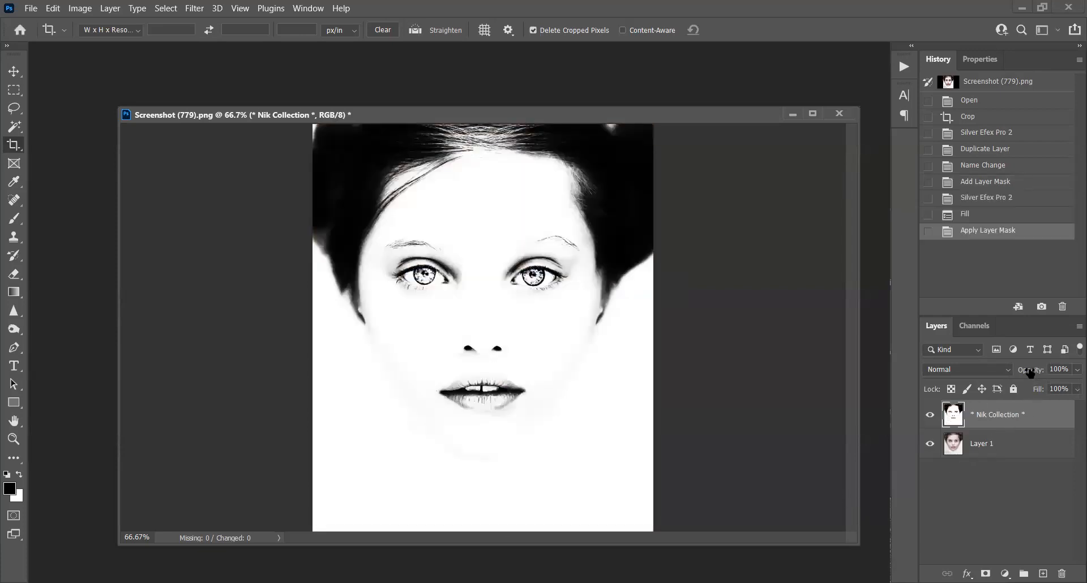
Lower the Nik Collection layer's opacity to 75% and add a white layer mask to it.
left_click_drag(1030, 373, 1027, 376)
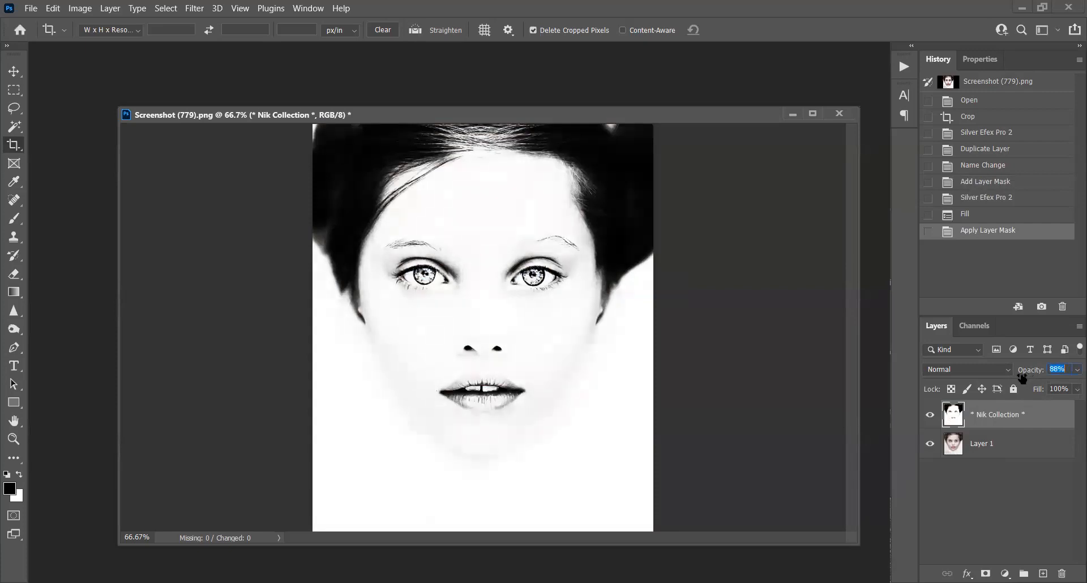
left_click_drag(1016, 378, 1014, 389)
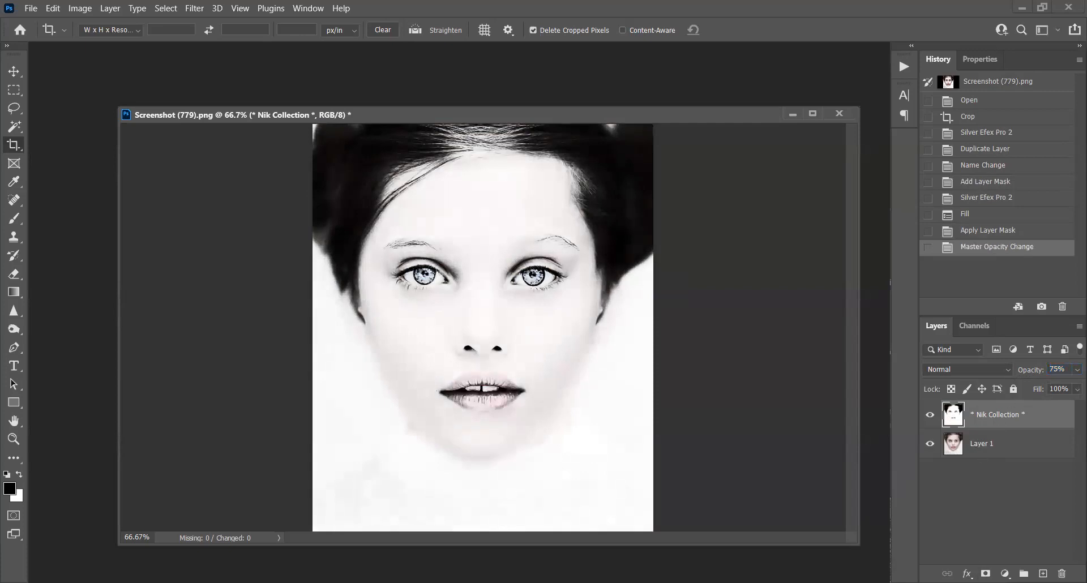
left_click(986, 573)
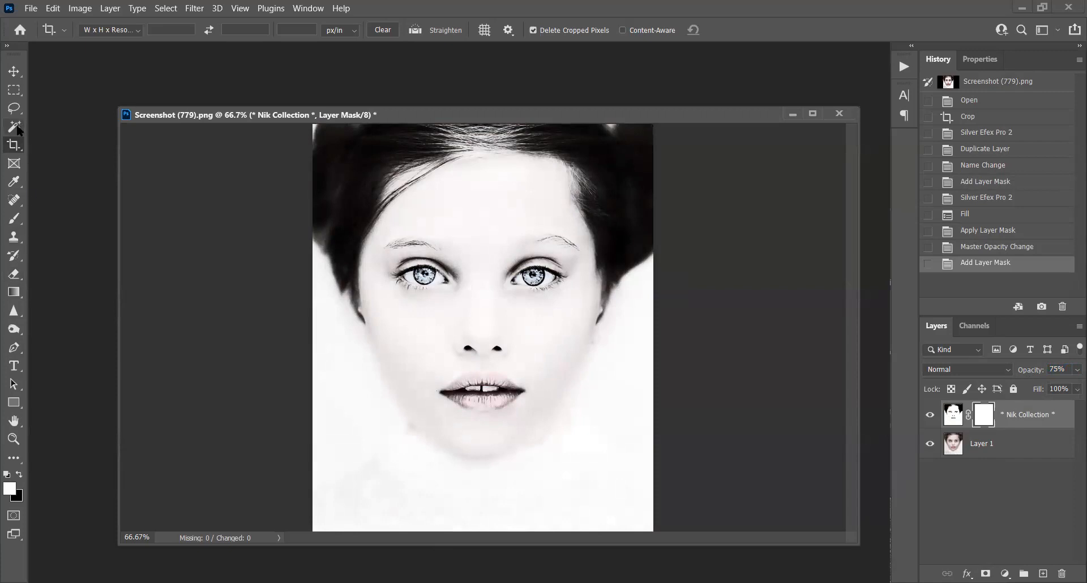
Paint black on the layer mask over both irises and the lips with a size 50 brush at 44% opacity to restore their colour.
left_click(11, 221)
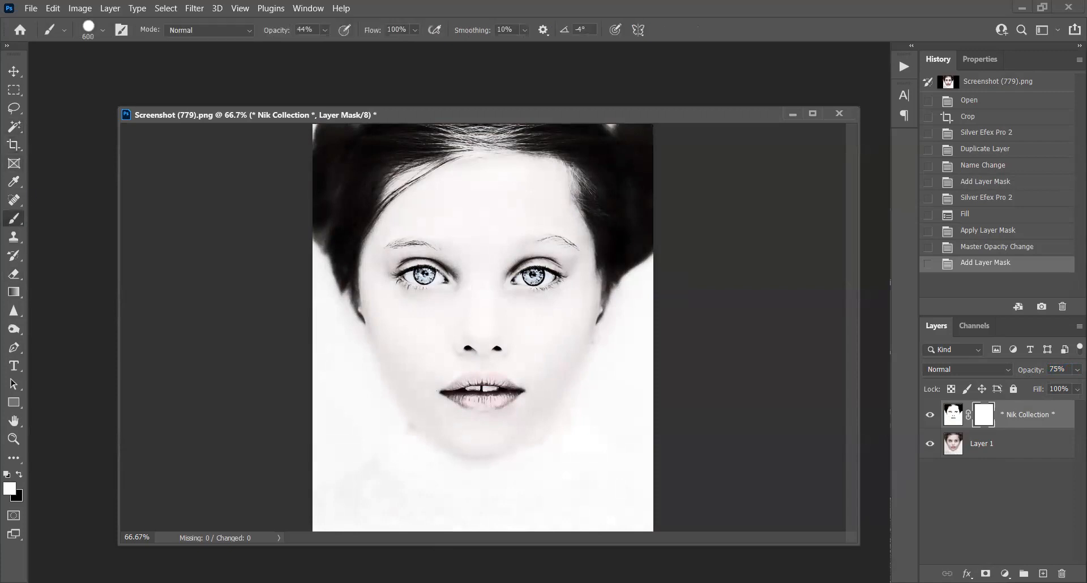
left_click(22, 472)
key("bracketleft")
key("bracketleft")
key("bracketleft")
key("bracketleft")
key("bracketleft")
key("bracketleft")
key("bracketleft")
key("bracketleft")
key("bracketleft")
key("bracketleft")
key("bracketleft")
key("bracketleft")
key("bracketleft")
key("bracketleft")
left_click_drag(418, 277, 432, 279)
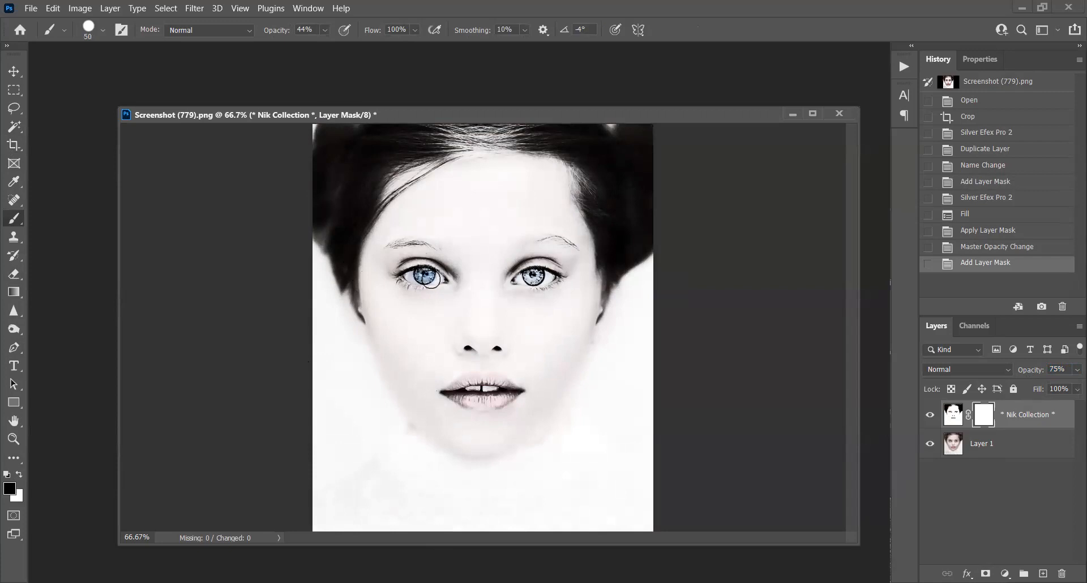
left_click_drag(524, 277, 537, 279)
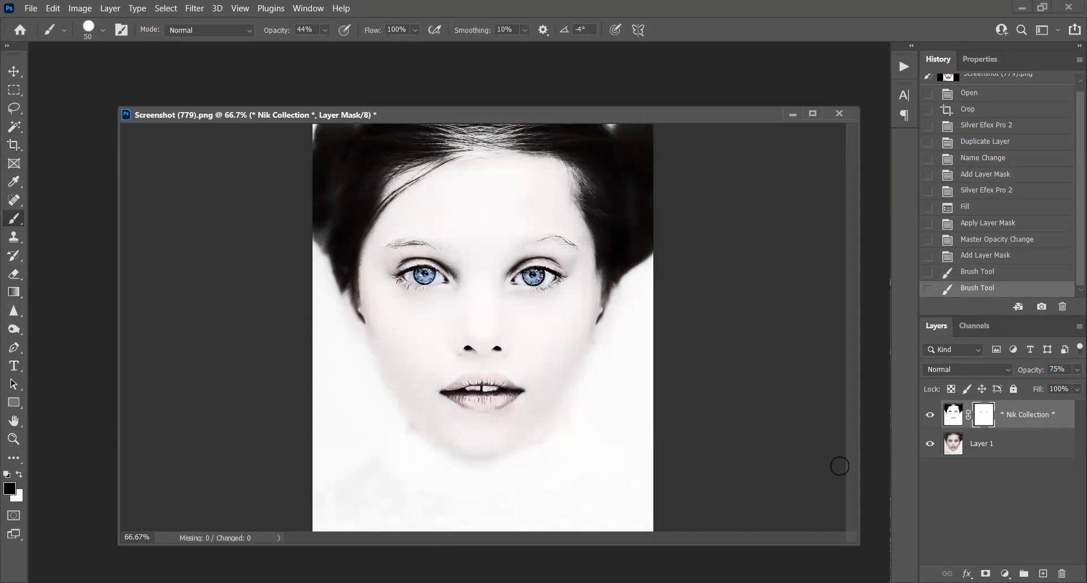
scroll(991, 251, "up", 1)
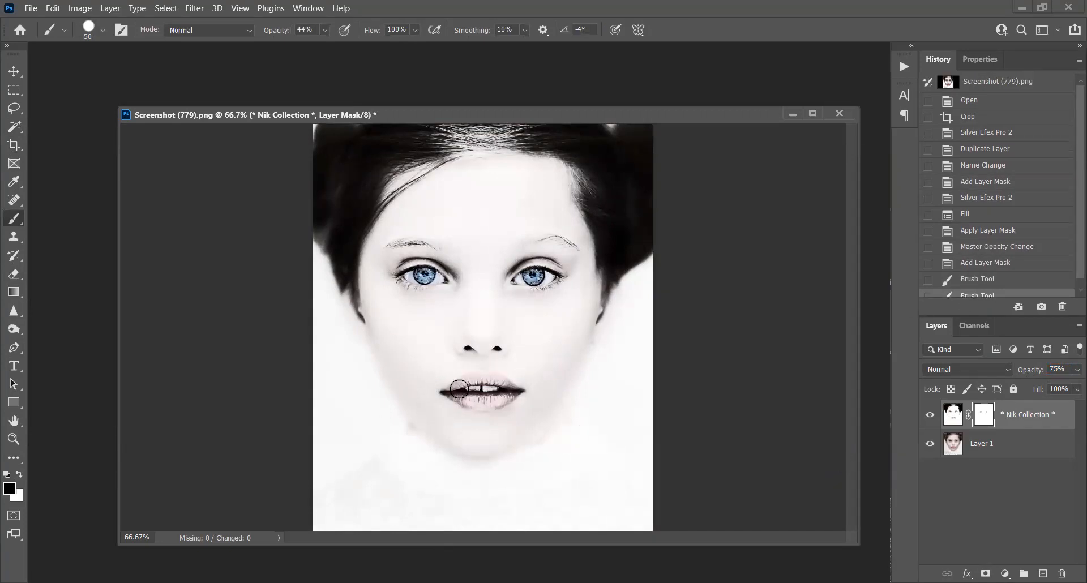
mouse_move(459, 388)
left_mouse_down()
mouse_move(499, 384)
mouse_move(498, 397)
mouse_move(482, 399)
mouse_move(456, 384)
left_mouse_up()
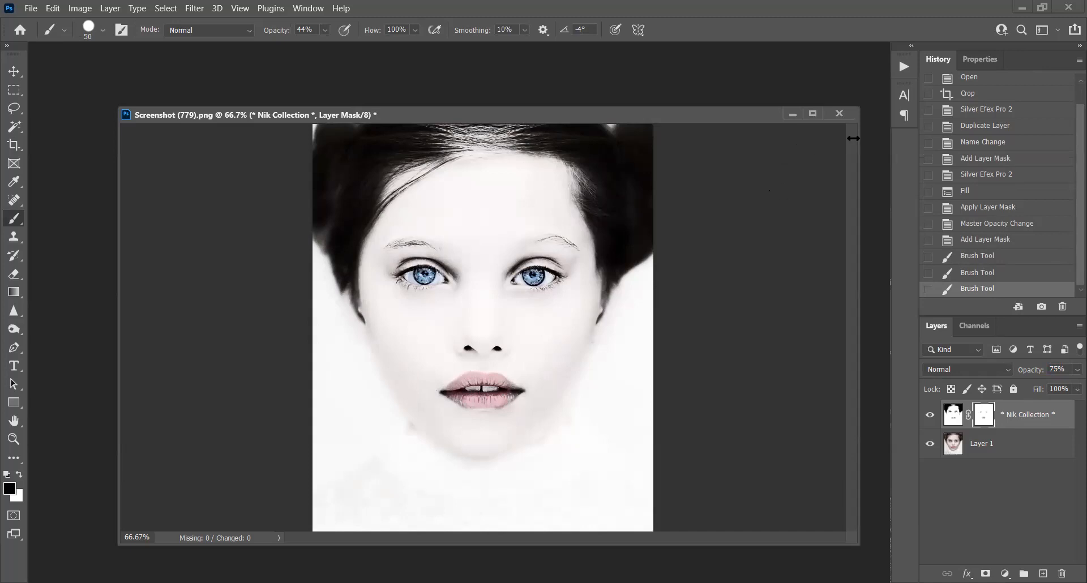
Close Screenshot (779).png without saving the changes.
left_click(839, 113)
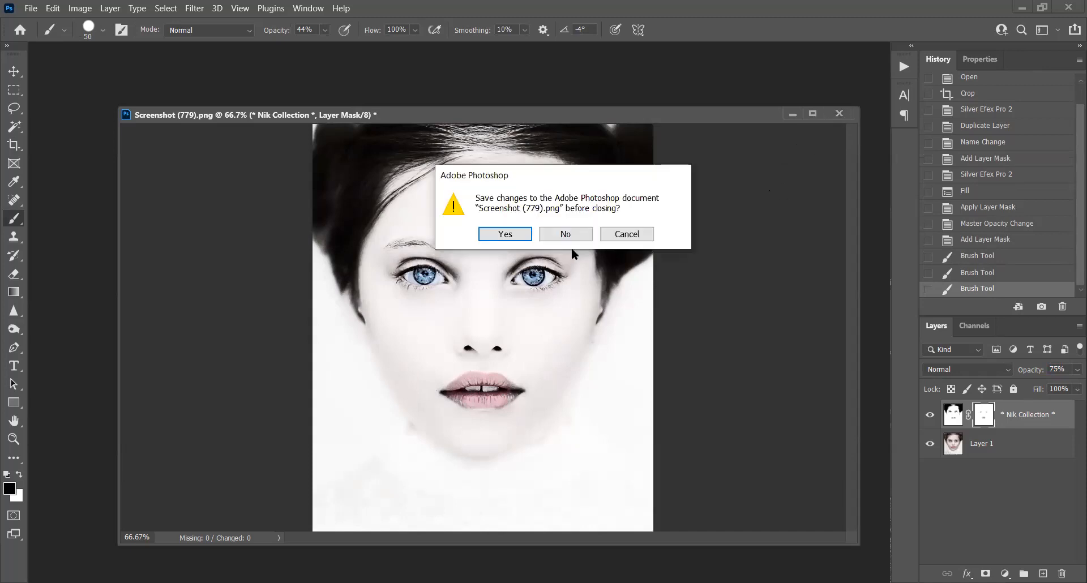
left_click(569, 228)
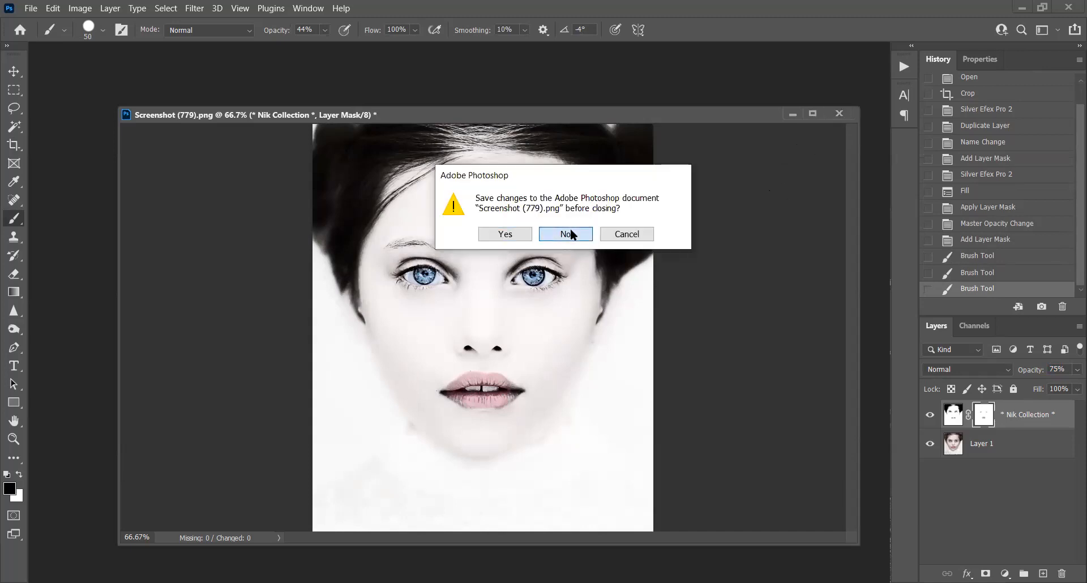